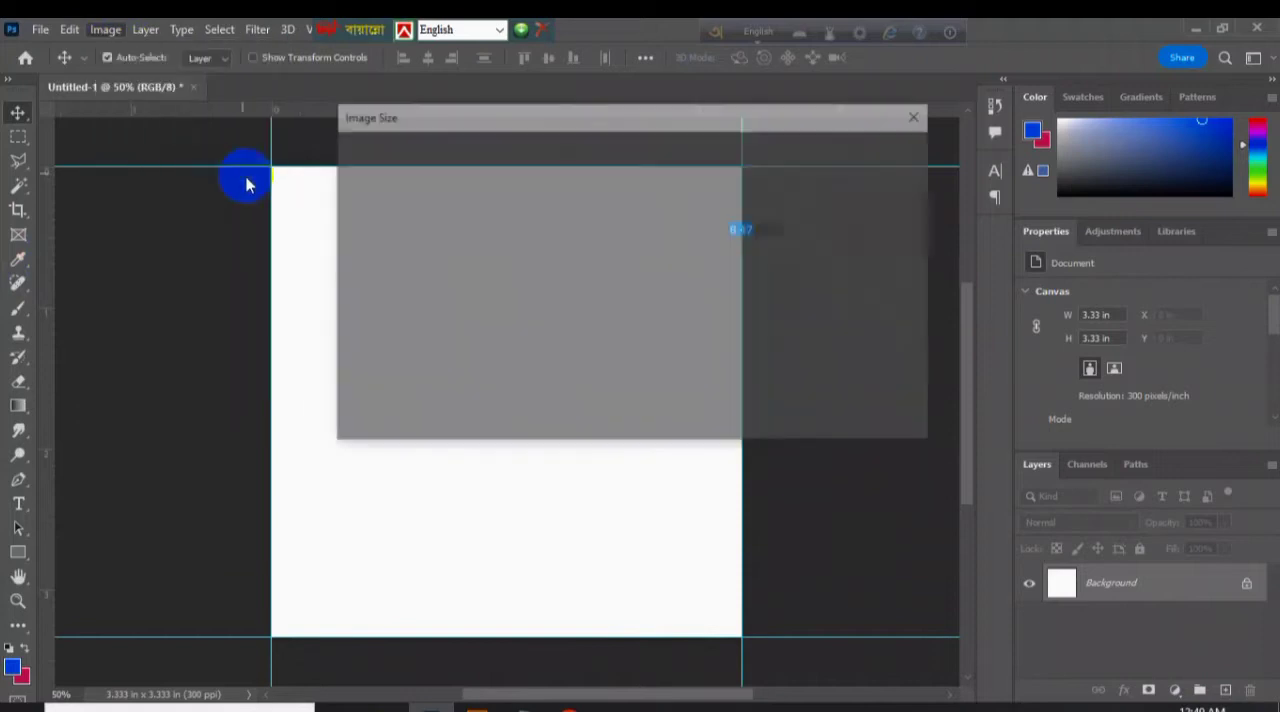
Extend the canvas by 80 pixels in both width and height, relative to its current size.
left_click(849, 414)
left_click(105, 29)
left_click(234, 186)
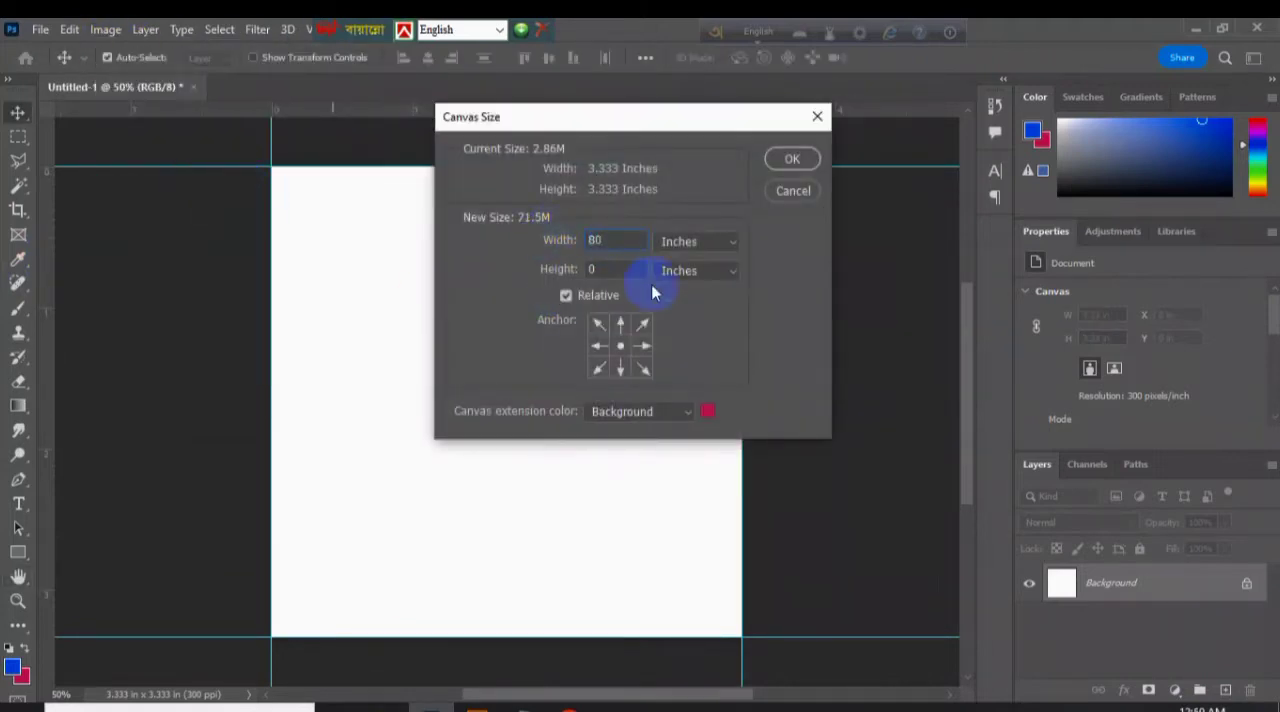
left_click(698, 270)
left_click(676, 272)
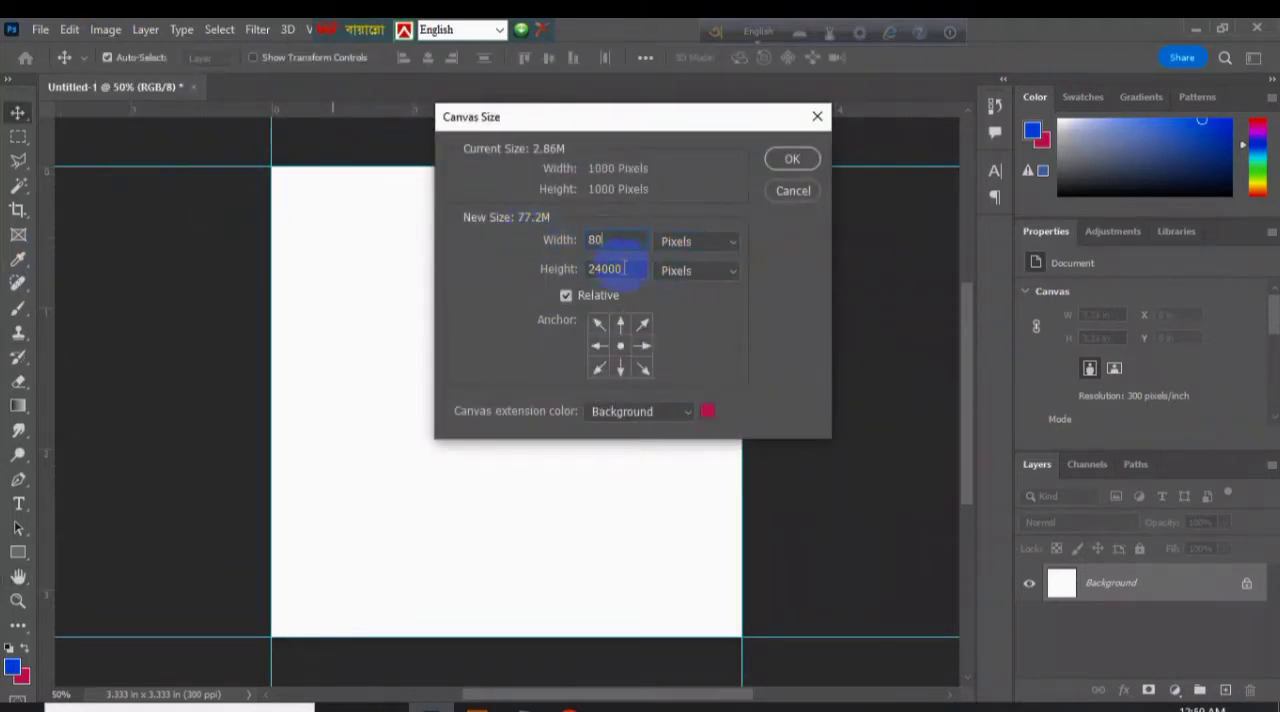
key("Return")
Add a blue solid-color fill layer above the Background.
left_click(1174, 690)
left_click(1080, 354)
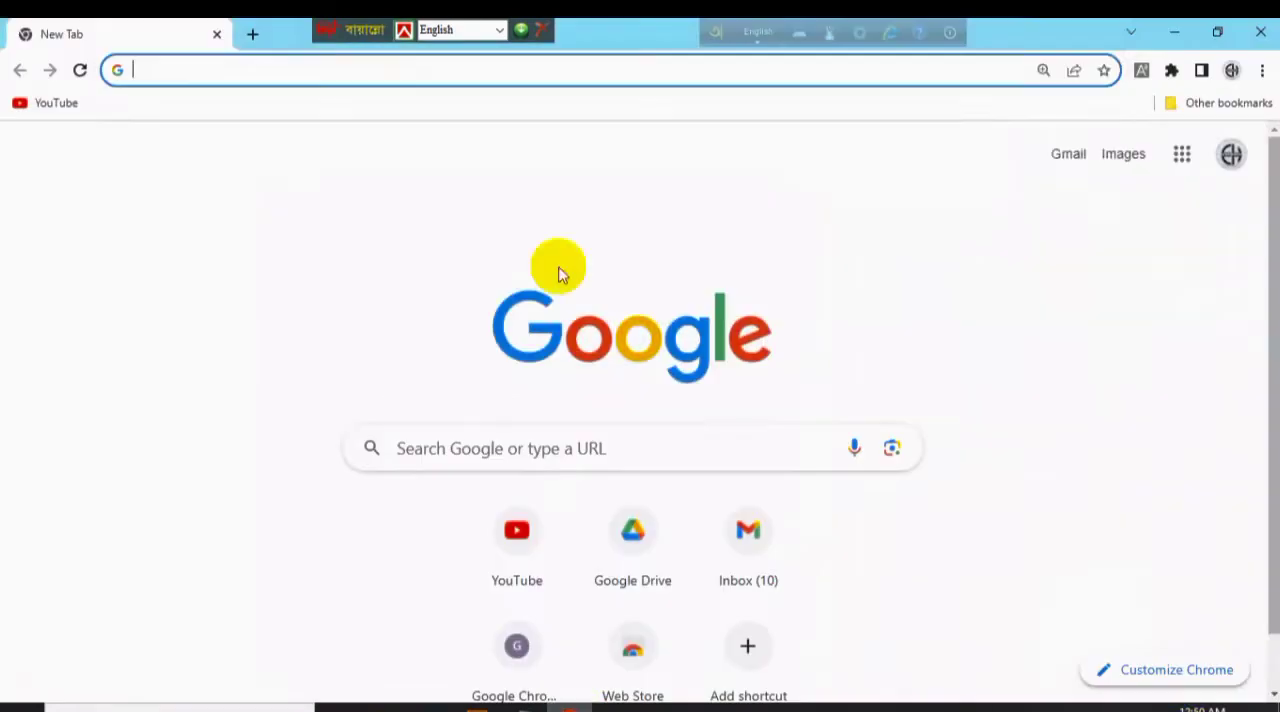
Switch to Chrome and search Google Images for "food banner color".
left_click(385, 68)
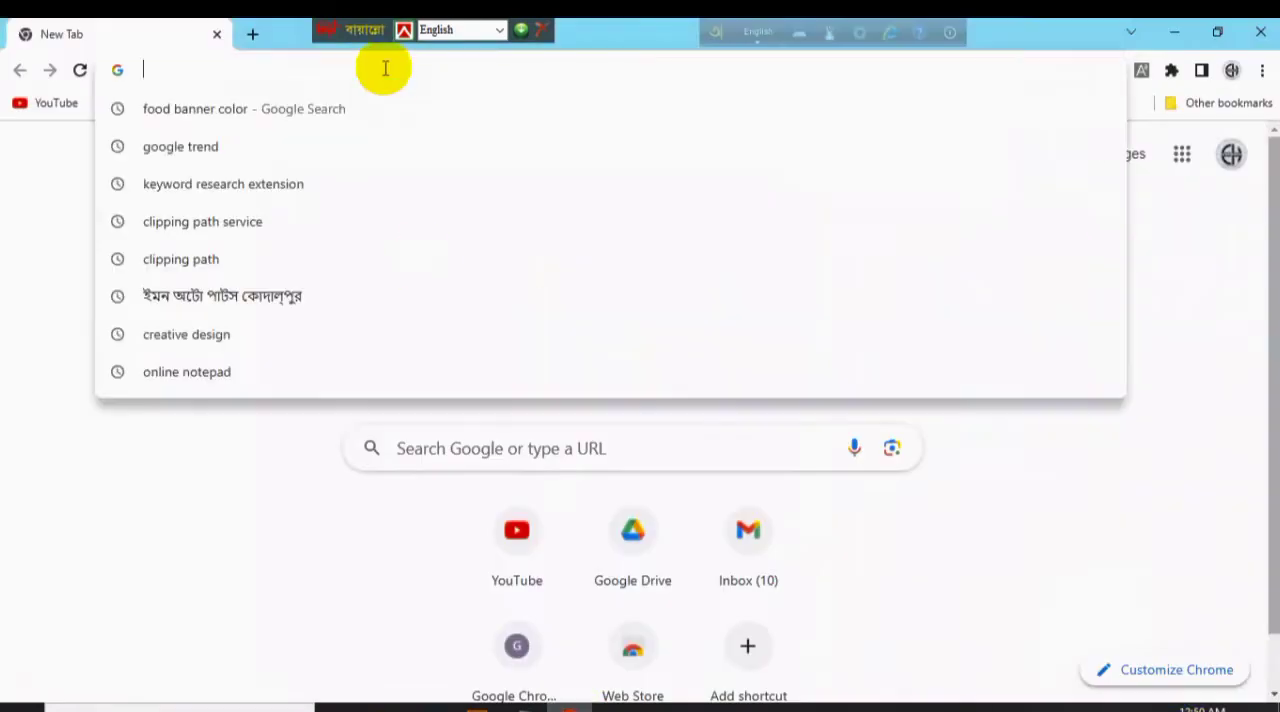
type("food banner color")
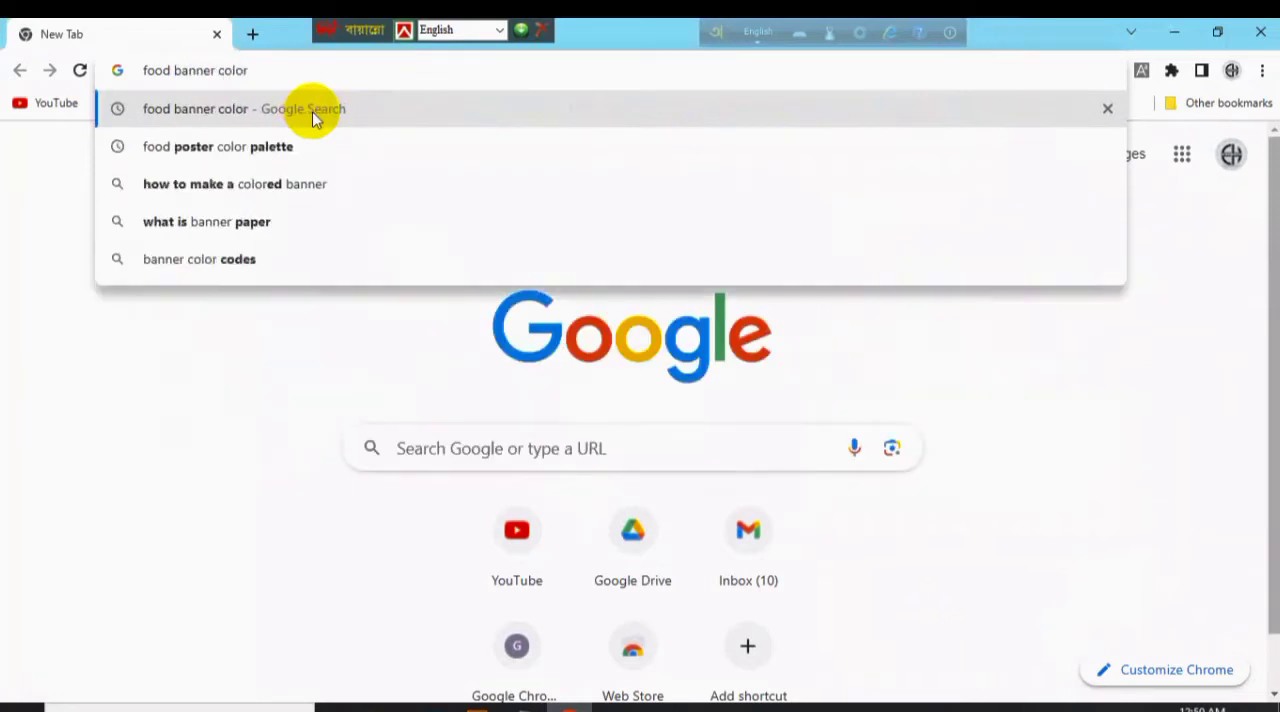
left_click(313, 118)
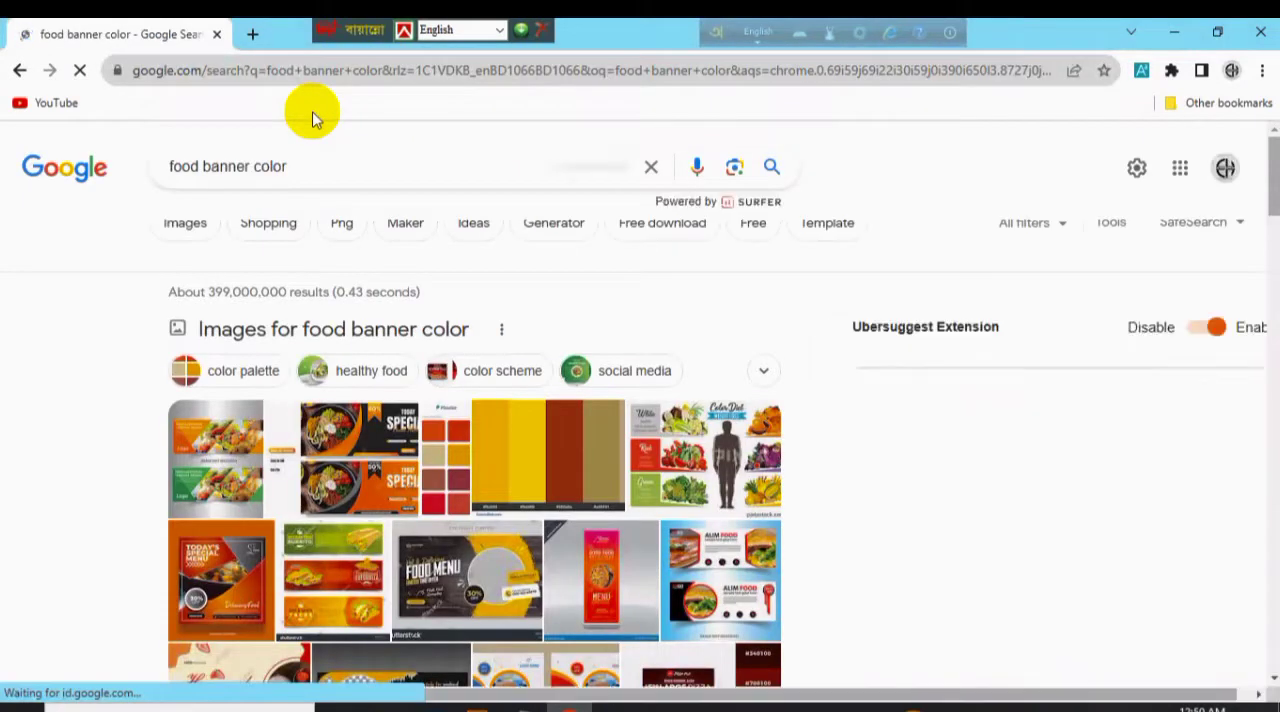
left_click(185, 223)
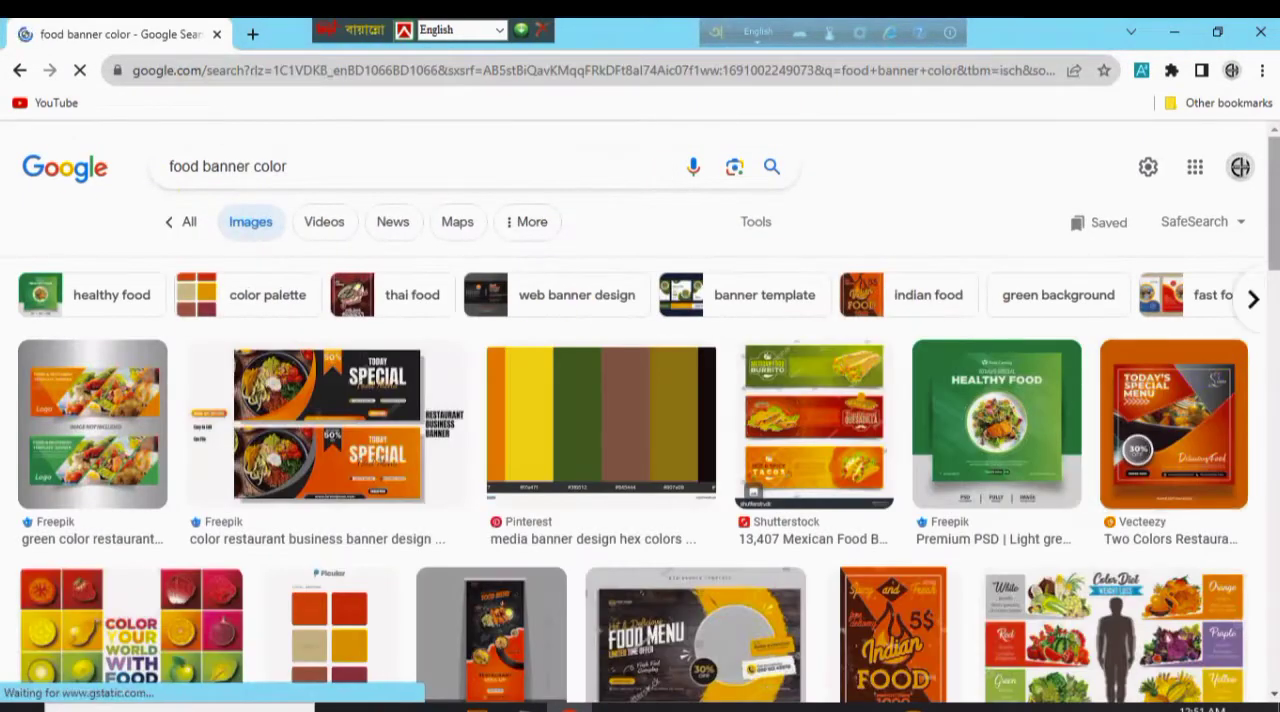
Browse the image results for food banner color references and preview the blue and yellow Food Item banner.
scroll(546, 297, "down", 5)
scroll(640, 436, "down", 15)
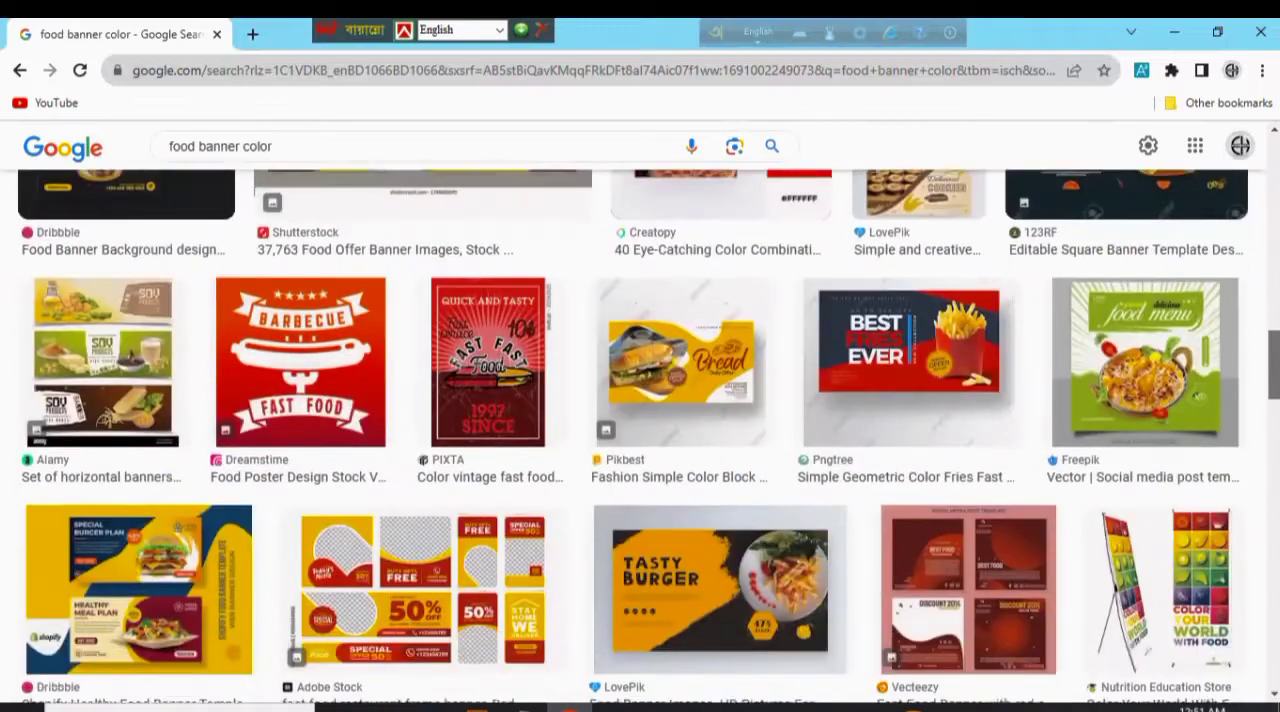
scroll(640, 436, "down", 8)
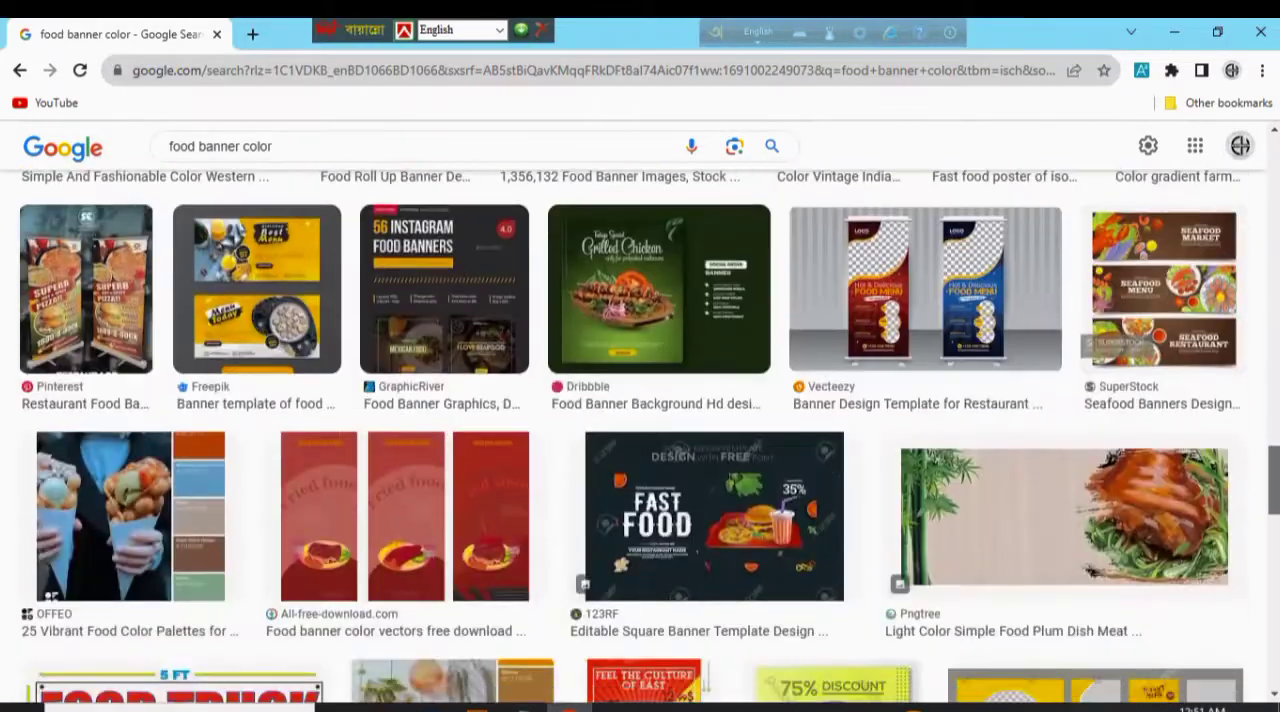
scroll(643, 300, "down", 7)
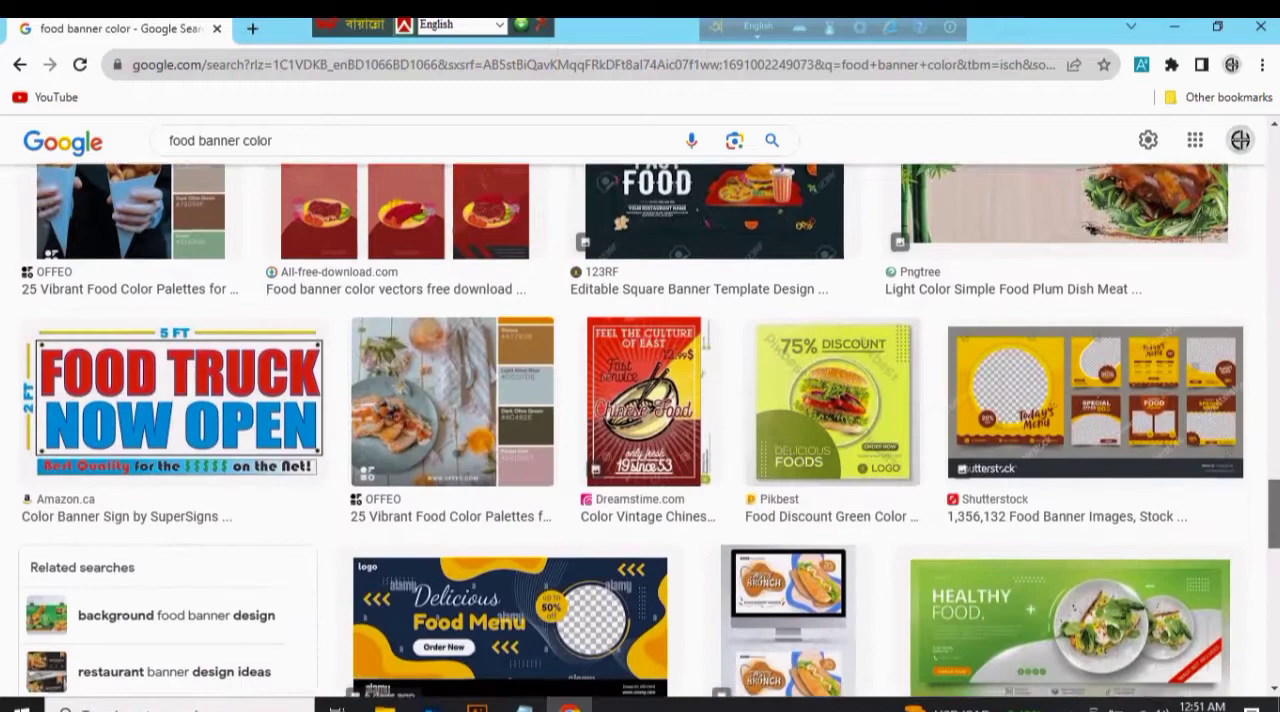
scroll(643, 300, "up", 9)
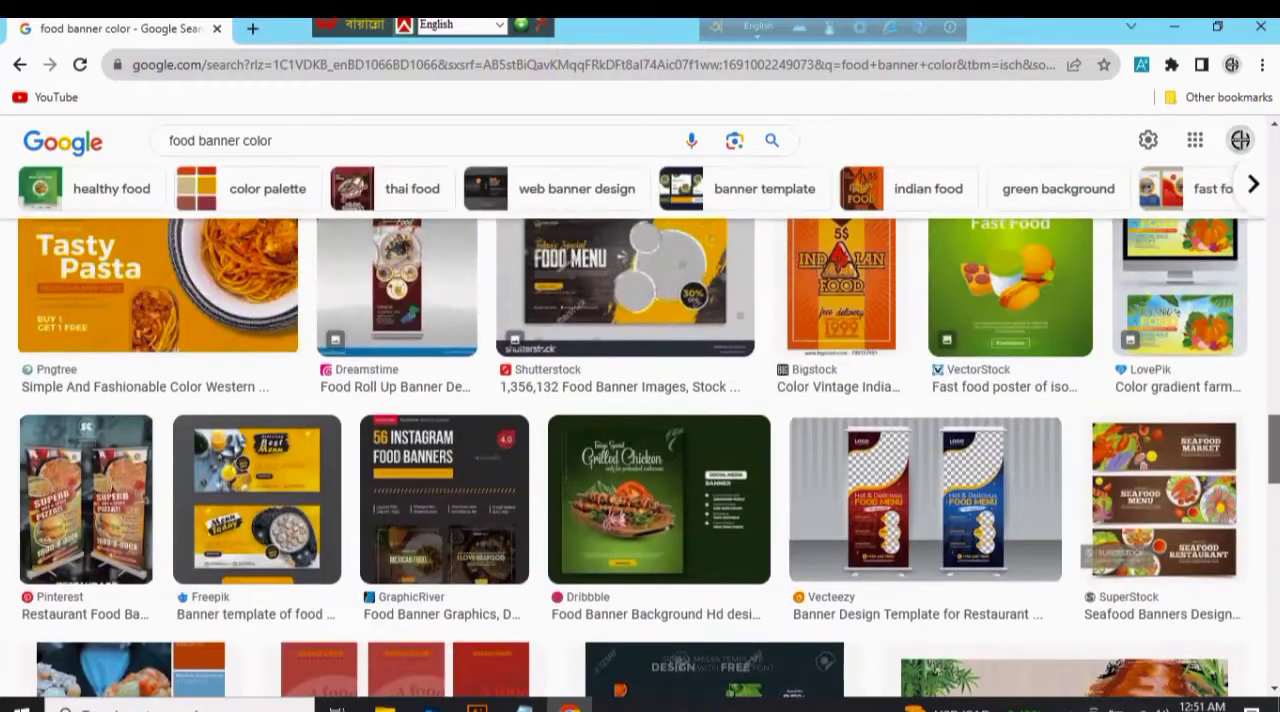
scroll(640, 430, "down", 8)
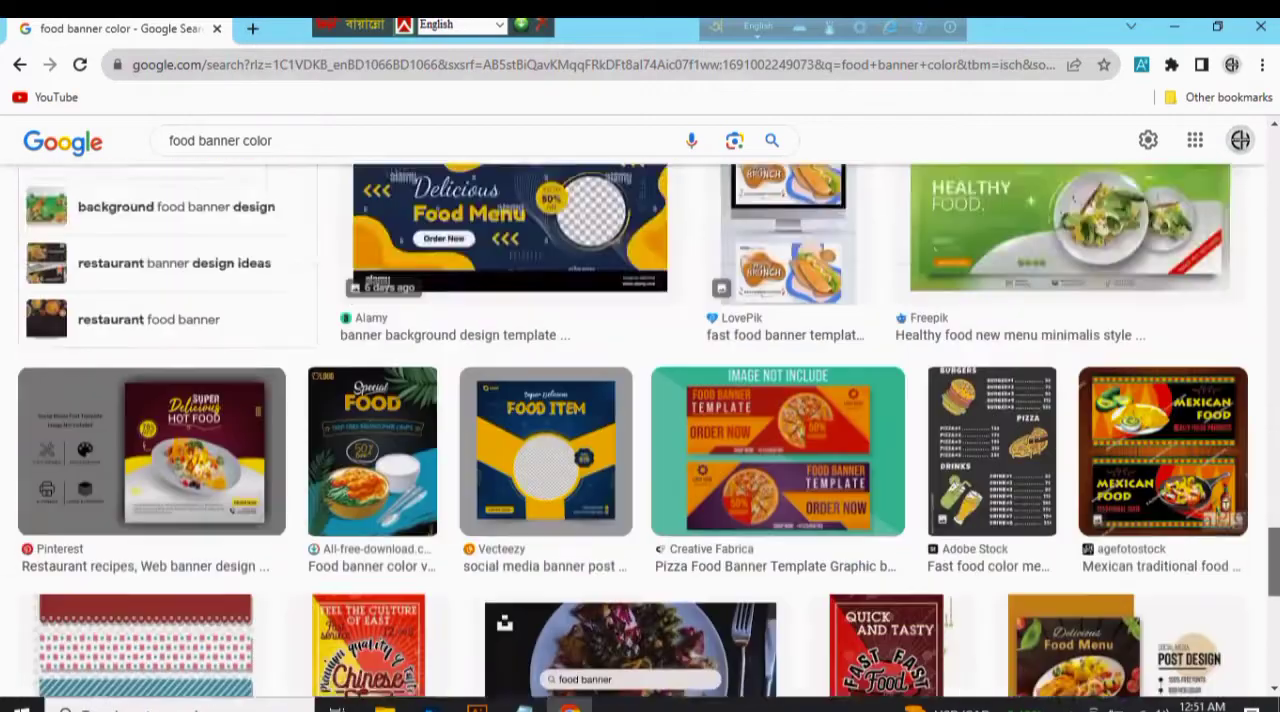
left_click(508, 344)
mouse_move(1249, 286)
left_mouse_down()
mouse_move(1252, 340)
mouse_move(1256, 272)
left_mouse_up()
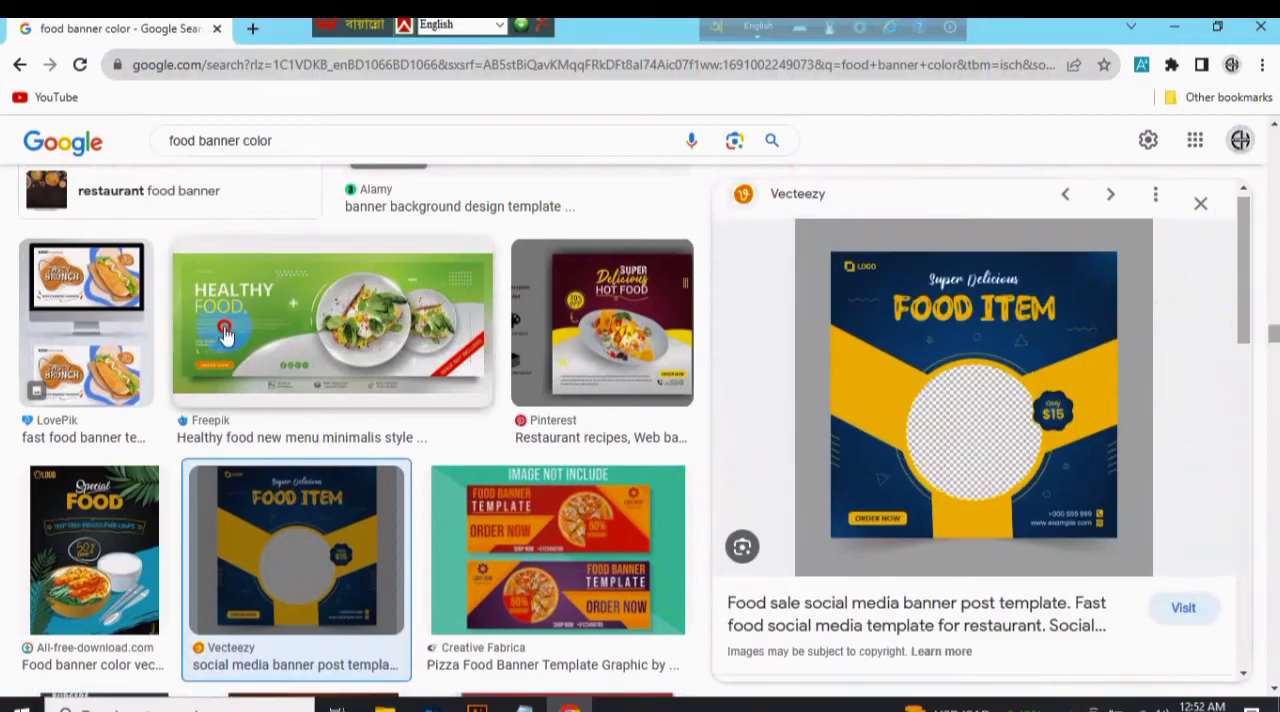
Copy the green Healthy Food banner image, paste it into the Photoshop document and shift it down and to the left.
left_click(224, 336)
right_click(967, 340)
left_click(670, 590)
left_click(432, 706)
key("ctrl+v")
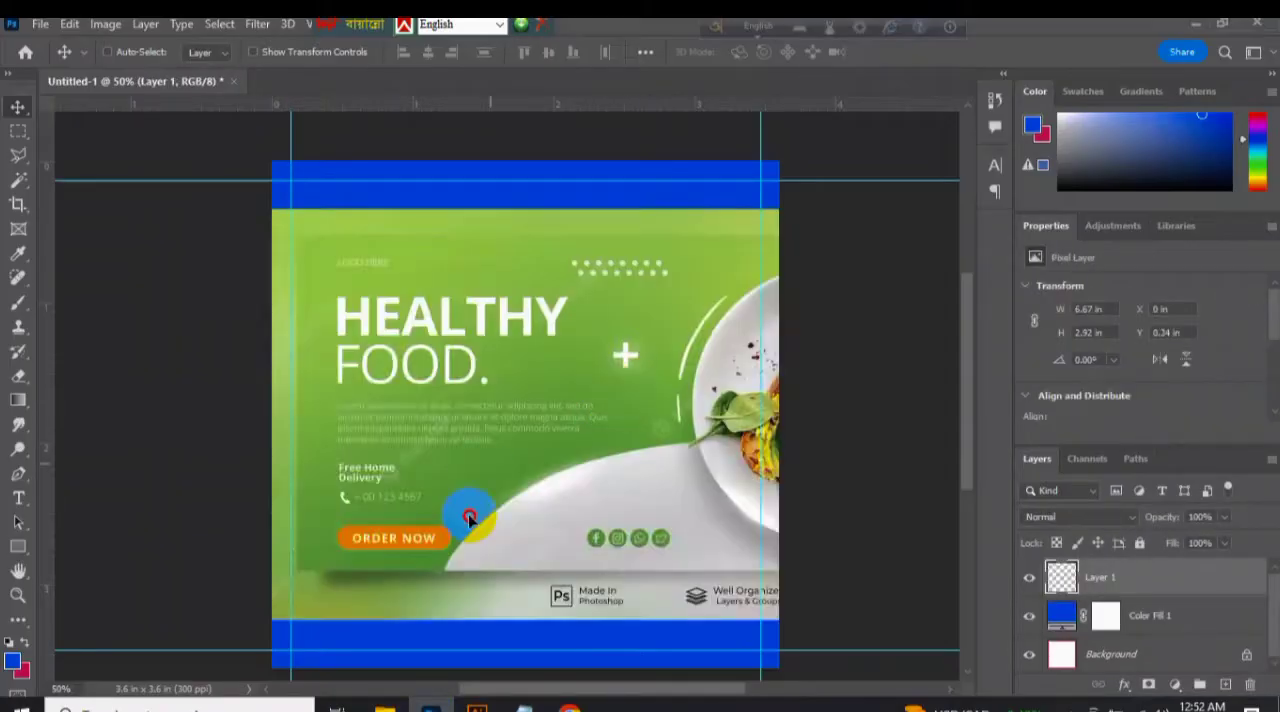
left_click_drag(470, 516, 253, 702)
Add a gradient fill layer and apply the Black, White preset from the Basics group.
left_click(1173, 684)
left_click(1163, 404)
left_click(986, 224)
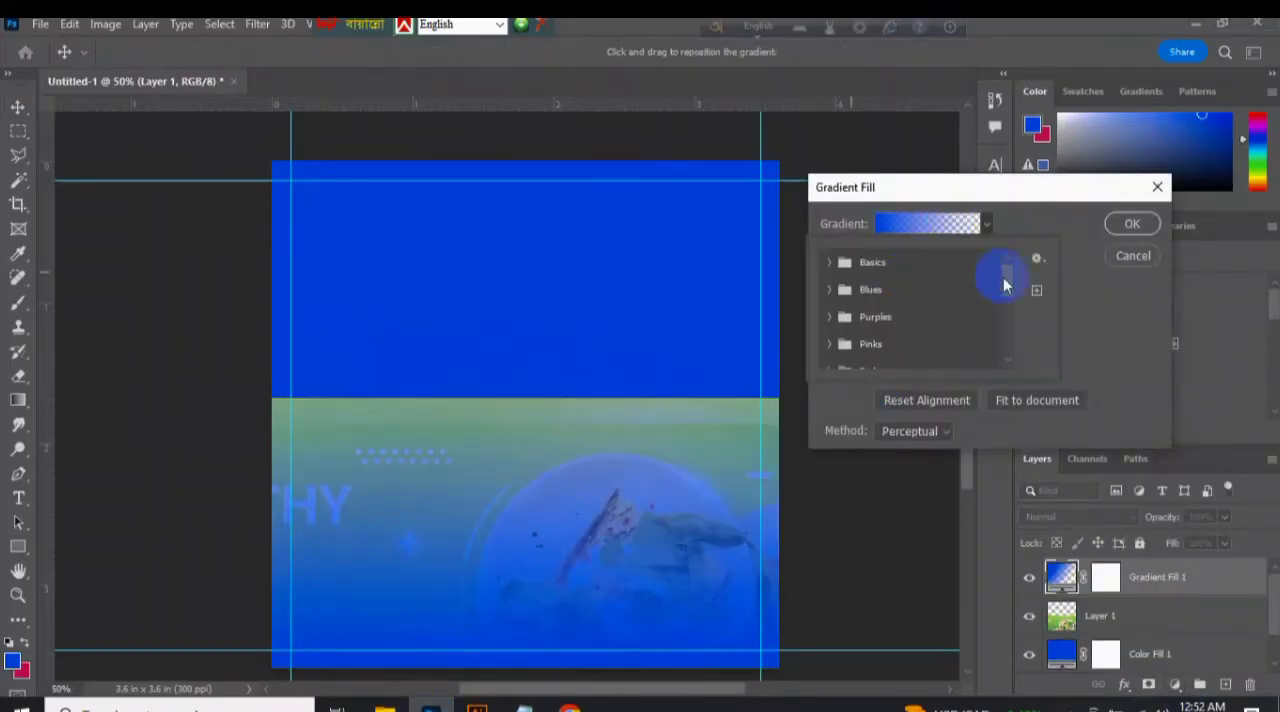
left_click(869, 260)
left_click(911, 292)
Set the gradient's black start stop to bright green #02fd3d.
left_click(962, 225)
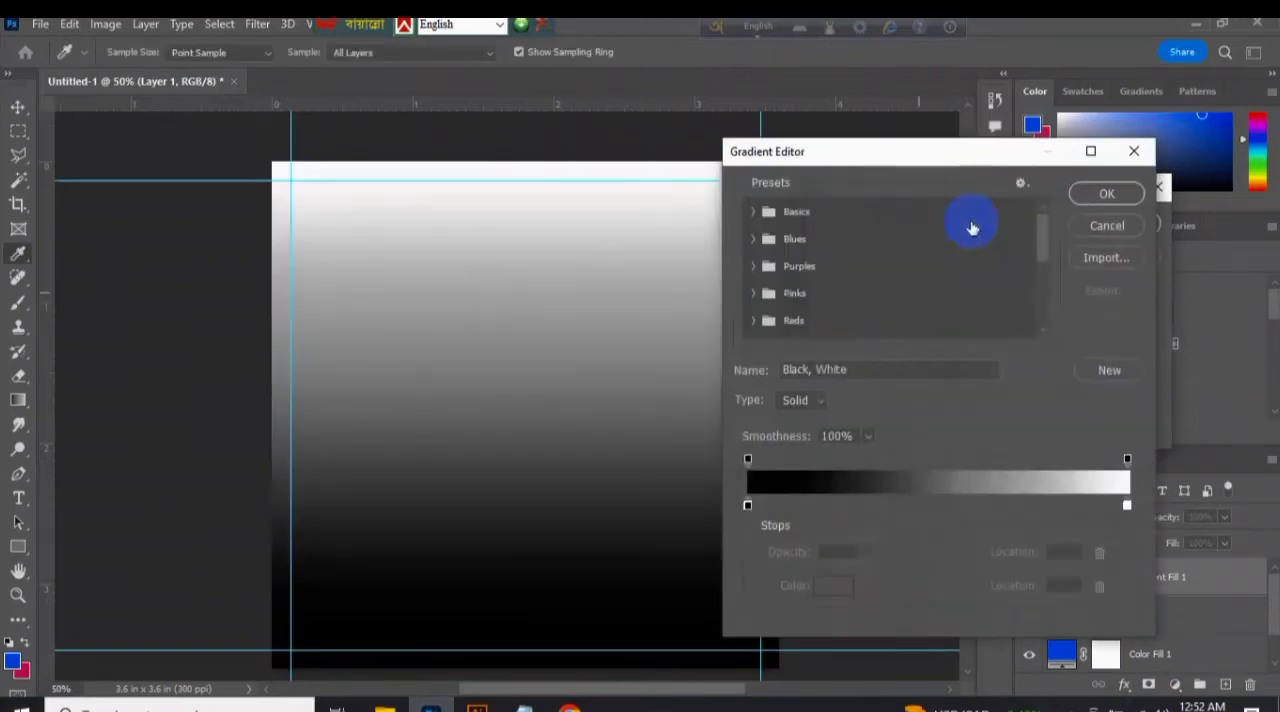
left_click(831, 591)
left_click(885, 332)
left_click(853, 187)
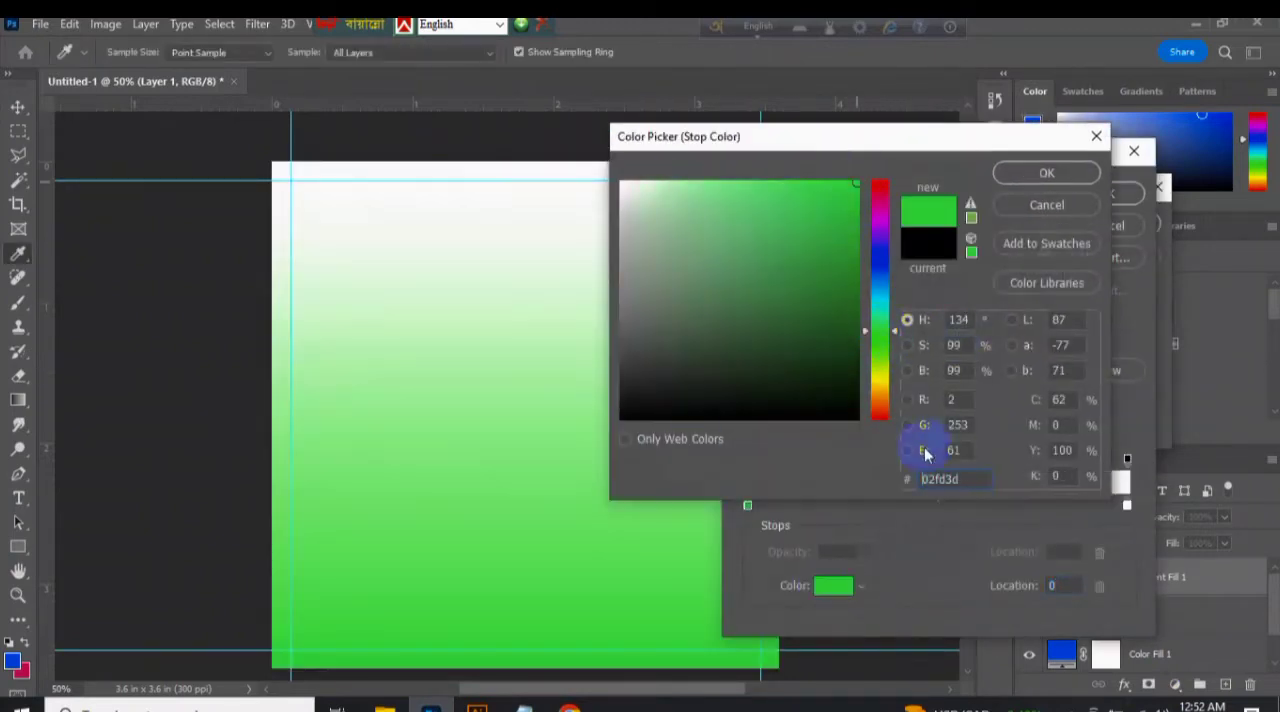
key("Return")
Set the gradient's white end stop to a darker green and apply the fill with the Radial style.
double_click(1130, 507)
left_click_drag(884, 285, 918, 335)
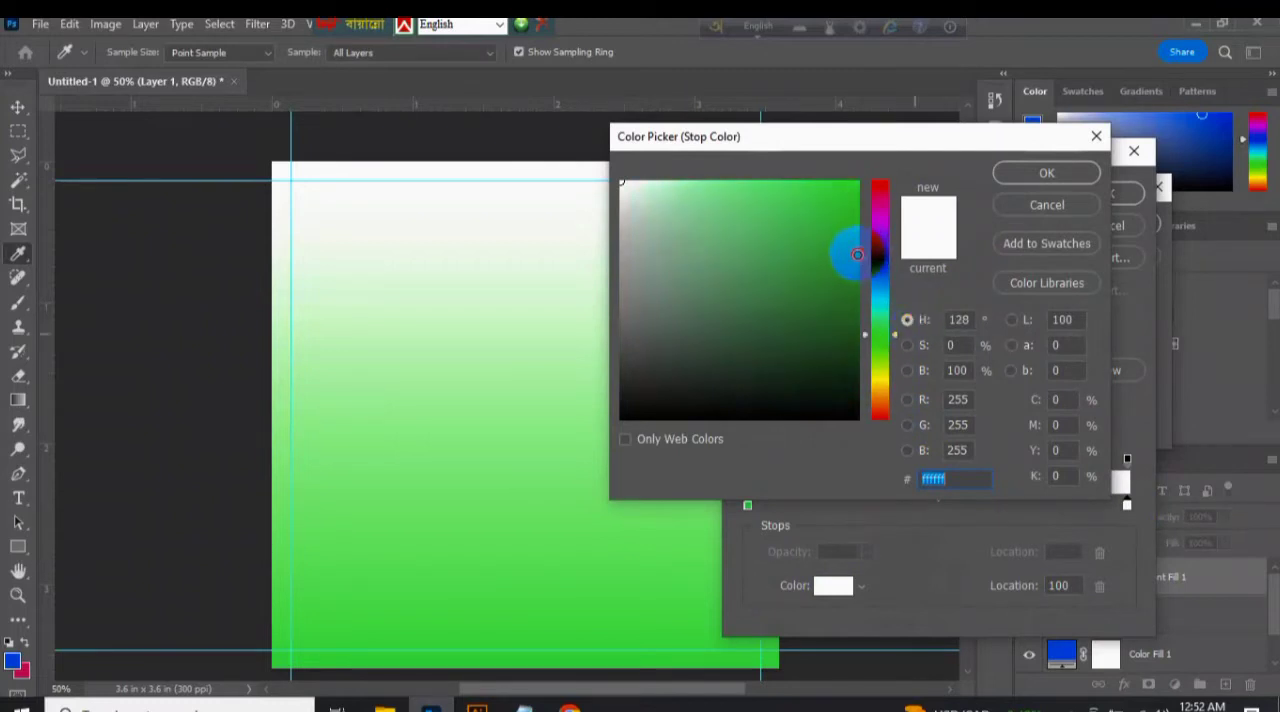
left_click(802, 286)
left_click(1048, 173)
key("Return")
key("Return")
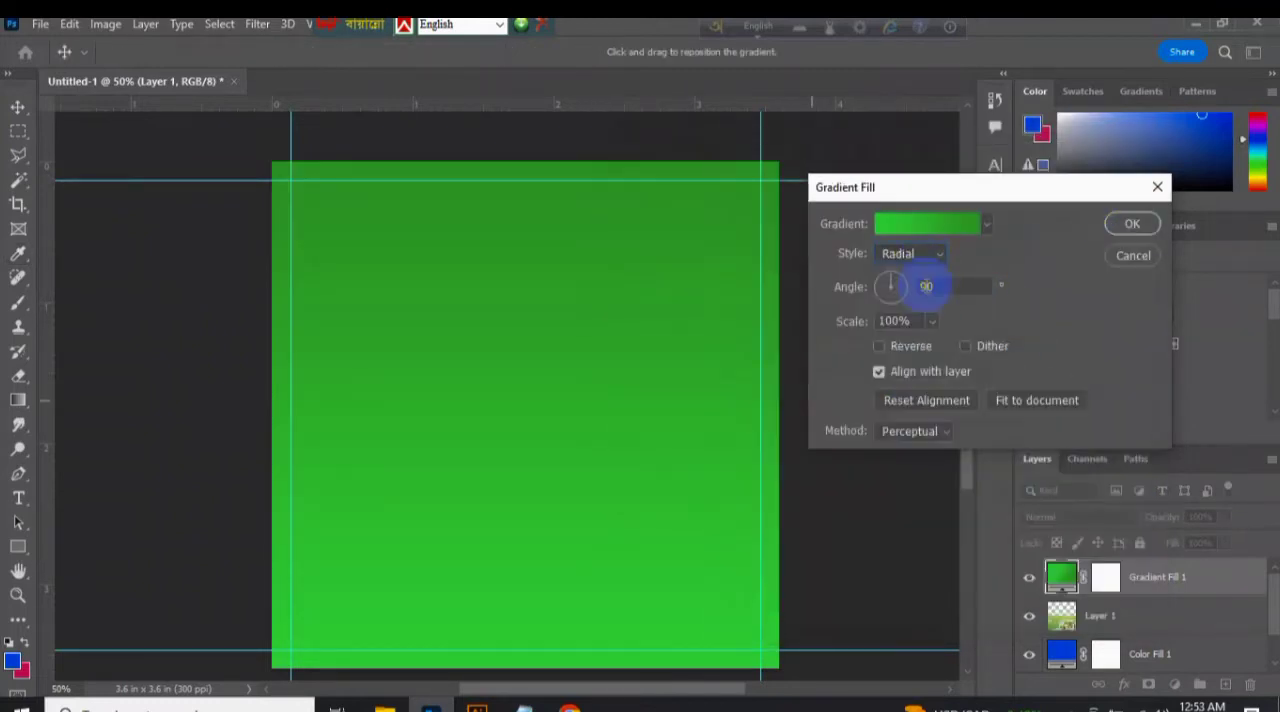
left_click(926, 288)
left_click(1132, 224)
Place the pasted Healthy Food banner layer above the gradient fill and move it toward the canvas's lower-right area.
left_click_drag(1108, 614, 1138, 562)
left_click_drag(671, 500, 813, 460)
left_click_drag(497, 580, 685, 597)
Try to replace the gradient's start color with a green sampled from the canvas, and undo the change.
left_click(1062, 615)
left_click(1118, 312)
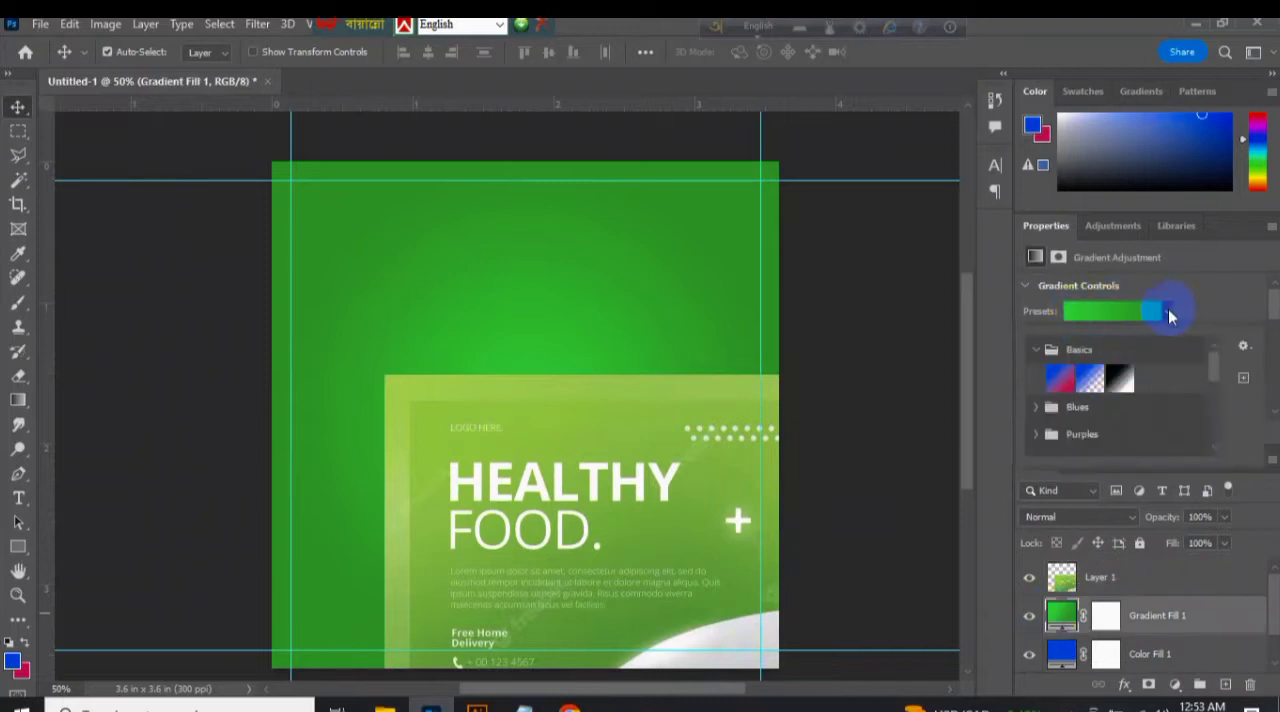
left_click(1085, 318)
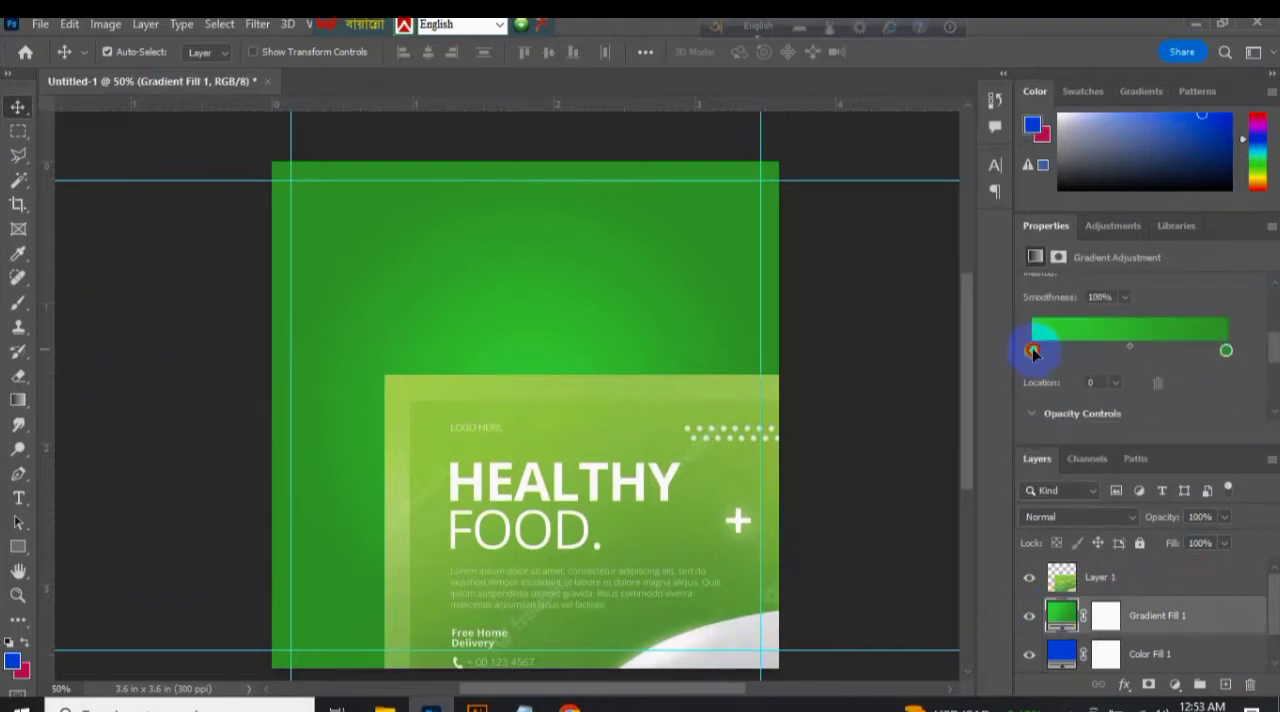
double_click(1033, 350)
left_click(433, 410)
left_click(1031, 177)
key("ctrl+z")
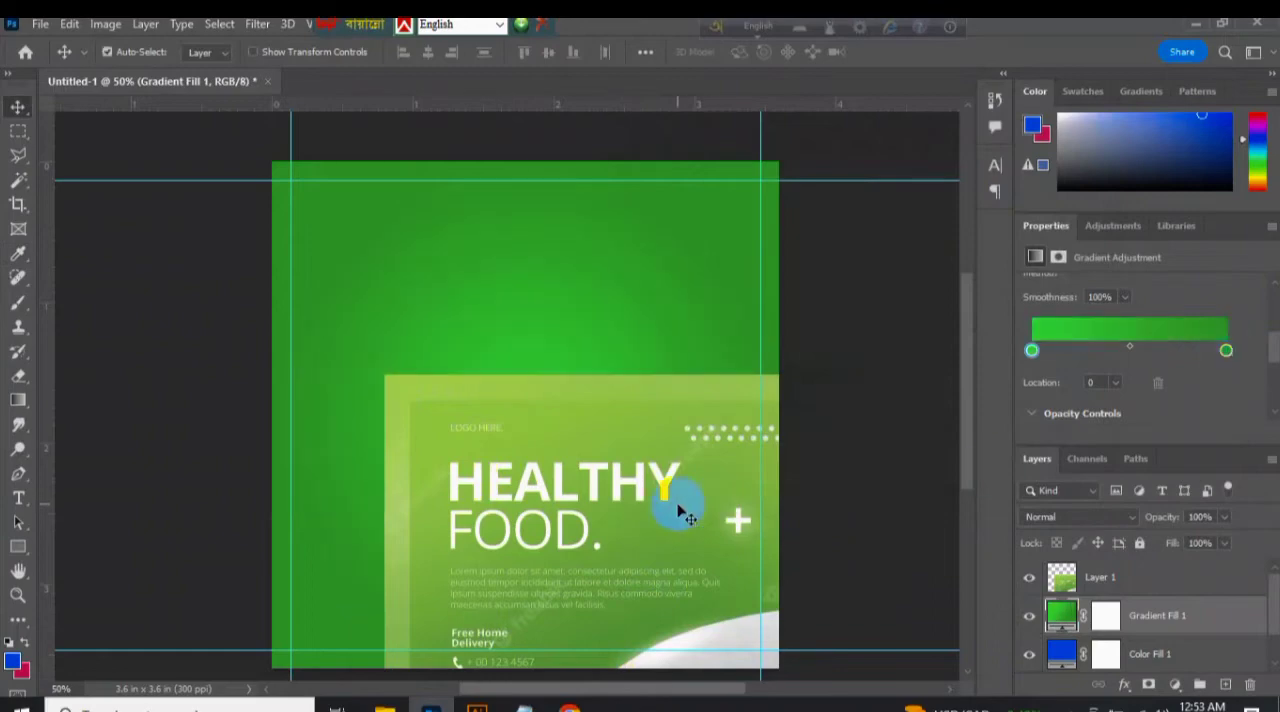
Delete the pasted Healthy Food banner layer.
left_click(678, 507)
key("Delete")
left_click(925, 450)
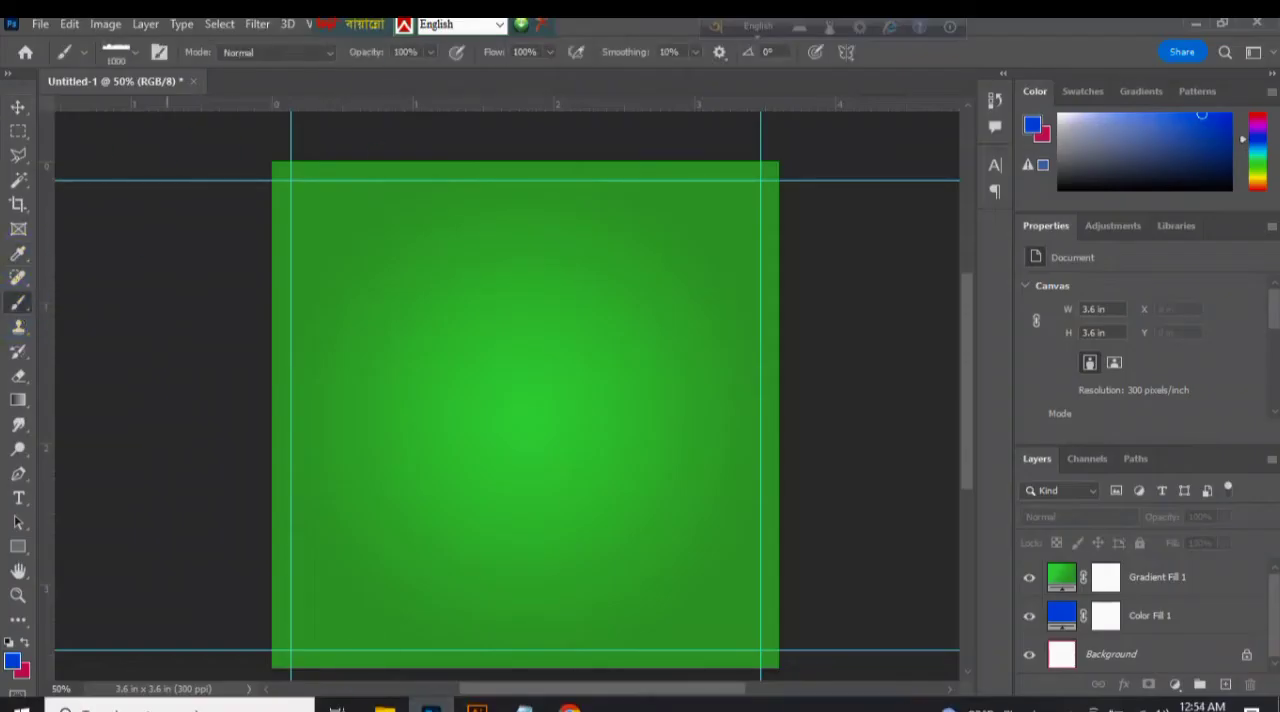
Start importing brushes from file and browse to the It folder on New Volume (E:).
left_click(118, 52)
left_click(257, 80)
left_click(343, 354)
left_click(140, 408)
left_click_drag(640, 358, 642, 316)
double_click(235, 275)
scroll(530, 360, "down", 2)
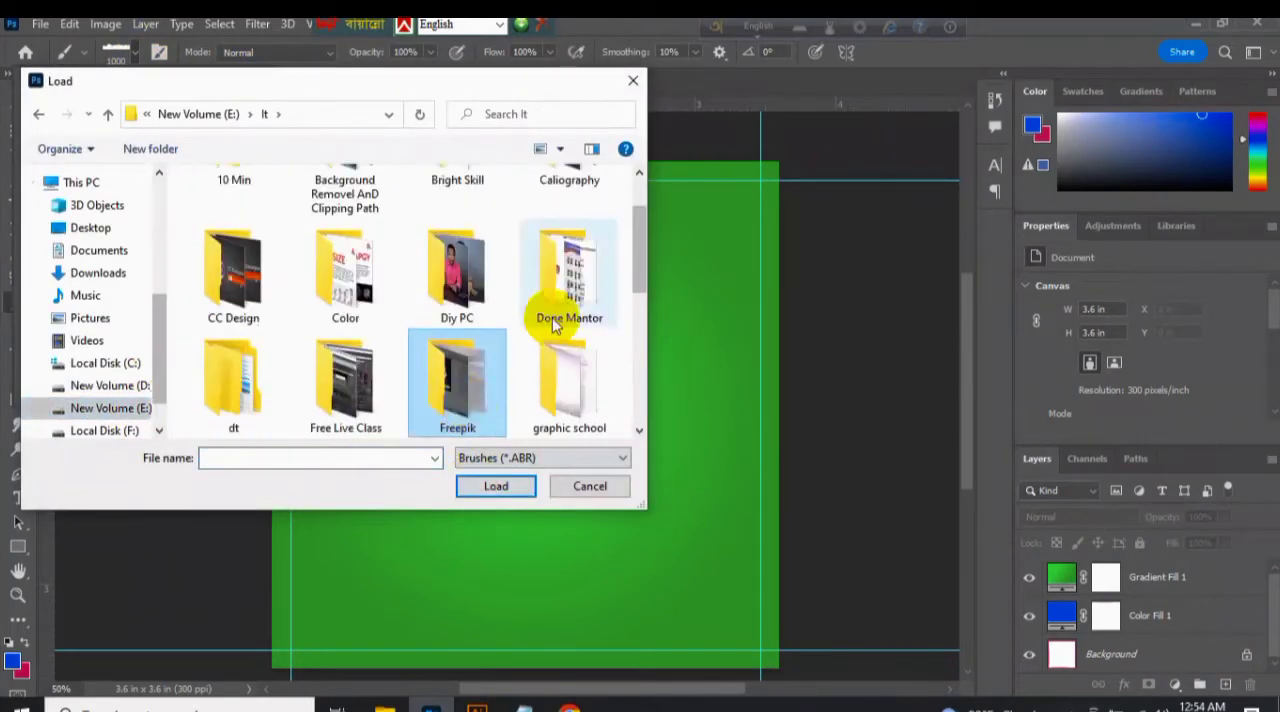
Load the Abstract Smoke Art brush set from within the Dope Mantor folder.
double_click(545, 305)
double_click(307, 225)
key("alt+Left")
left_click(304, 243)
left_click(496, 486)
left_click(286, 223)
left_click(500, 488)
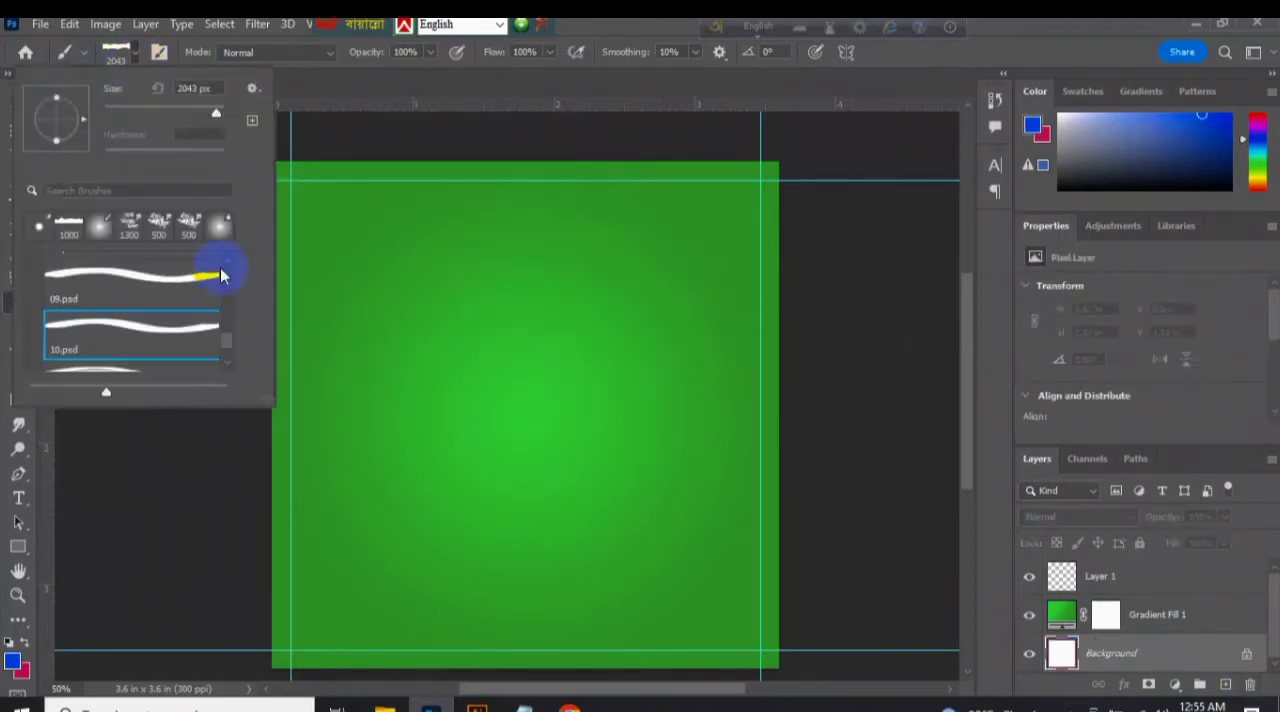
Pick a 2500 px smoke brush from the Abstract Smoke Art (2500 pixels) set.
scroll(49, 331, "up", 5)
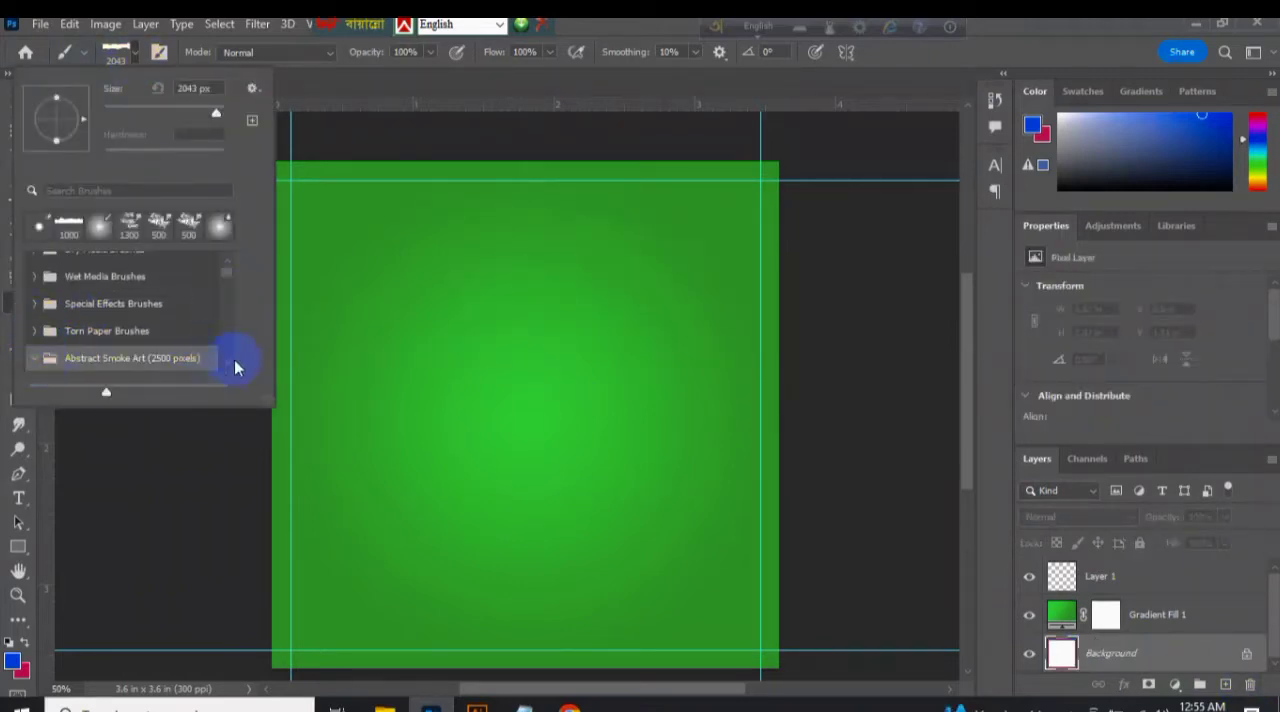
left_click(231, 366)
left_click(130, 345)
left_click(130, 265)
left_click(82, 580)
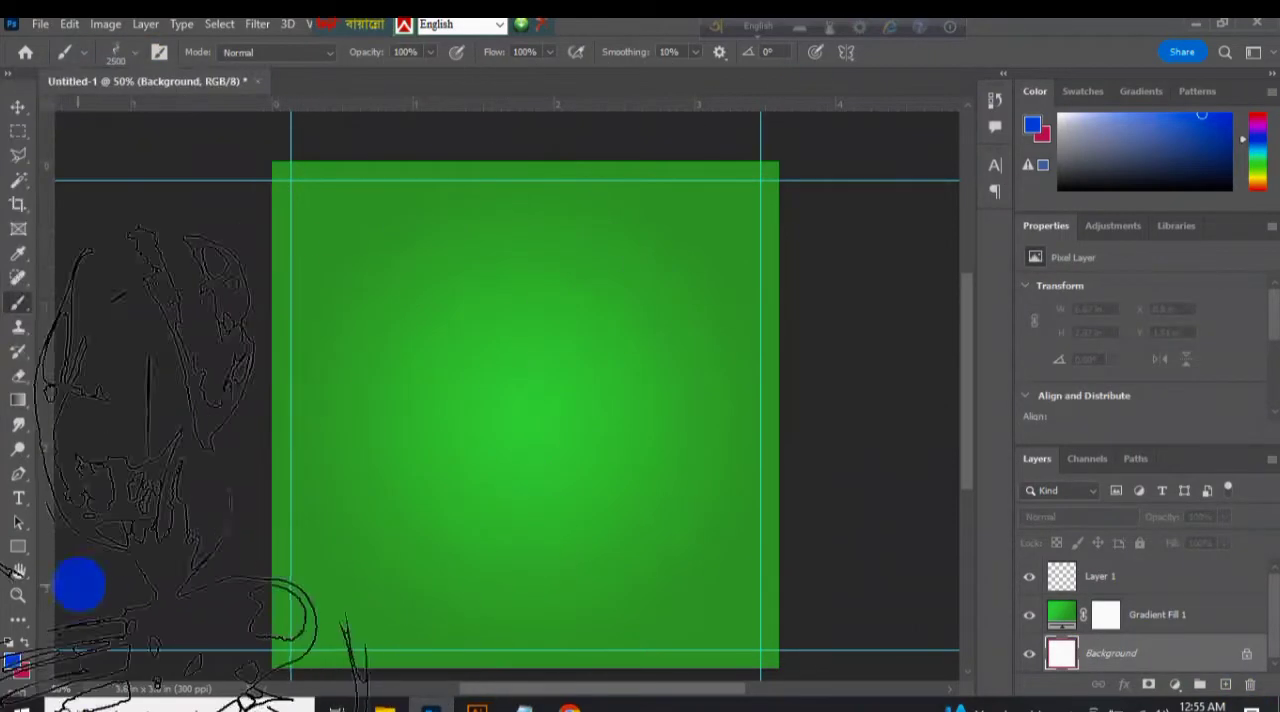
Stamp a tall white smoke plume on Layer 1, left of the canvas centre, with a different smoke brush at 1000 px.
left_click(1166, 580)
left_click(133, 52)
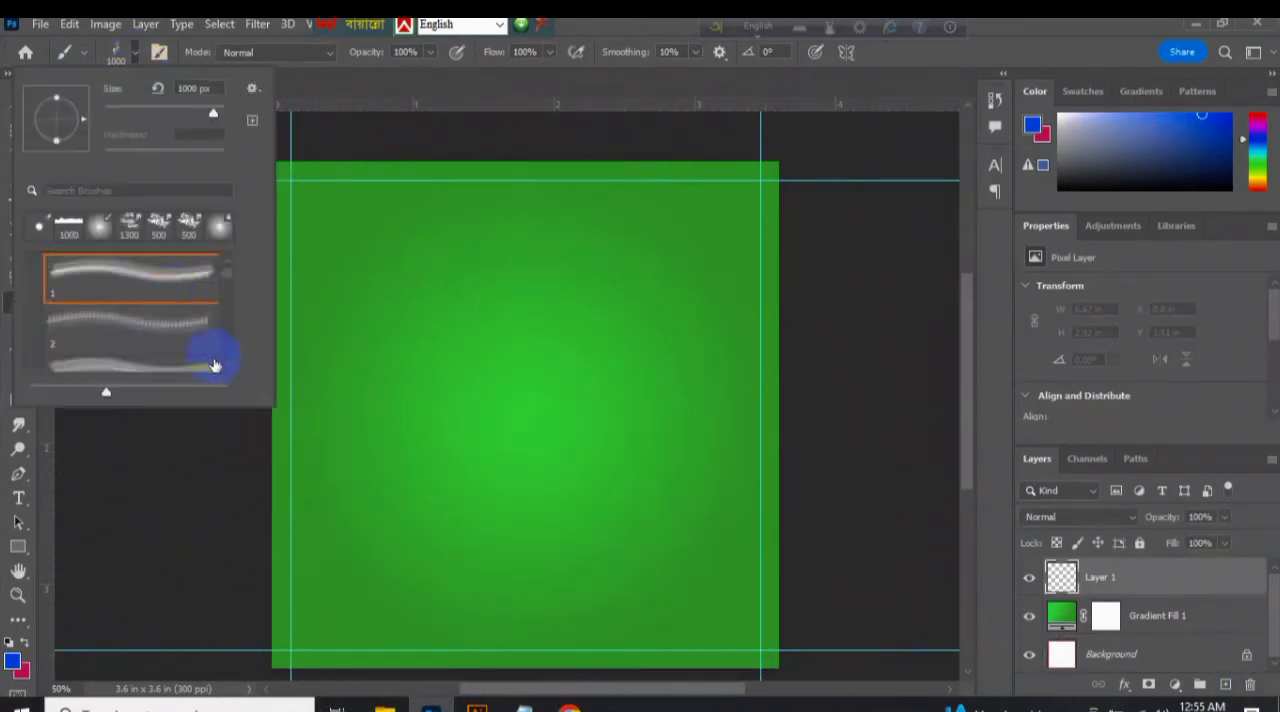
double_click(160, 310)
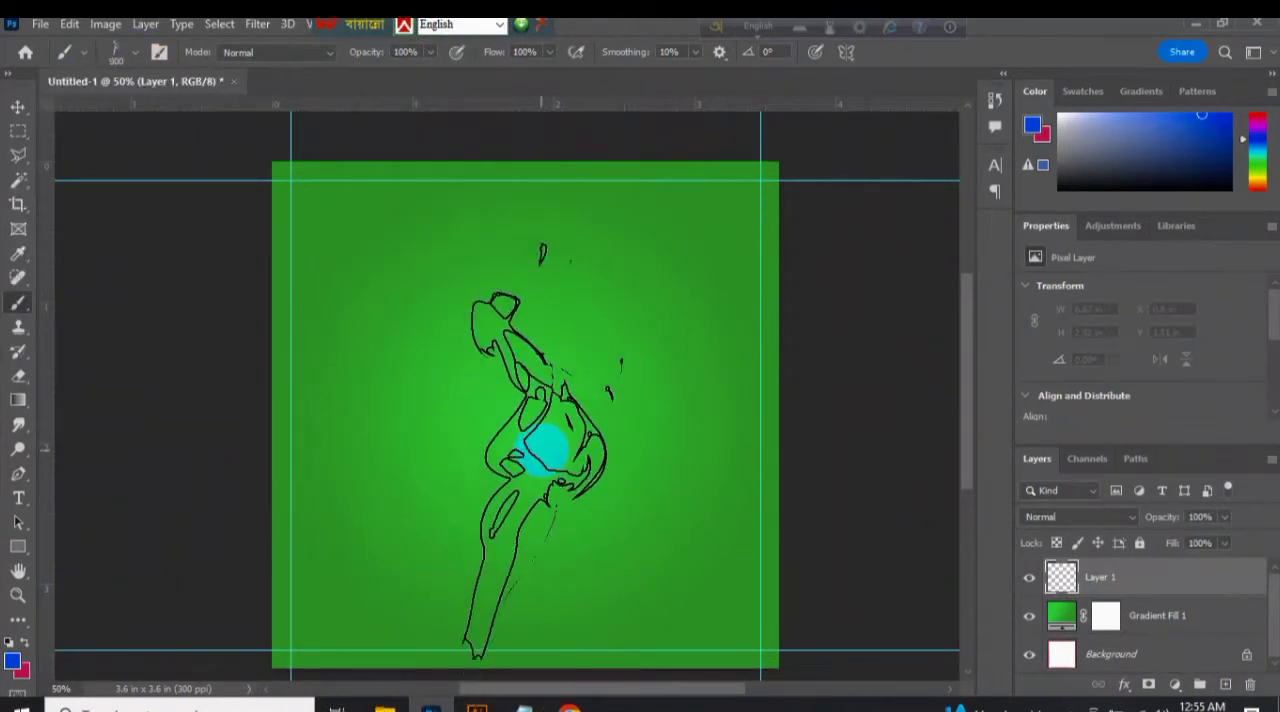
left_click(14, 664)
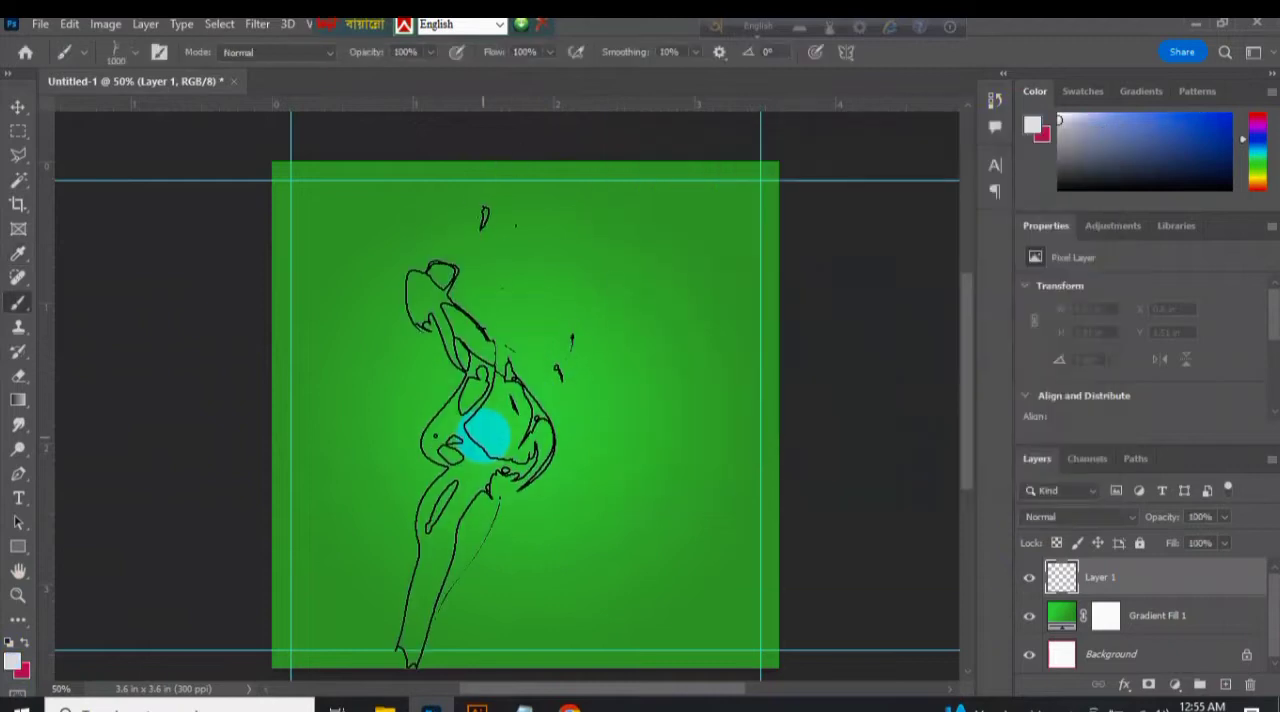
Stamp a second smoke plume right of the first on a new layer, using another smoke brush at 500 px.
left_click(135, 54)
left_click(196, 357)
left_click(1225, 685)
key("bracketleft")
key("bracketleft")
key("bracketleft")
key("bracketleft")
key("bracketleft")
key("bracketleft")
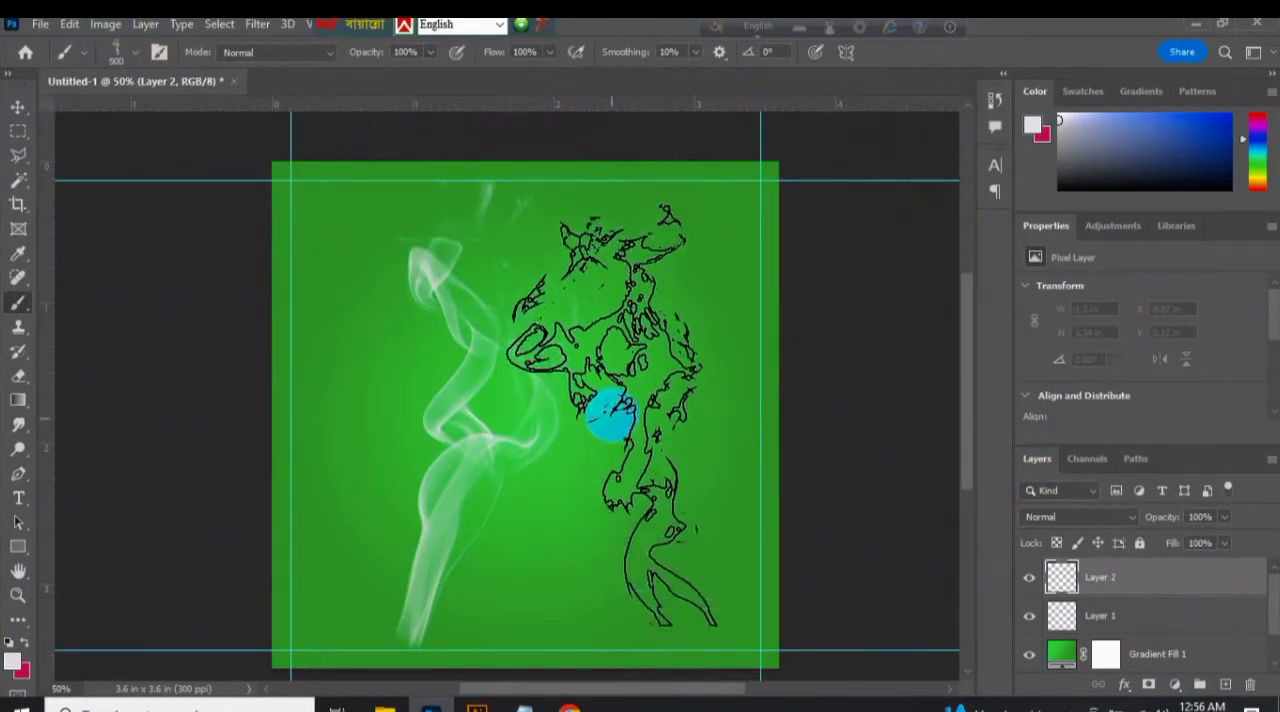
left_click(610, 415)
Stamp a third smoke plume between the other two on a new layer, using another smoke brush at a reduced size.
left_click(135, 54)
left_click(1226, 685)
key("bracketleft")
key("bracketleft")
key("bracketleft")
key("bracketleft")
key("bracketleft")
key("bracketleft")
key("bracketleft")
key("bracketleft")
key("bracketleft")
key("bracketleft")
key("bracketleft")
key("bracketleft")
key("bracketleft")
key("bracketleft")
key("bracketleft")
key("bracketleft")
left_click(550, 468)
Move the first smoke plume to the canvas's lower-left corner, rotating it 15° and scaling it to about 109%.
left_click(18, 107)
mouse_move(425, 573)
left_mouse_down()
mouse_move(372, 571)
mouse_move(296, 607)
left_mouse_up()
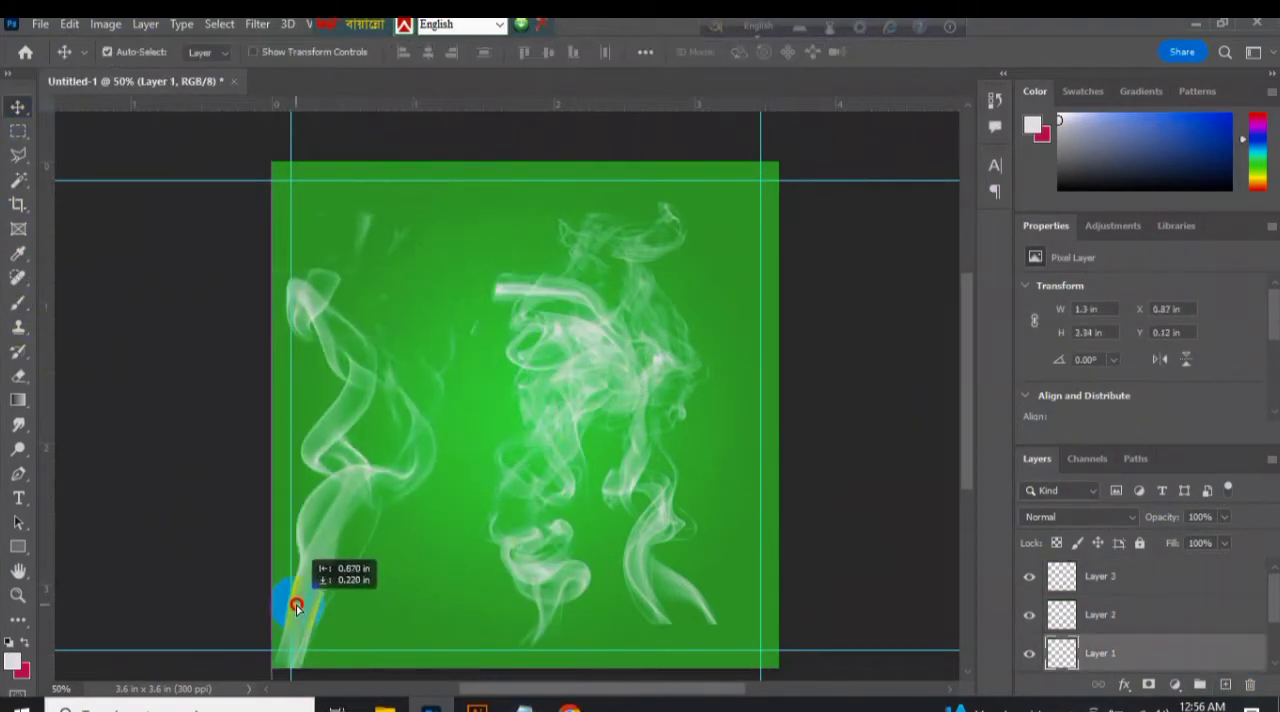
left_click_drag(479, 233, 589, 240)
left_click_drag(371, 279, 401, 329)
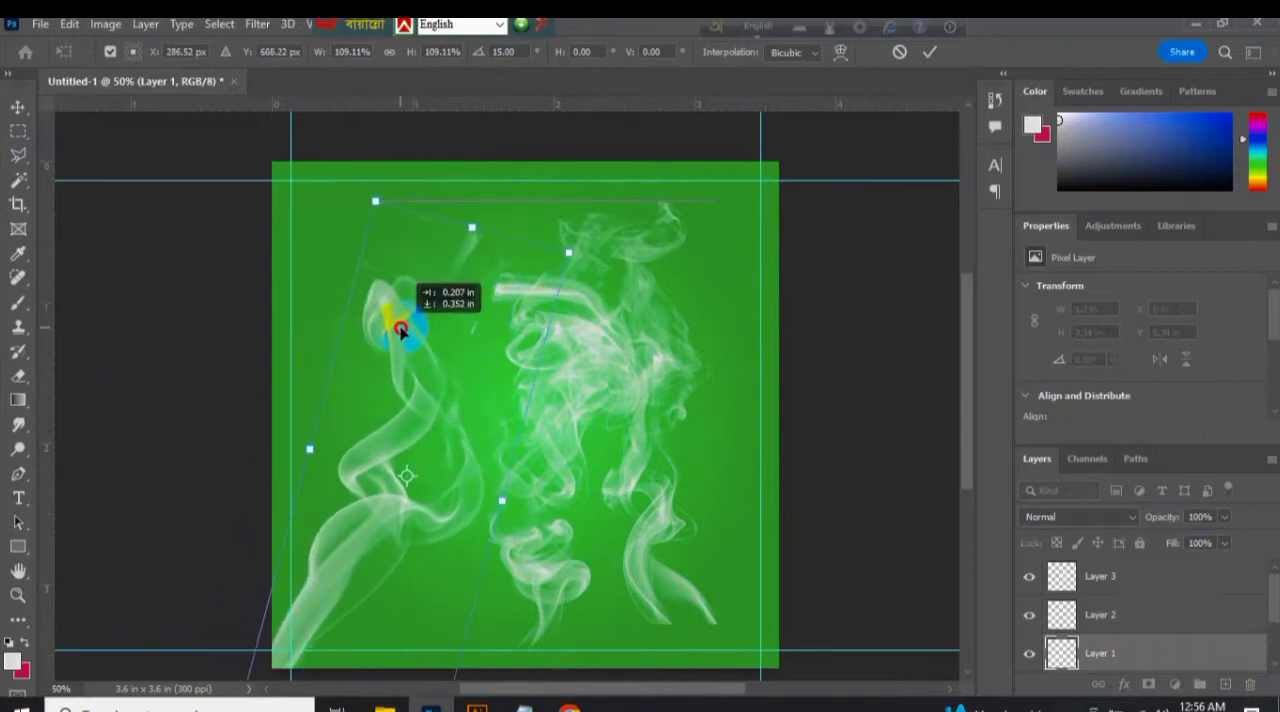
Rotate the second smoke plume -15° and fit it into the lower-right corner, and shift the middle plume slightly down.
left_click_drag(657, 517, 718, 561)
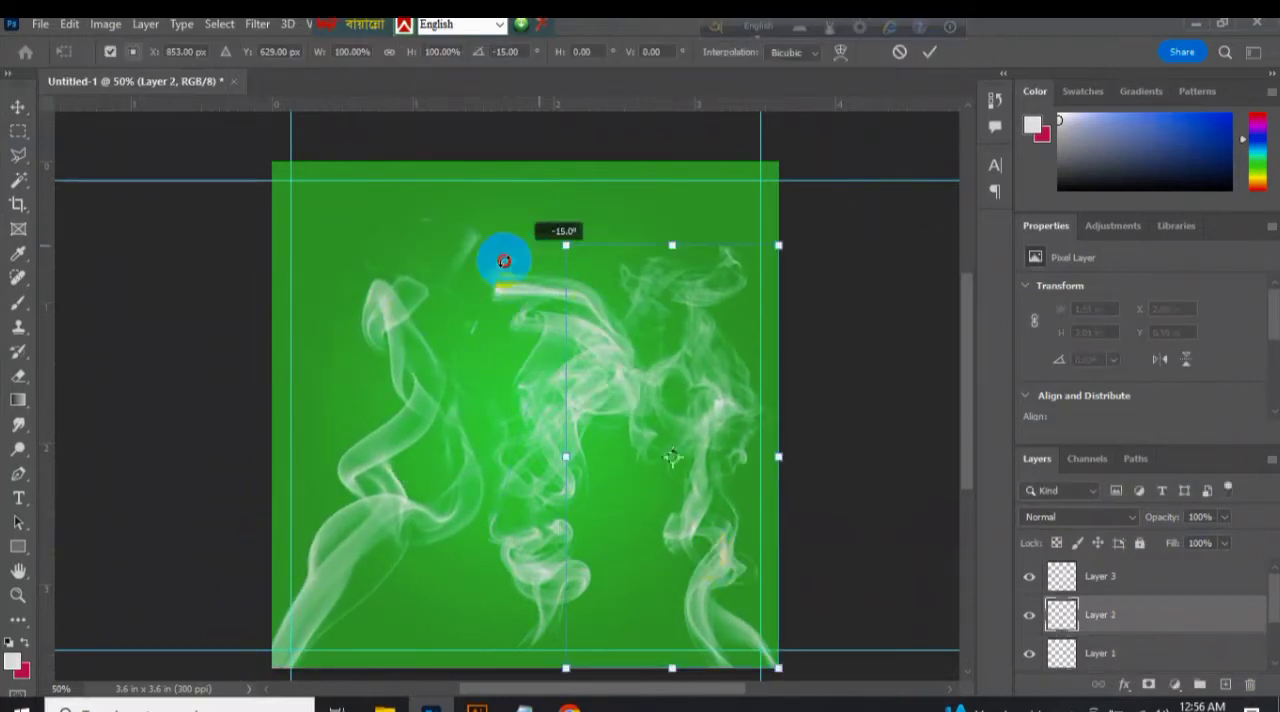
left_click_drag(504, 261, 486, 271)
left_click_drag(709, 406, 719, 452)
left_click(930, 53)
left_click_drag(552, 534, 542, 572)
Set the opacity of the three smoke layers to 75% and nudge the middle plume slightly up and to the left.
left_click(1104, 657, "shift")
left_click(1080, 517)
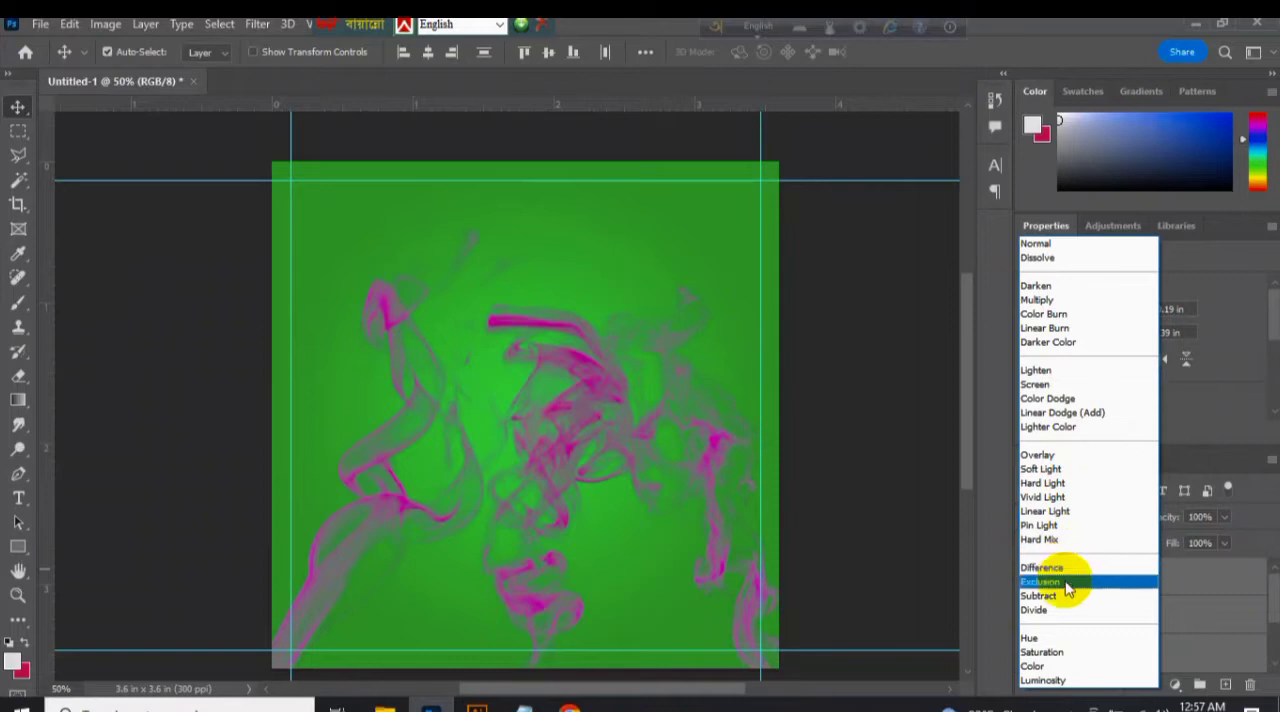
left_click(914, 529)
left_click(1224, 516)
mouse_move(1223, 537)
left_mouse_down()
mouse_move(1192, 540)
mouse_move(1207, 544)
left_mouse_up()
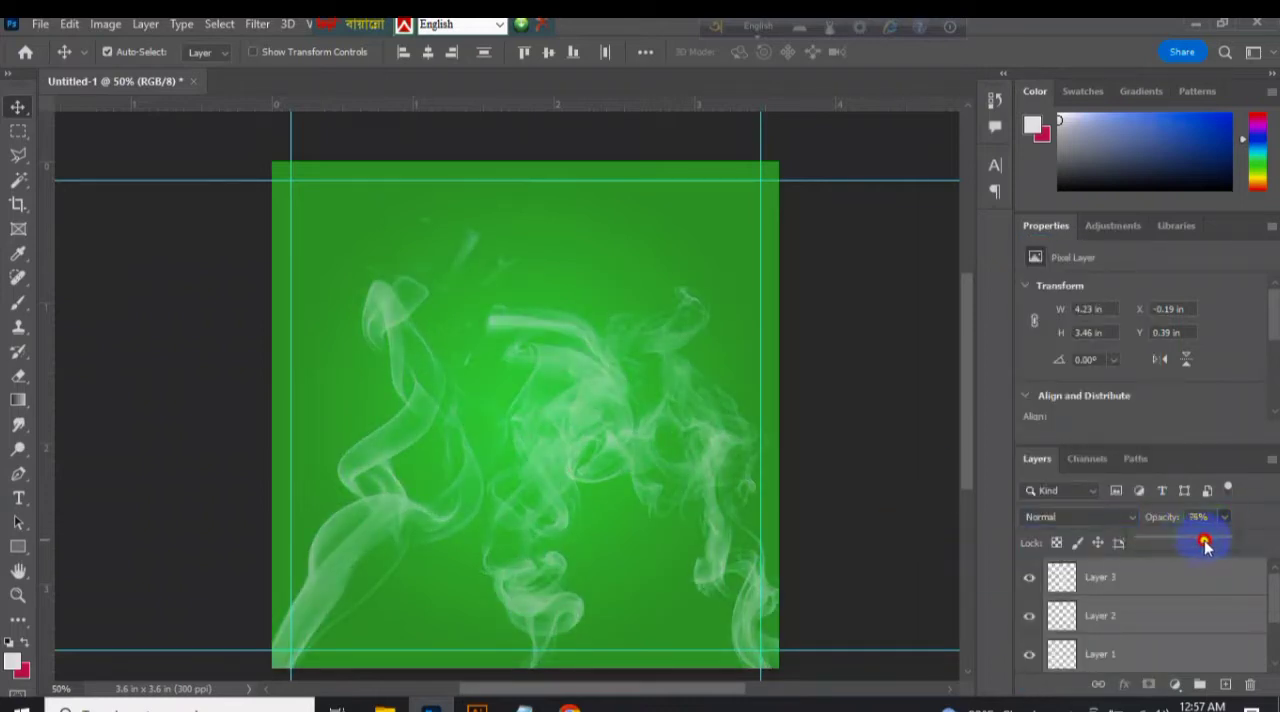
left_click(800, 435)
mouse_move(500, 595)
left_mouse_down()
mouse_move(488, 597)
mouse_move(486, 557)
mouse_move(503, 587)
left_mouse_up()
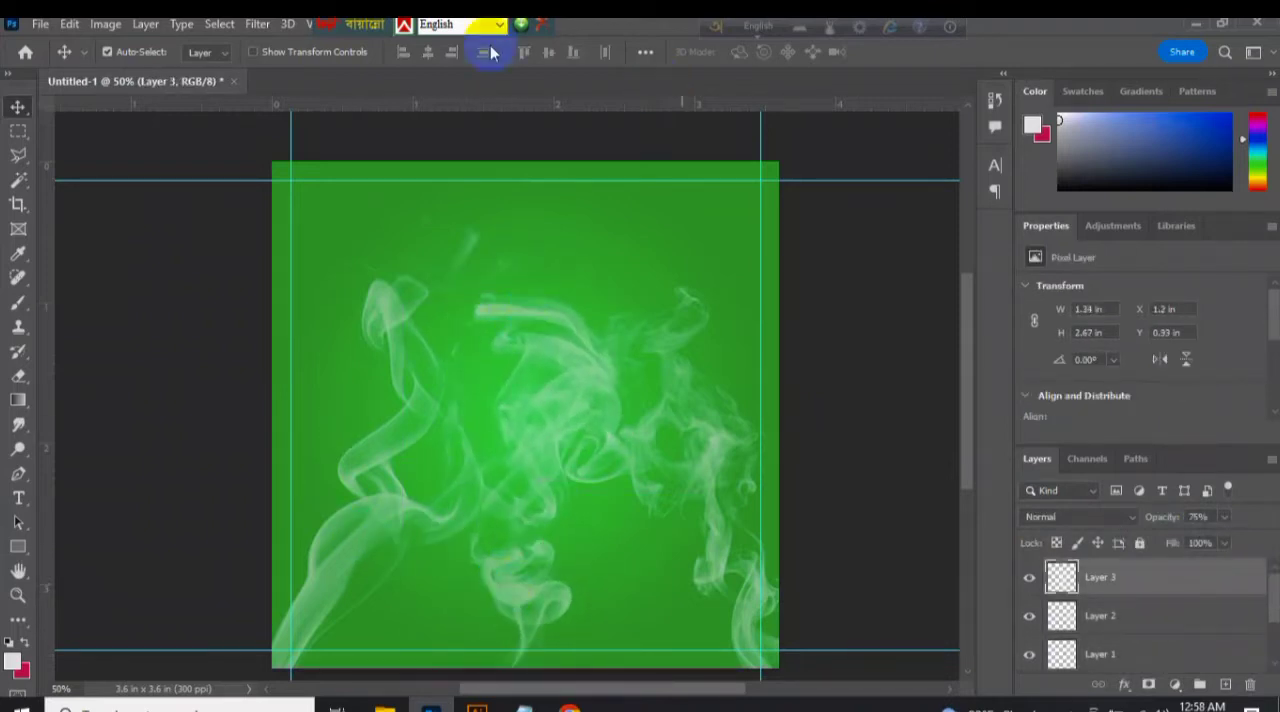
Switch to File Explorer and open the Food folder inside cleanpng in Demo Pic on the E: drive.
left_click(623, 270)
left_click(529, 492)
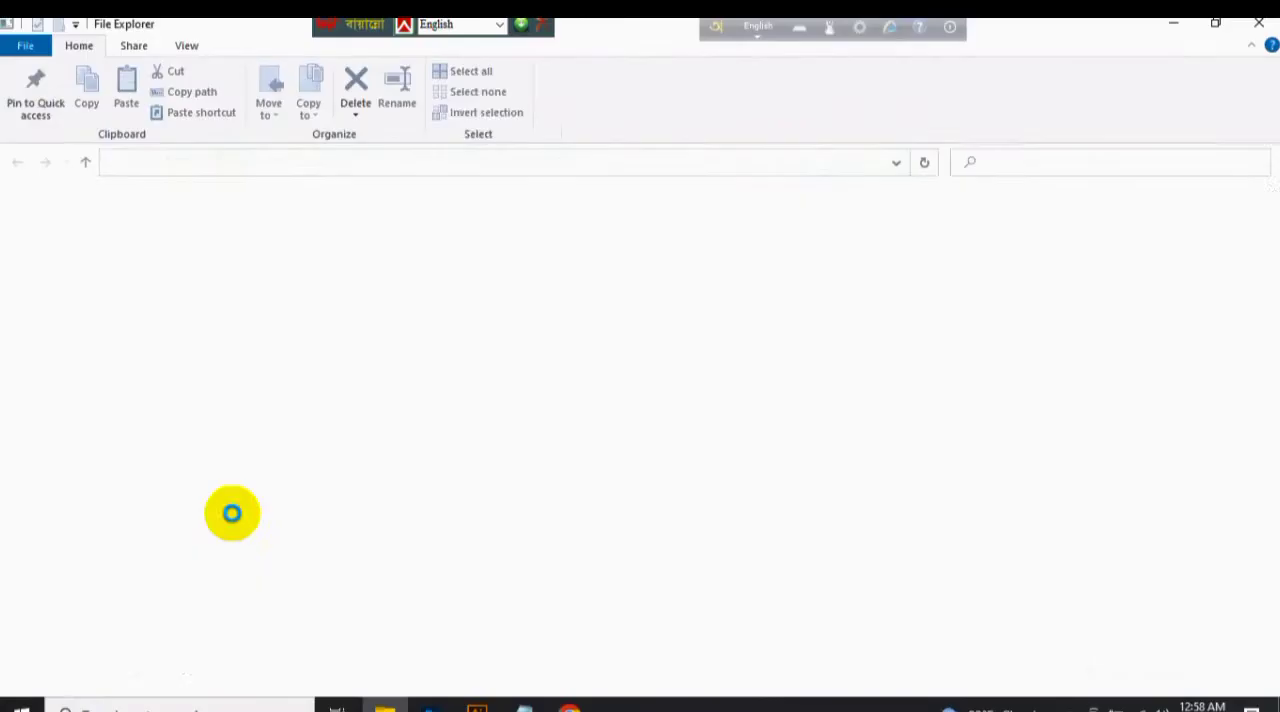
left_click(88, 597)
double_click(1006, 236)
double_click(282, 272)
mouse_move(1273, 210)
left_mouse_down()
mouse_move(1273, 655)
mouse_move(1274, 208)
left_mouse_up()
double_click(800, 245)
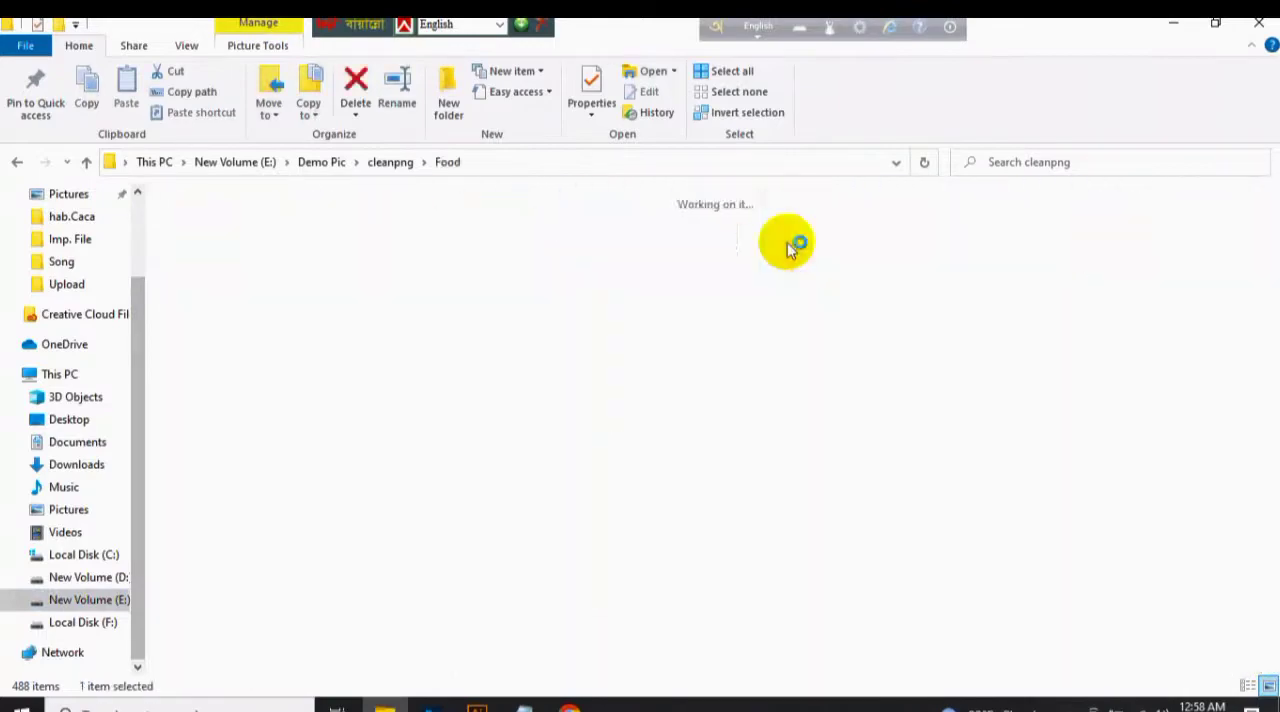
Find the fried-chicken hamburger PNG in the Food folder and place it into the Photoshop banner.
scroll(737, 457, "down", 5)
scroll(1090, 228, "down", 10)
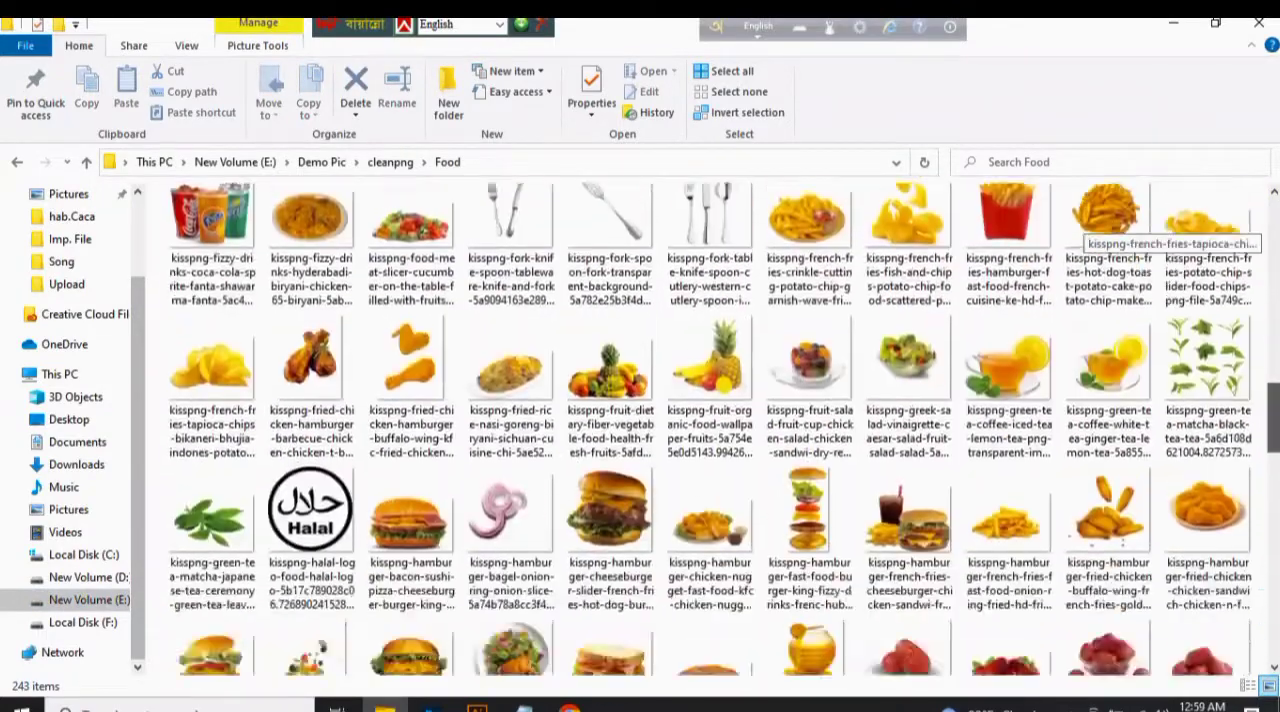
left_click_drag(1273, 418, 1273, 439)
left_click(408, 374)
left_click_drag(190, 521, 598, 442)
key("alt+Tab")
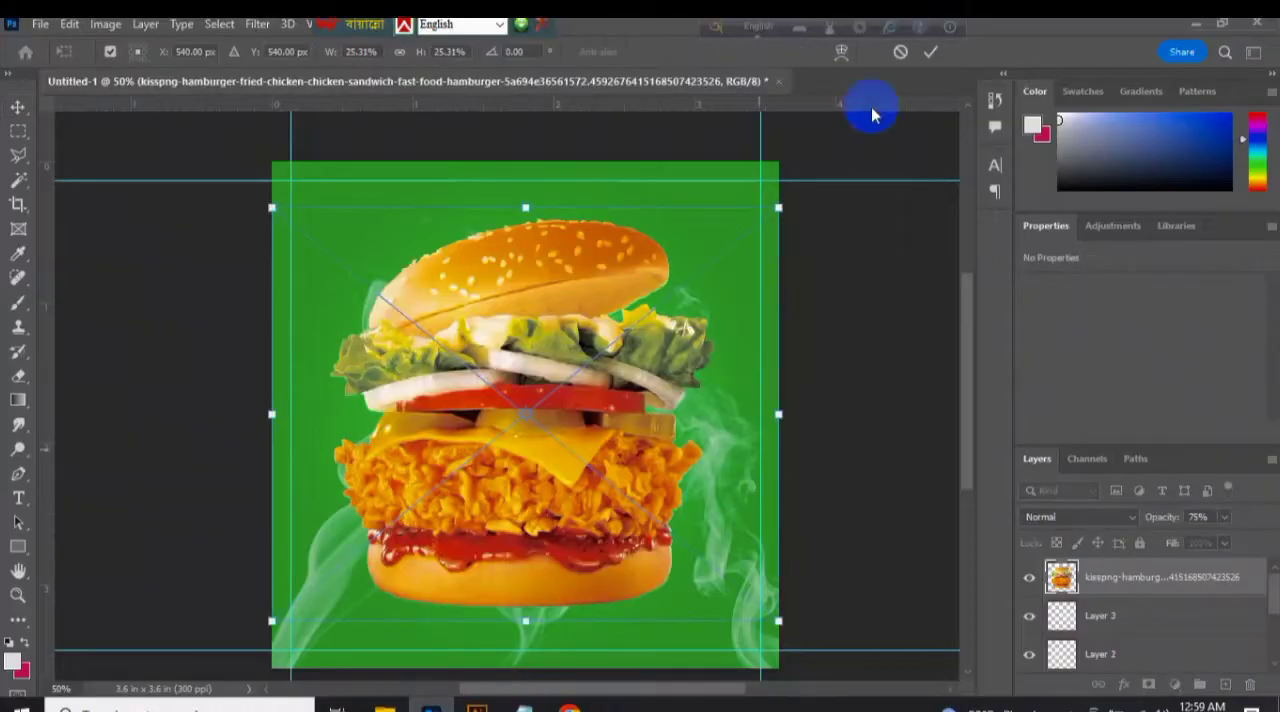
Commit the placed hamburger and rename its layer Image Here.
left_click(943, 50)
type("Image Here")
key("Return")
Convert the Image Here layer to a Smart Object and scale the burger to about 80% near the canvas centre.
right_click(1162, 583)
left_click(1050, 400)
right_click(1128, 579)
left_click(1010, 305)
key("ctrl+t")
left_click_drag(711, 218, 729, 318)
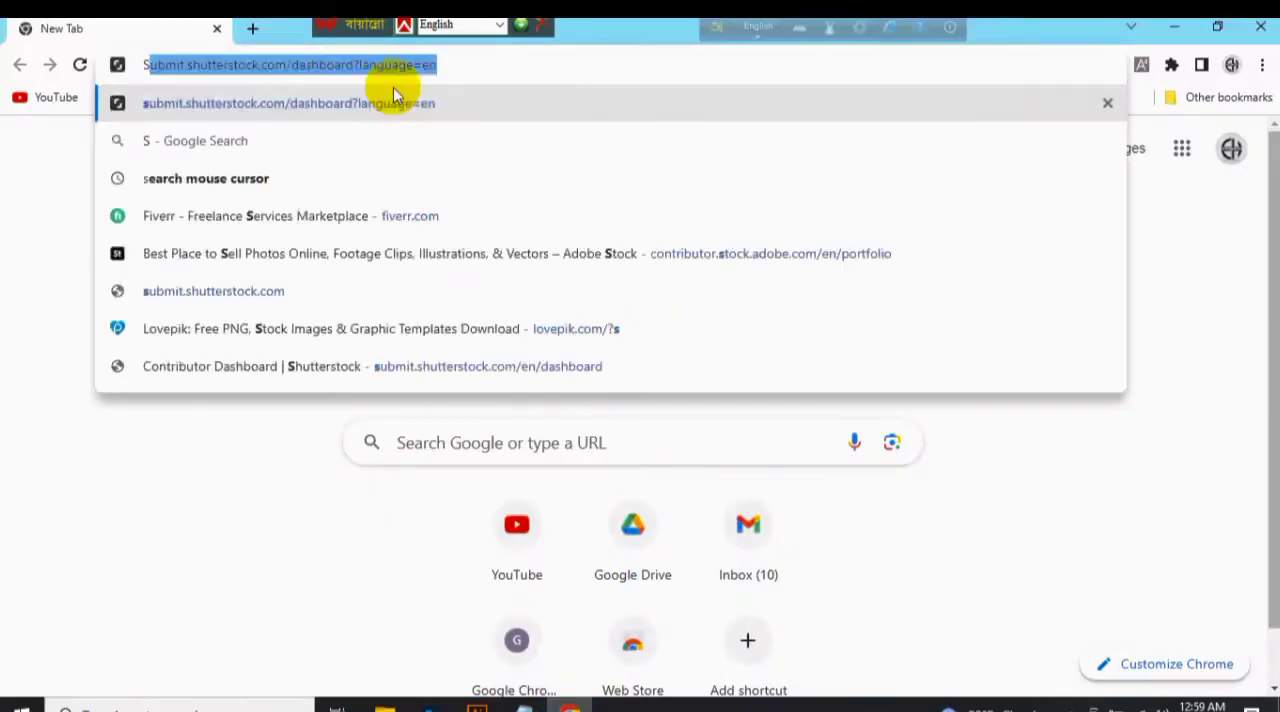
Switch to Chrome and search Google for "Smoke Png", refining the query to "Background smoke png".
type("Smoke Png")
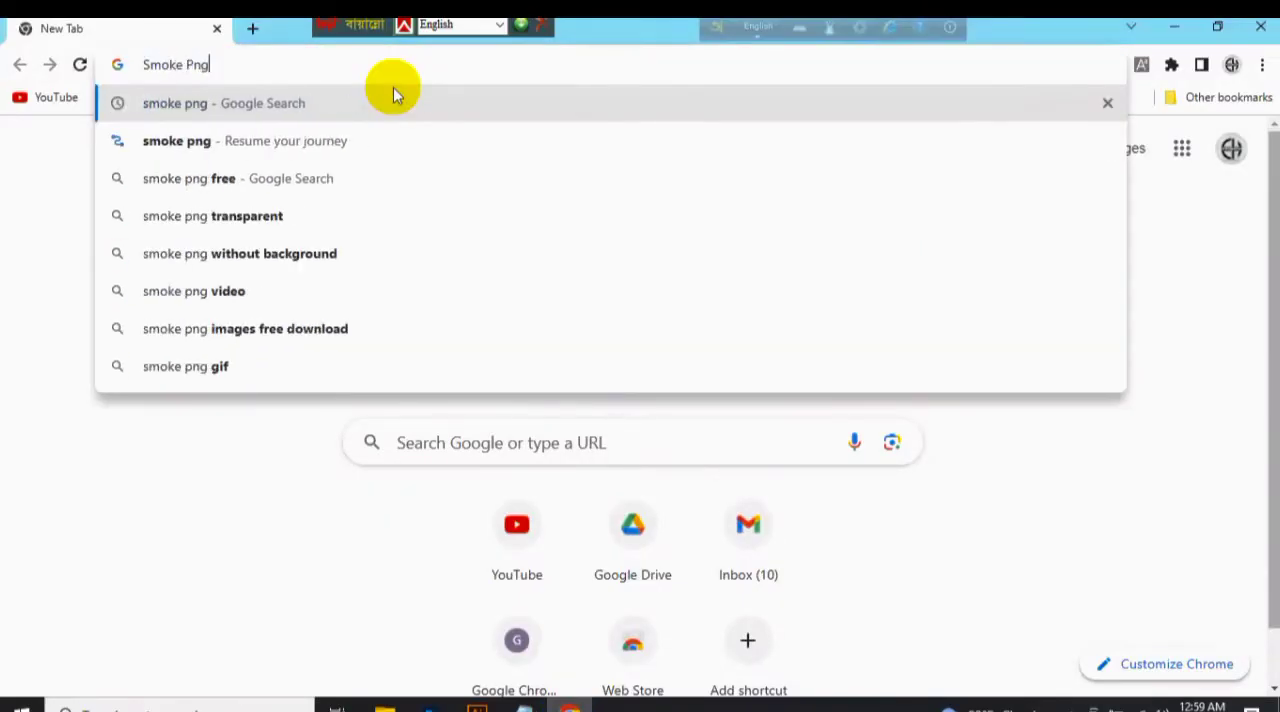
key("Return")
left_click(166, 160)
type("Background")
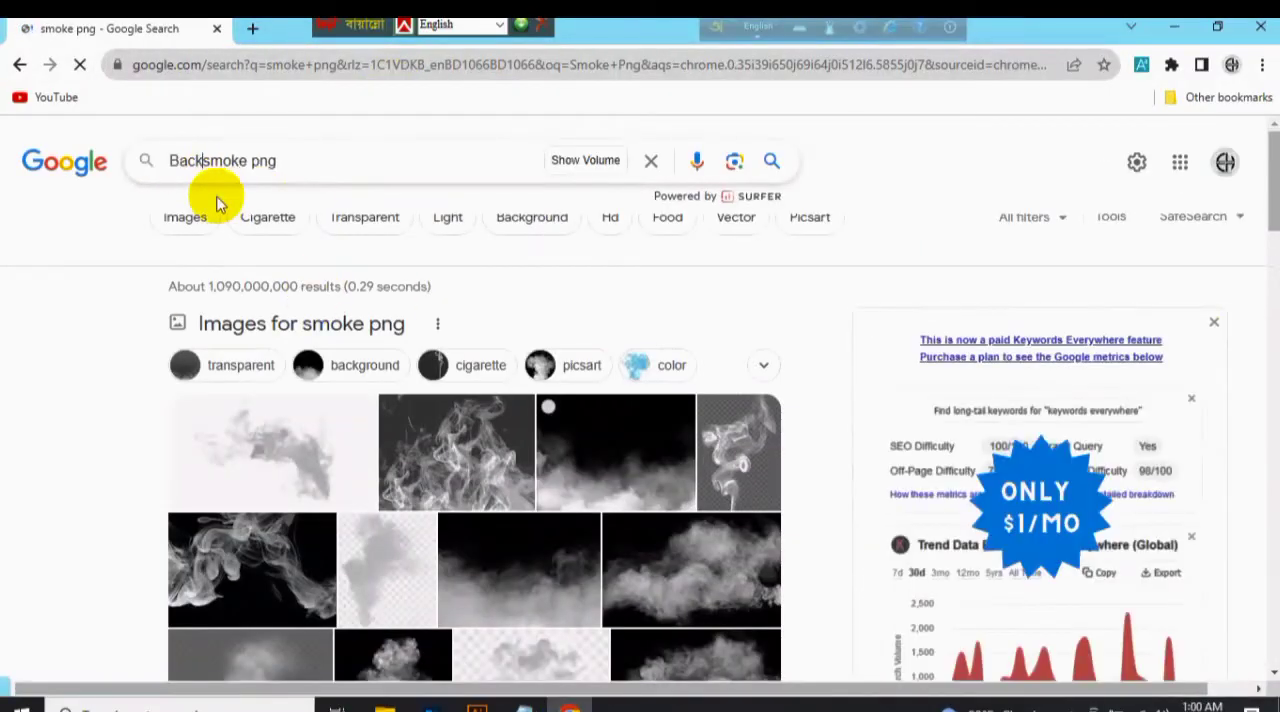
key("Return")
left_click(249, 161)
key("Return")
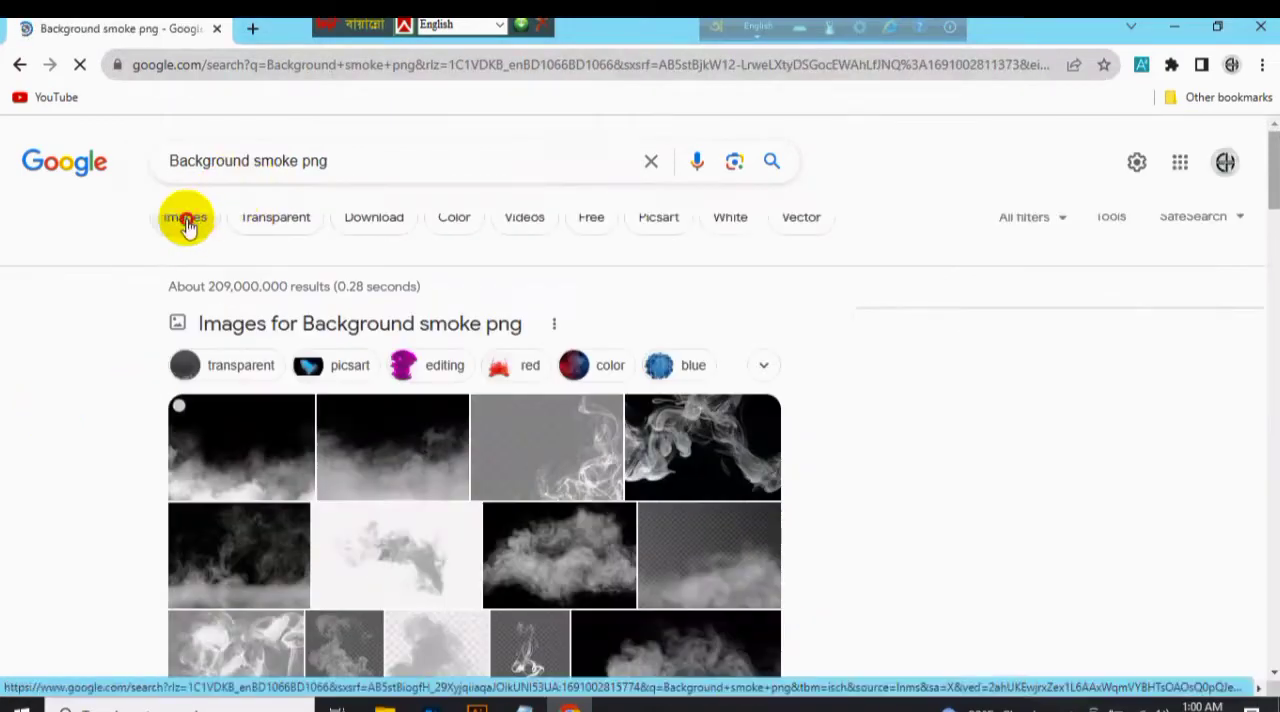
Browse the image results for "Background smoke png" and open TopPNG's white smoke cloud picture.
left_click(186, 217)
scroll(987, 353, "down", 5)
left_click_drag(1274, 298, 1274, 522)
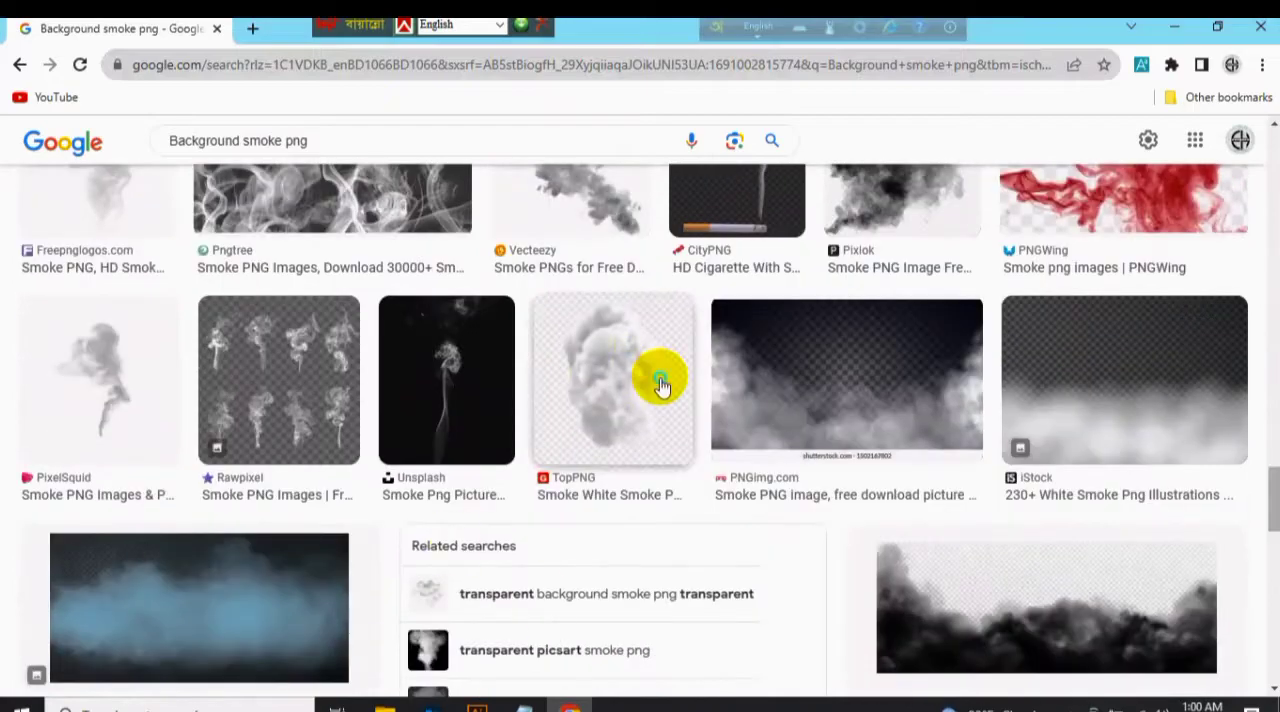
left_click(661, 386)
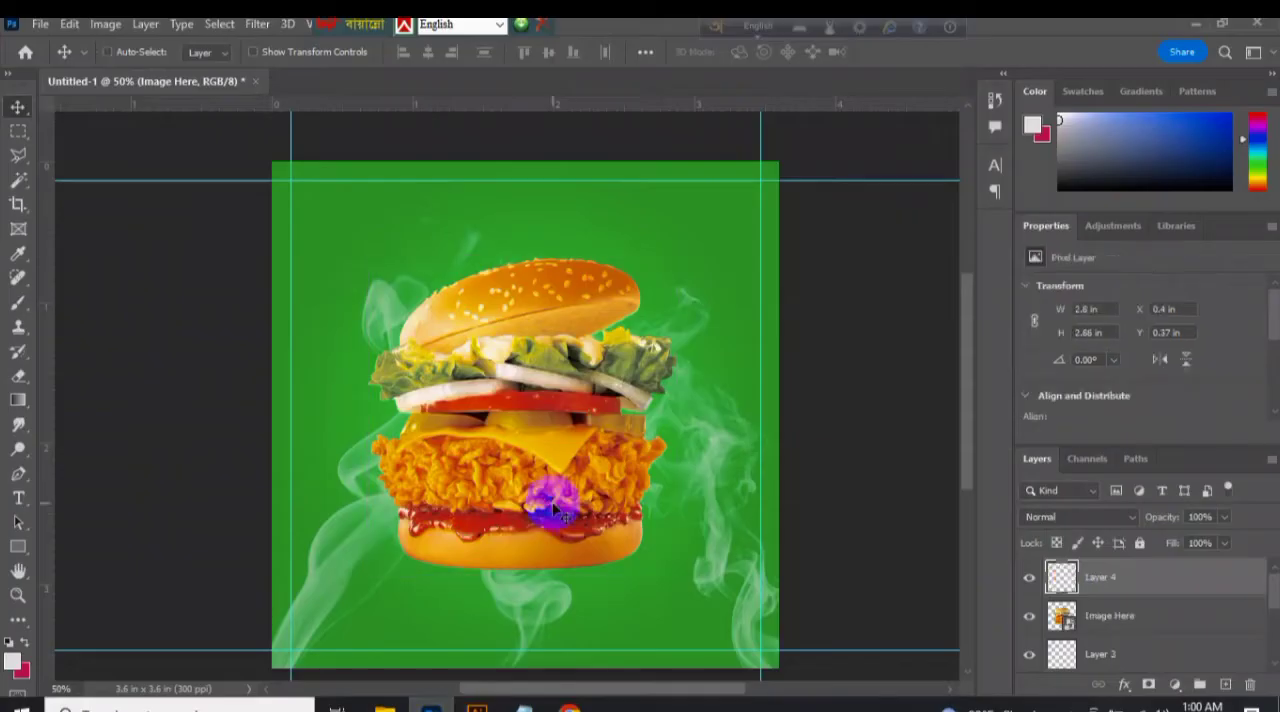
Try blend modes on the pasted smoke picture, and isolate its cloud by deleting the inverted selection.
left_click(1115, 517)
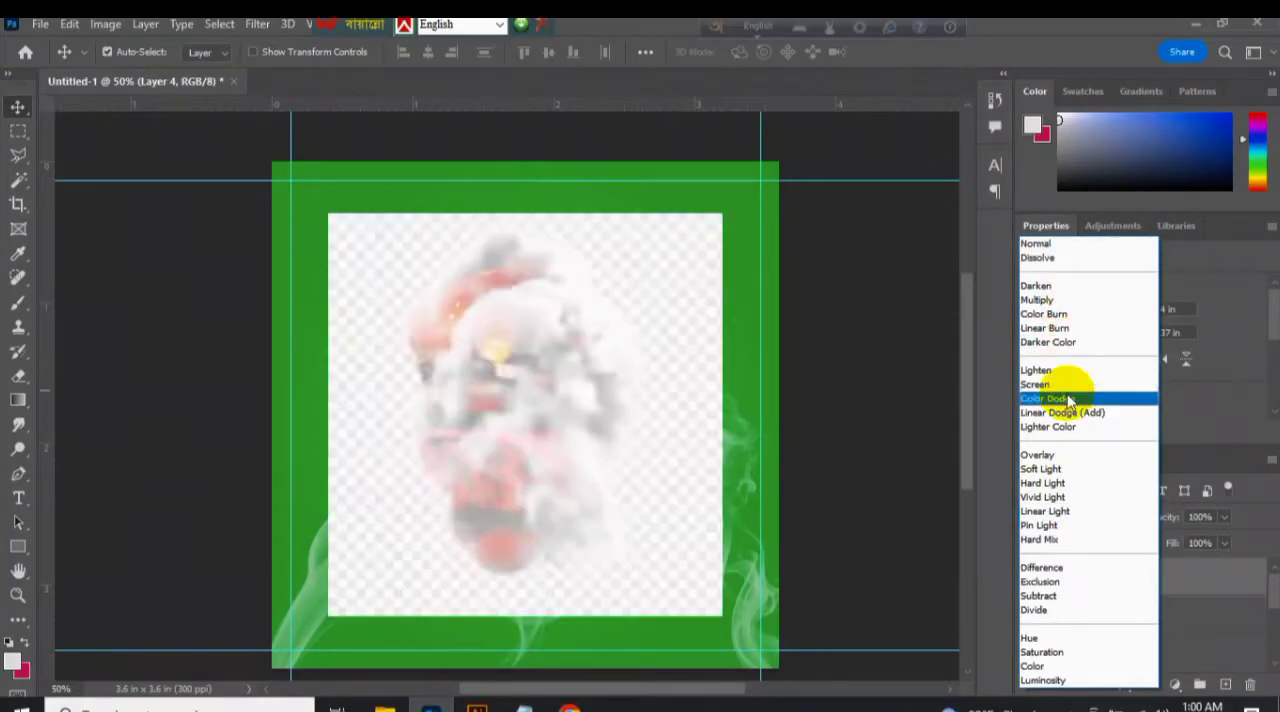
left_click(938, 421)
left_click(219, 23)
left_click(275, 246)
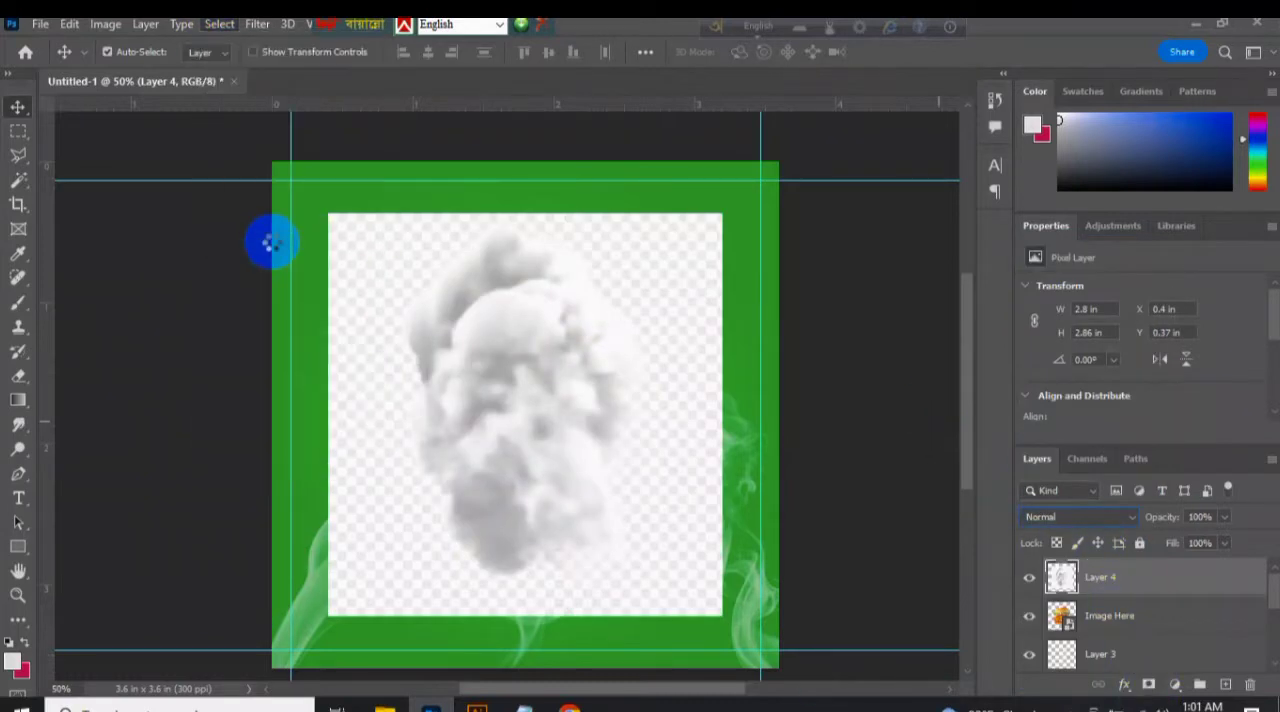
key("ctrl+shift+i")
key("Delete")
Place the smoke cloud layer beneath the burger, rotate it 90° and scale it to 131.5%.
left_click_drag(1190, 641, 1188, 638)
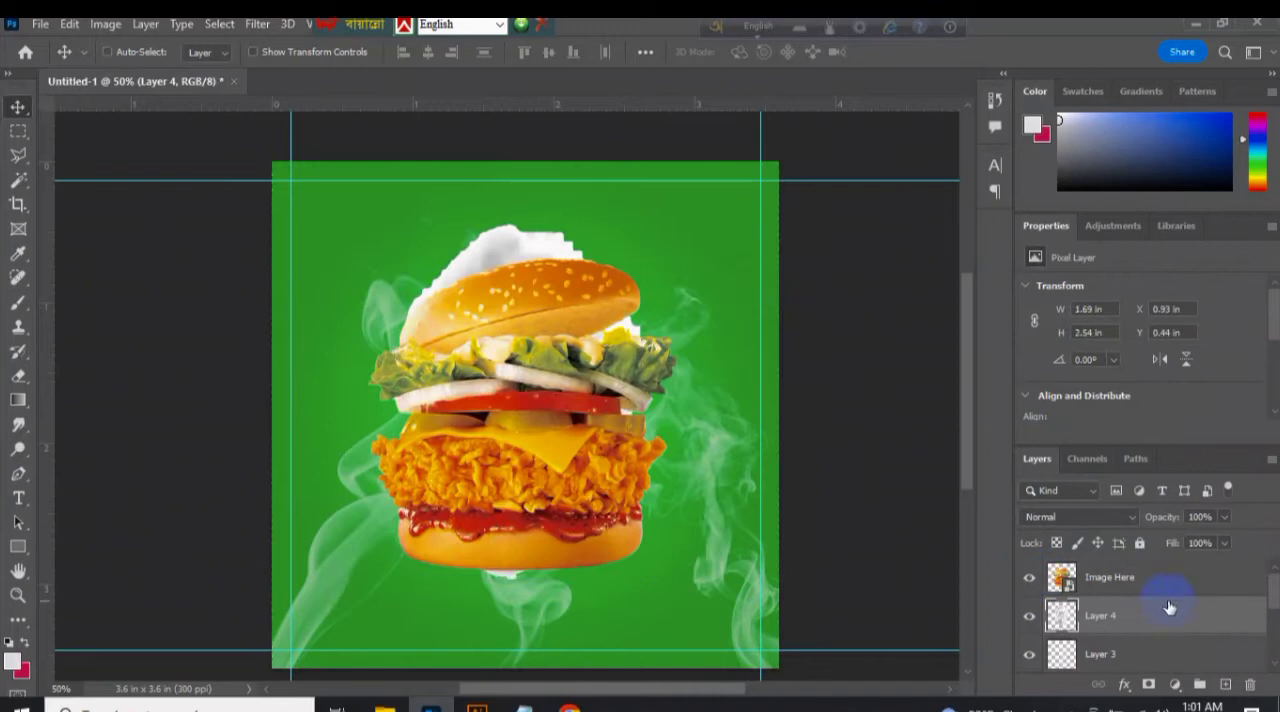
left_click_drag(701, 626, 338, 538)
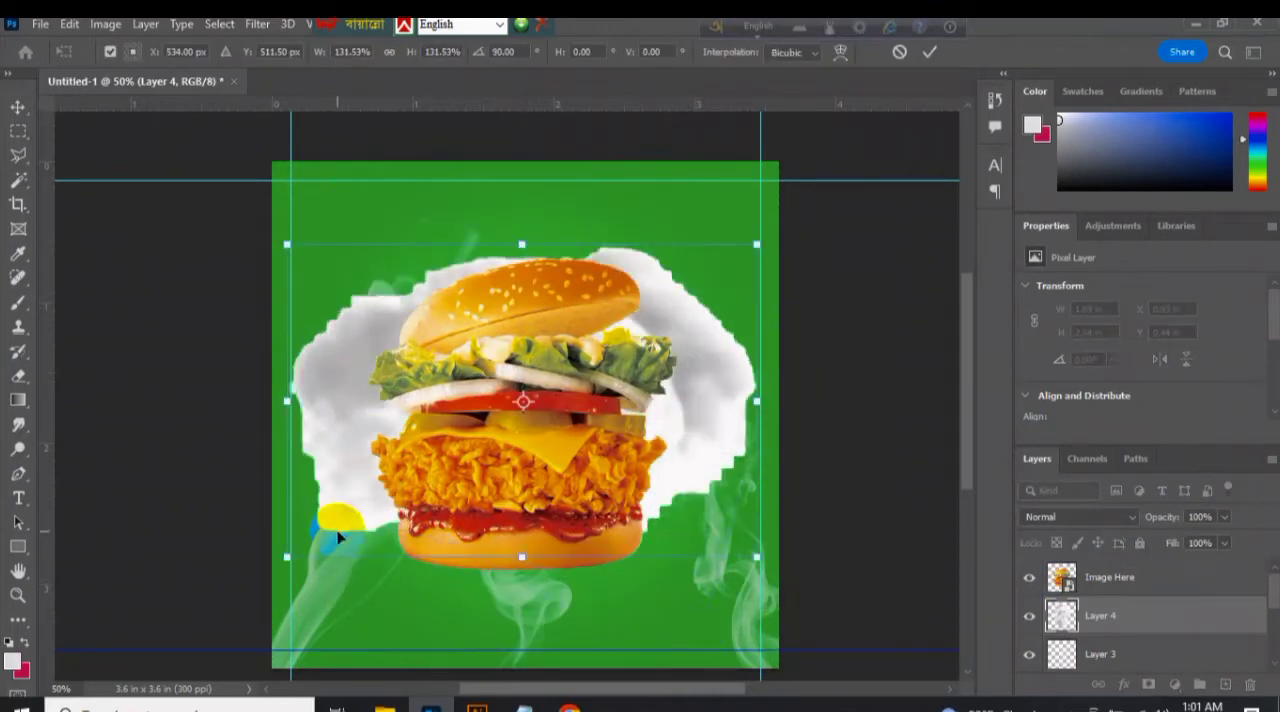
left_click(927, 55)
Try the smoke cloud at 36% opacity behind the burger, and delete it.
left_click(1095, 517)
left_click(1224, 520)
left_click_drag(1224, 520, 1171, 543)
left_click(1117, 622)
key("Delete")
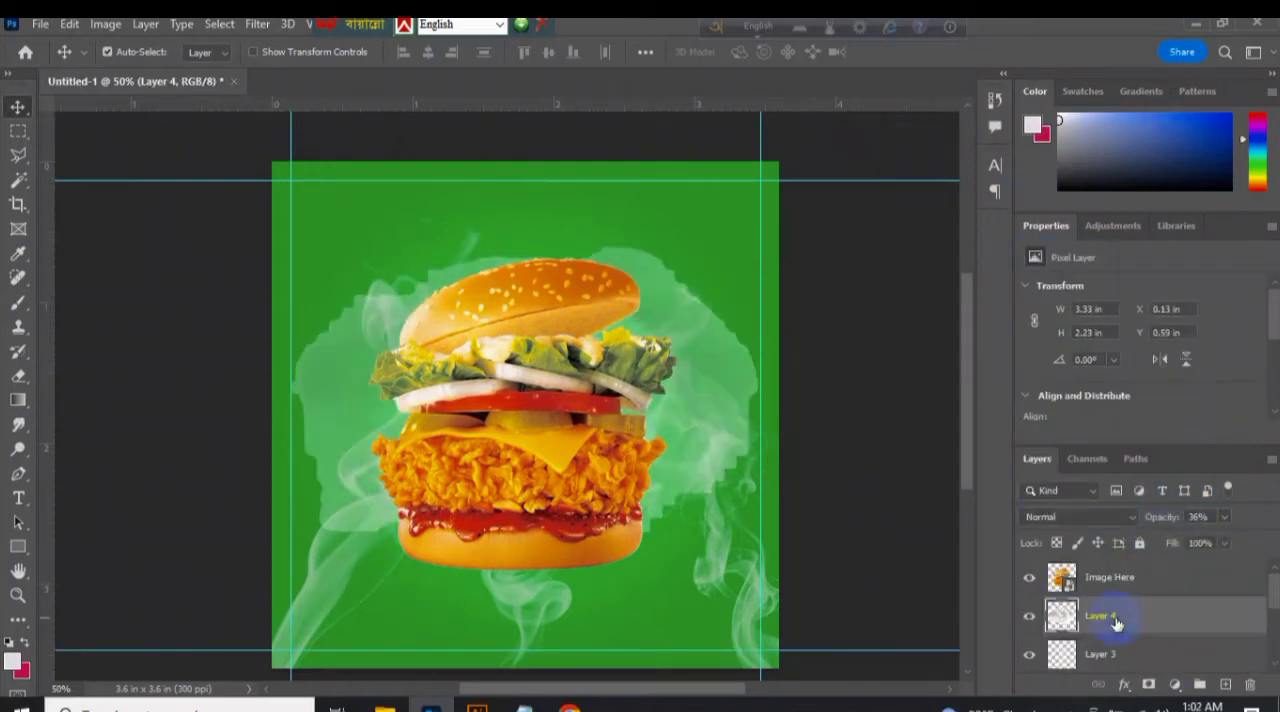
Stamp a smoke arc behind the burger's top bun on a separate layer, using smoke brush 46 at 800 px.
left_click(18, 302)
left_click(135, 53)
left_click(228, 364)
left_click(253, 89)
left_click(213, 134)
left_click(253, 89)
left_click(227, 367)
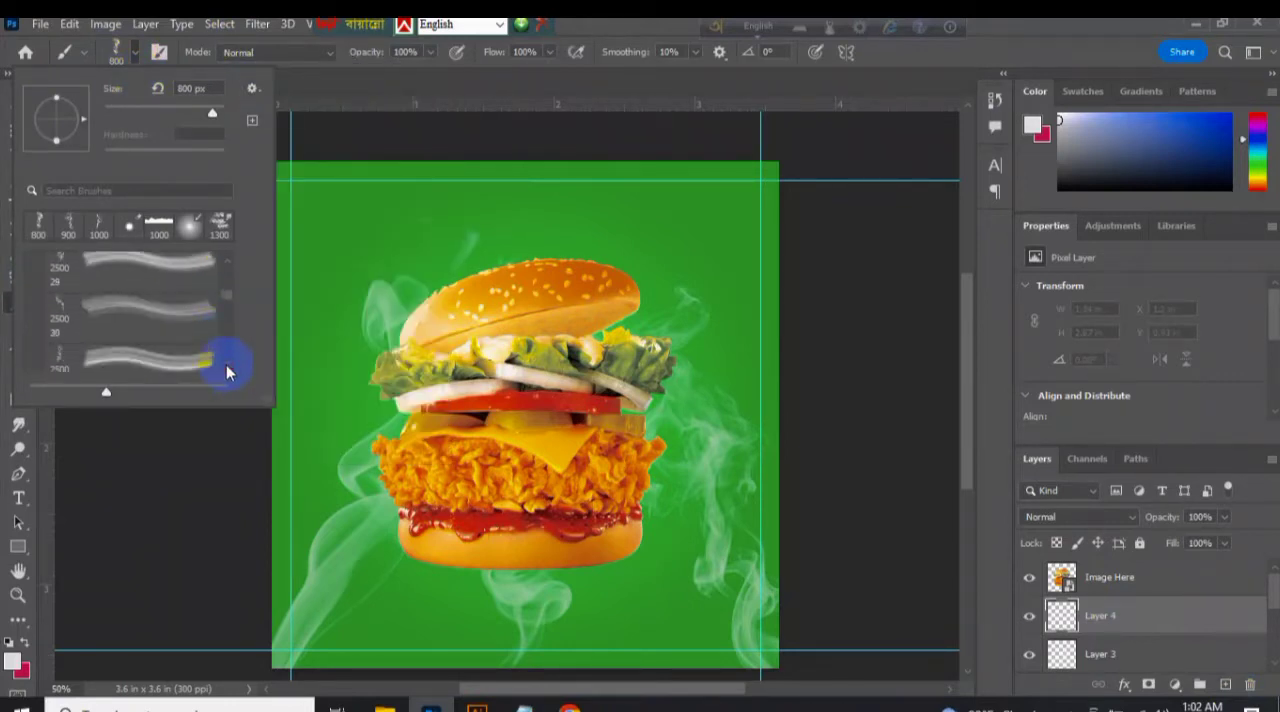
left_click(819, 221)
key("bracketleft")
key("bracketleft")
key("bracketleft")
key("bracketleft")
key("bracketleft")
key("bracketleft")
key("bracketleft")
key("bracketleft")
key("bracketleft")
key("bracketleft")
key("bracketleft")
key("bracketleft")
key("bracketleft")
key("bracketleft")
key("bracketleft")
key("bracketleft")
key("bracketleft")
left_click(567, 316)
Surround the burger with smoke by stamping the same 800 px brush on its left, right and bottom sides, rotating the tip each time.
left_click(116, 50)
left_click_drag(86, 137, 77, 145)
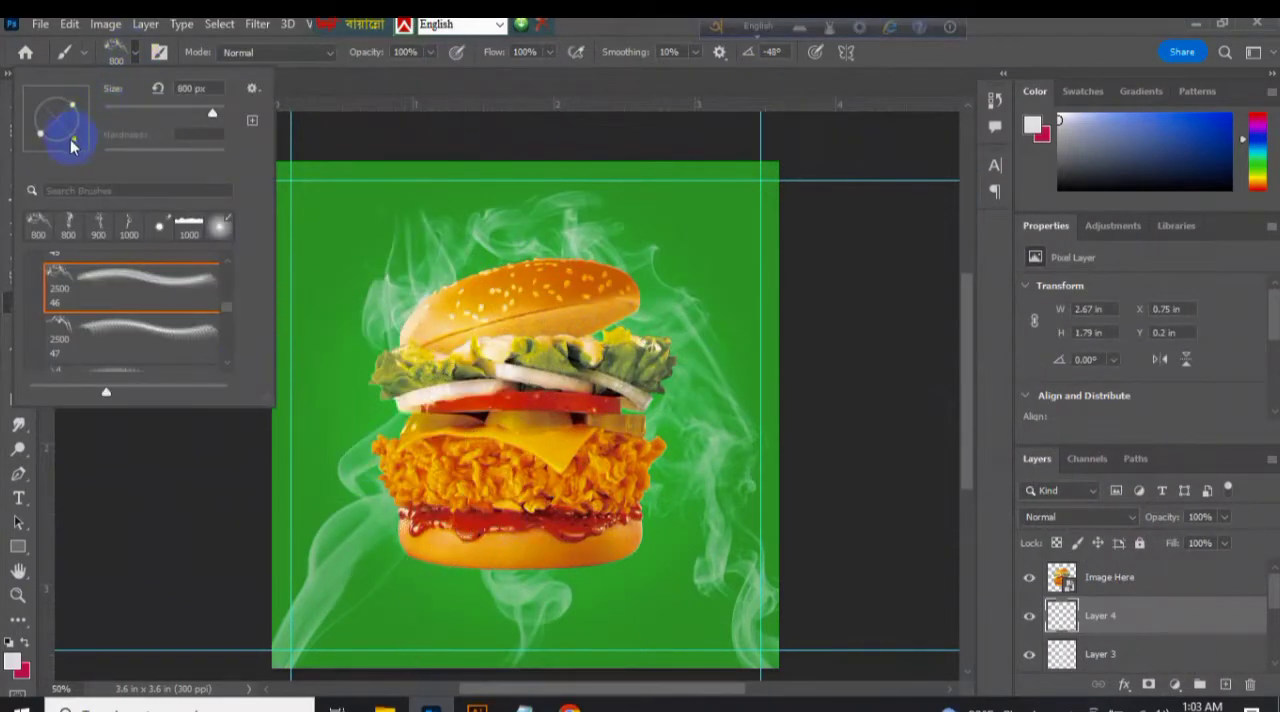
left_click(380, 440)
left_click(118, 50)
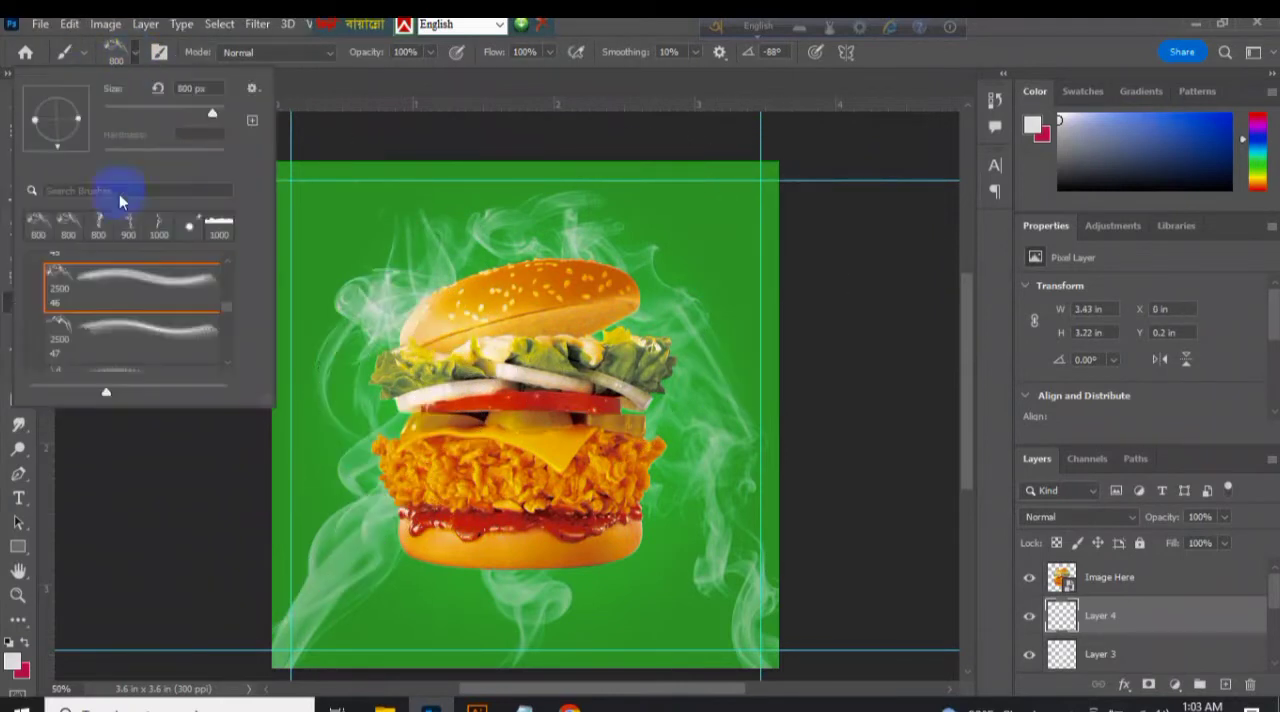
left_click_drag(60, 57, 58, 57)
left_click(648, 350)
left_click(116, 50)
left_click_drag(54, 100, 30, 119)
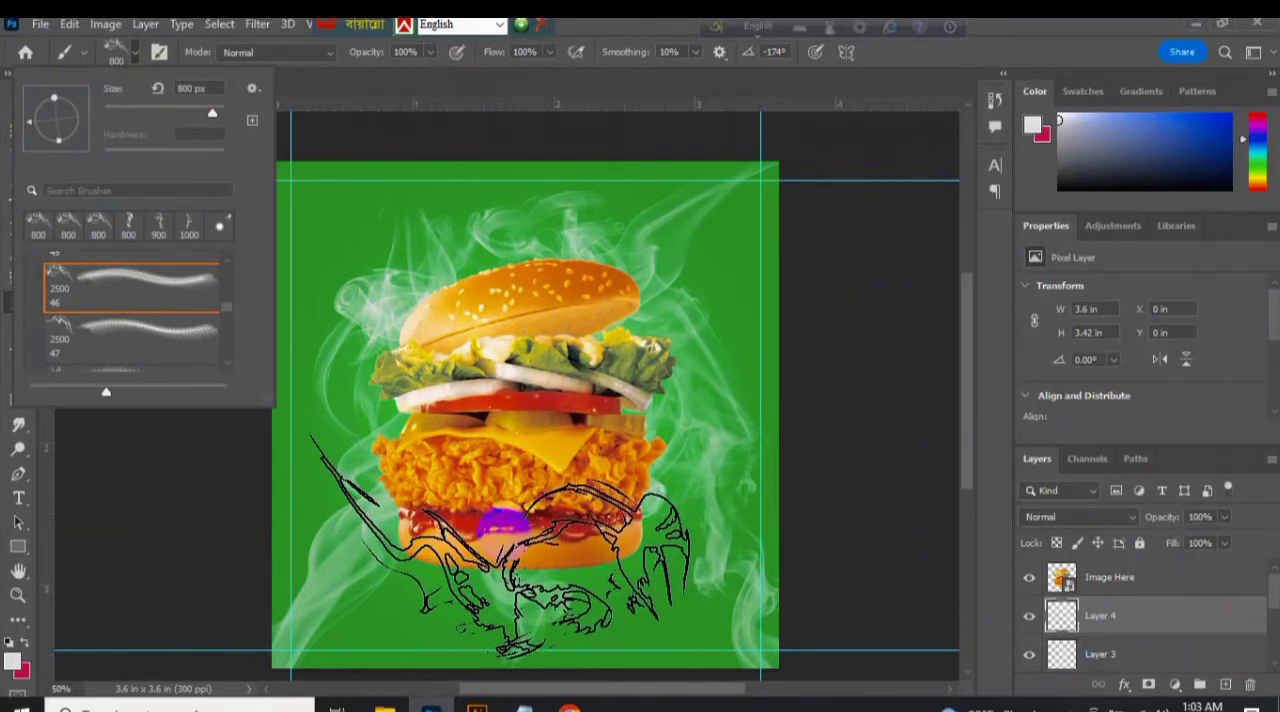
left_click(500, 545)
Set the smoke wreath layer's opacity to 75% and move it below the other smoke layers, above the gradient fill.
mouse_move(1225, 537)
left_mouse_down()
mouse_move(1190, 542)
mouse_move(1206, 543)
left_mouse_up()
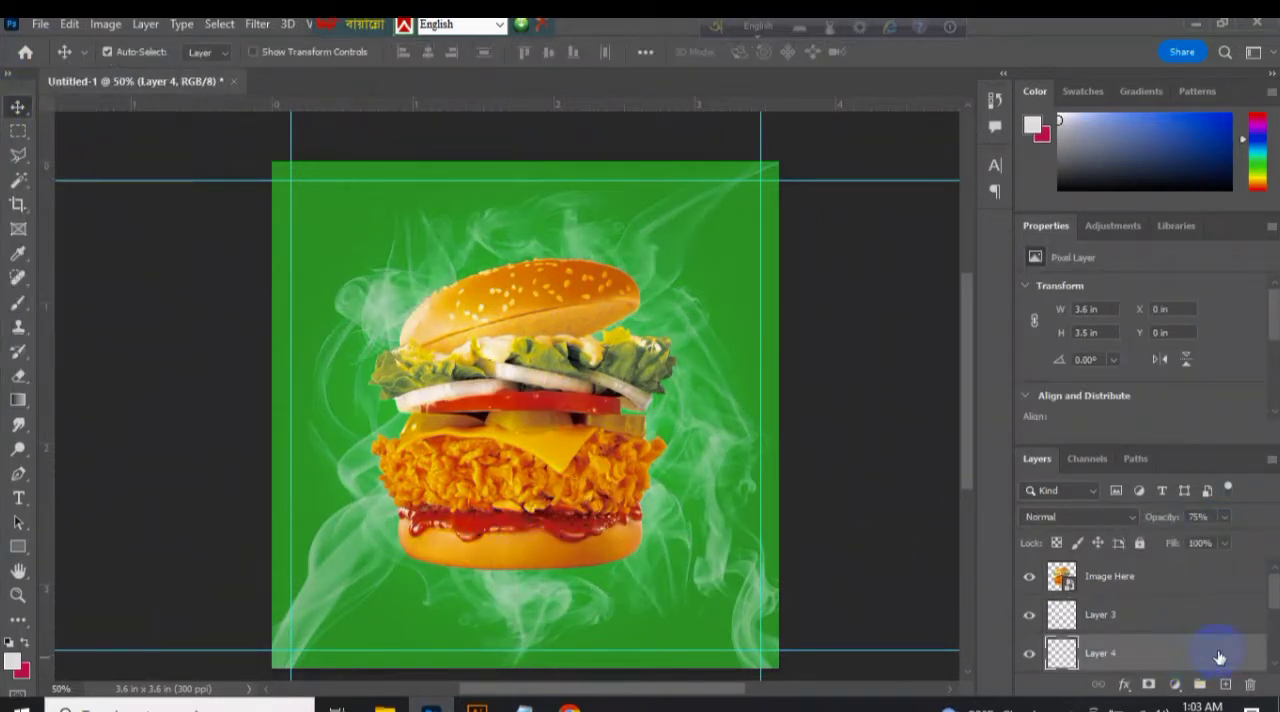
scroll(1275, 633, "down", 2)
left_click_drag(1113, 652, 1115, 653)
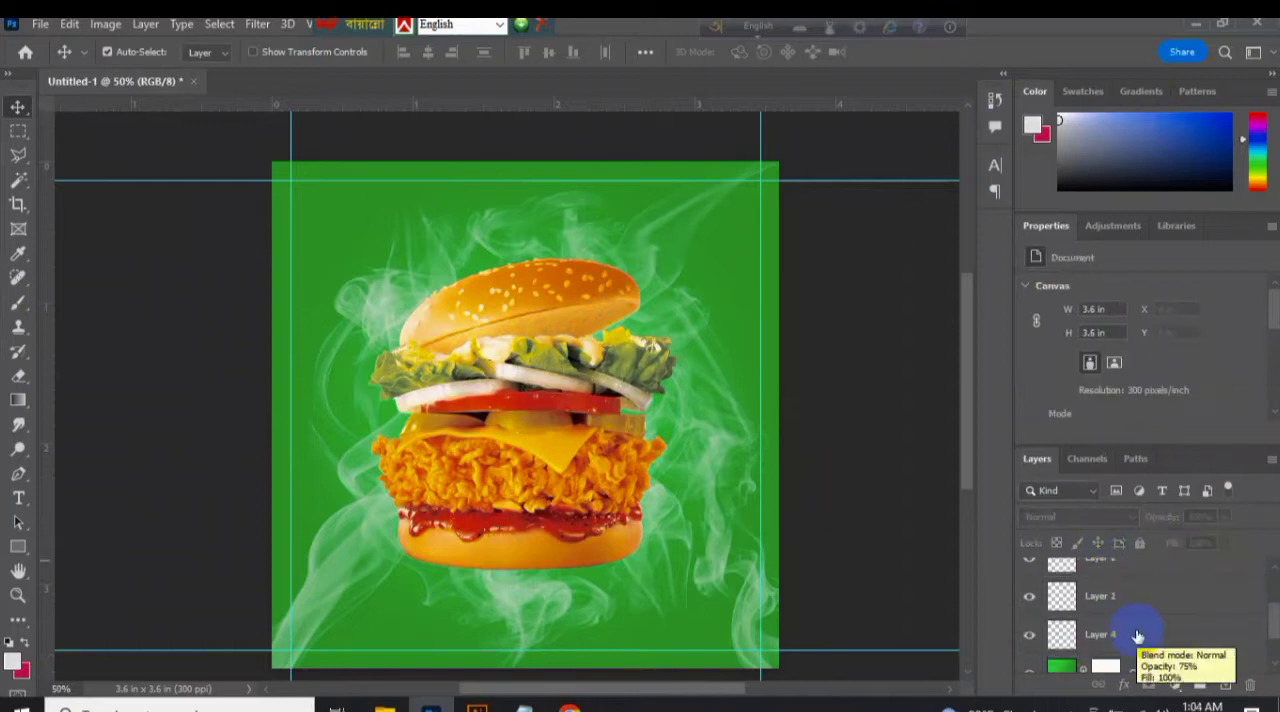
Scale the burger down to about 1.94 × 1.99 in and the smoke wreath to about 3.3 × 3.2 in.
left_click(478, 421)
key("ctrl+t")
left_click_drag(677, 260, 675, 286)
left_click(931, 52)
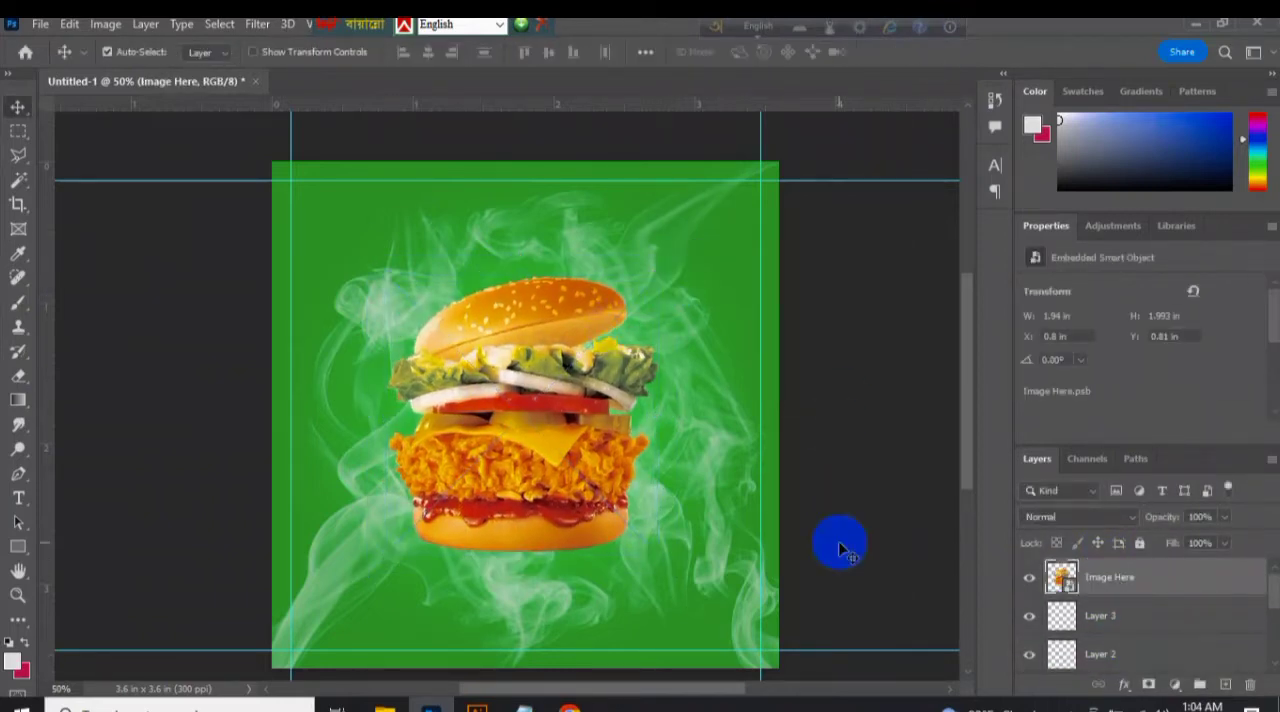
left_click_drag(783, 164, 778, 203)
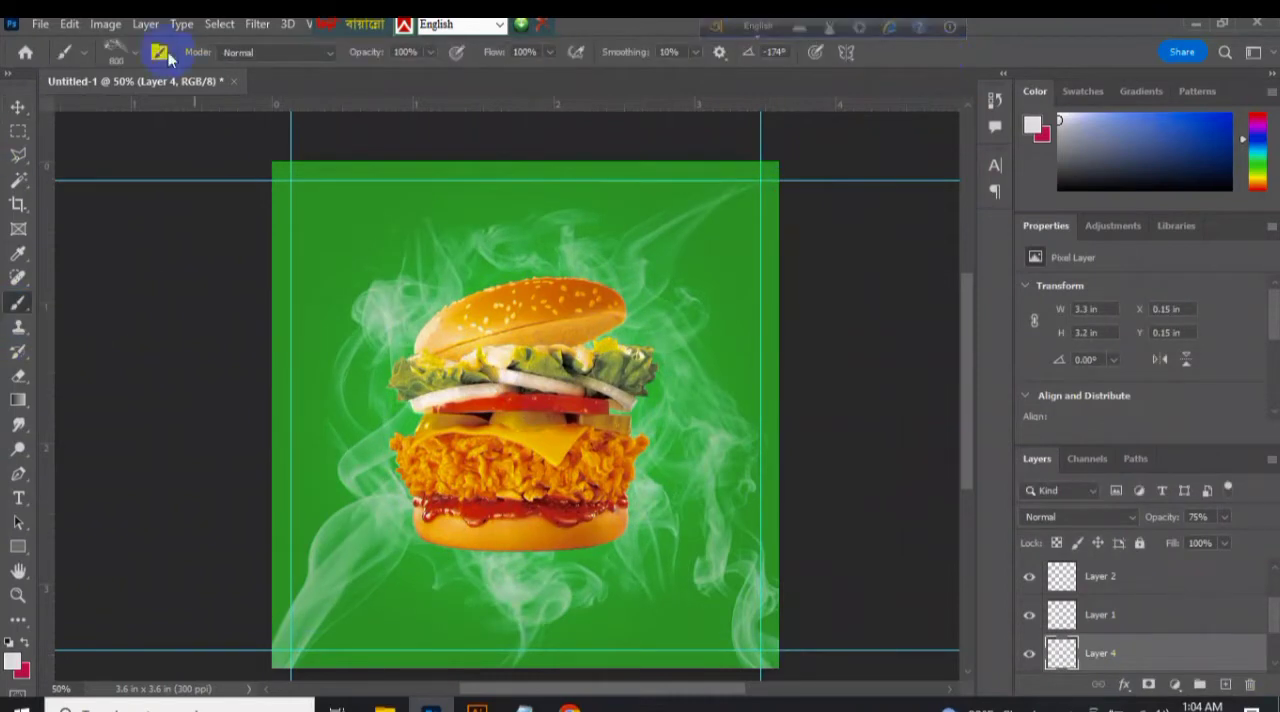
On a new layer, stamp a strip below the burger with flipped Torn Paper brush 02.psd at 1000 px in cheese yellow (#fdc823).
left_click(135, 52)
left_click_drag(228, 314, 228, 266)
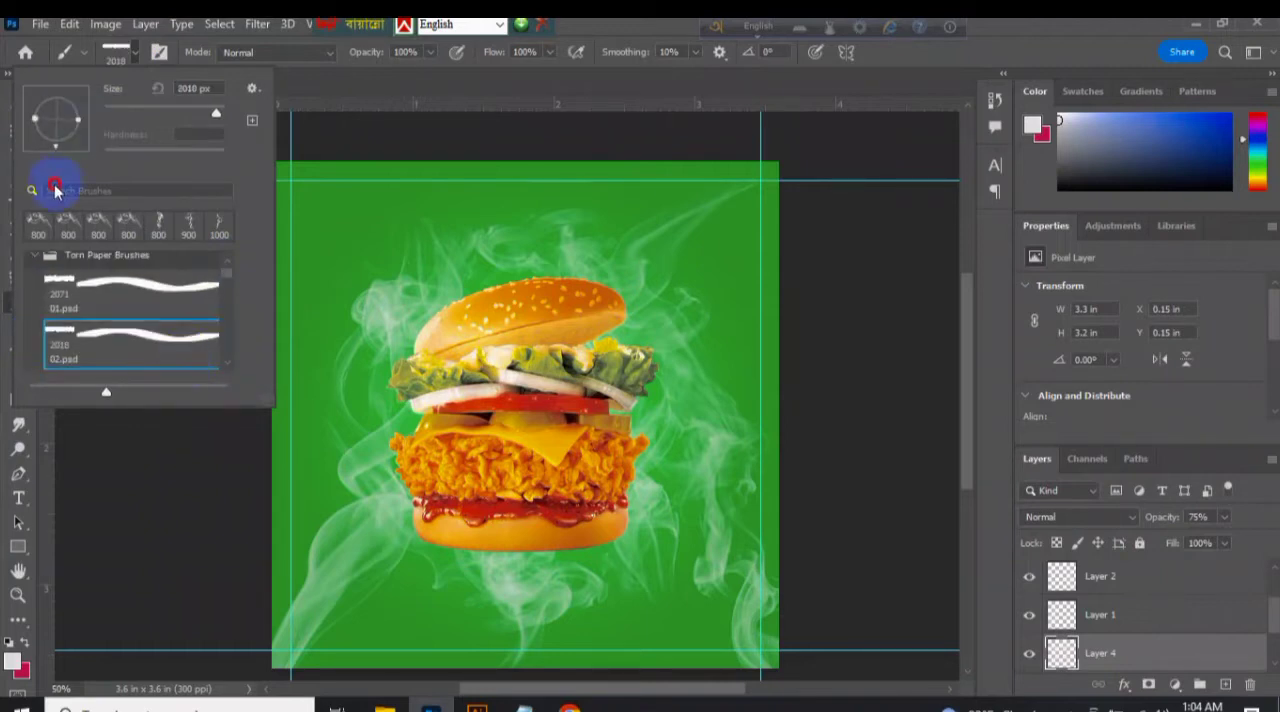
left_click(1277, 628)
left_click(1222, 685)
left_click(12, 661)
left_click(545, 443)
left_click(1046, 172)
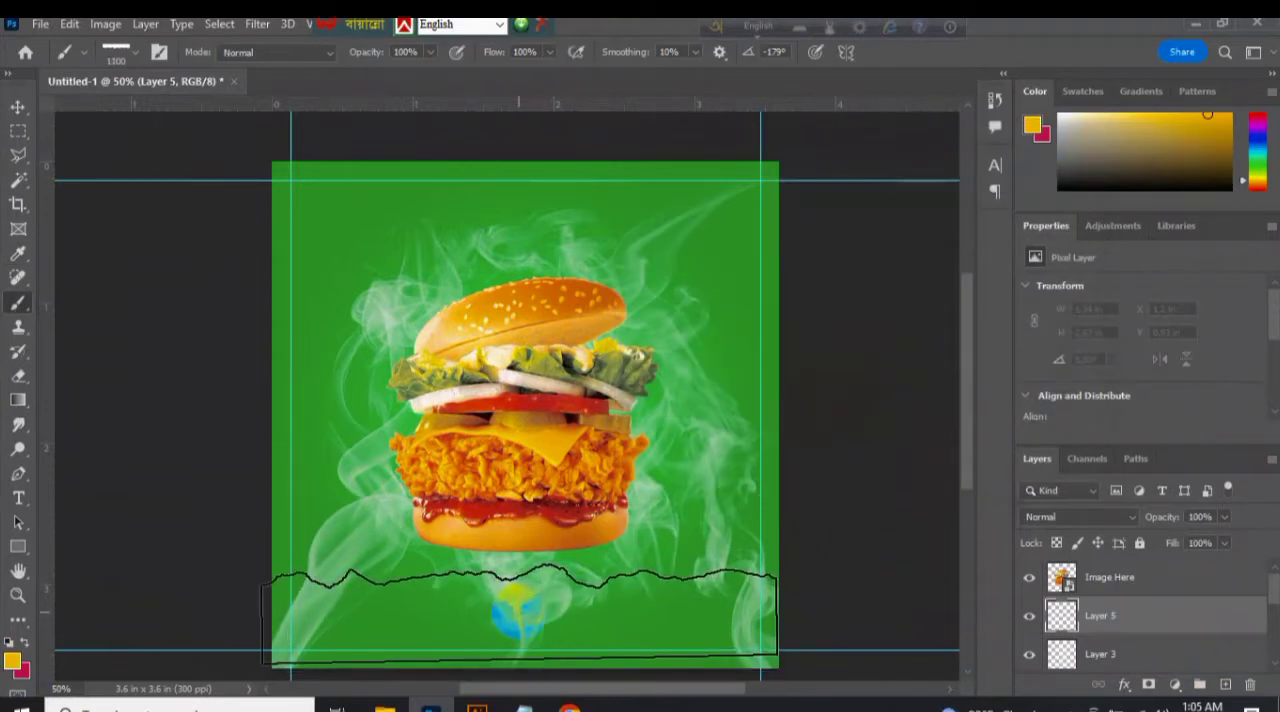
left_click(522, 605)
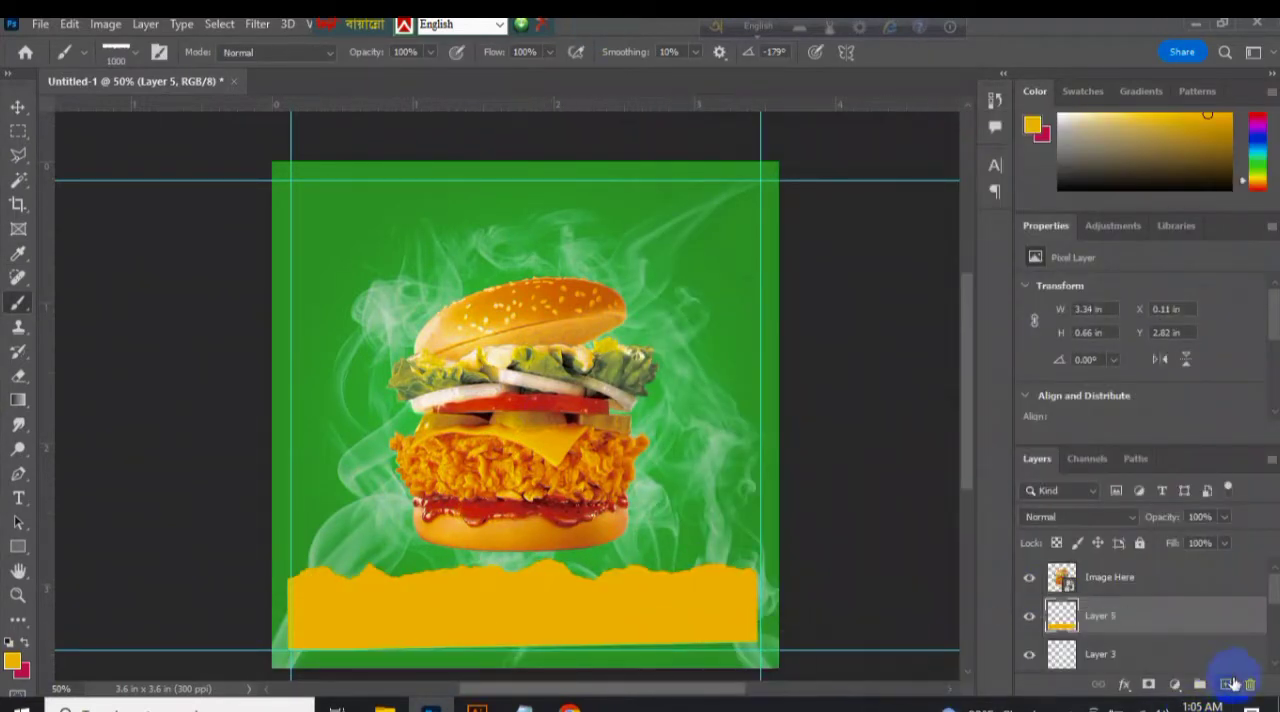
Stamp a slightly offset cream copy of the torn strip on a new layer and place it beneath the yellow one.
left_click(12, 661)
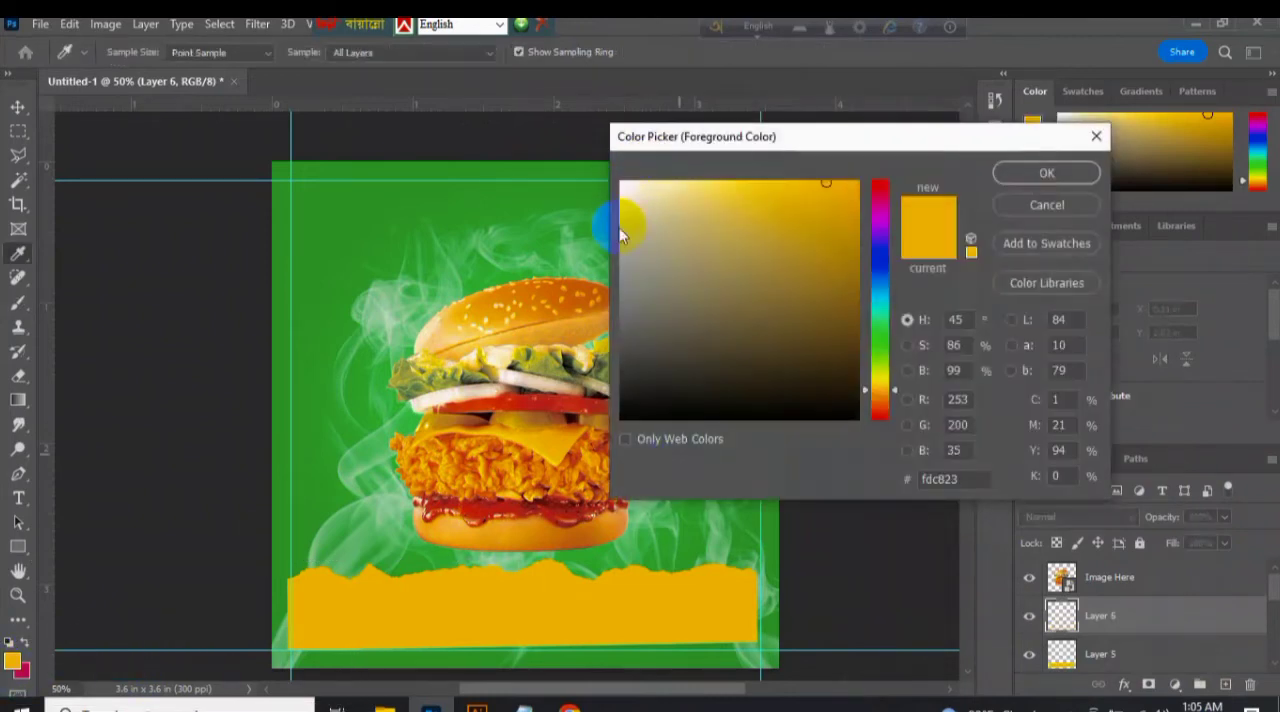
left_click(496, 384)
left_click(1046, 172)
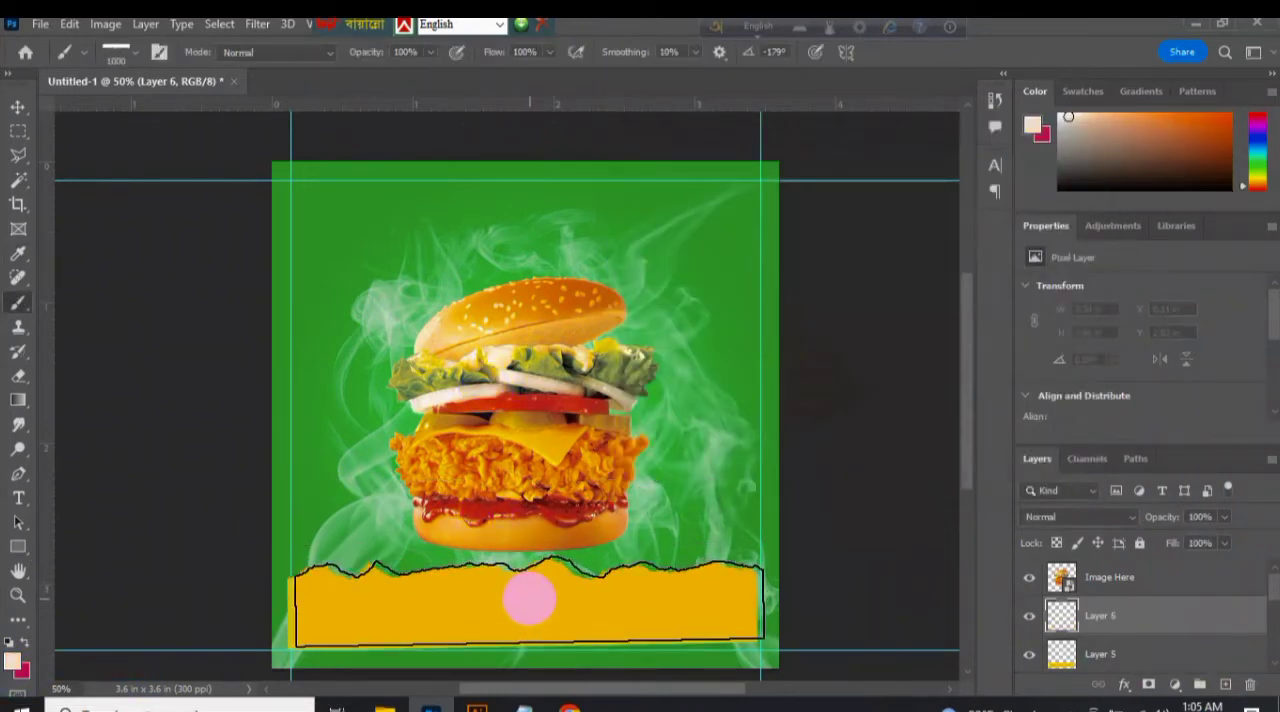
left_click(528, 597)
left_click_drag(1160, 654, 1160, 660)
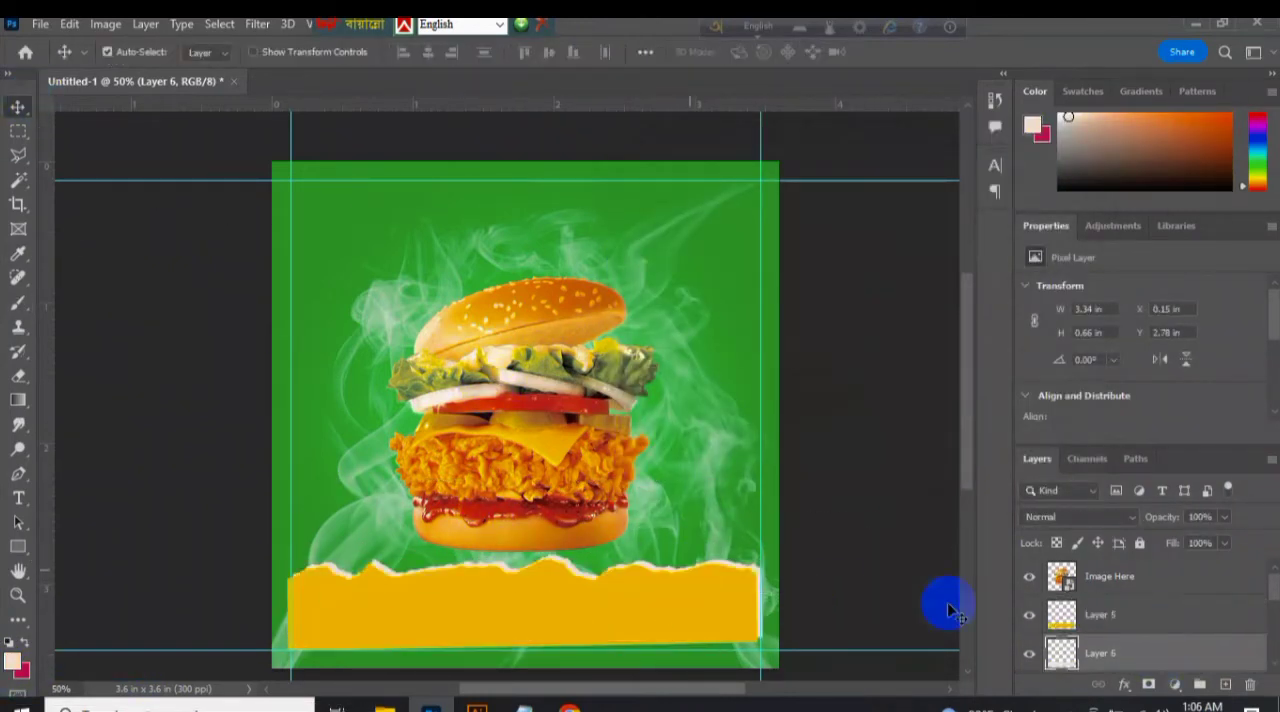
Merge the yellow and cream torn-paper layers into one layer.
right_click(1110, 625)
left_click(990, 592)
left_click(528, 586)
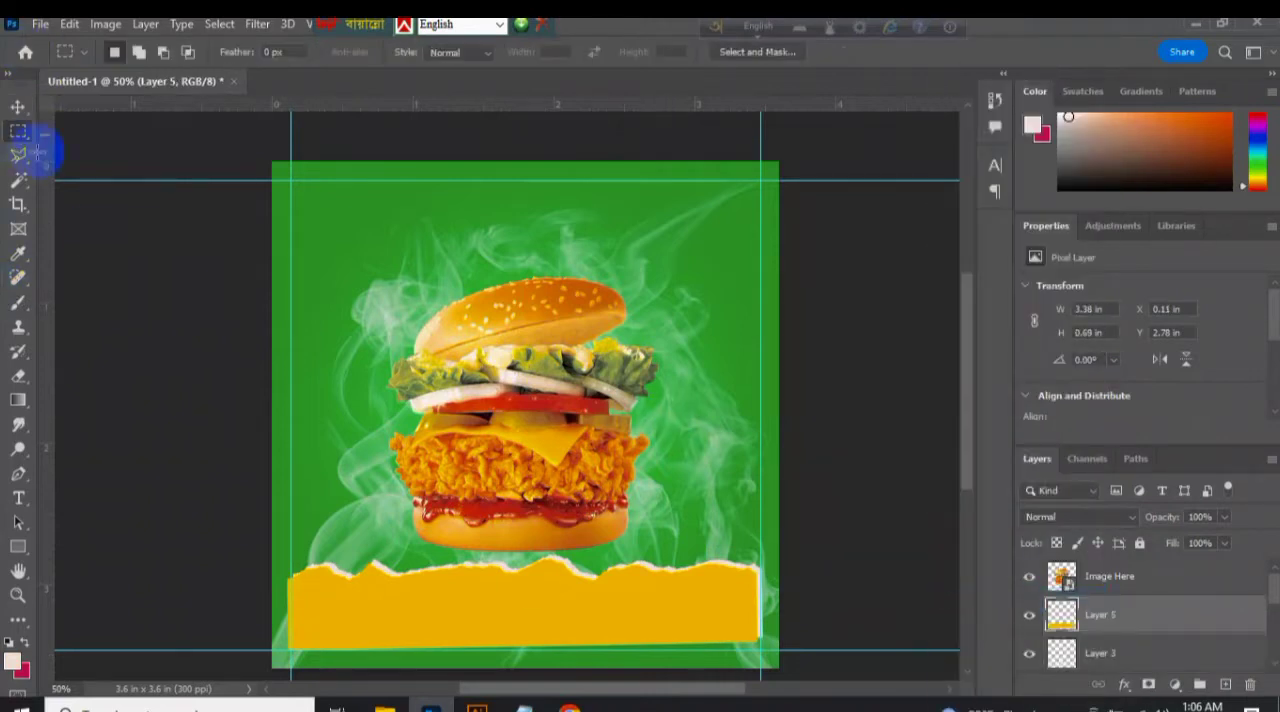
Trim the uneven right and left ends of the torn strip with rectangular selections.
left_click_drag(751, 659, 756, 664)
key("Return")
left_click_drag(772, 548, 761, 662)
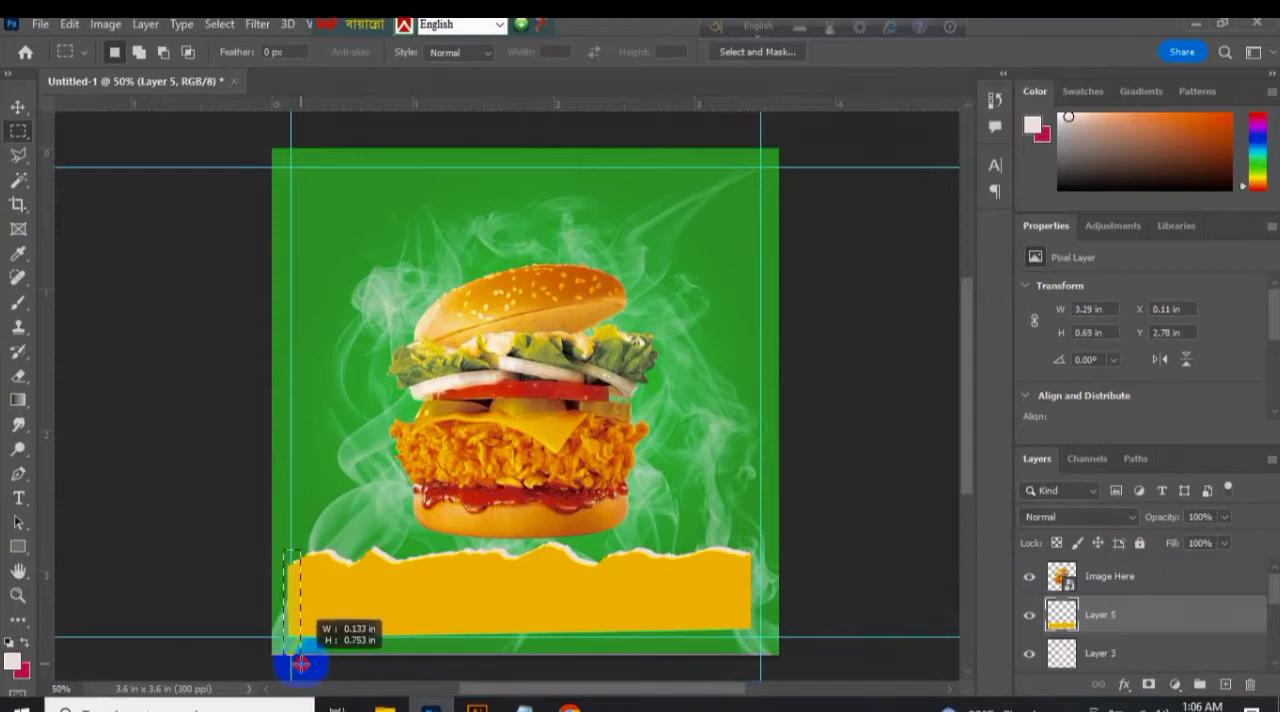
key("ctrl+d")
Move and scale the torn-paper strip to span the full canvas width along the bottom edge.
key("v")
left_click_drag(339, 602, 311, 620)
key("ctrl+t")
mouse_move(727, 540)
left_mouse_down()
mouse_move(731, 553)
mouse_move(733, 541)
left_mouse_up()
mouse_move(655, 607)
left_mouse_down()
mouse_move(654, 620)
mouse_move(633, 620)
mouse_move(652, 620)
left_mouse_up()
left_click_drag(720, 575, 780, 540)
key("Return")
Overlap the burger's base with the torn strip by bringing them together and placing the Image Here layer beneath the strip.
left_click_drag(548, 457, 552, 472)
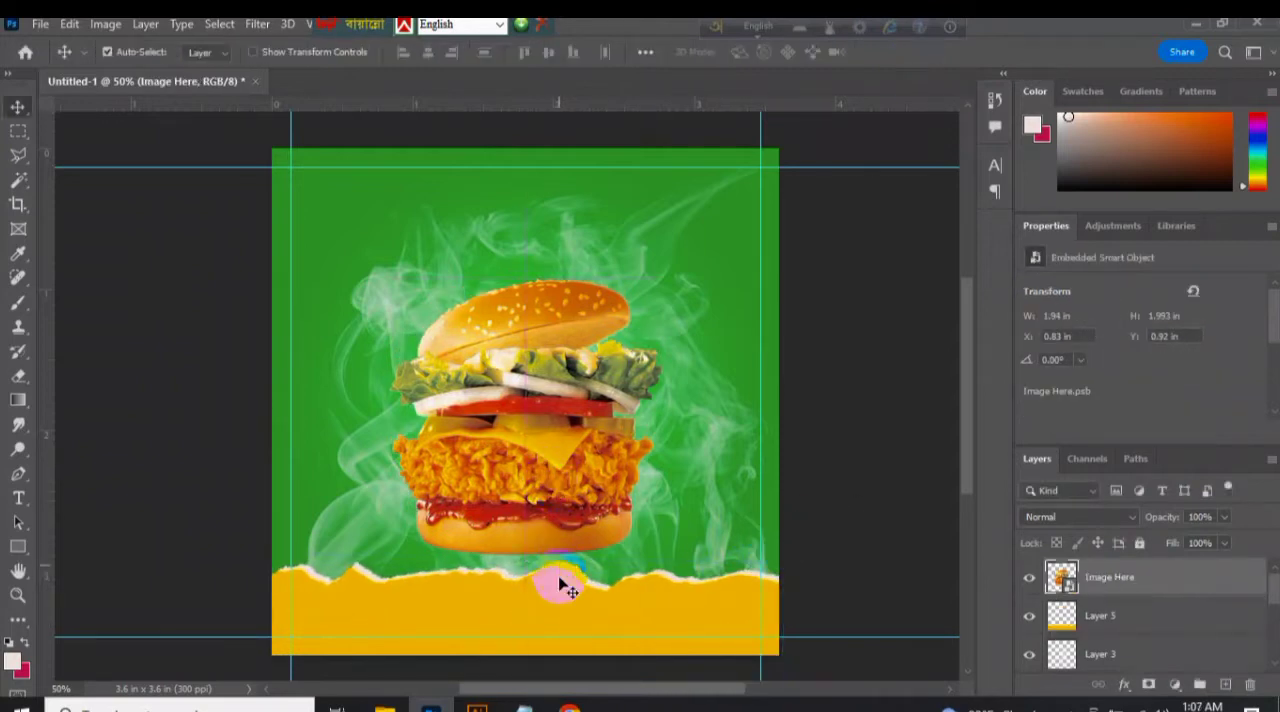
left_click_drag(561, 576, 561, 557)
left_click_drag(1128, 583, 1110, 636)
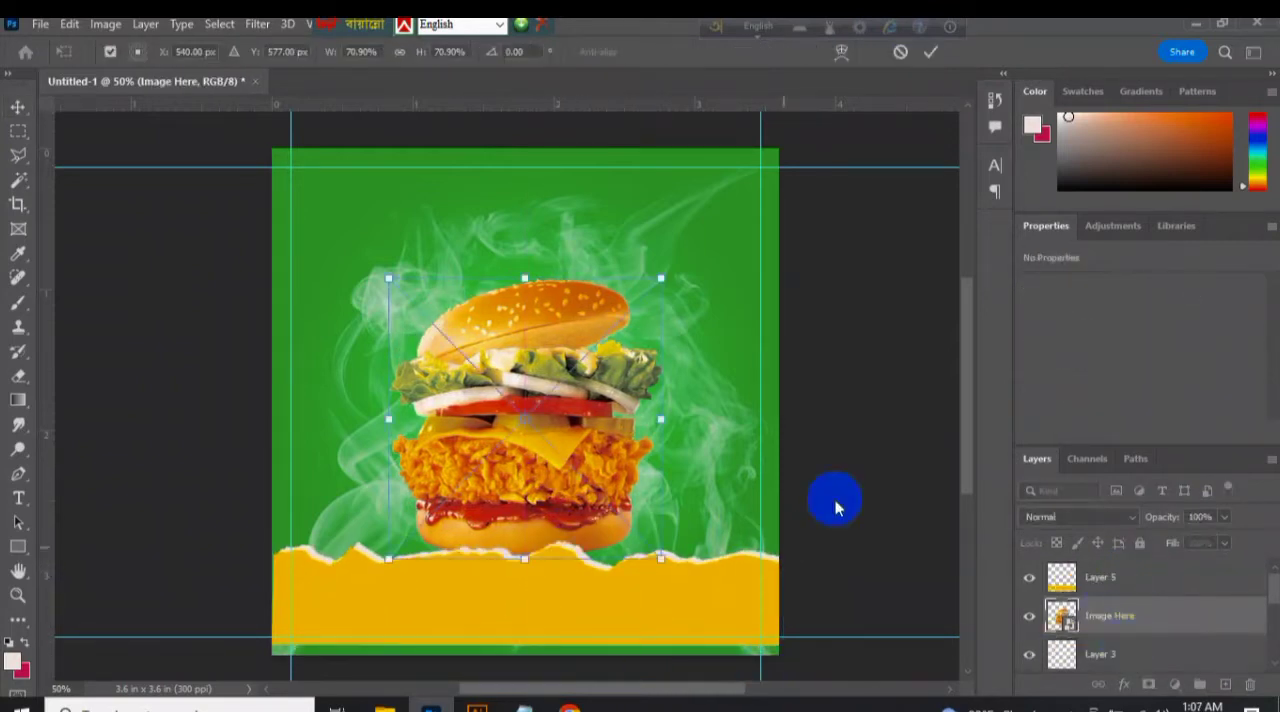
Stretch the torn-paper strip taller and raise it, filling the canvas down to its bottom edge.
left_click(1100, 570)
key("ctrl+t")
left_click_drag(530, 646, 530, 666)
left_click_drag(588, 596, 588, 578)
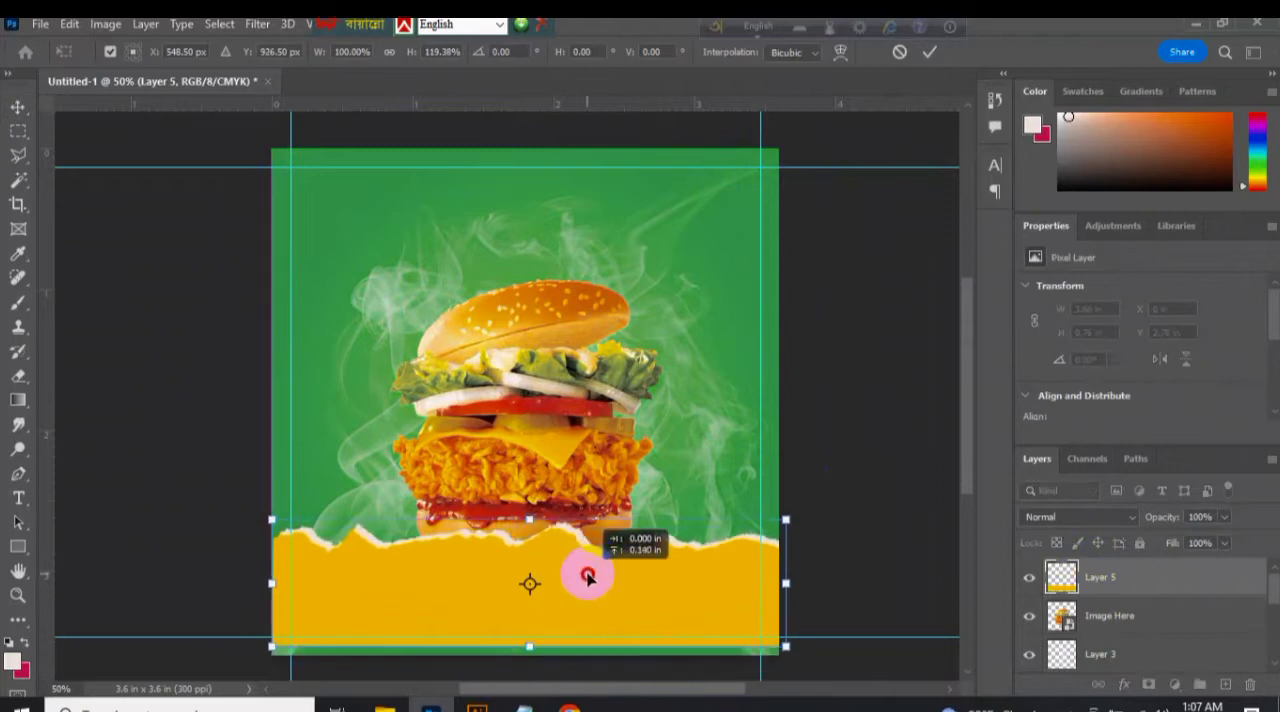
key("Return")
Move the burger up to about Y 0.79 in, try its layer above the torn strip, and undo that reordering.
left_click_drag(543, 423, 547, 405)
left_click_drag(1160, 617, 1166, 579)
key("ctrl+z")
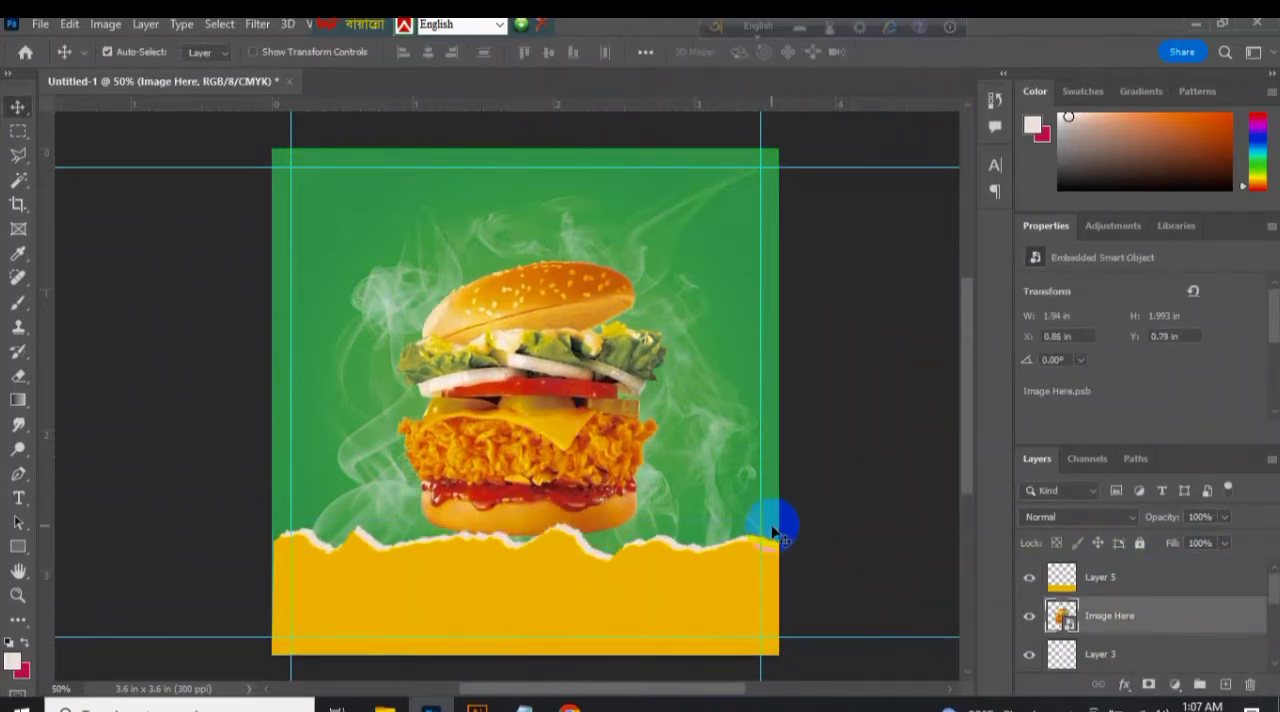
Nudge the torn-paper strip slightly and resize it so it still spans the full canvas width.
left_click_drag(548, 628, 437, 606)
key("ctrl+t")
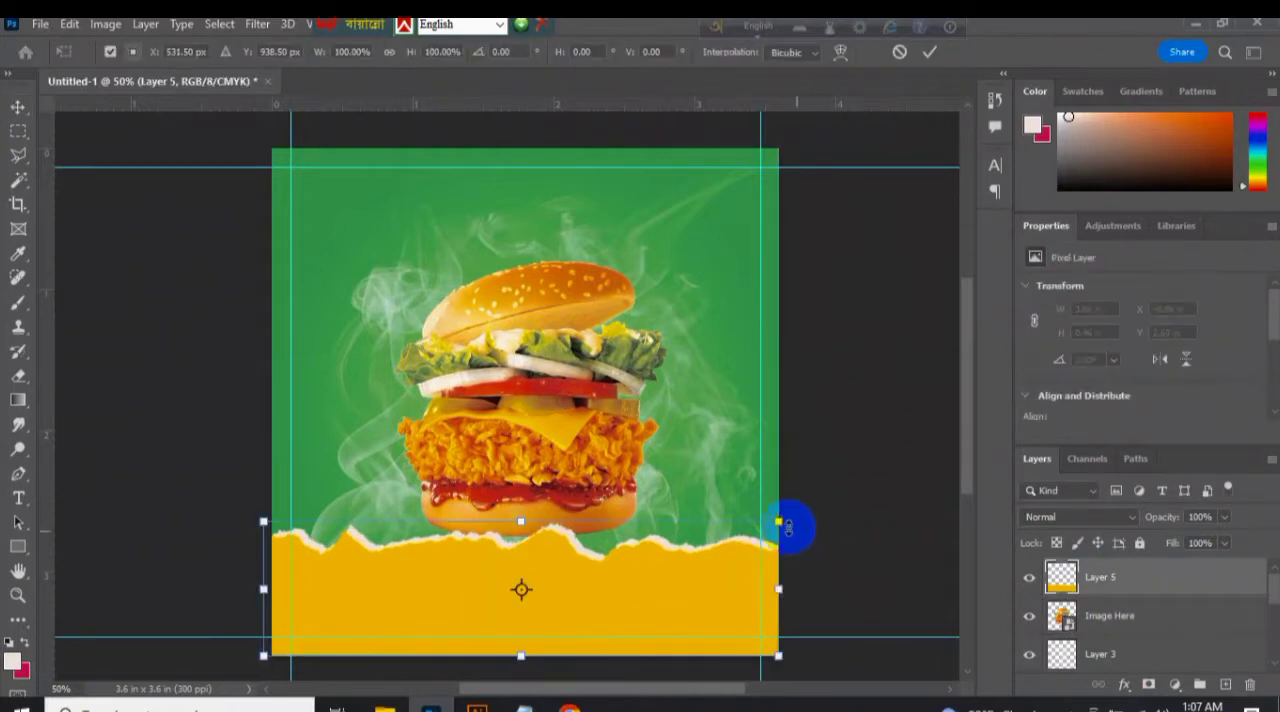
key("Return")
Try the burger slightly higher, clear of the torn strip, and undo that move.
left_click_drag(532, 450, 528, 426)
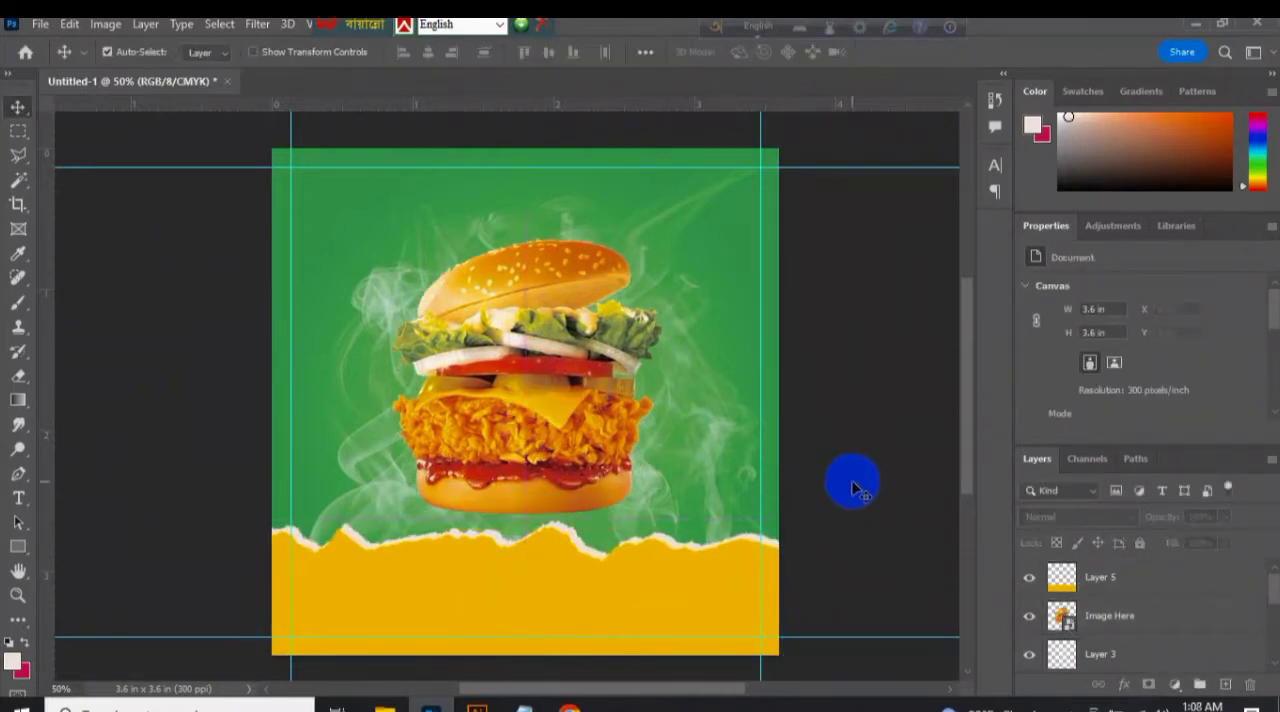
left_click(190, 283)
left_click(1136, 336)
left_click(1032, 371)
key("ctrl+z")
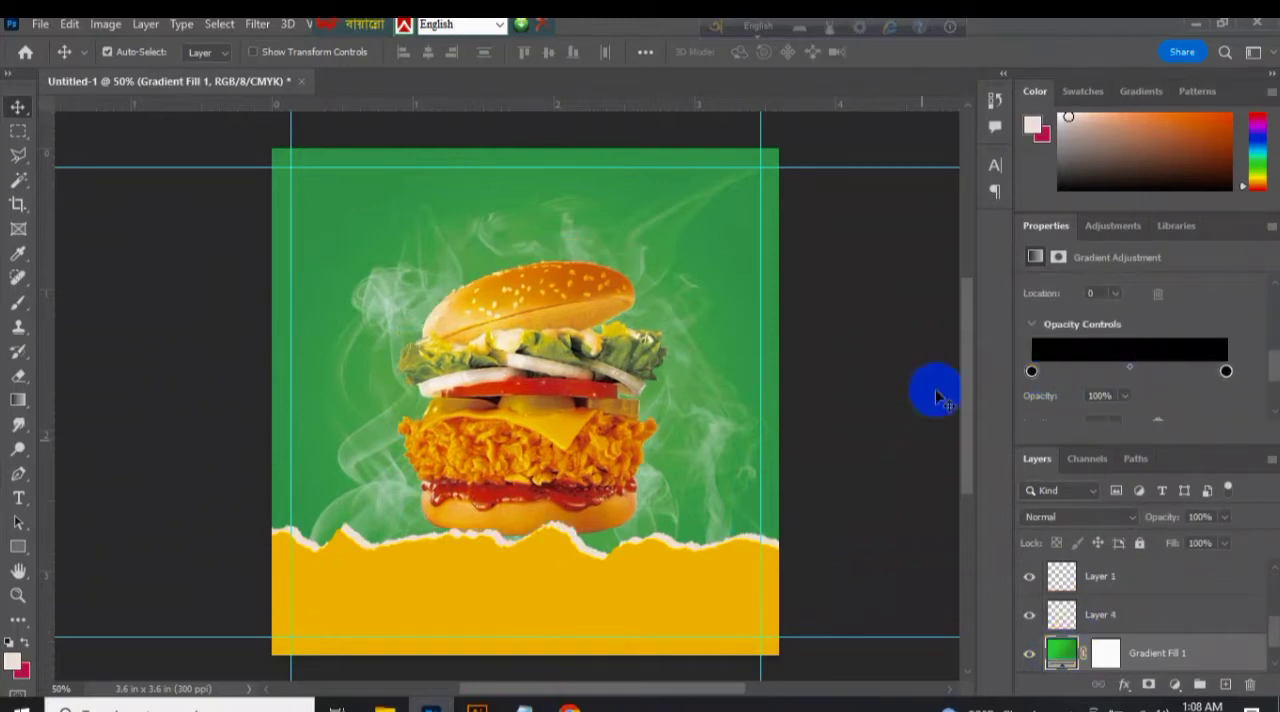
Try an orange-to-red gradient on the Gradient Fill 1 background, and undo the colour changes.
left_click(882, 425)
left_click(1064, 654)
left_click(1272, 412)
double_click(1032, 386)
left_click_drag(490, 482, 535, 458)
left_click(1046, 172)
double_click(1226, 386)
left_click_drag(486, 491, 486, 491)
left_click(1024, 174)
left_click(1154, 384)
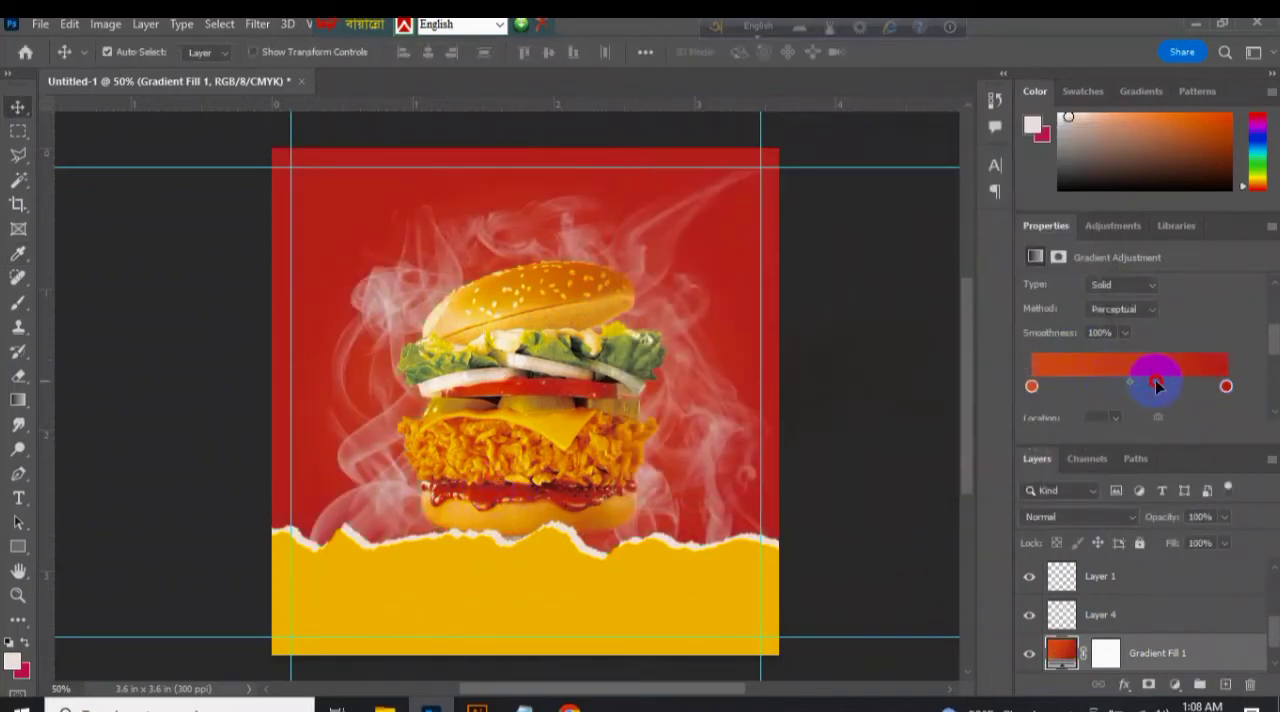
key("ctrl+z")
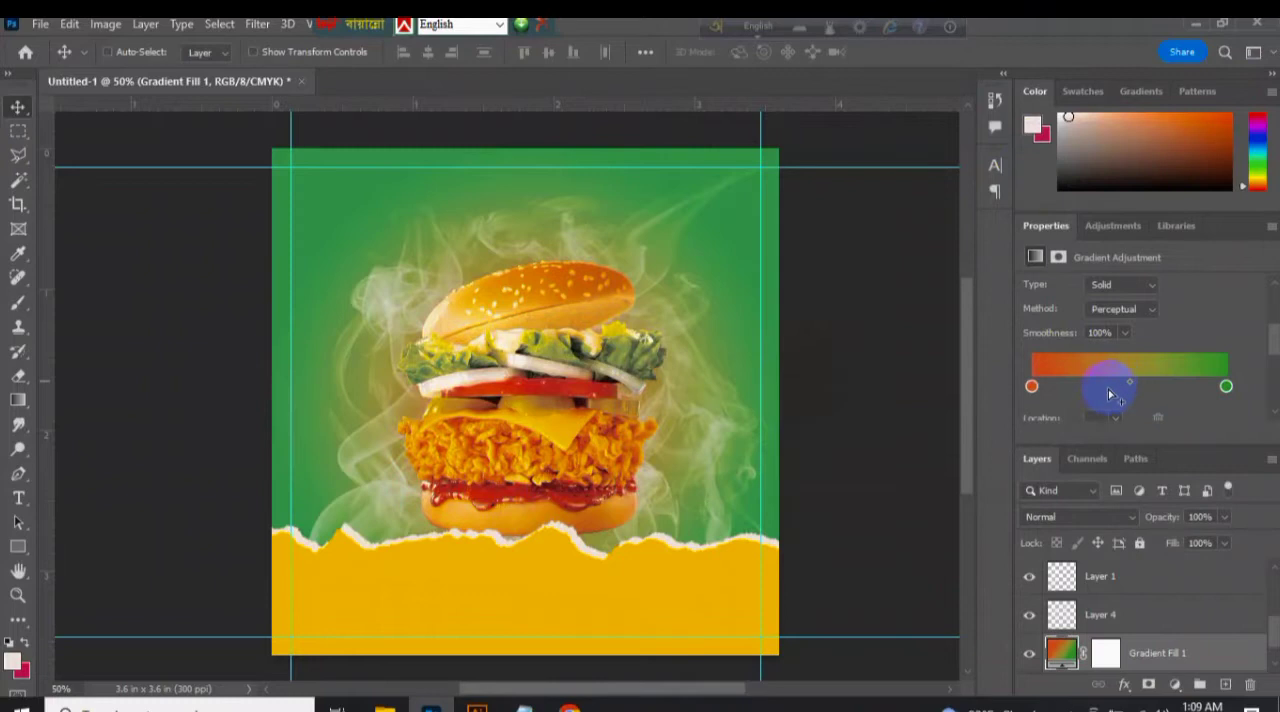
key("ctrl+z")
left_click(677, 221)
left_click(648, 415)
left_click(820, 431)
Switch to Chrome, search for "Food banner Font" and look through the 1001 Fonts food fonts page.
key("alt+Tab")
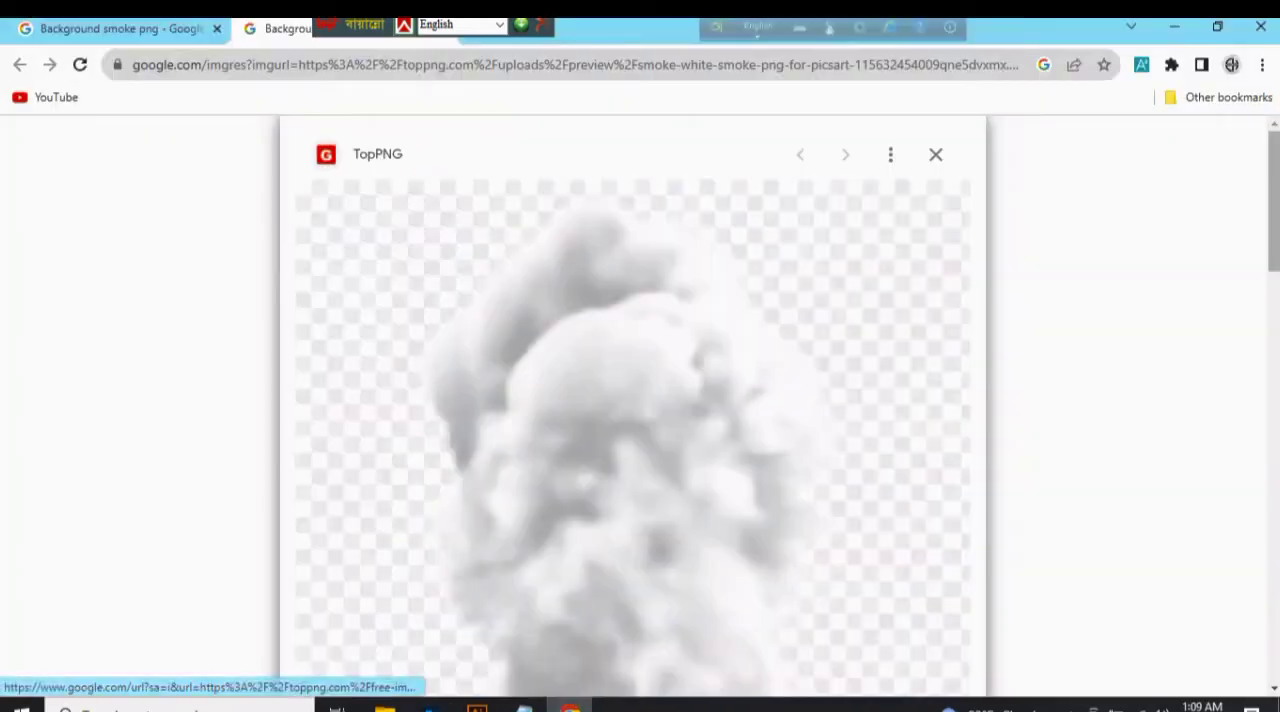
left_click(441, 28)
key("ctrl+t")
type("Food Font")
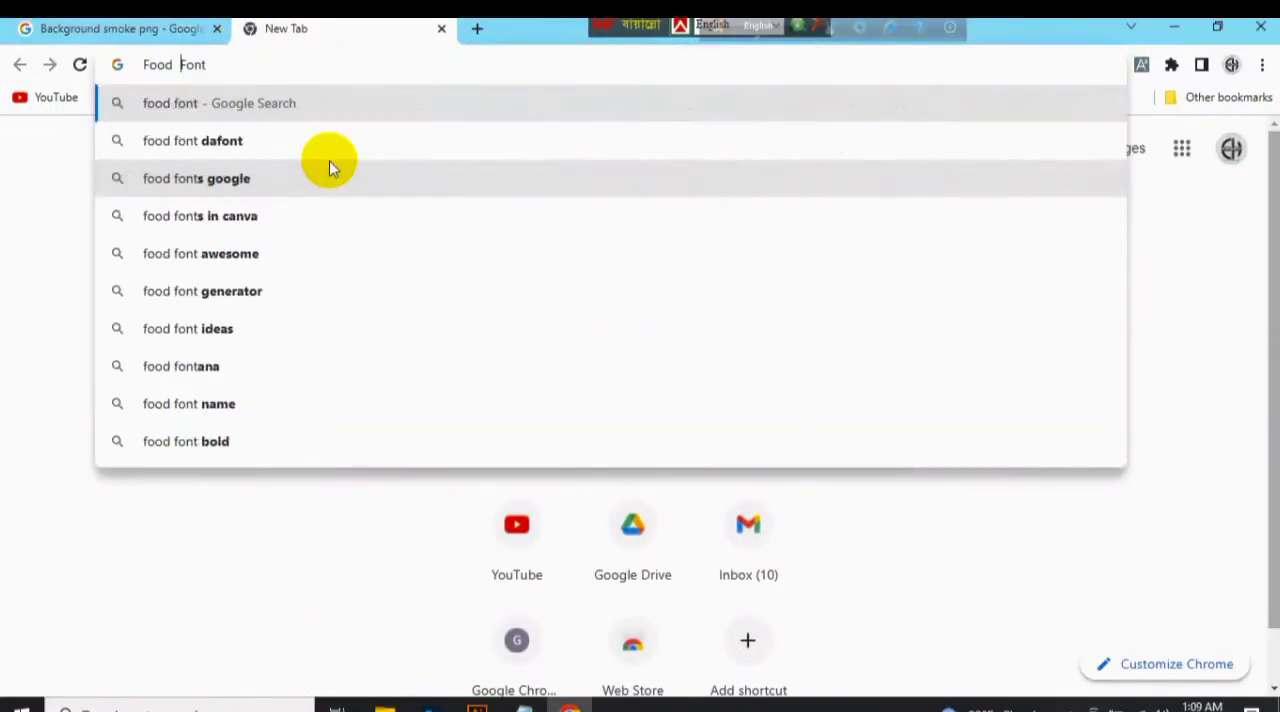
type("banner")
key("Return")
left_click(290, 366)
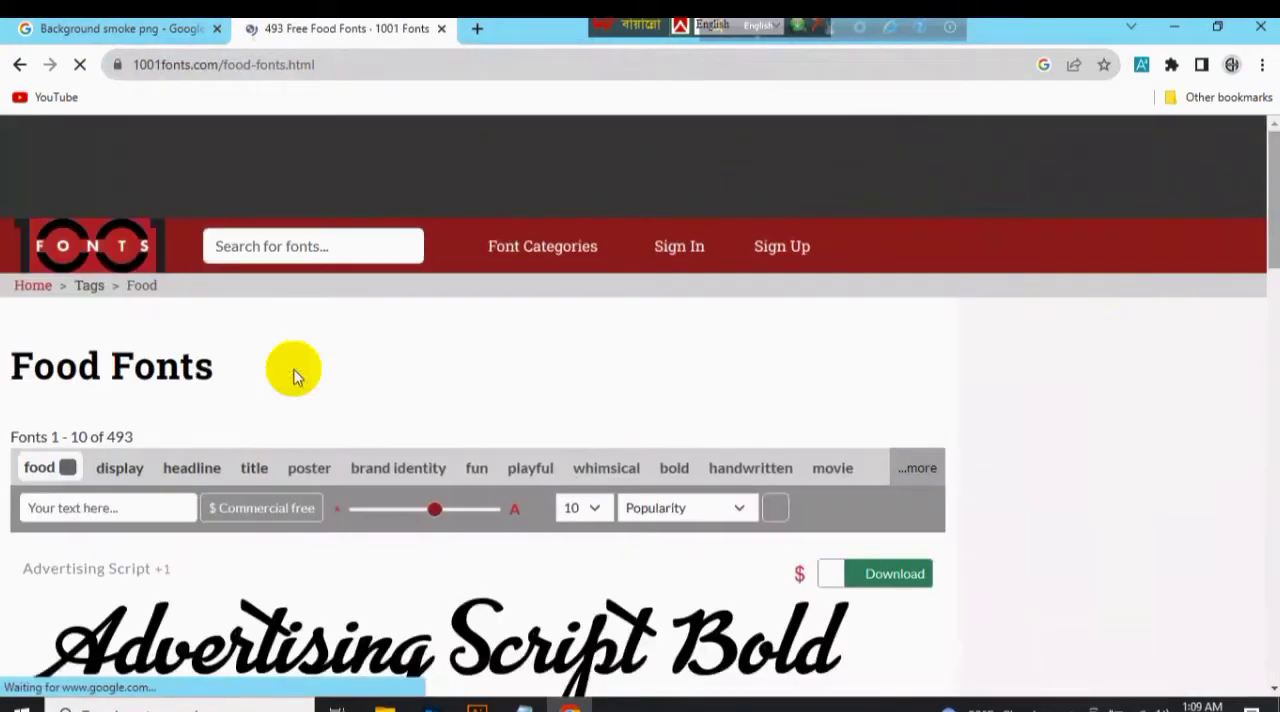
scroll(293, 376, "down", 3)
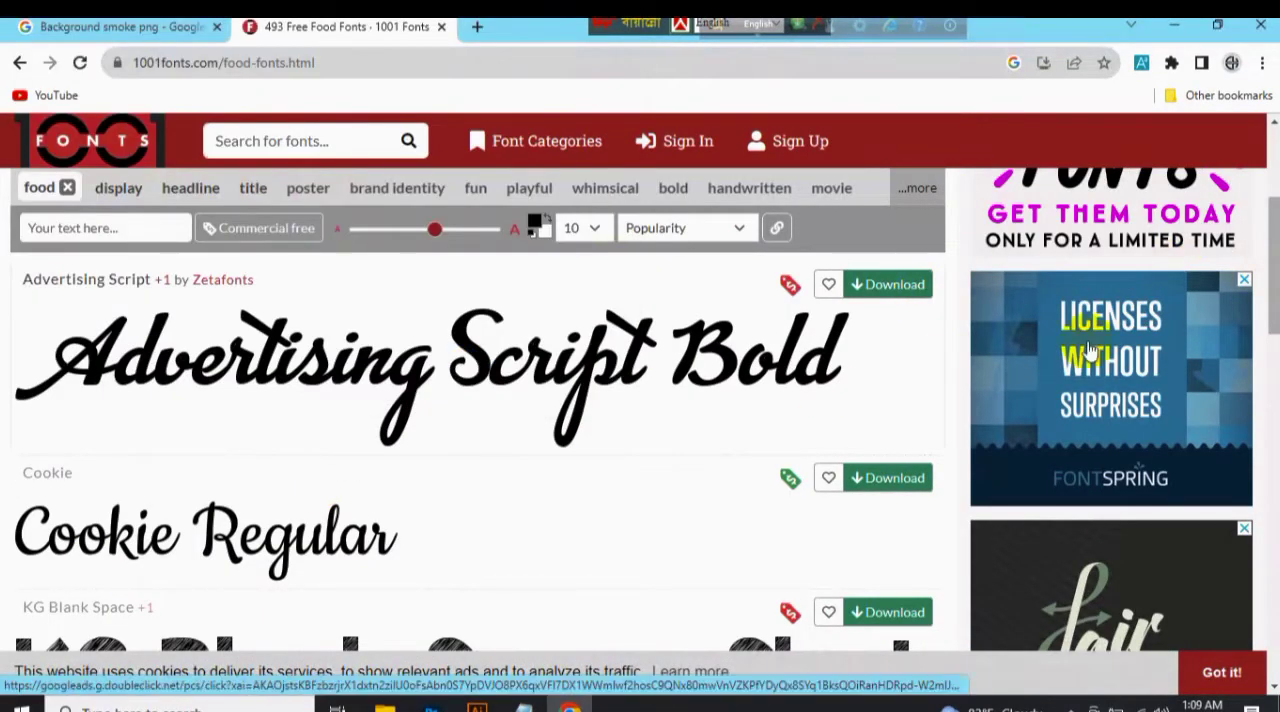
left_click_drag(1273, 268, 1273, 546)
Search for "burger Food banner Font" and examine the food fonts on FontSpace.
left_click(20, 63)
left_click(170, 160)
type("burger")
key("Return")
scroll(175, 375, "down", 5)
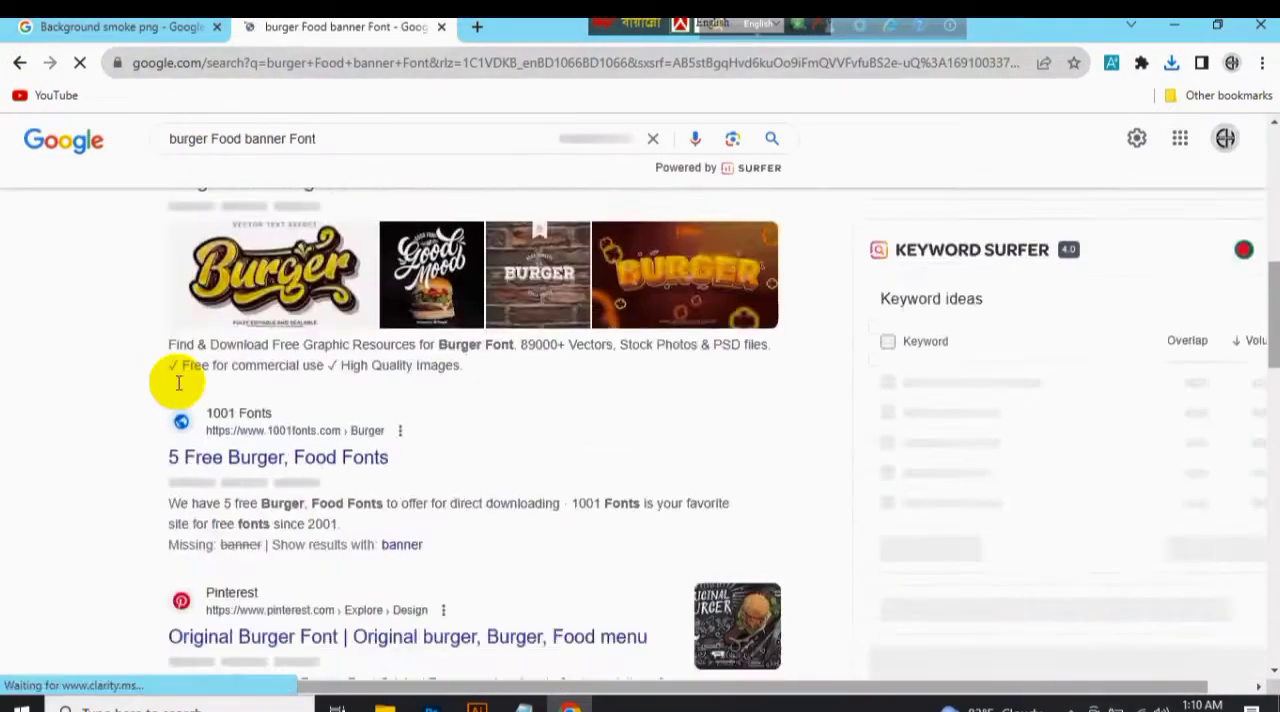
scroll(178, 375, "down", 5)
left_click(222, 402)
scroll(228, 398, "down", 3)
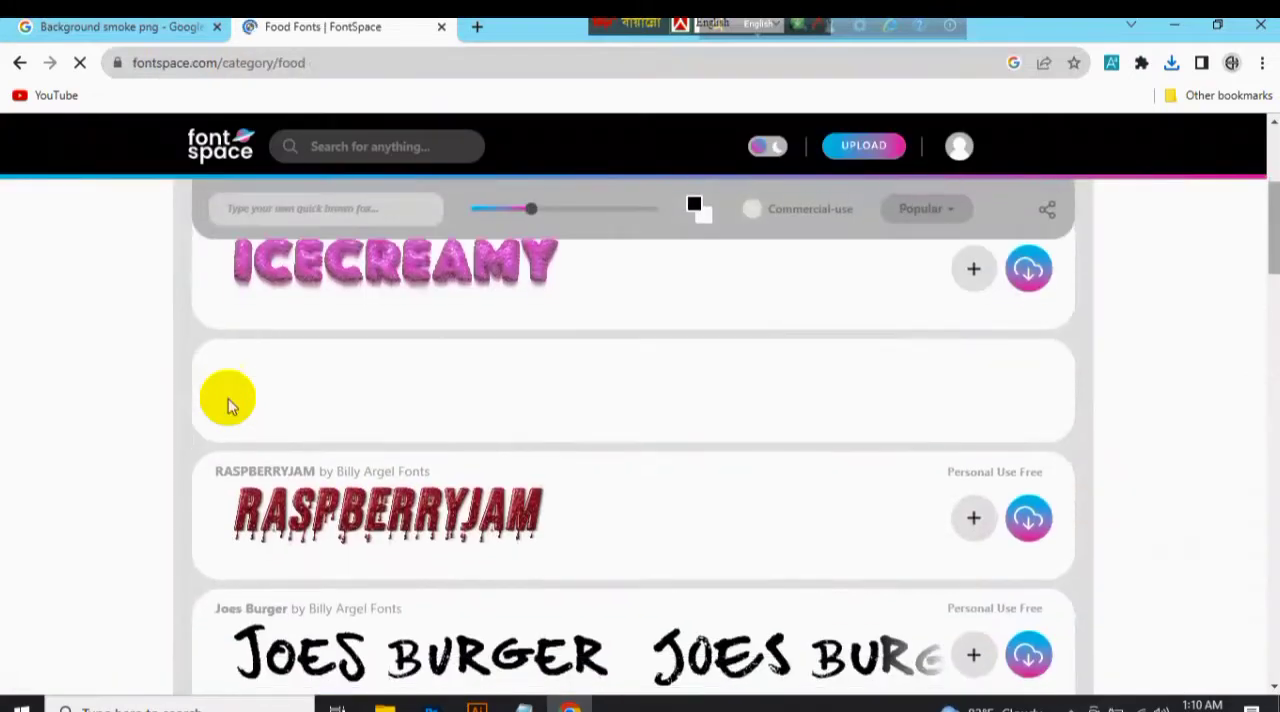
scroll(228, 398, "down", 10)
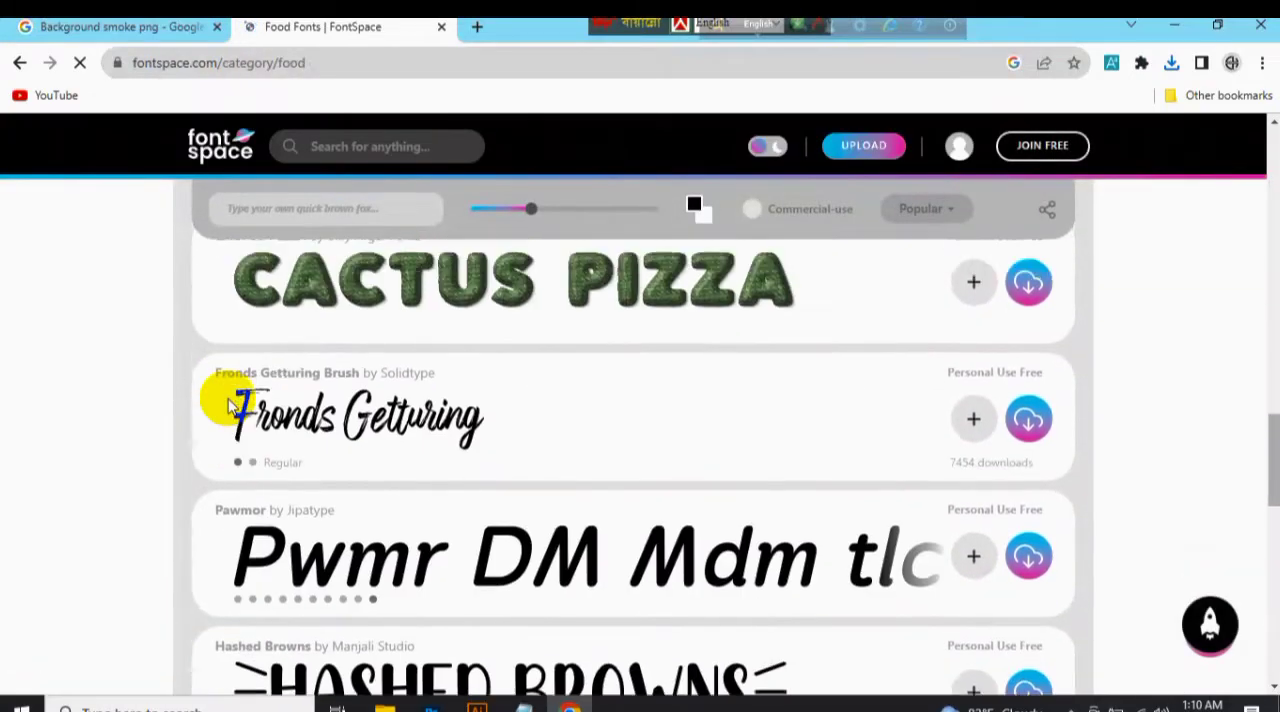
scroll(228, 405, "up", 4)
left_click(494, 400)
Switch to File Explorer and extract the downloaded super-foods-font and advertising-script archives.
left_click(385, 708)
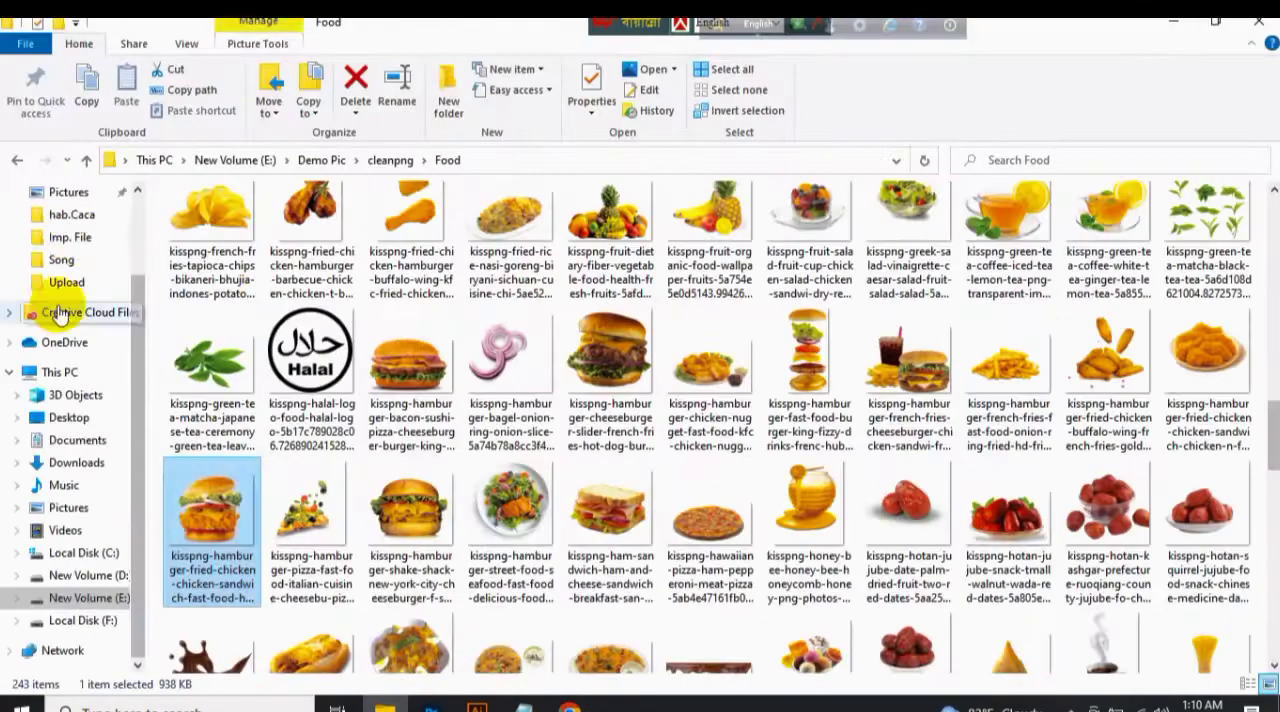
scroll(63, 320, "up", 3)
left_click(73, 207)
left_click(253, 393)
left_click(249, 417, "ctrl")
right_click(249, 415)
left_click(398, 238)
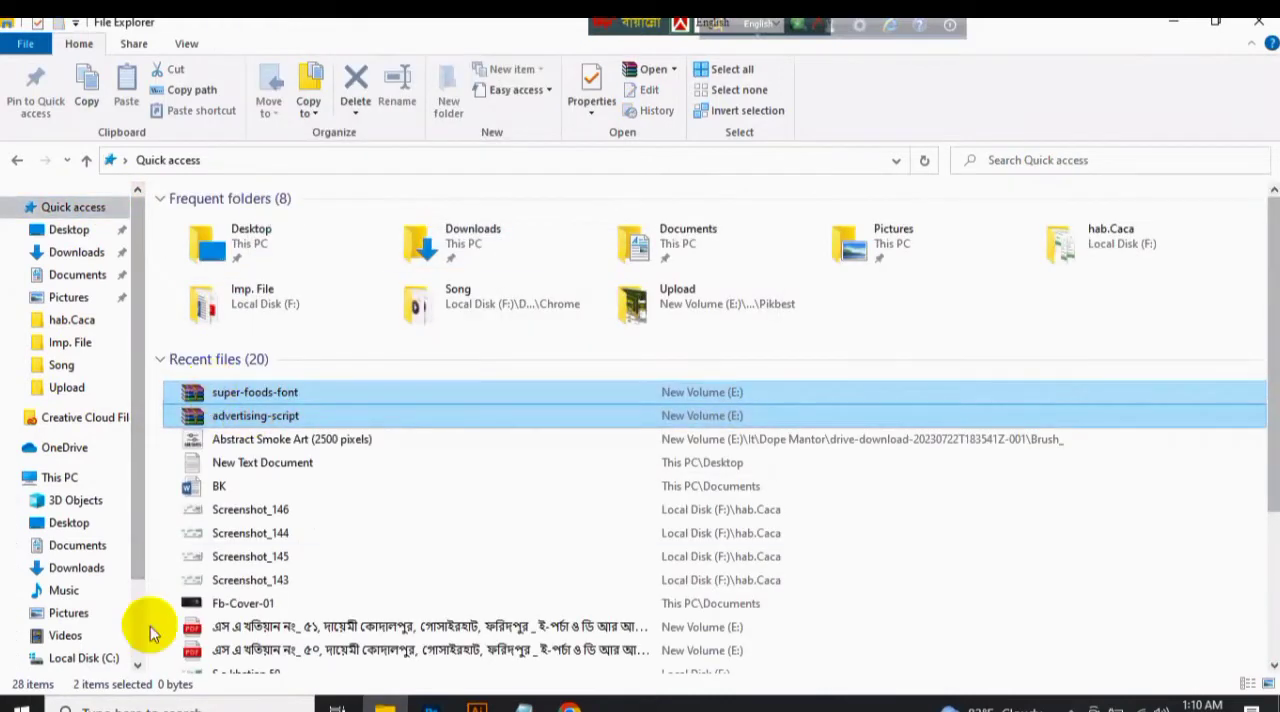
Install the font files from the advertising-script folder on New Volume (E:).
scroll(100, 612, "down", 3)
left_click(88, 598)
double_click(416, 243)
left_click(252, 220)
left_click(265, 279, "ctrl")
right_click(232, 279)
left_click(278, 334)
left_click(688, 382)
left_click(17, 160)
Install the font from the super-foods-font folder and return to the drive's root.
double_click(1000, 545)
right_click(224, 242)
left_click(282, 341)
left_click(17, 160)
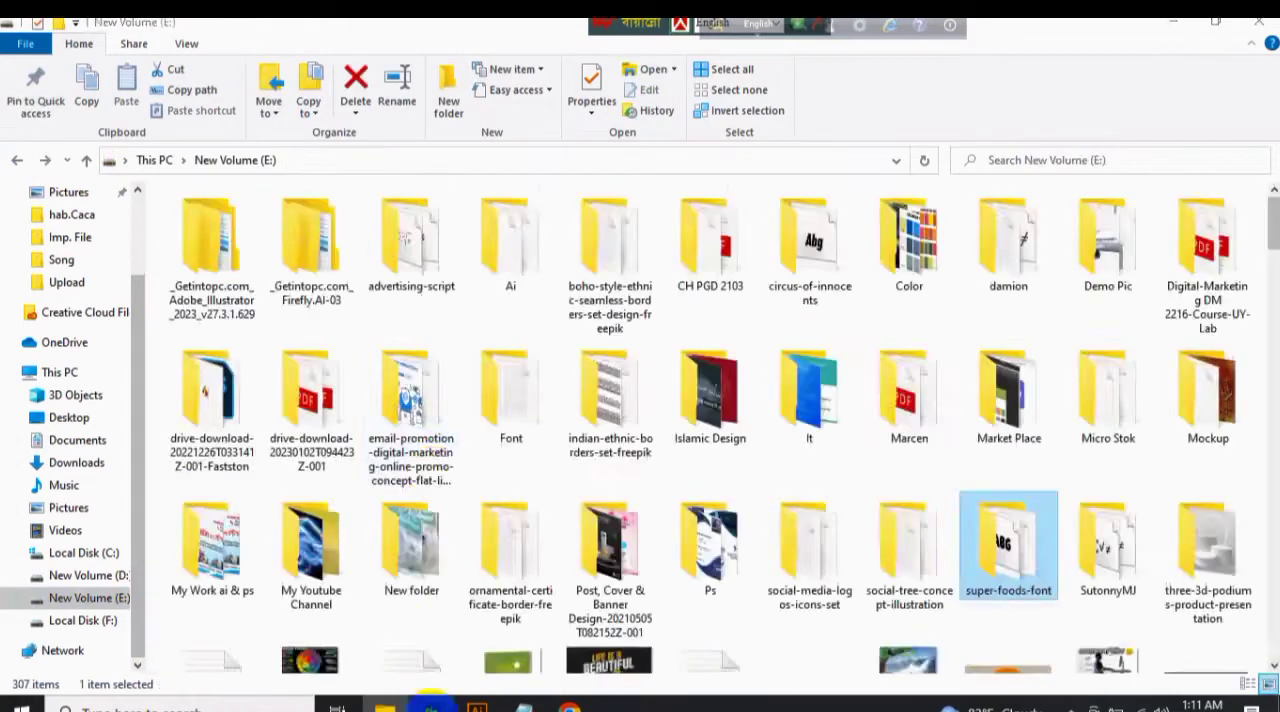
Switch to Chrome, search for "burger banner tittel" and look through the image results for title ideas.
left_click(432, 705)
left_click(570, 705)
left_click(250, 28)
type("b")
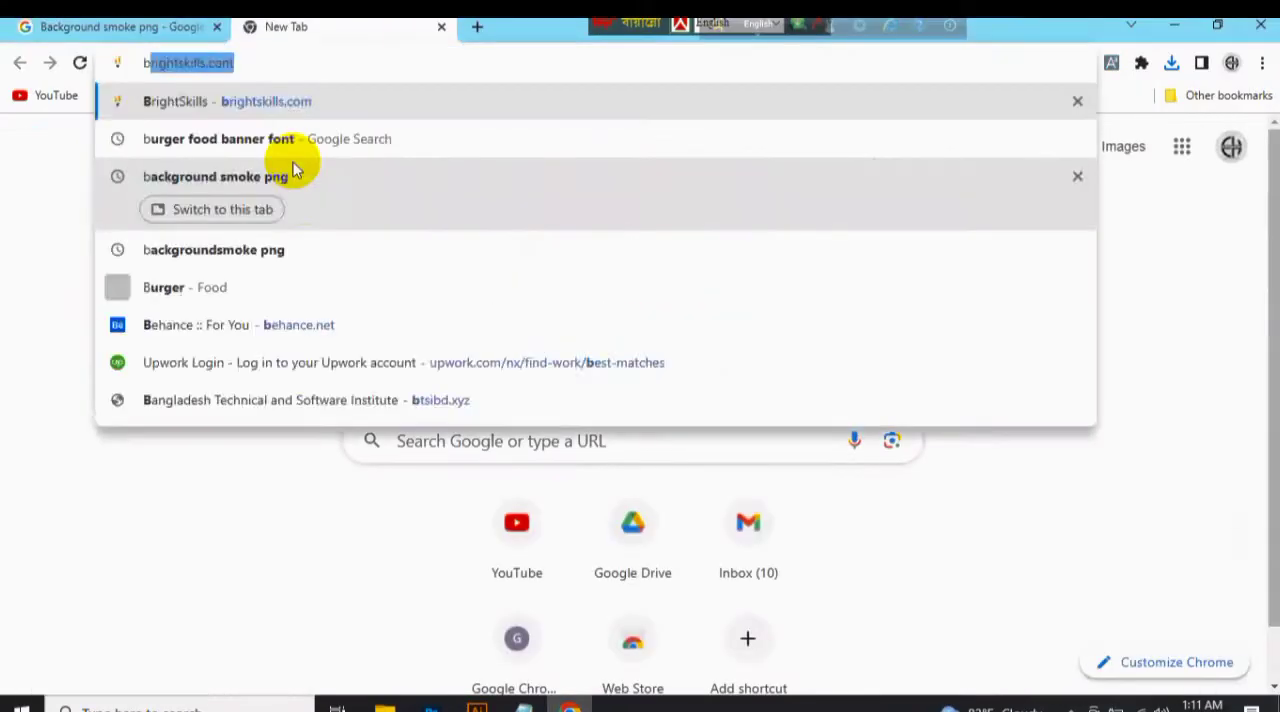
type("urger banner tittel")
key("Return")
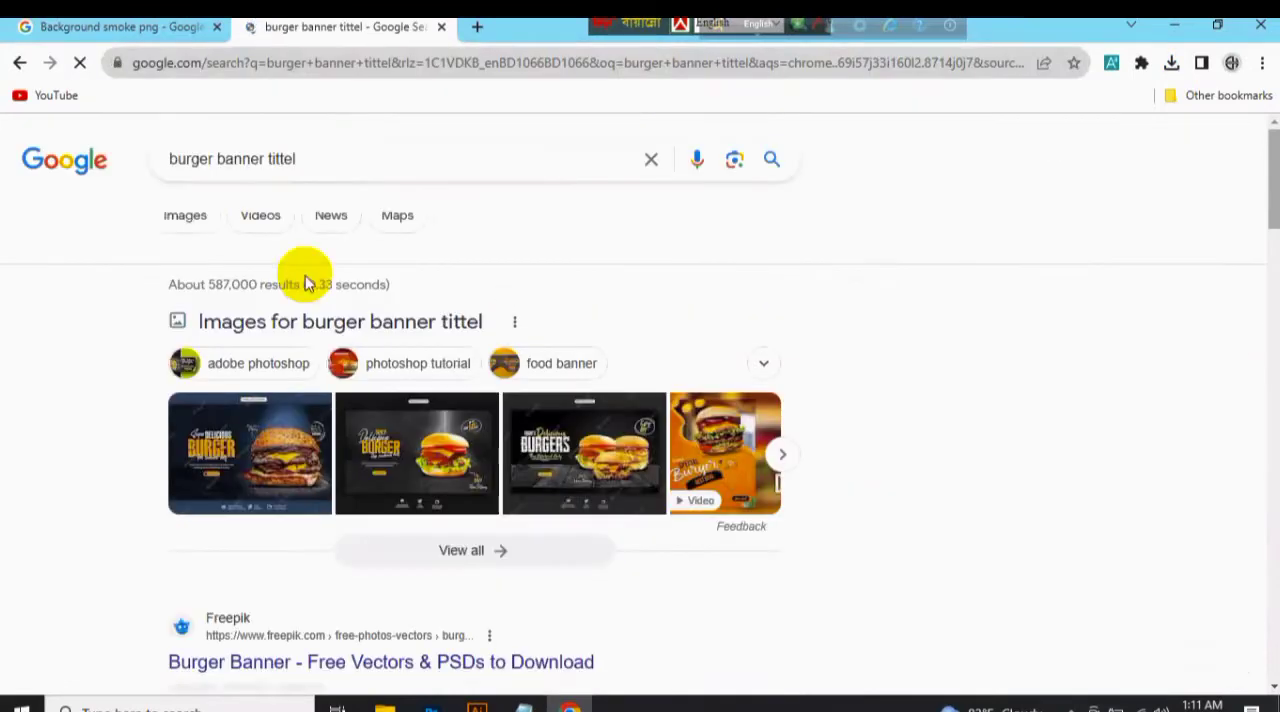
left_click(189, 216)
scroll(640, 430, "down", 5)
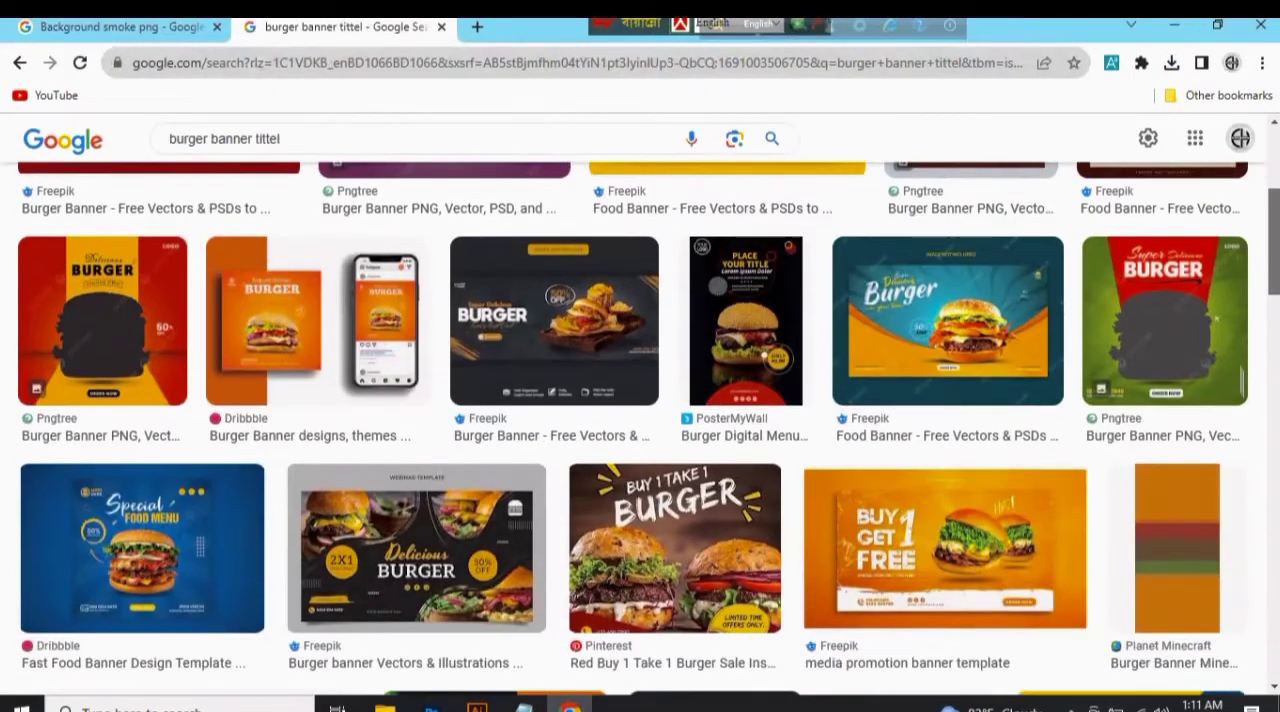
Return to Photoshop, add the text "Super Deliciouse" in Damion at 30 pt and place it above the burger.
left_click(433, 705)
left_click(394, 304)
type("Super Deliciouse")
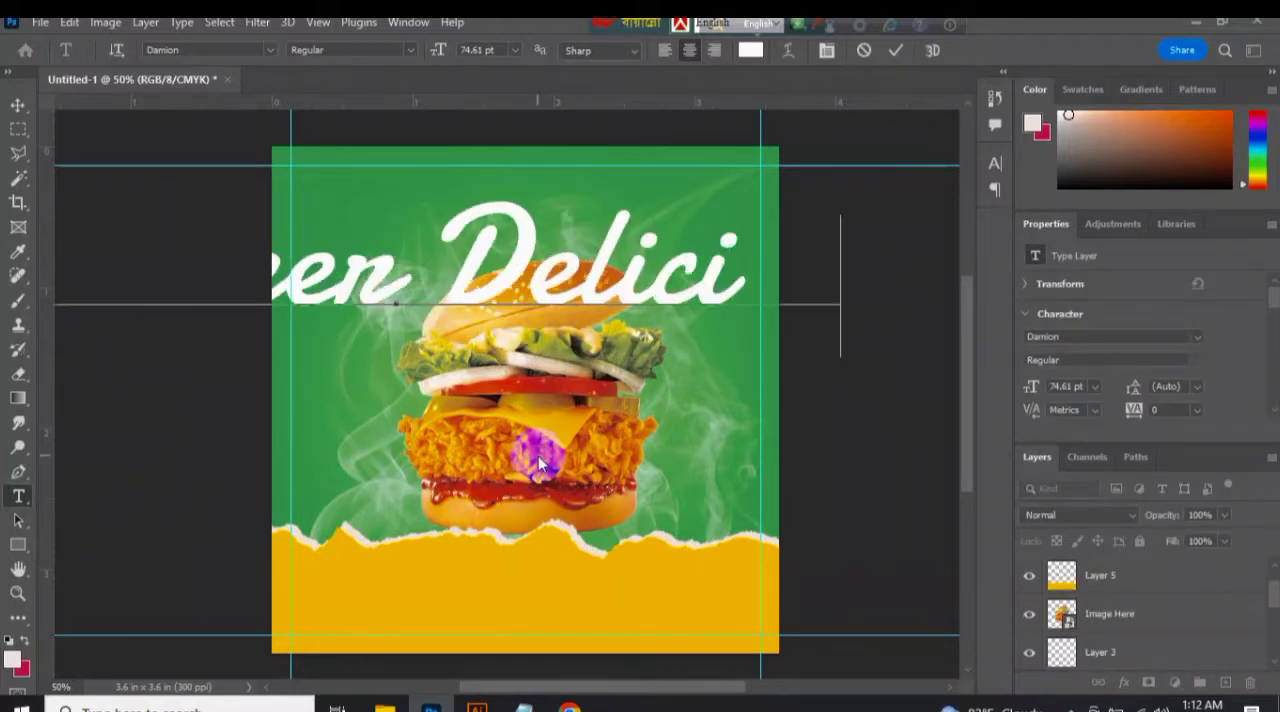
left_click(896, 50)
left_click(18, 105)
left_click(1095, 386)
left_click(1100, 578)
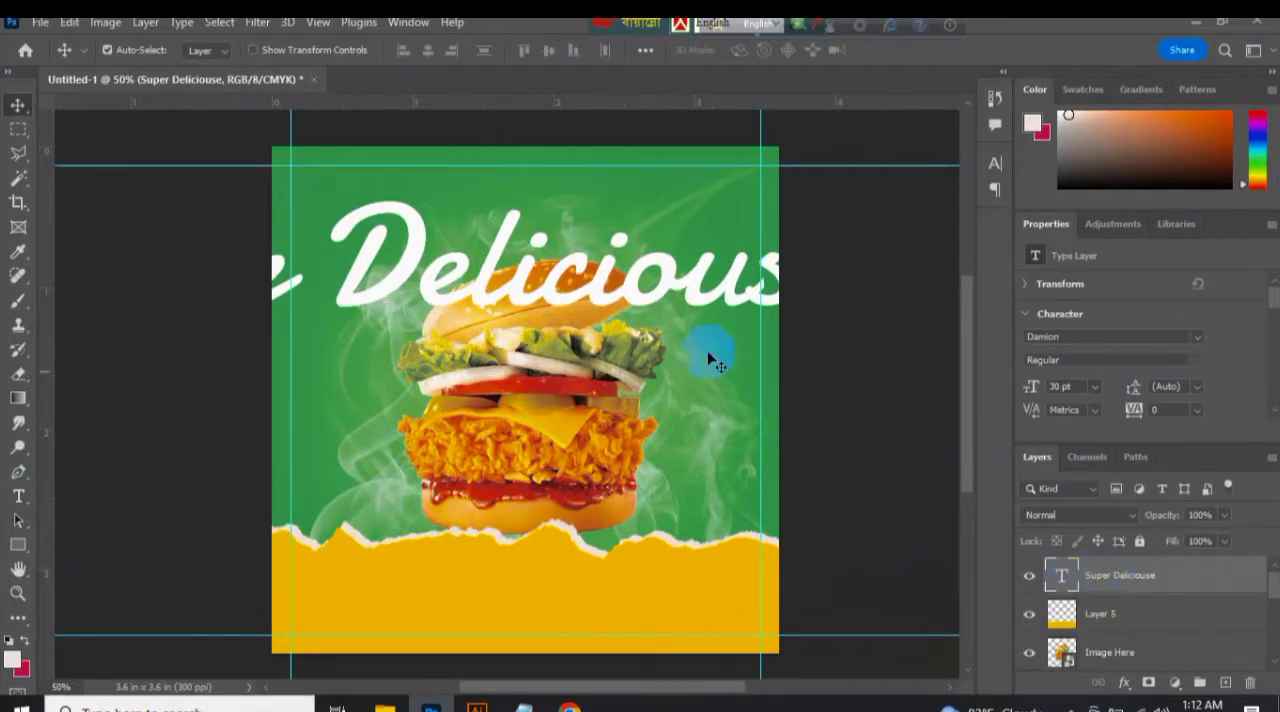
left_click_drag(378, 300, 543, 245)
Try a horizontal "BURGER" text in Damion below the Super Deliciouse heading.
left_click(570, 706)
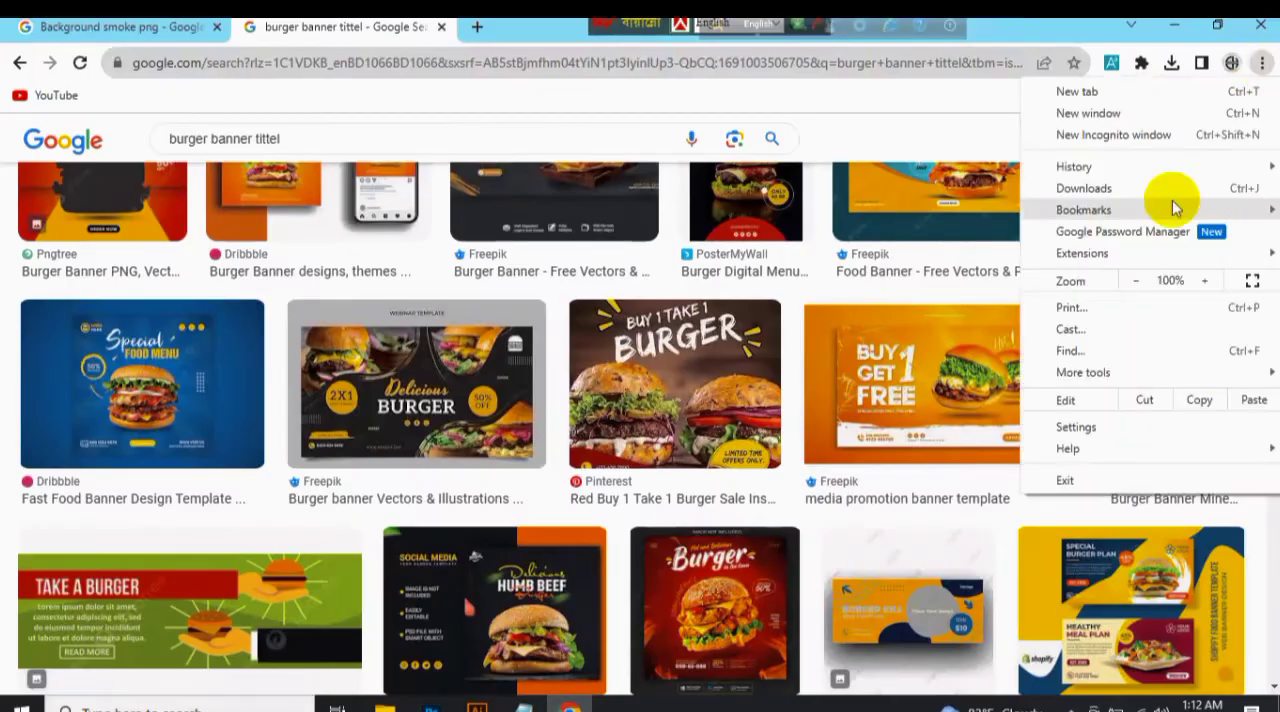
left_click(1165, 185)
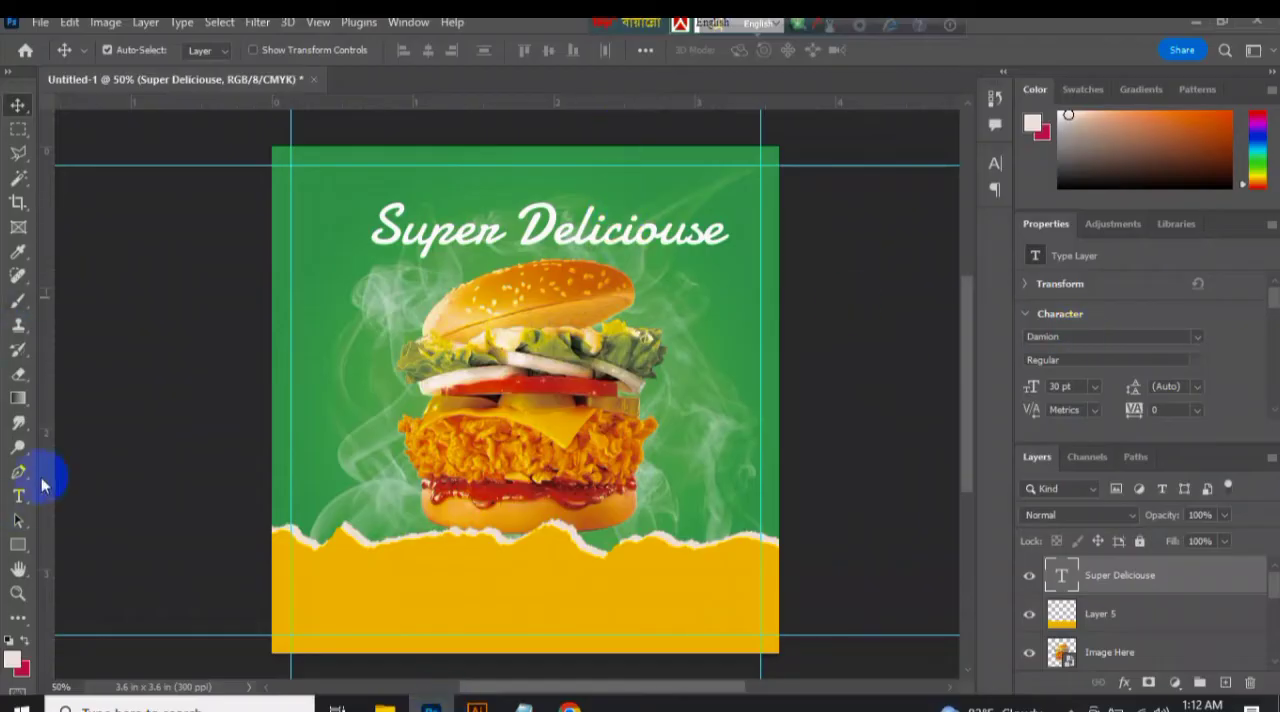
left_click(18, 496)
left_click(487, 318)
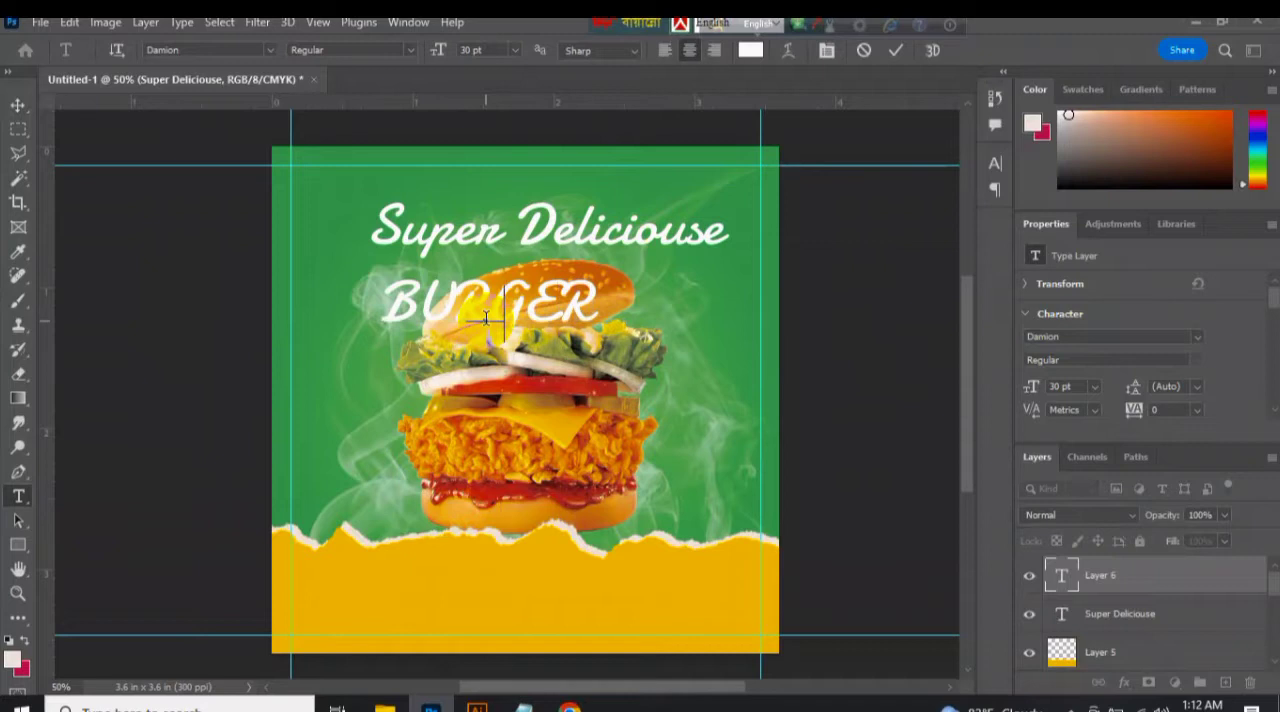
Try "BURGER" as vertical text over the burger's side, using the Super Foods font.
right_click(20, 498)
left_click(100, 514)
left_click(412, 319)
type("BURG")
type("Super")
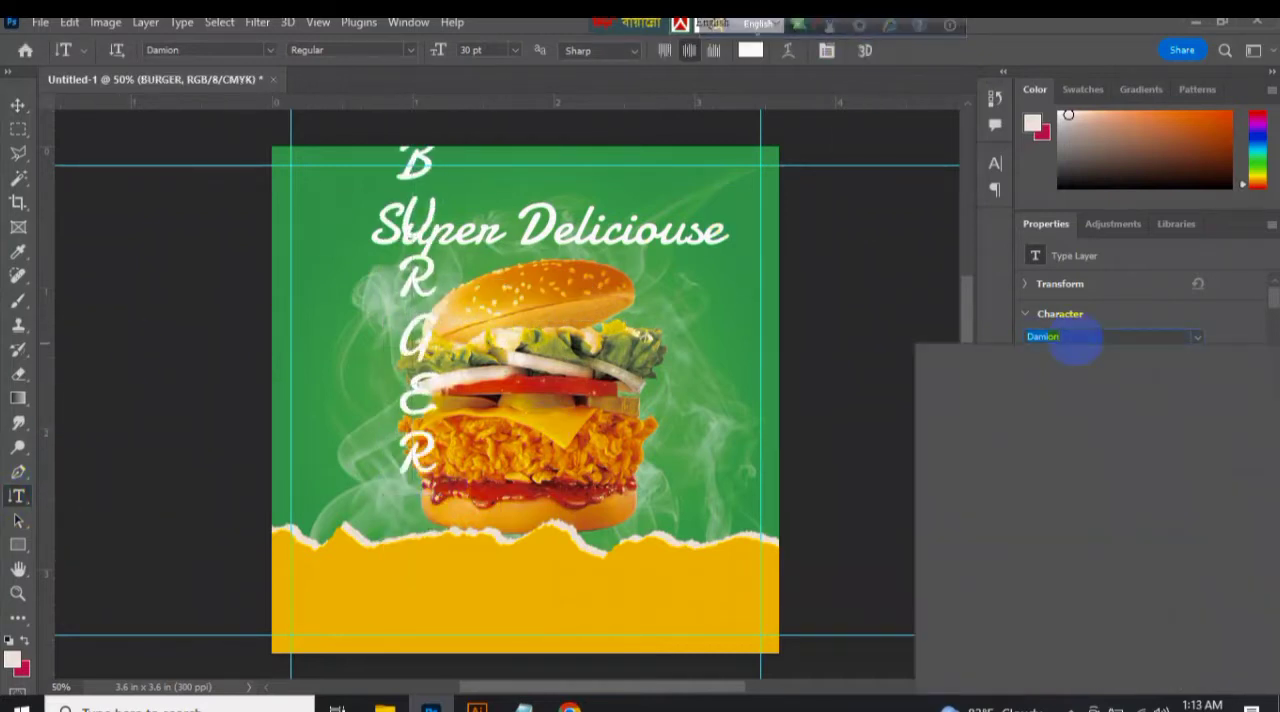
left_click(1066, 400)
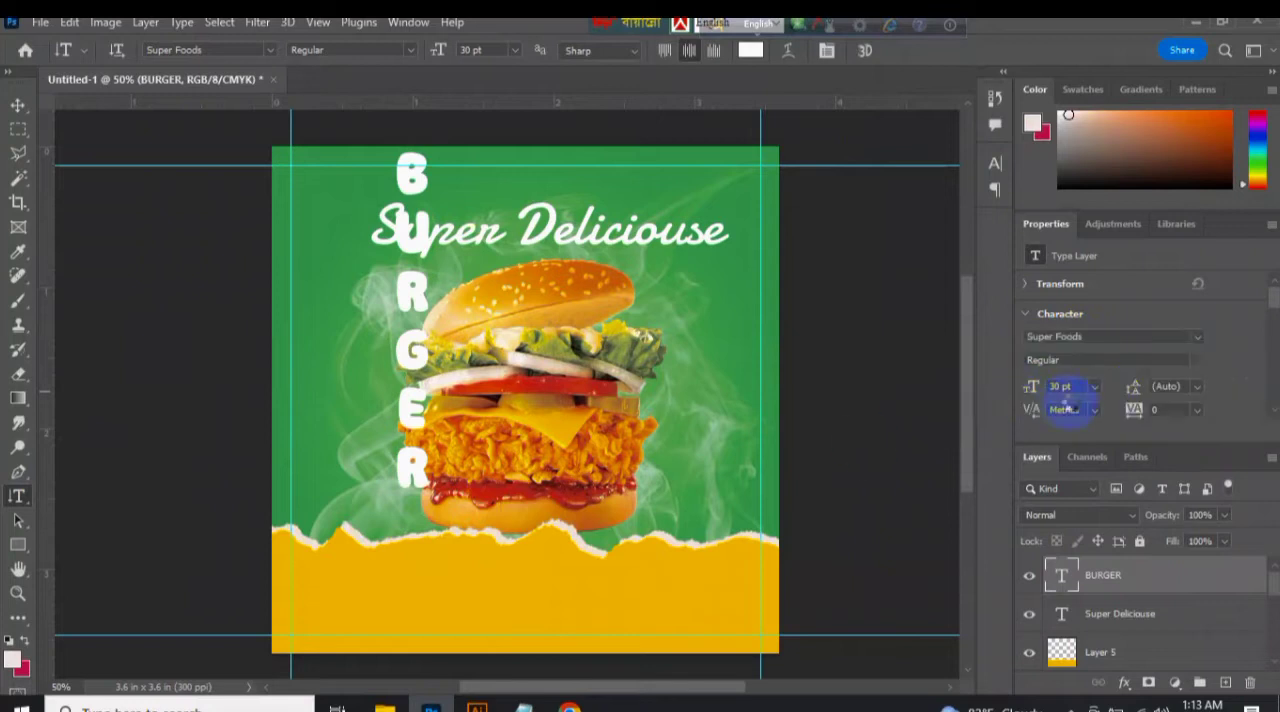
Set the vertical BURGER text's tracking to -100 and move it down beside the burger.
left_click(1197, 410)
left_click(1195, 487)
left_click(1197, 411)
left_click(1194, 427)
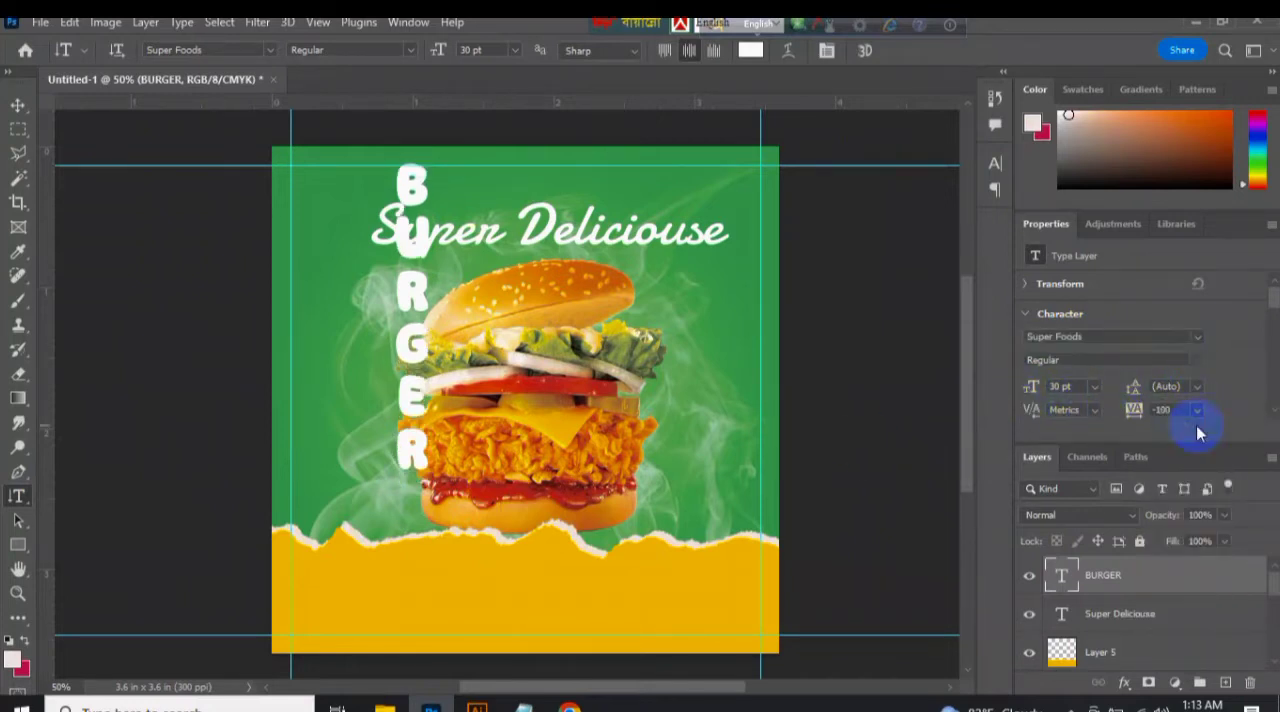
left_click(18, 105)
left_click_drag(420, 412, 432, 467)
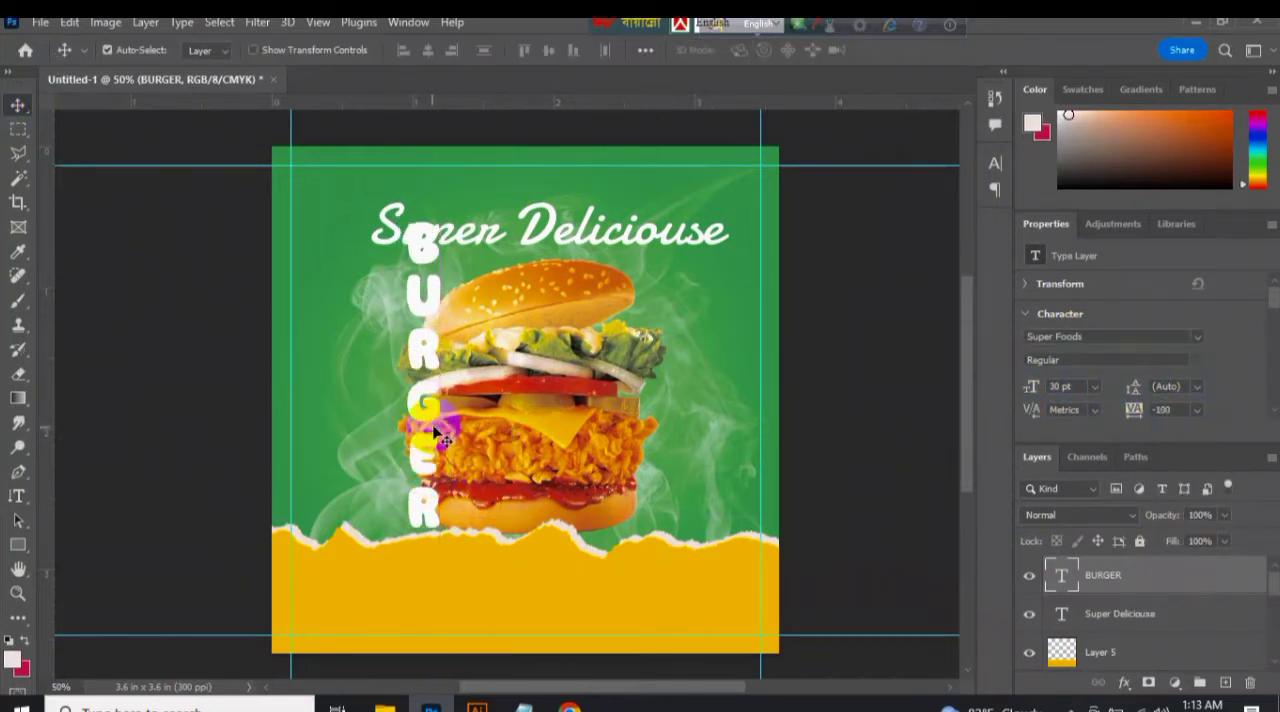
Try transforming the vertical BURGER text, cancel the transform and delete the text.
key("ctrl+t")
left_click_drag(393, 213, 396, 297)
key("ctrl+z")
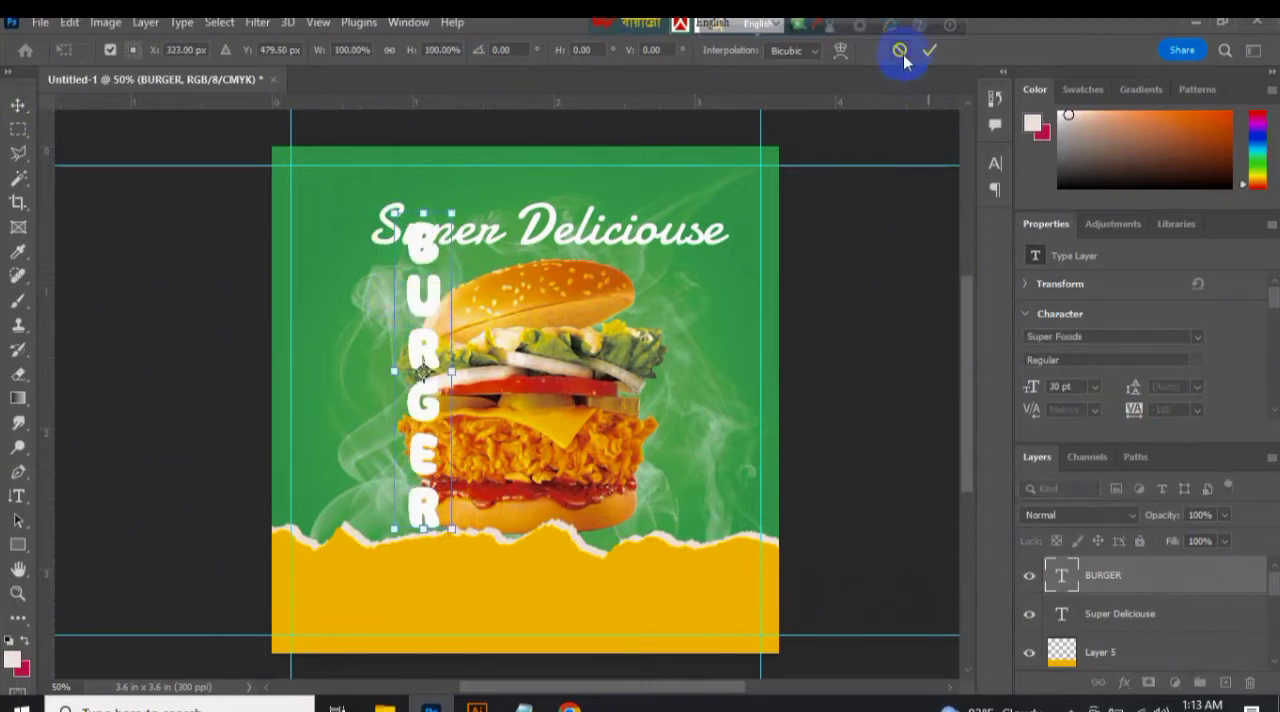
left_click(901, 52)
key("Delete")
Add horizontal text "BURGER" in the Super Foods font and move it beneath the Super Deliciouse heading.
right_click(18, 496)
left_click(70, 496)
left_click(390, 433)
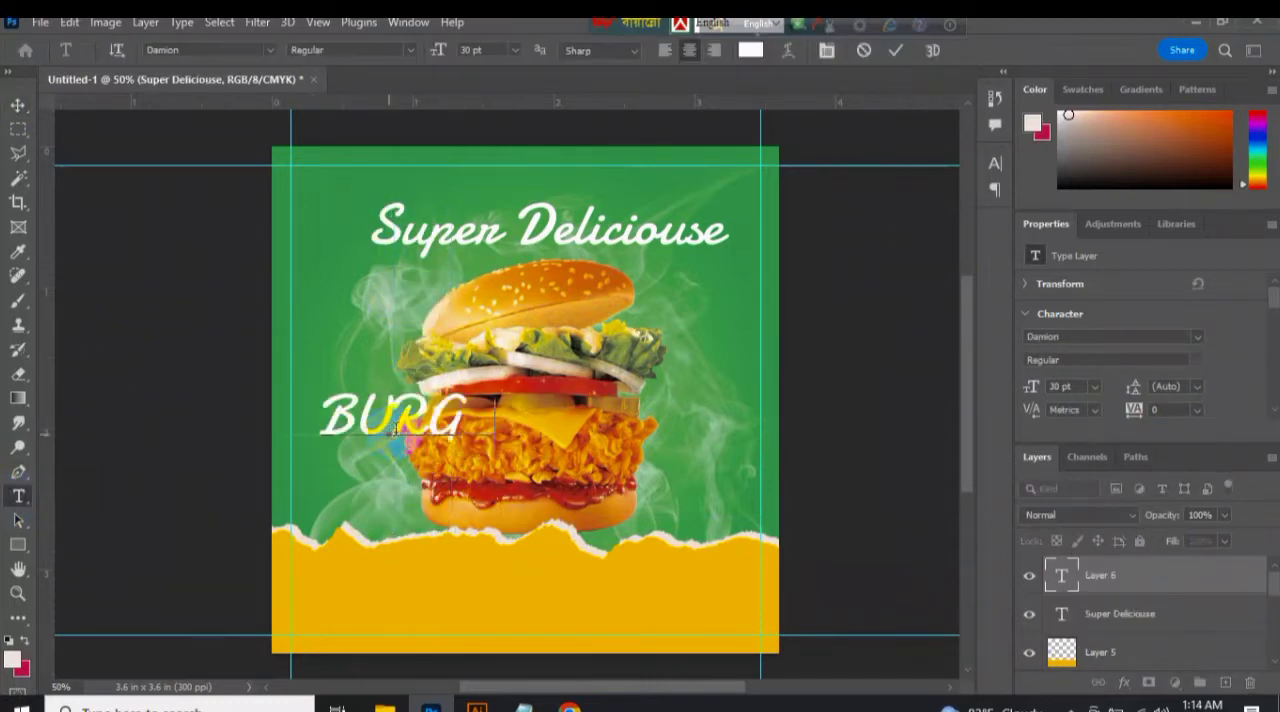
type("ER")
key("ctrl+Return")
left_click(1108, 338)
type("Super")
key("Return")
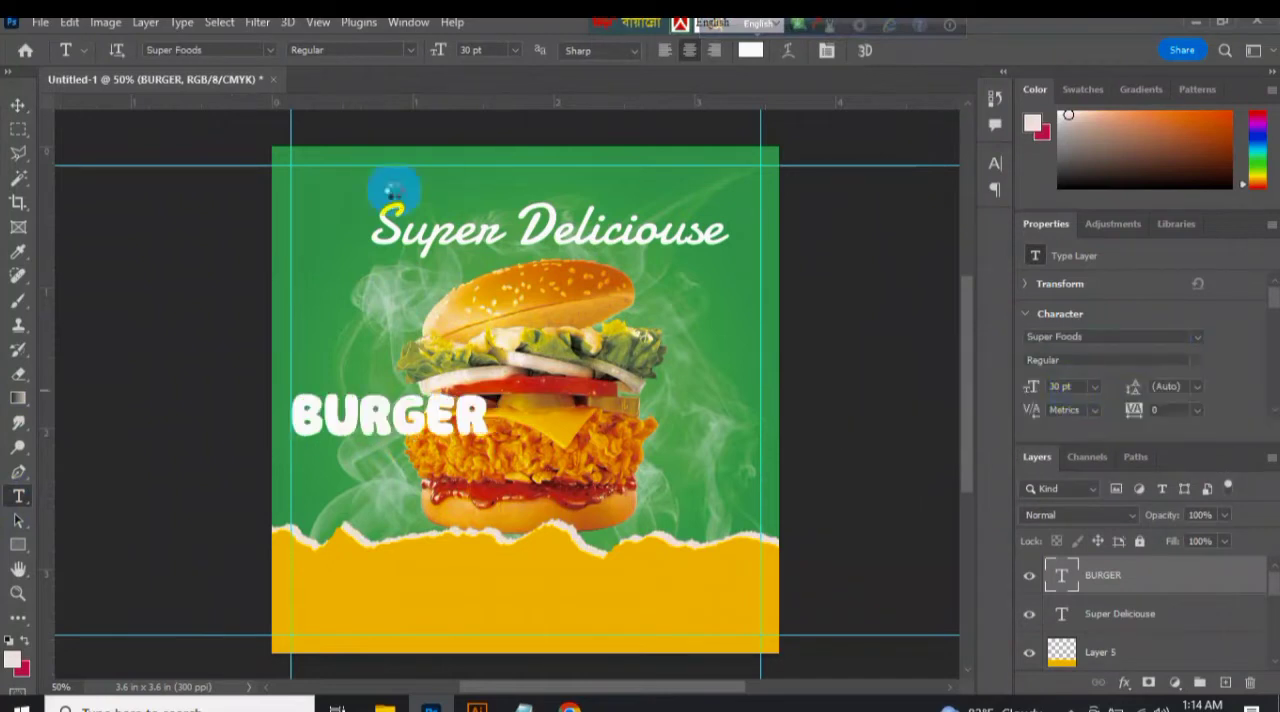
left_click_drag(448, 391, 589, 243)
Scale the burger to about 1.62 × 1.67 in and lower it to about Y 1.43 in, with its layer above the torn strip.
left_click(523, 324)
key("ctrl+t")
left_click_drag(666, 260, 660, 300)
left_click_drag(607, 393, 601, 428)
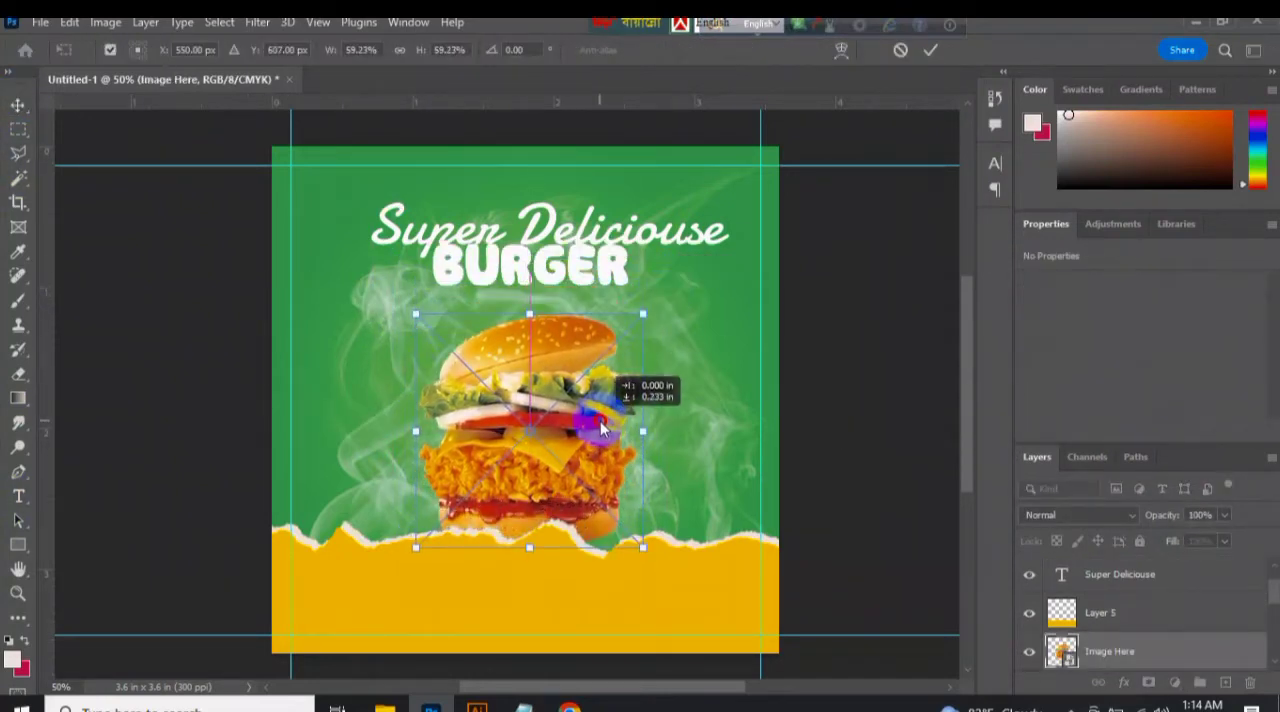
key("Return")
left_click_drag(565, 500, 563, 532)
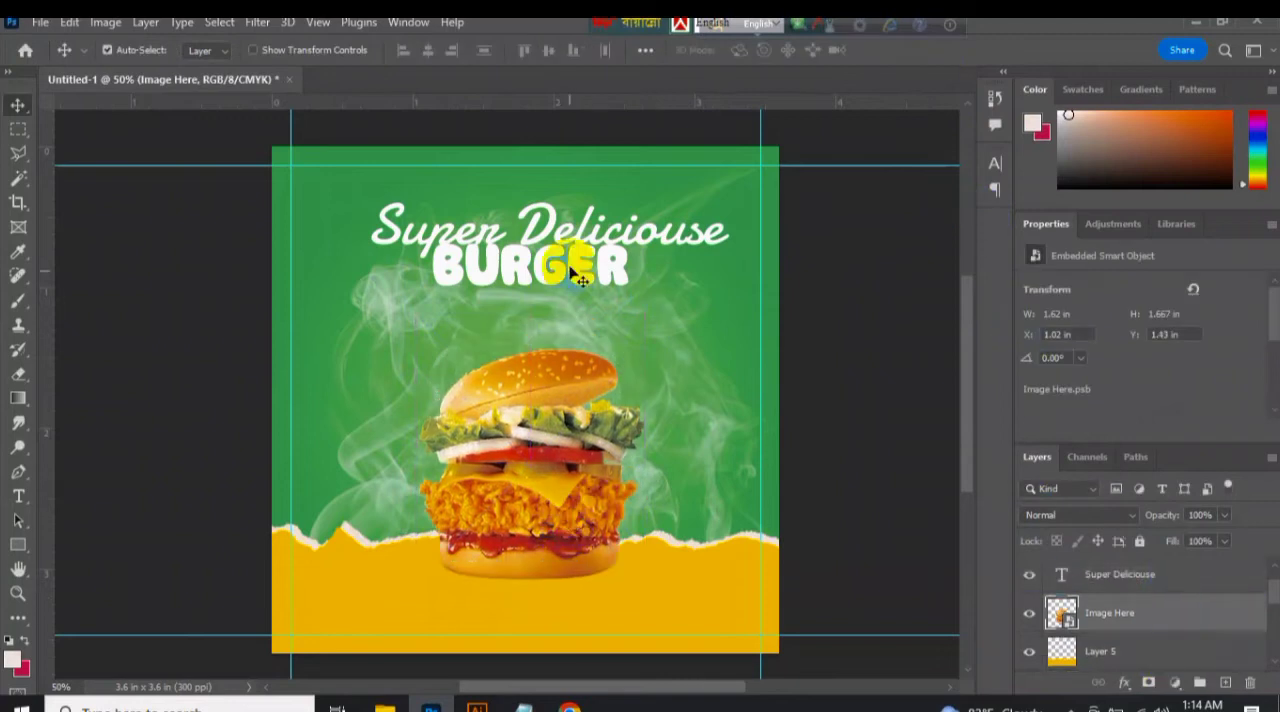
Enlarge BURGER just above the bun, and scale Super Deliciouse to 24 pt directly over it.
left_click_drag(565, 283, 567, 346)
key("ctrl+t")
left_click_drag(623, 296, 582, 283)
key("Return")
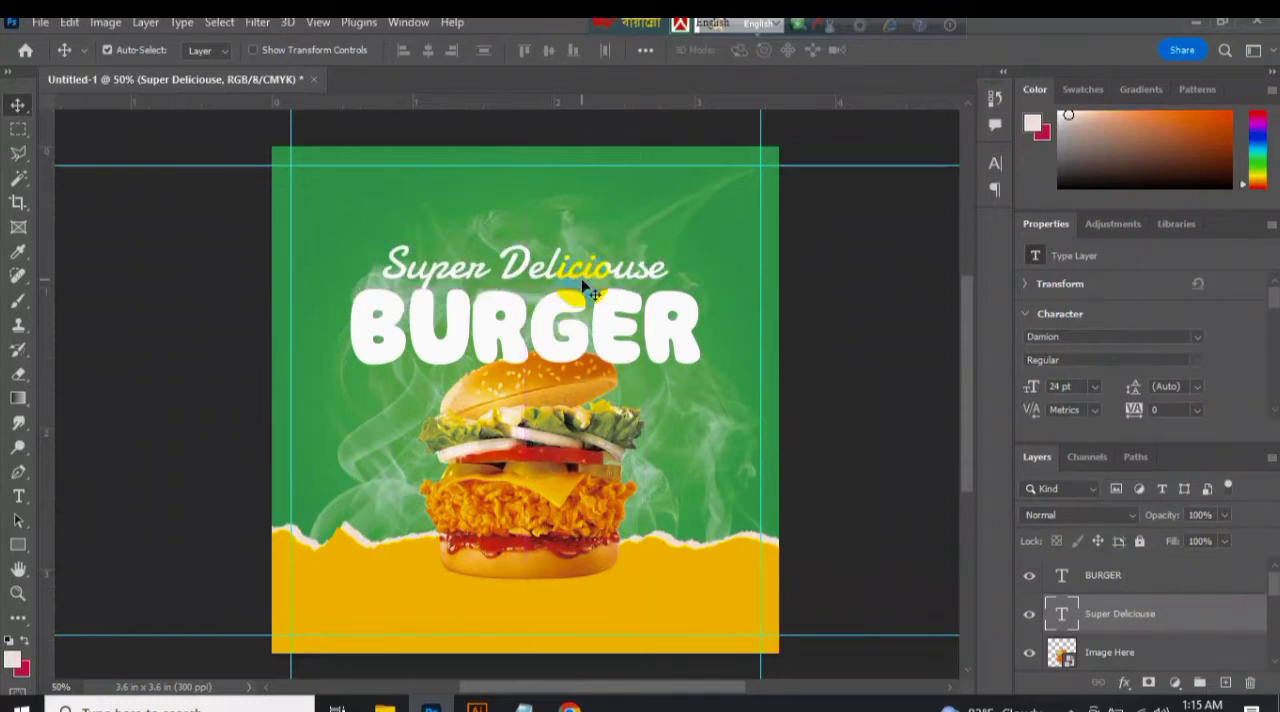
Recolour the BURGER text to yellow #fdc823, sampled from the torn-paper strip.
left_click(563, 315)
left_click(1176, 316)
left_click(545, 462)
left_click(503, 360)
left_click(557, 494)
left_click(404, 600)
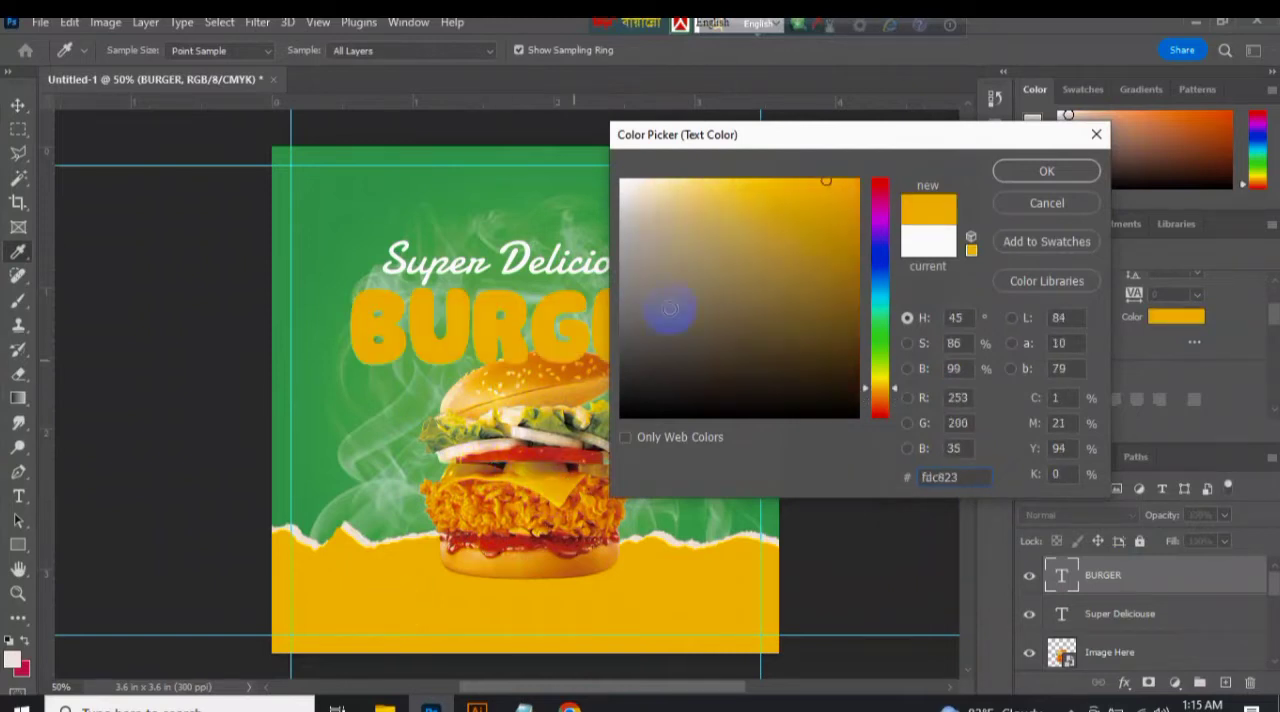
left_click(1046, 171)
Add a white Stroke layer style to the BURGER text, trying the different stroke positions before applying it.
left_click(1124, 682)
left_click(1150, 540)
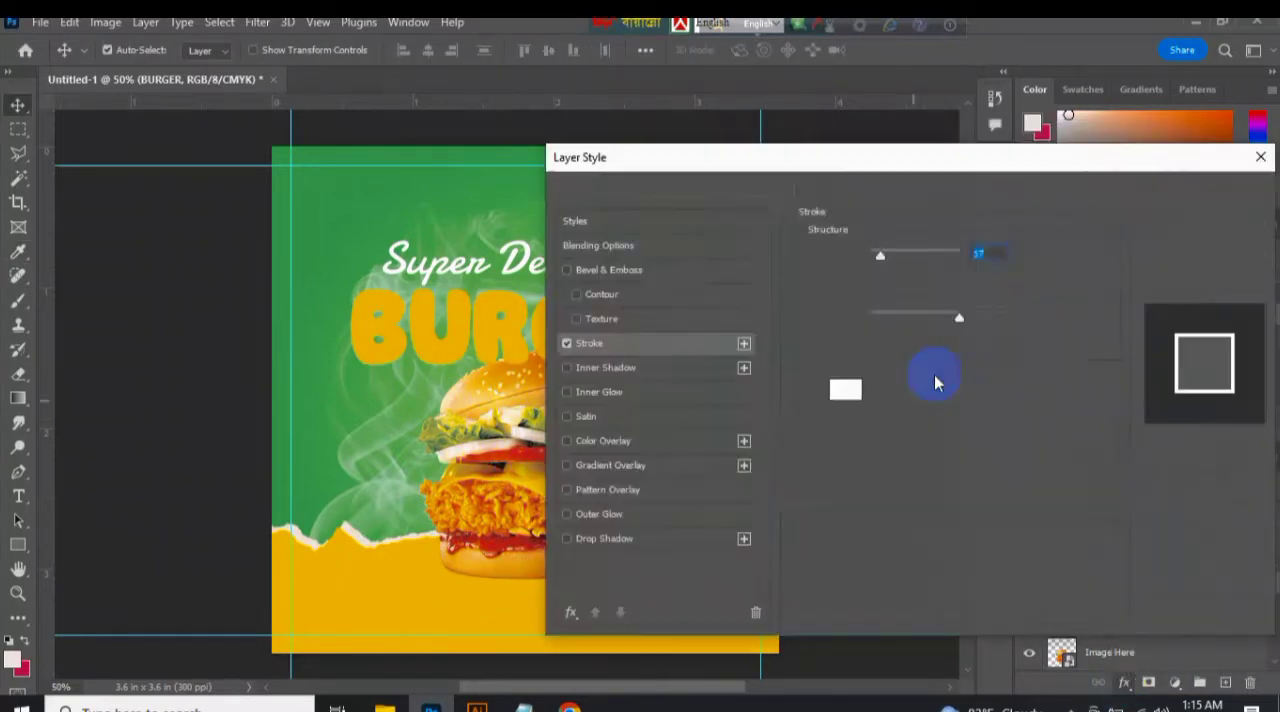
left_click(845, 389)
left_click(1055, 170)
left_click(905, 276)
left_click(900, 293)
left_click(903, 277)
left_click(899, 309)
left_click(903, 277)
left_click(899, 323)
left_click(1203, 194)
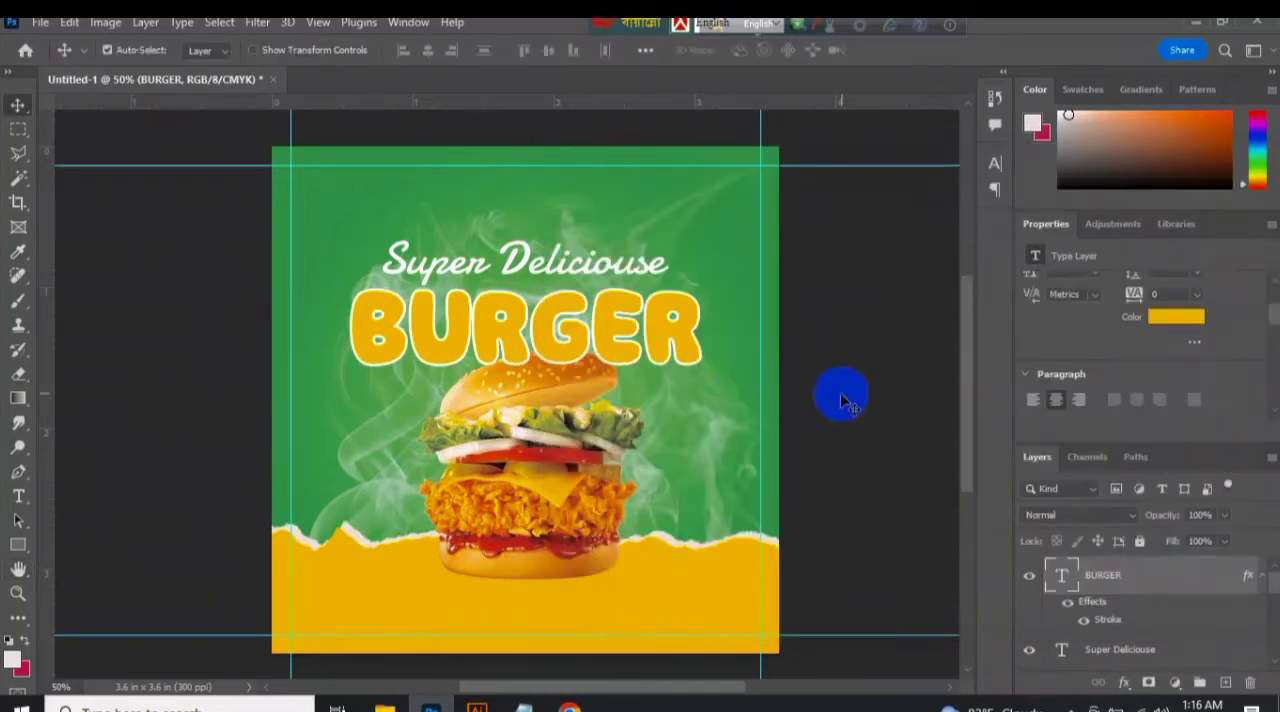
Shift the Super Deliciouse and BURGER title lines slightly up, clear of the burger bun.
left_click_drag(573, 270, 563, 250)
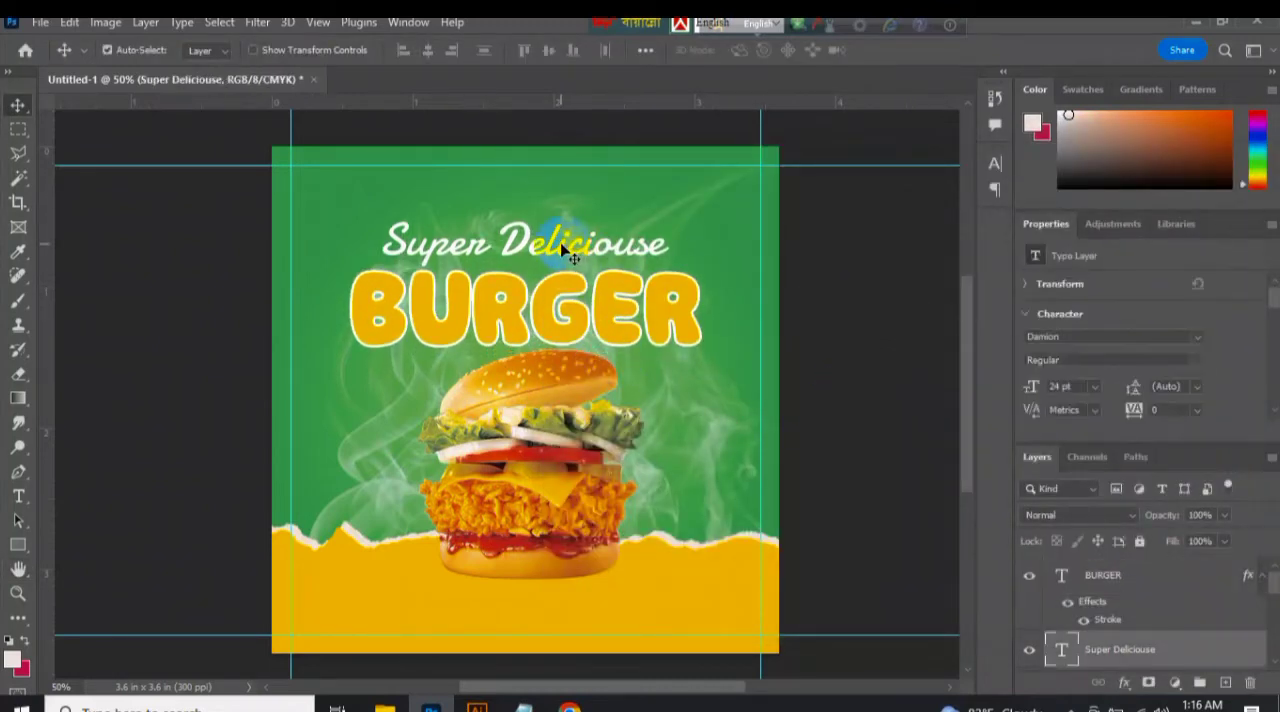
Apply an Add Noise filter of 2.5% with Gaussian distribution to the green gradient fill, converting it to a smart object.
left_click(366, 523)
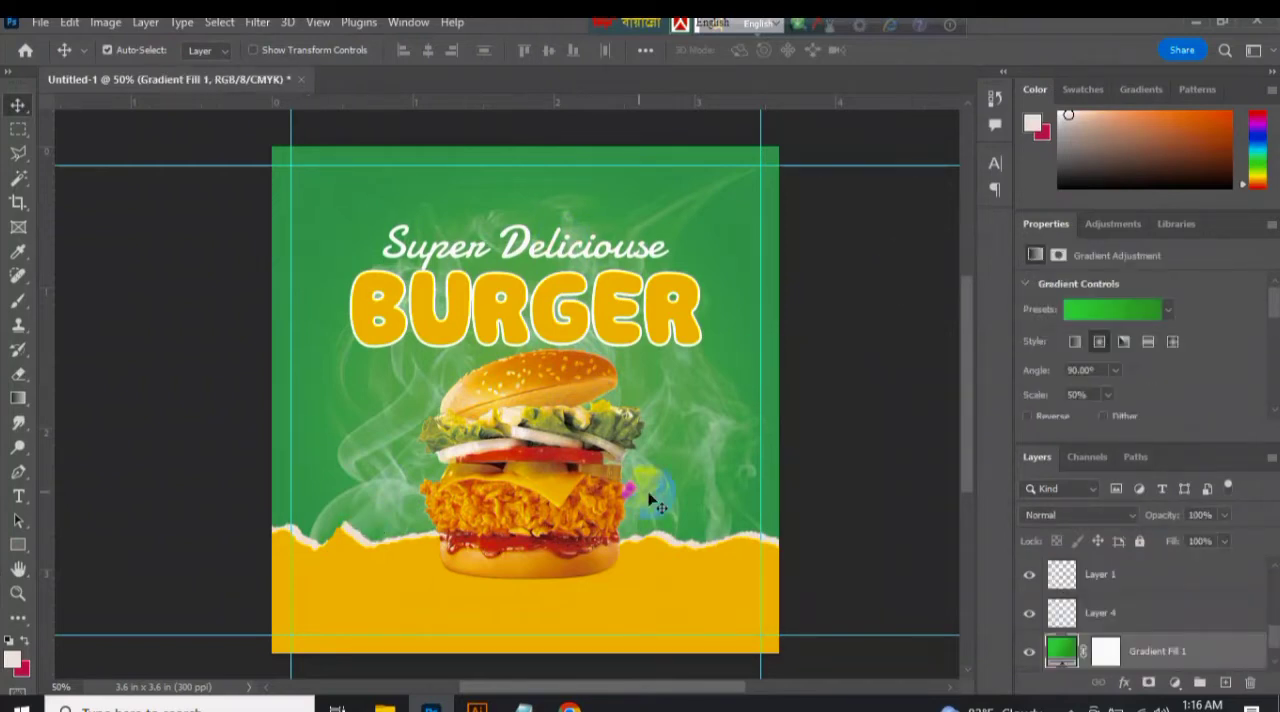
left_click(257, 22)
mouse_move(430, 262)
left_click(525, 316)
left_click(545, 279)
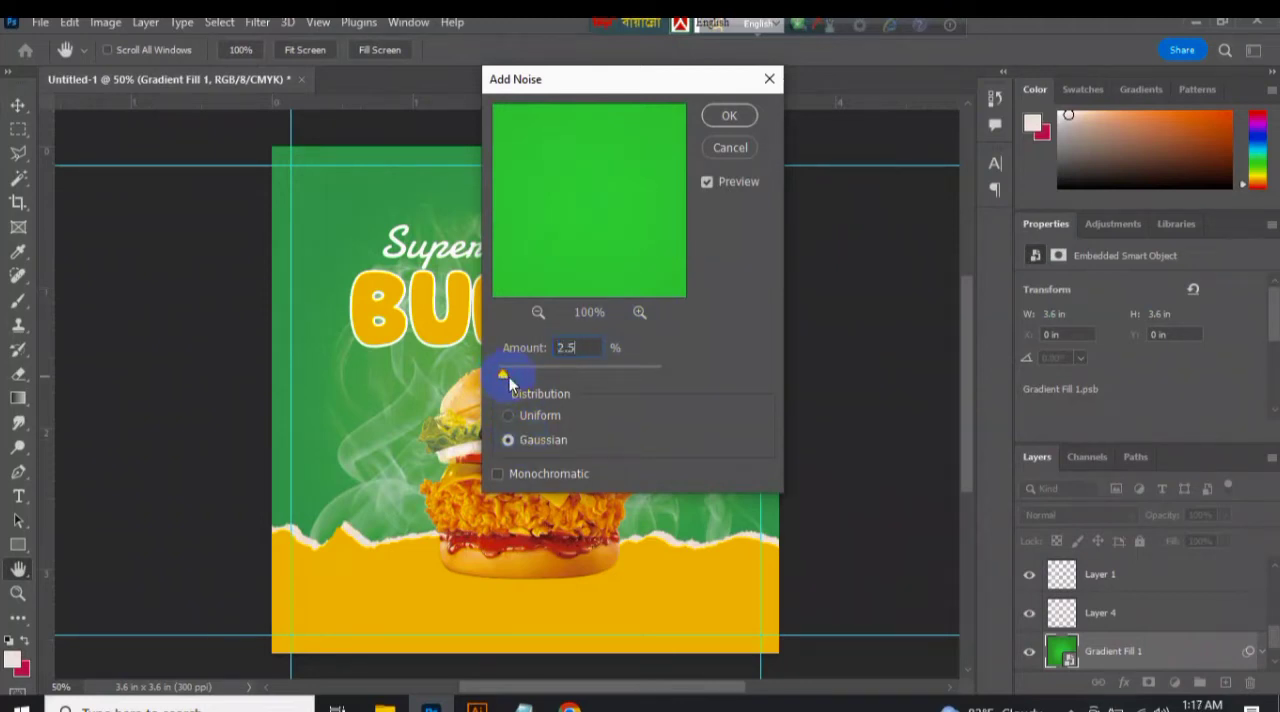
left_click(722, 120)
left_click(885, 387)
Add a Multiply drop shadow to the burger with about 50% opacity, 90° angle, 17 px distance, 2% spread and 25 px size.
left_click(538, 499)
right_click(536, 498)
left_click(592, 470)
left_click(1123, 686)
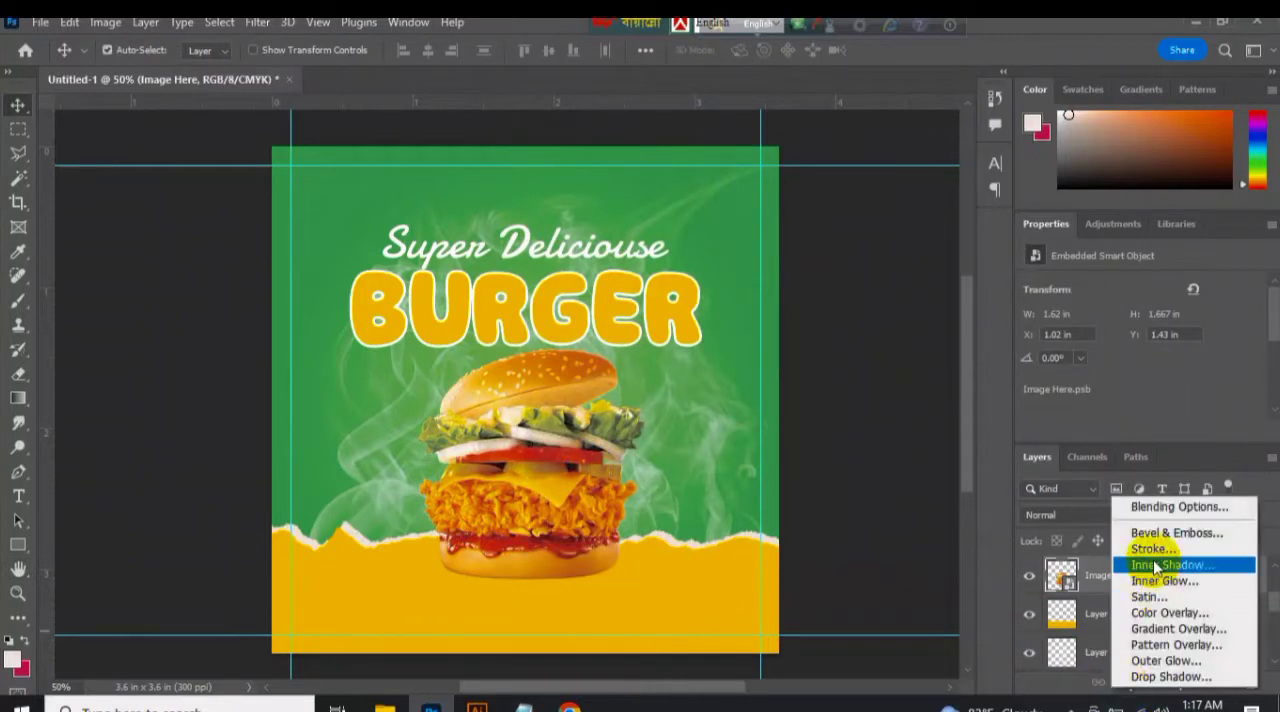
left_click(1157, 677)
left_click_drag(771, 160, 914, 163)
left_click(1050, 291)
left_click(1018, 390)
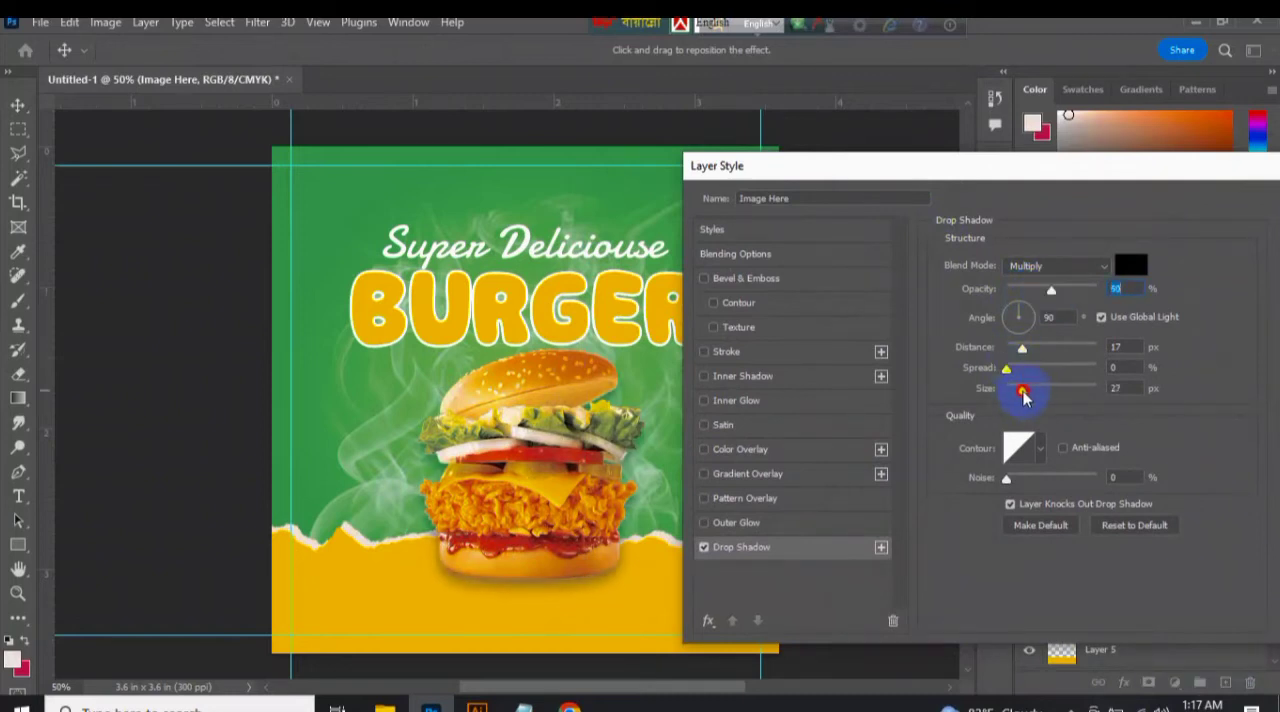
left_click(1010, 370)
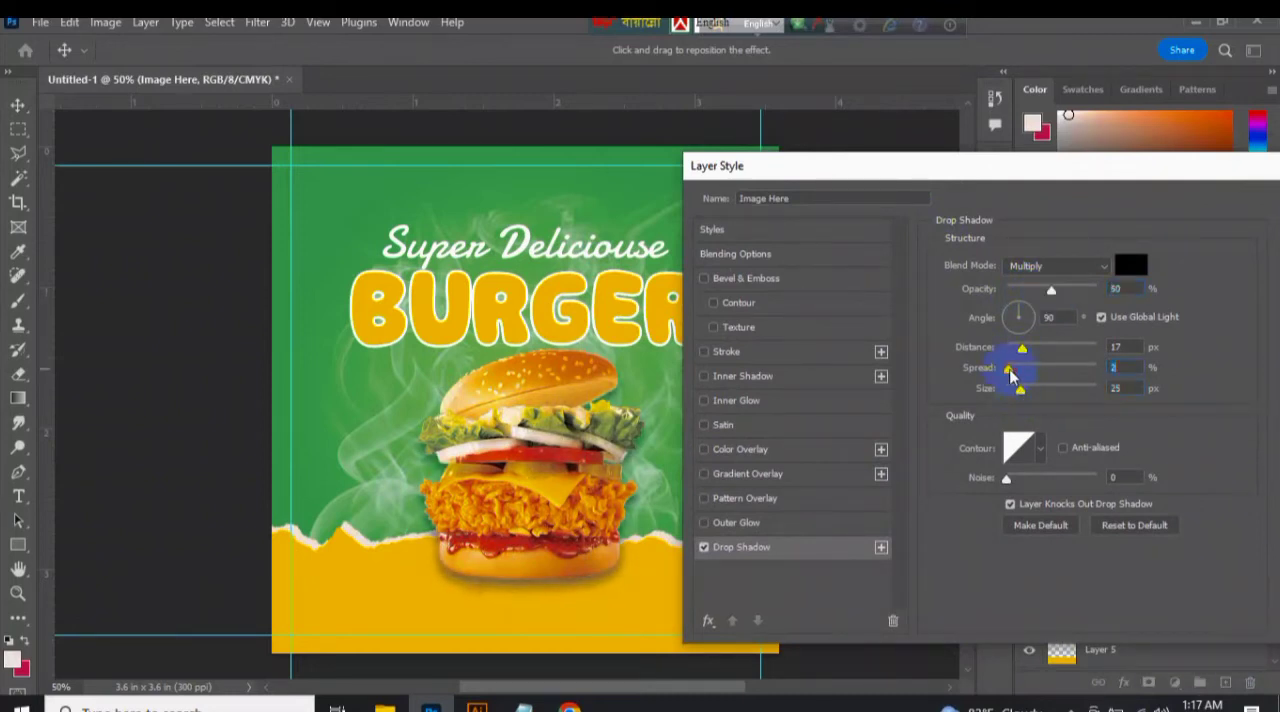
left_click(1020, 348)
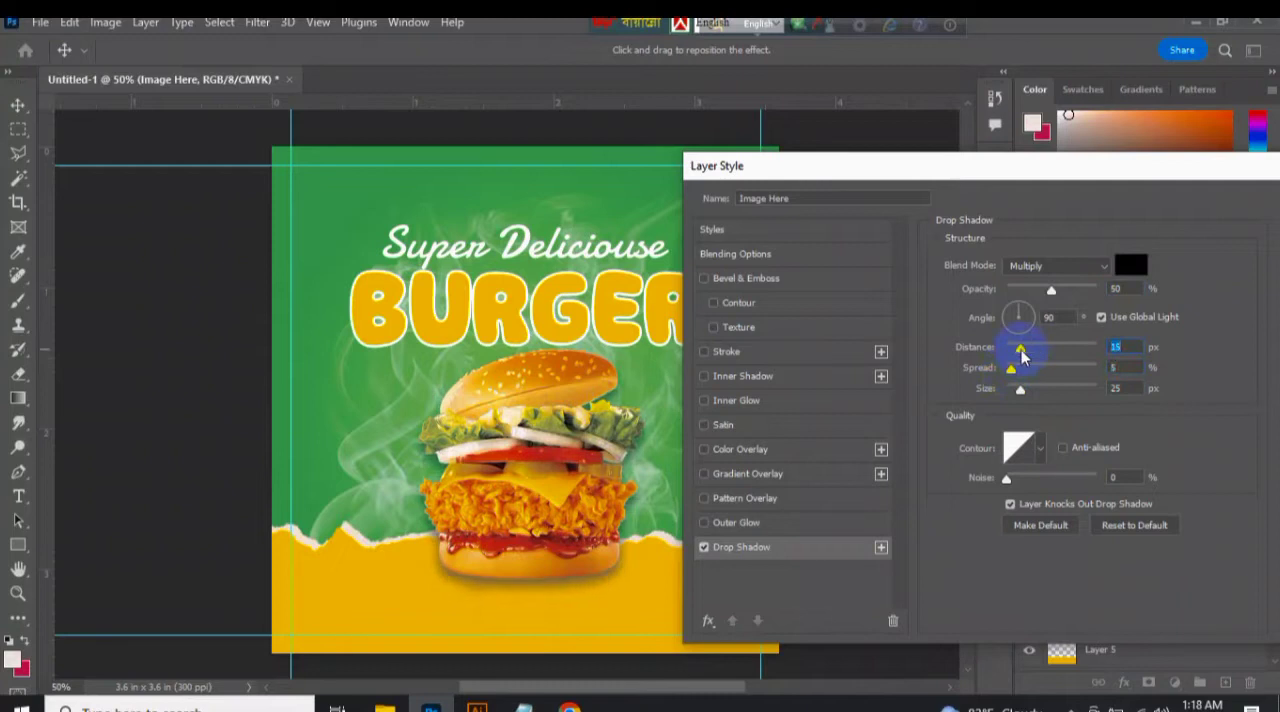
key("Return")
Draw an off-white rectangle about 0.8 × 0.05 in on the yellow strip, at the corner of the lower and left guides.
left_click(18, 544)
left_click(290, 636)
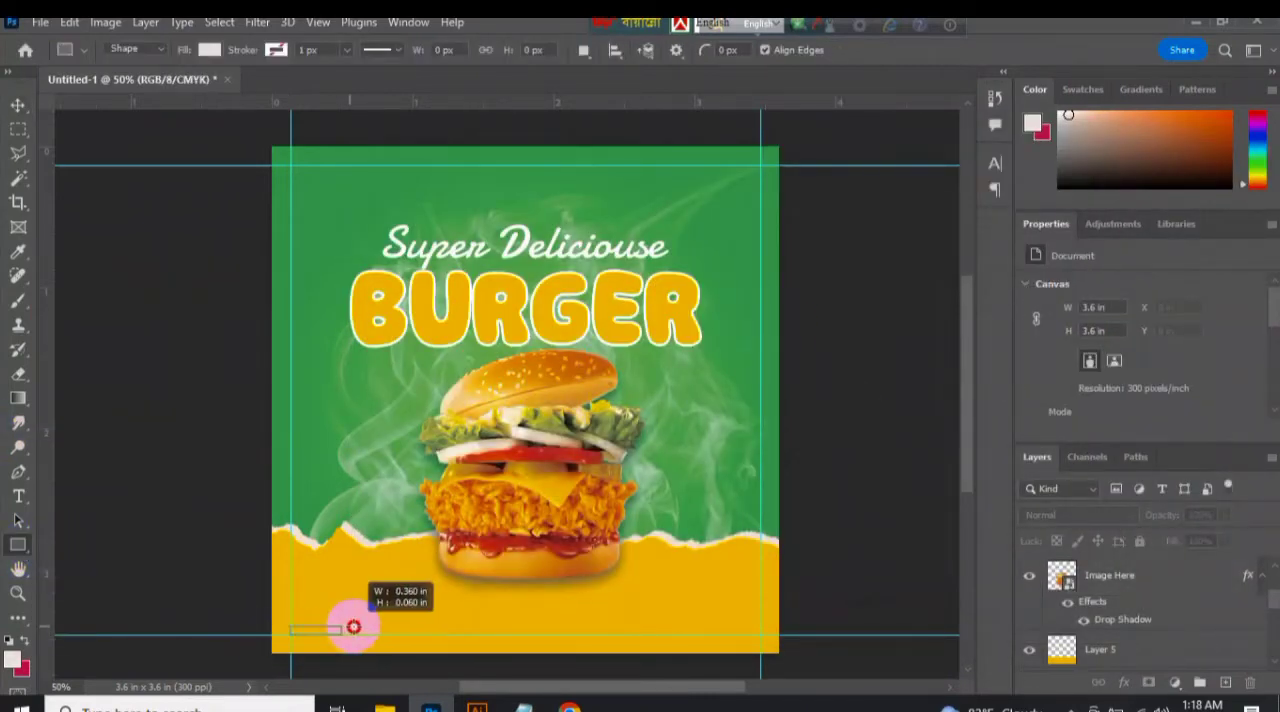
left_click_drag(403, 629, 403, 630)
left_click(205, 51)
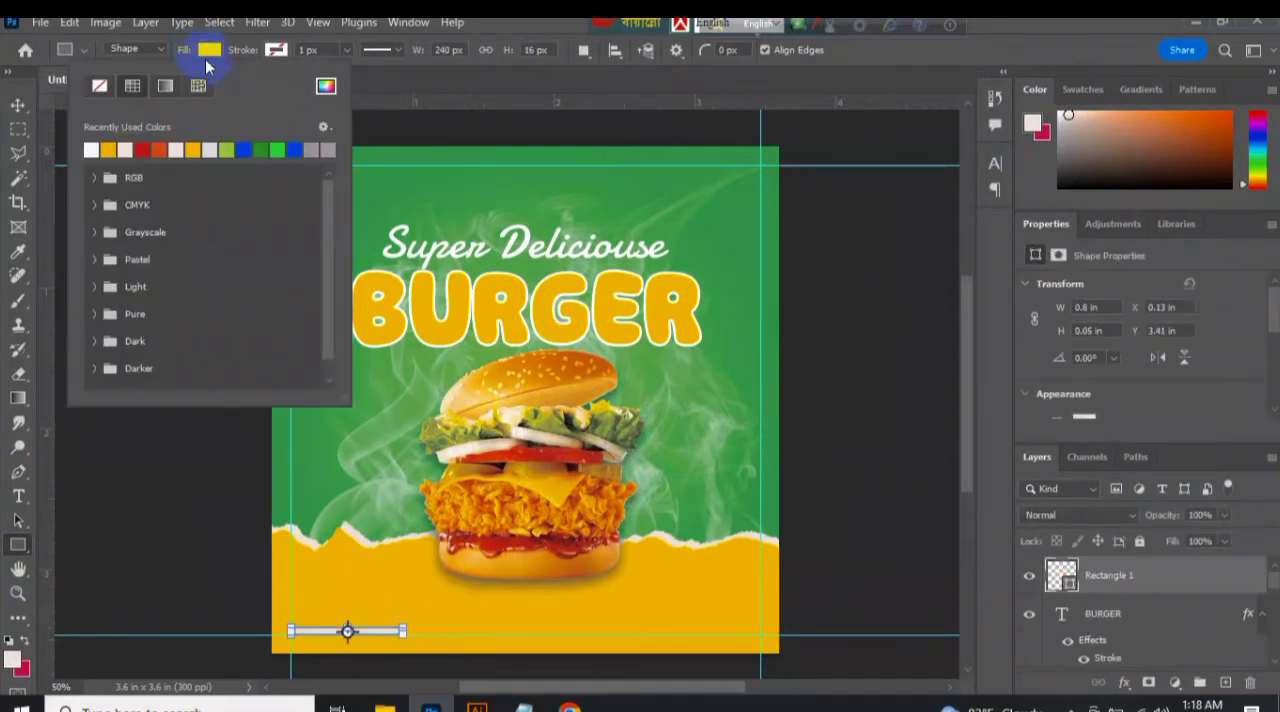
left_click(326, 85)
left_click(1034, 172)
key("v")
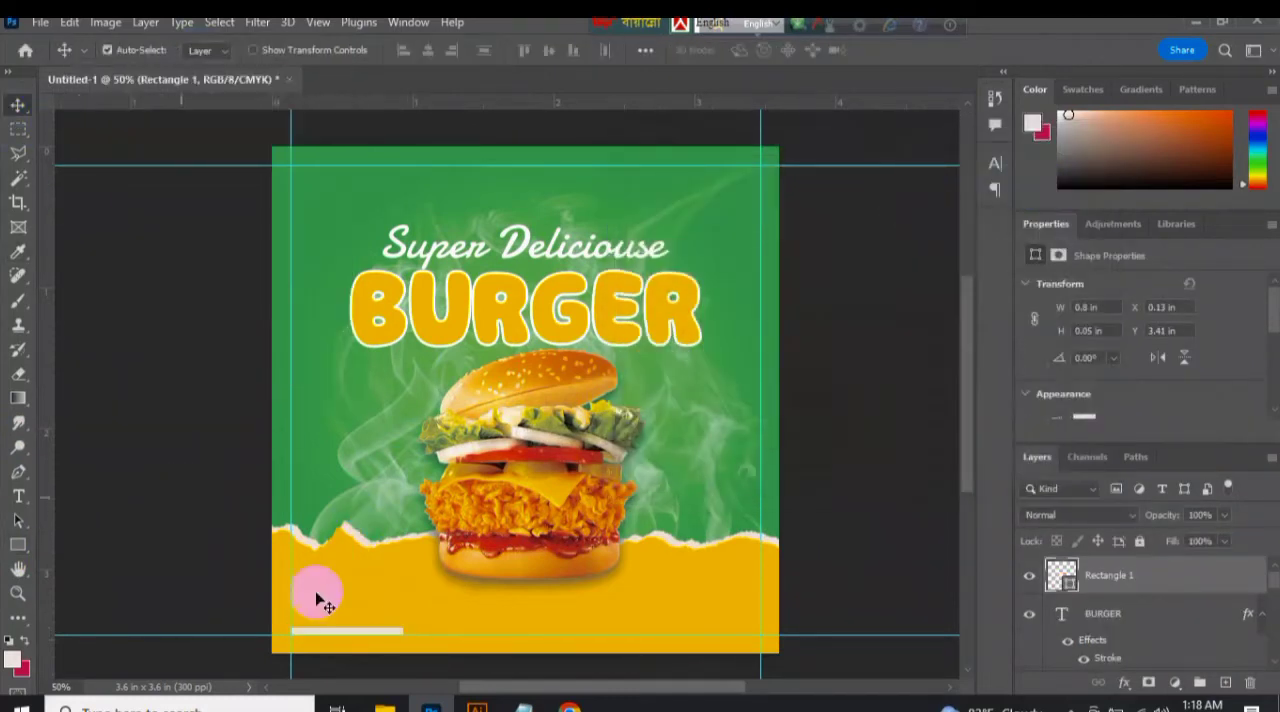
Place the thin off-white bar at the canvas's left edge on the lower guide, lengthen it to about 1 in and halve its height.
key("ctrl+plus")
key("ctrl+plus")
left_click_drag(970, 368, 970, 457)
left_click_drag(514, 685, 463, 685)
left_click_drag(395, 545, 496, 543)
key("ctrl+t")
left_click(229, 492)
key("ctrl+t")
left_click(929, 50)
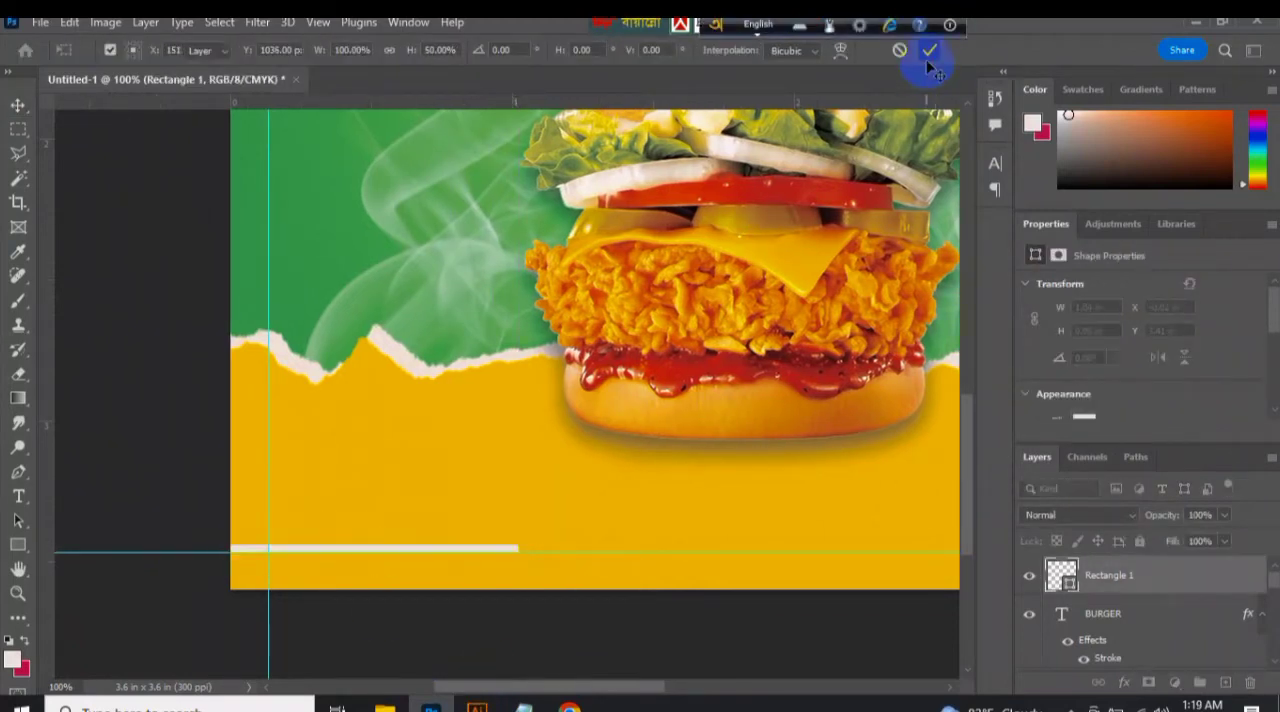
left_click(18, 496)
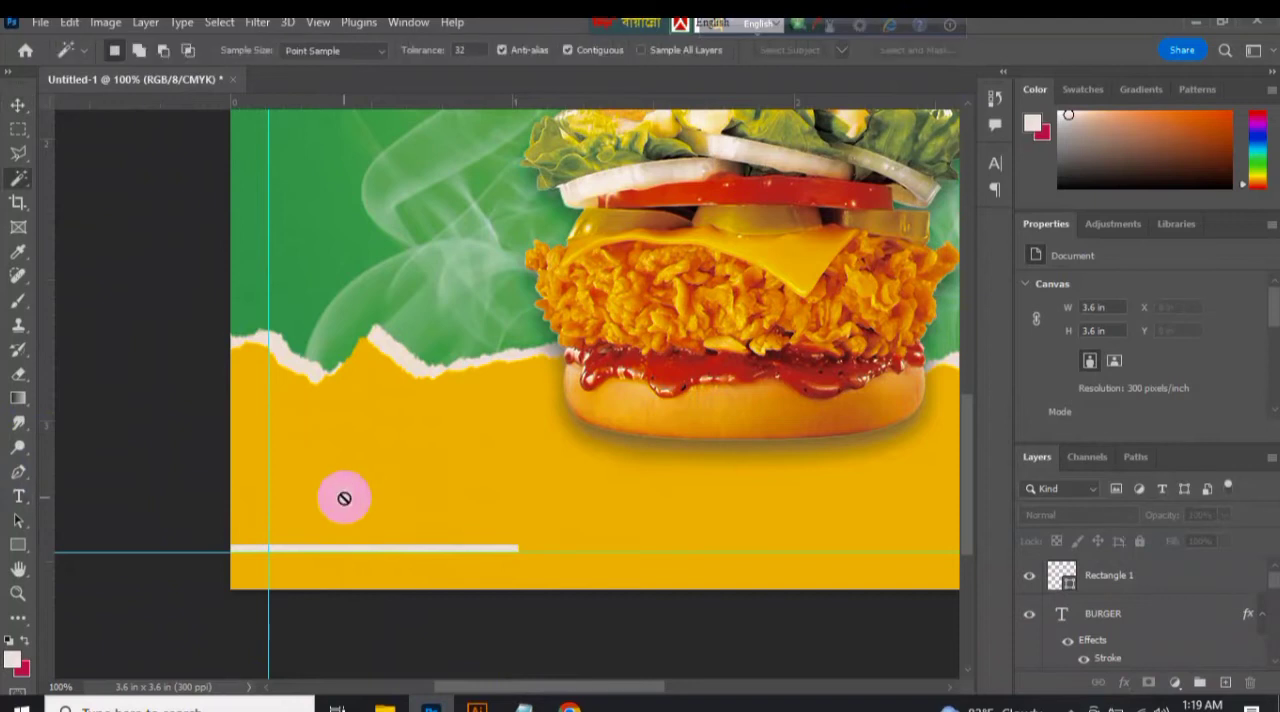
left_click(344, 498)
left_click(599, 284)
left_click(384, 456)
left_click(602, 285)
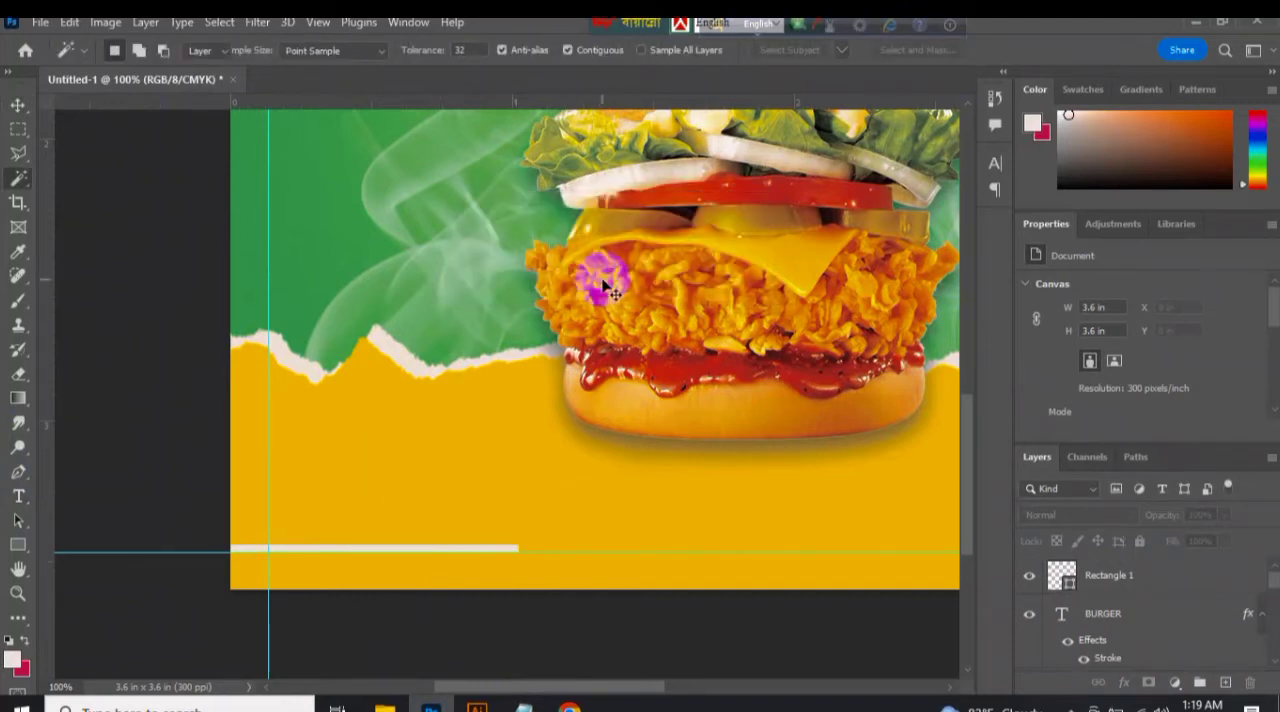
left_click(18, 496)
left_click(356, 463)
type("www.")
type("yoursitename.com")
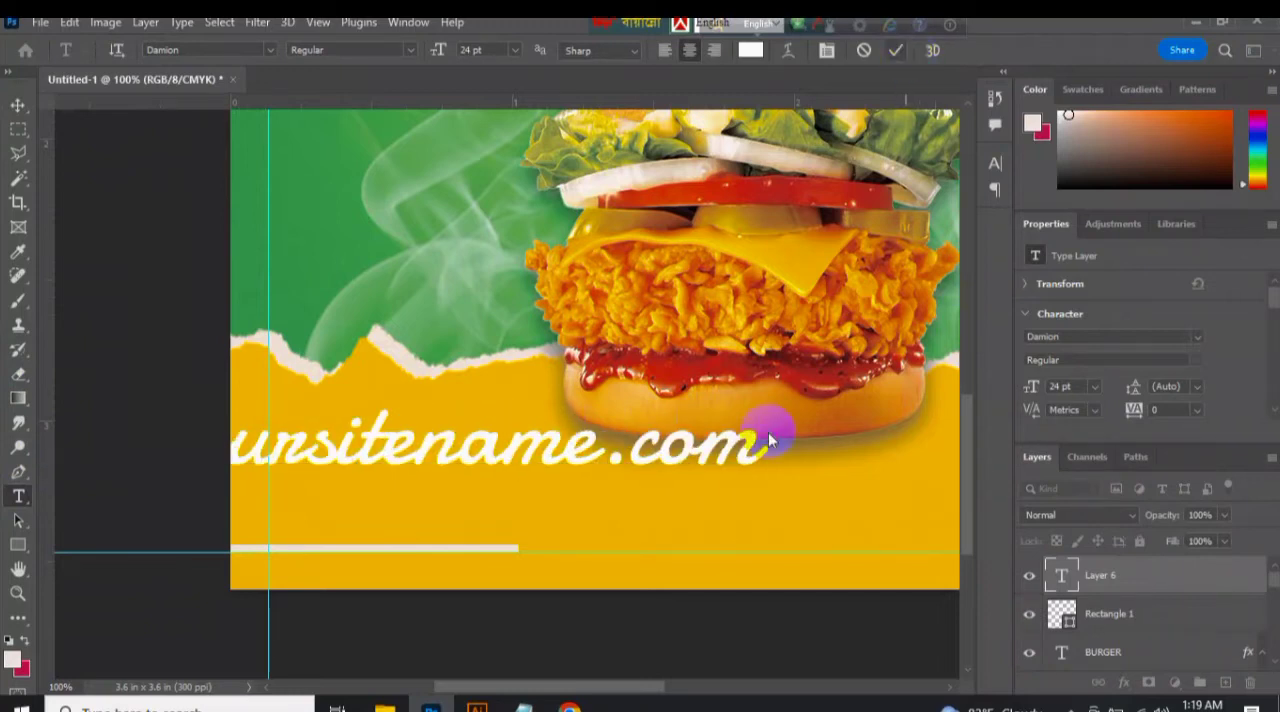
key("ctrl+Return")
key("v")
Format the website text in Roboto Regular at 8 pt and place it just above the thin bar.
left_click_drag(423, 457, 590, 477)
type("robo")
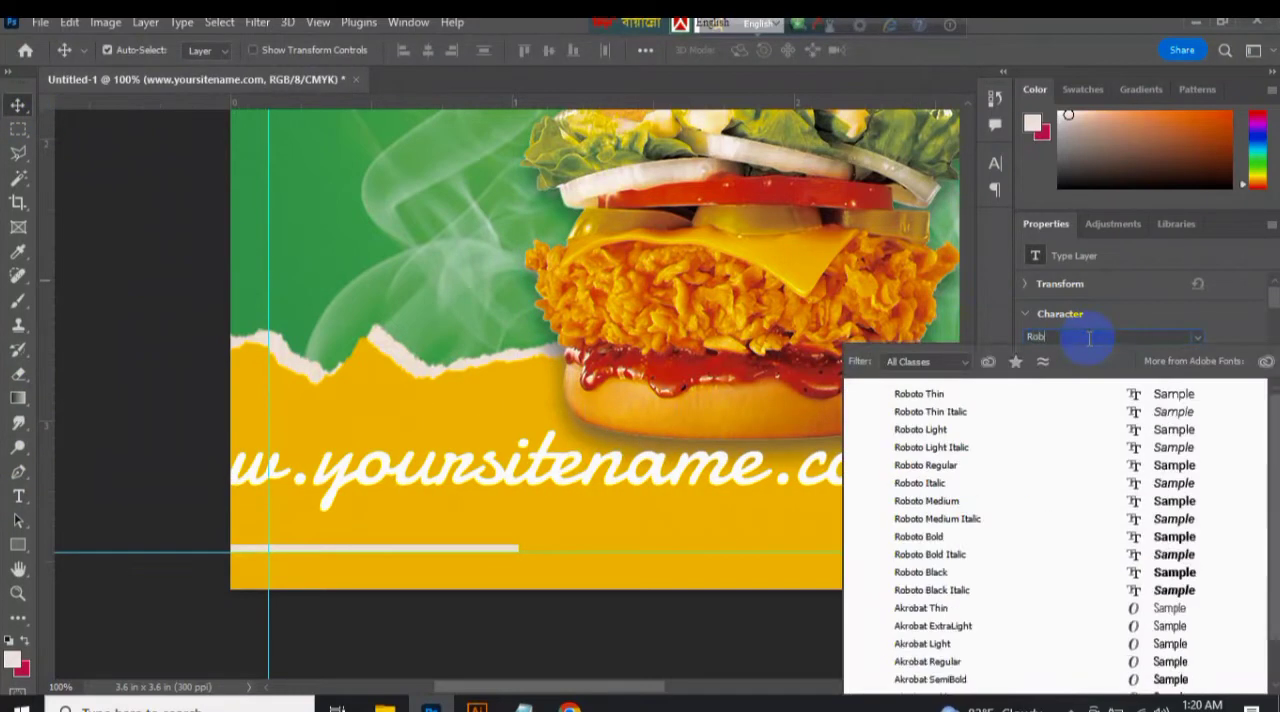
left_click(983, 465)
key("ctrl+minus")
left_click(1094, 386)
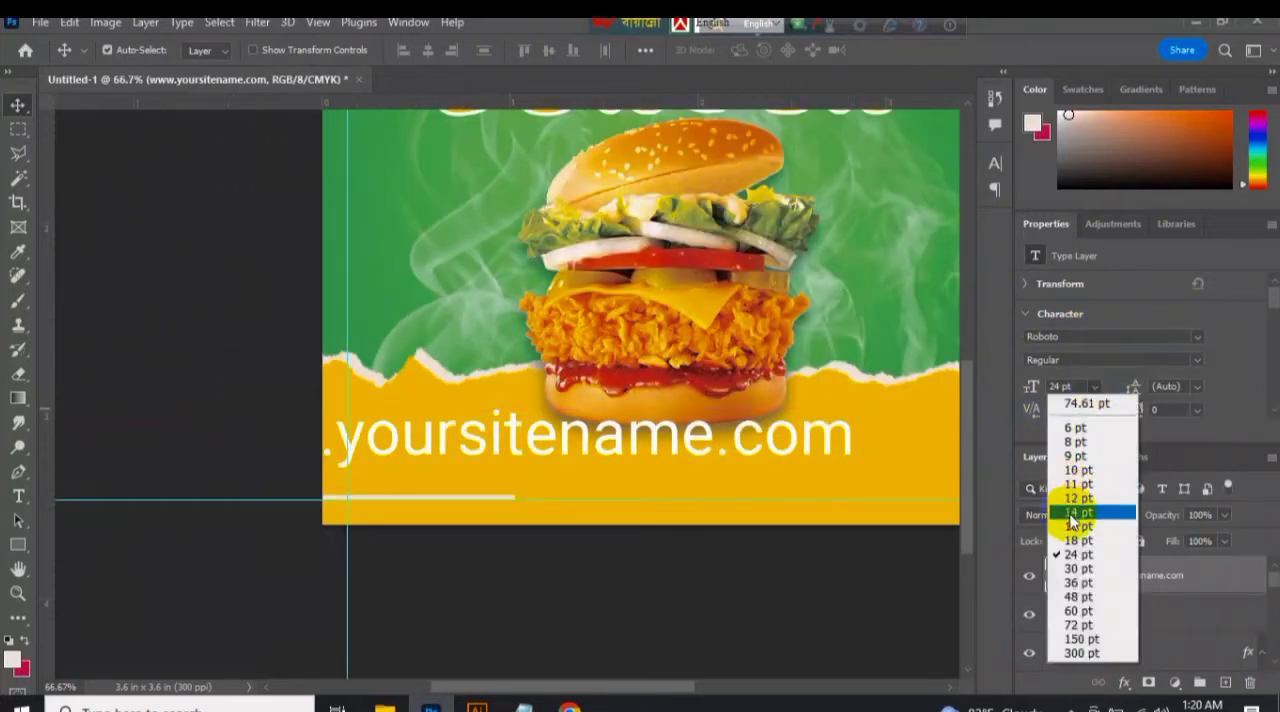
left_click(1088, 489)
left_click_drag(467, 465, 513, 501)
left_click(1094, 386)
left_click(1085, 394)
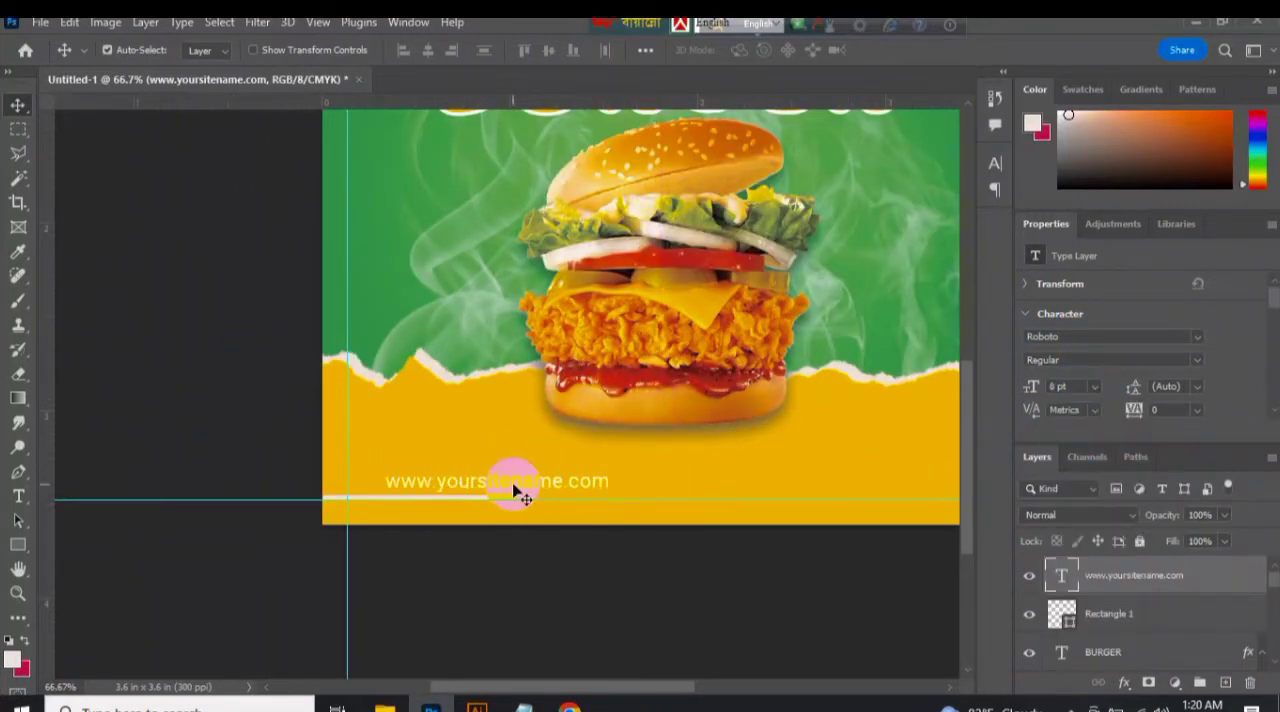
Duplicate the website text towards the strip's right end and change the copy to Order Now.
left_click_drag(633, 697, 710, 697)
left_click_drag(361, 490, 662, 490)
left_click(18, 545)
left_click(18, 496)
left_click_drag(490, 484, 727, 489)
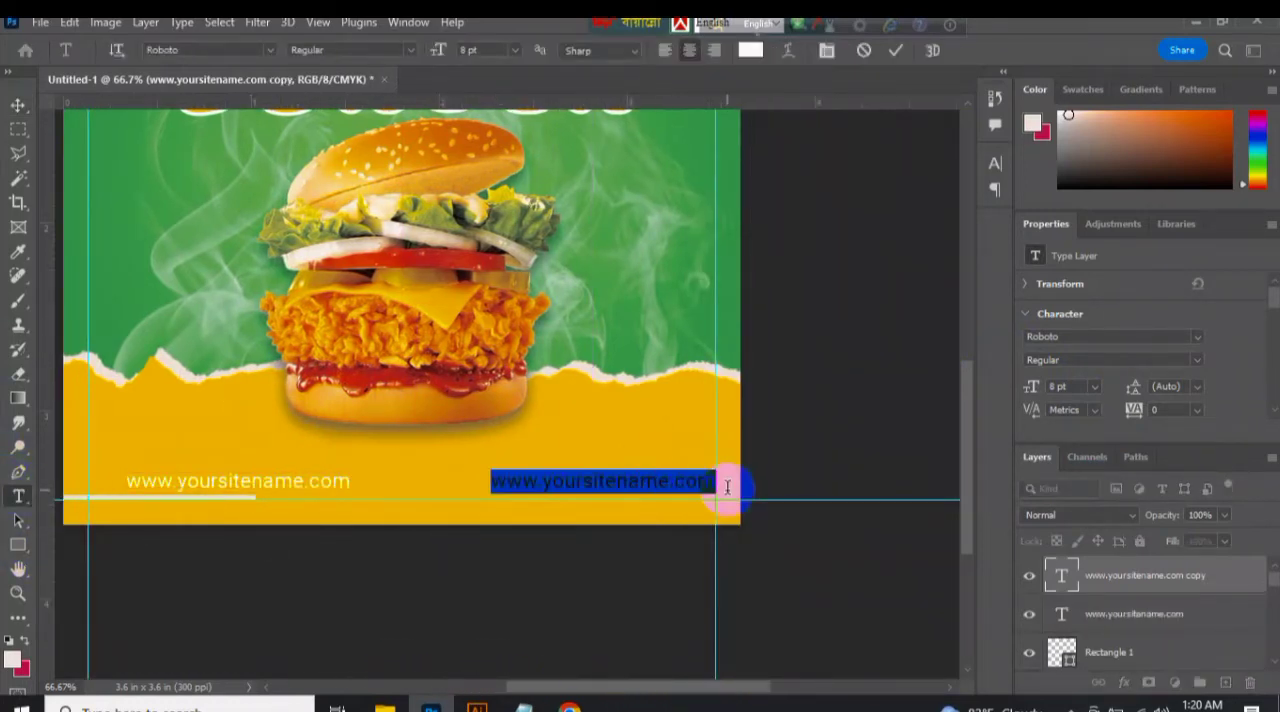
left_click(901, 52)
key("v")
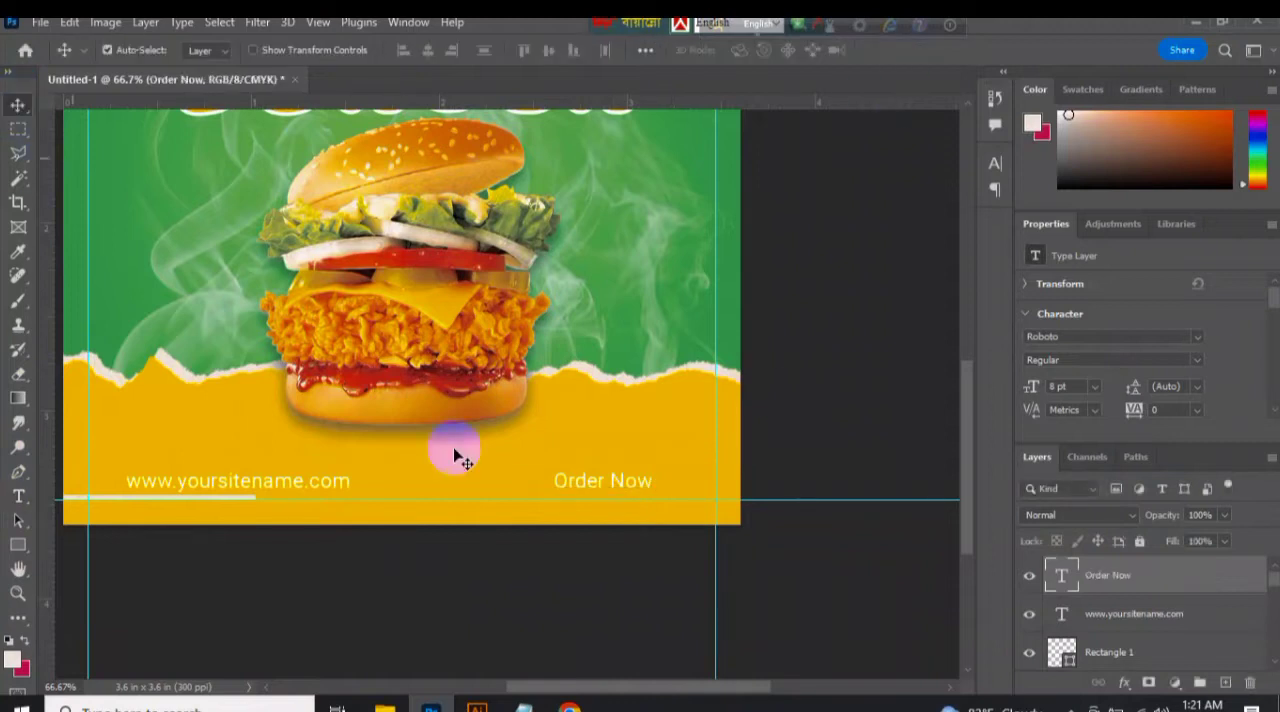
Move Order Now against the right guide, roughly level with the website text.
left_click(340, 484, "shift")
left_click(548, 51)
left_click(667, 482)
left_click(671, 486)
left_click_drag(1274, 298, 1276, 310)
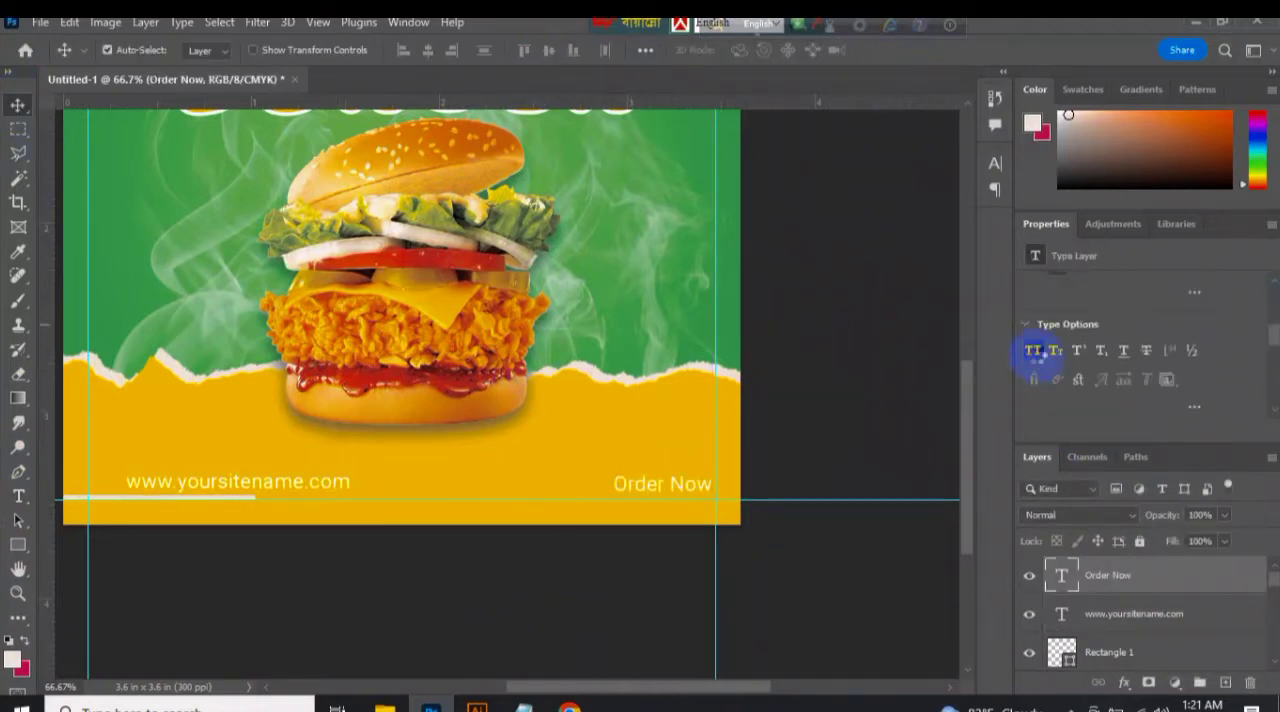
left_click(875, 399)
Start importing brushes for the Brush tool and open the Ps > Brush folder on New Volume (E:).
left_click(18, 300)
left_click(118, 50)
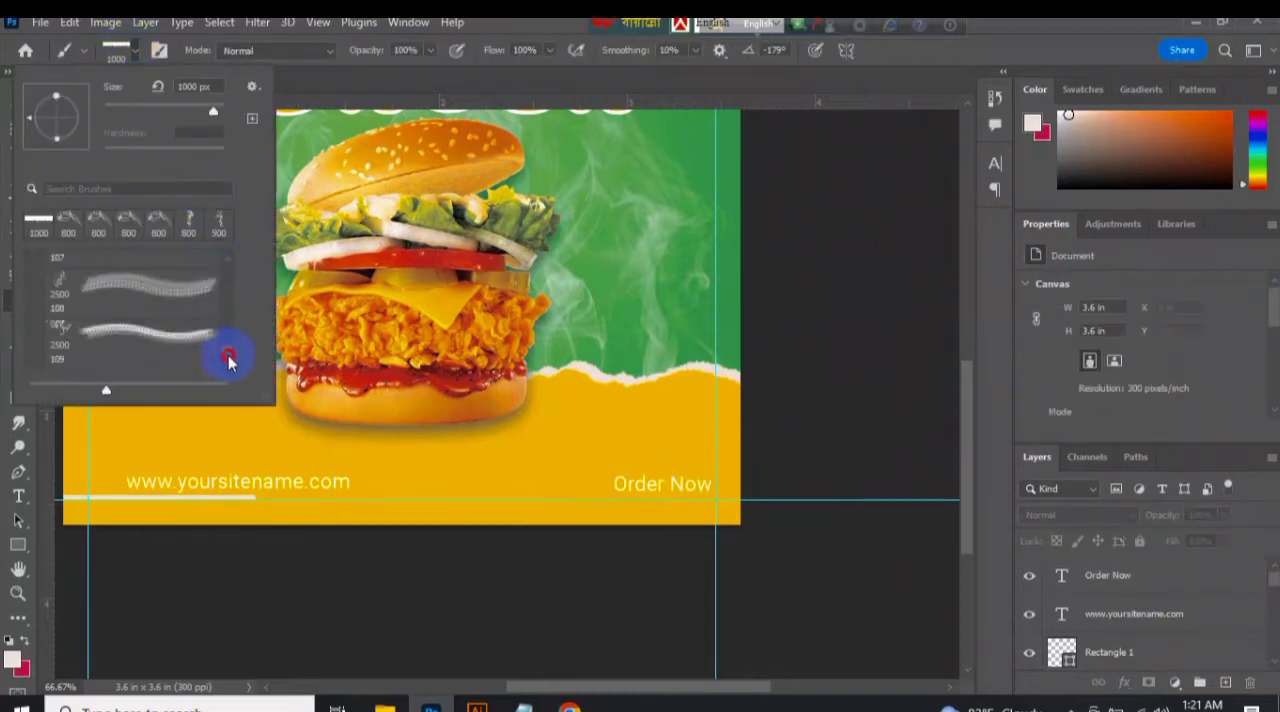
left_click(252, 86)
left_click(340, 357)
left_click(105, 116)
left_click(105, 116)
left_click(105, 116)
scroll(443, 371, "down", 3)
left_click(566, 223)
left_click(496, 484)
left_click(222, 221)
left_click(496, 484)
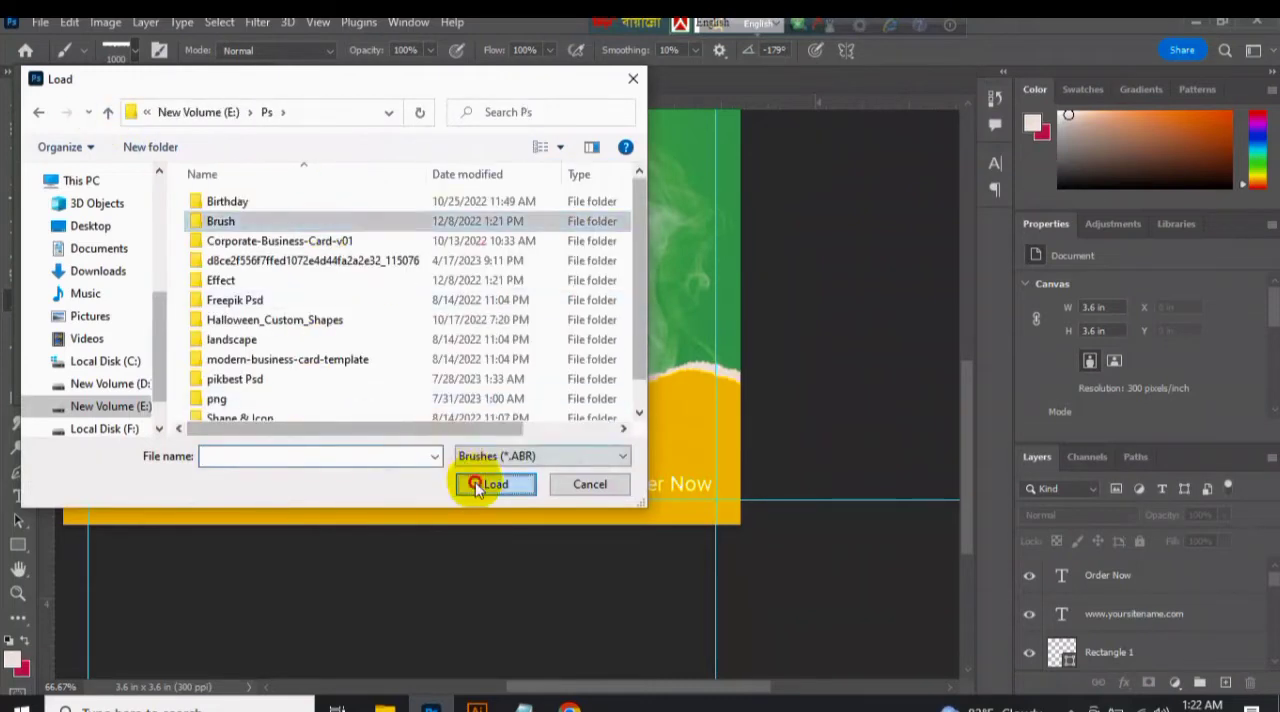
Find the Underline Photoshop Brushes 1 file in the Brush folder and load it.
left_click(329, 194)
key("Down")
key("Down")
key("Down")
key("Down")
key("Down")
key("Down")
key("Down")
key("Down")
key("Down")
key("Down")
key("Down")
key("Down")
key("Down")
key("Down")
key("Down")
key("Down")
key("Down")
key("Down")
key("Down")
key("Down")
key("Down")
key("Down")
key("Down")
key("Down")
key("Down")
key("Down")
key("Down")
key("Down")
key("Down")
key("Down")
key("Down")
key("Down")
key("Down")
key("Down")
key("Down")
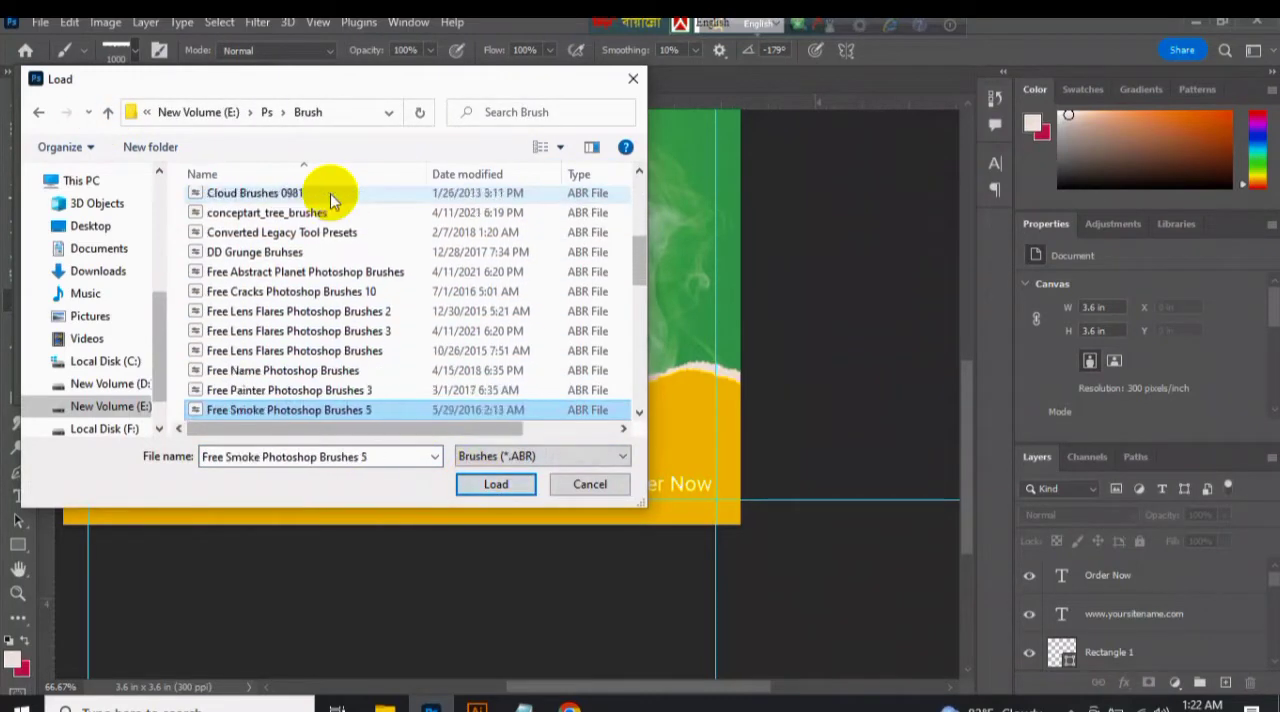
key("Down")
key("Down")
key("Down")
key("Down")
key("Down")
key("Down")
key("Down")
key("Down")
key("Down")
key("Down")
key("Down")
key("Down")
key("Down")
key("Down")
key("Down")
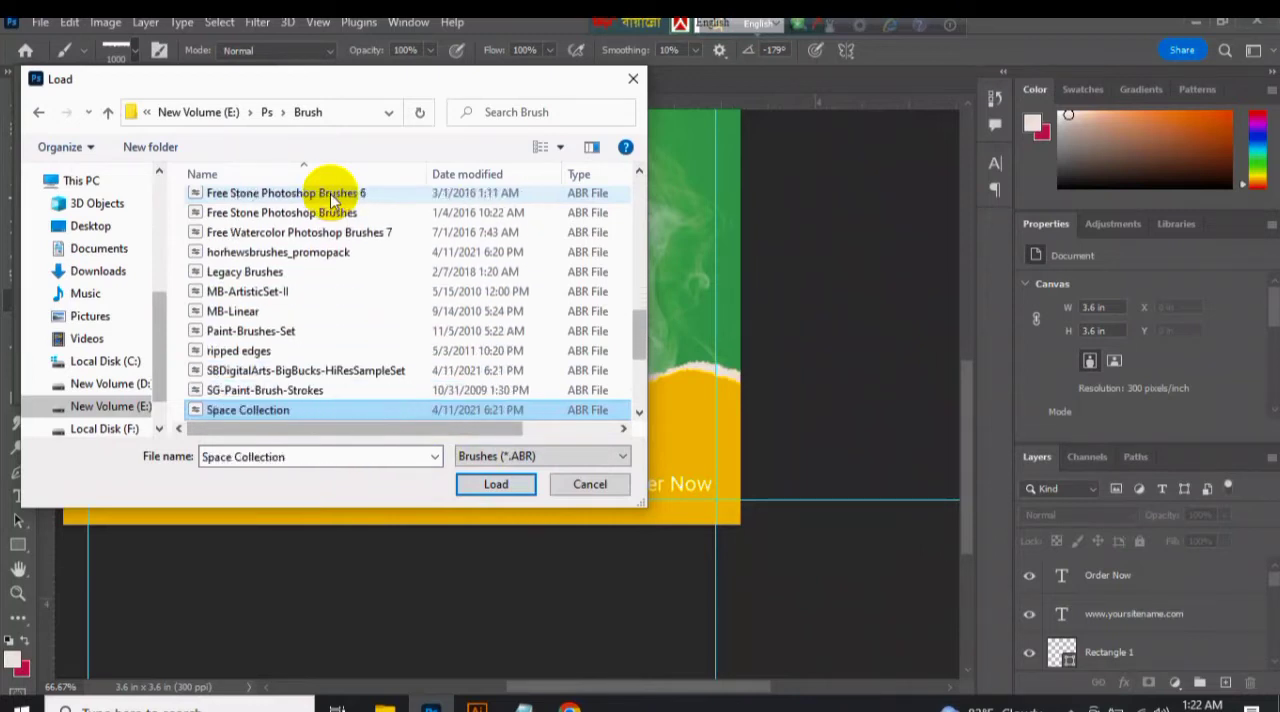
left_click(345, 331)
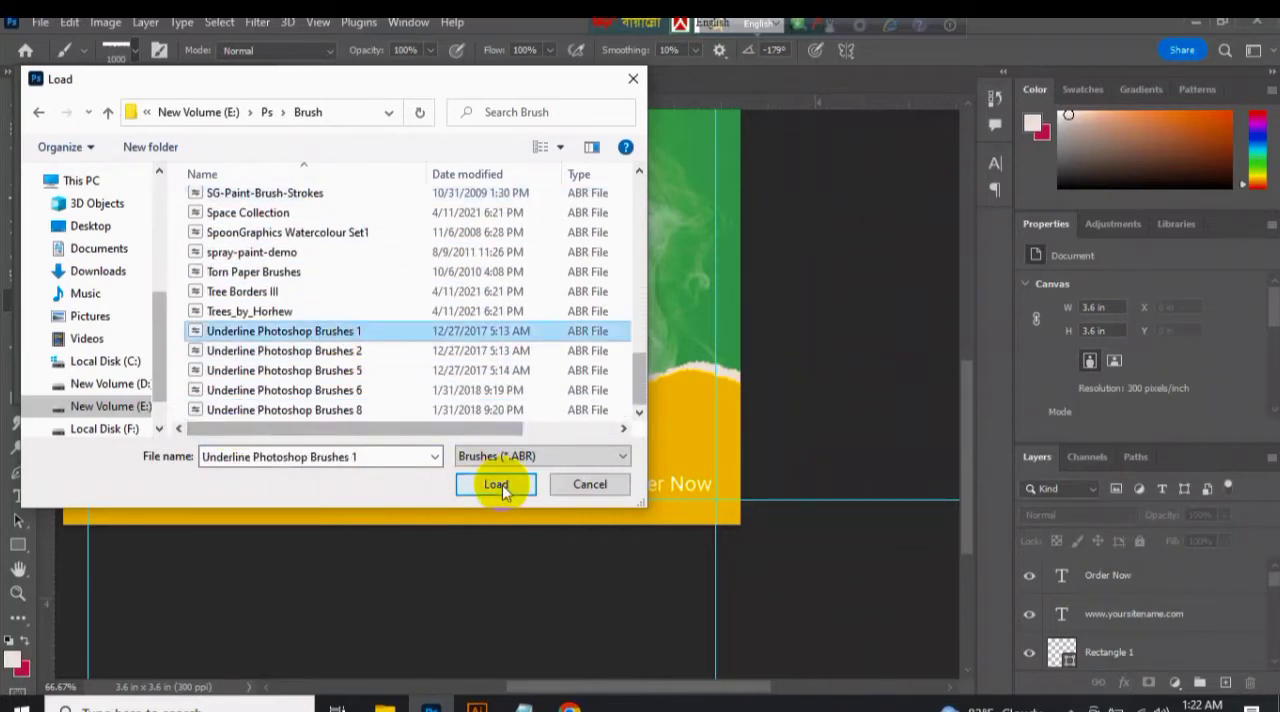
left_click(500, 485)
Look through the loaded underline brush presets, and through the brush files of the Brush folder in File Explorer.
mouse_move(230, 278)
left_mouse_down()
mouse_move(228, 363)
mouse_move(227, 264)
left_mouse_up()
left_click(228, 363)
left_click(35, 285)
left_click(38, 342)
left_click(229, 352)
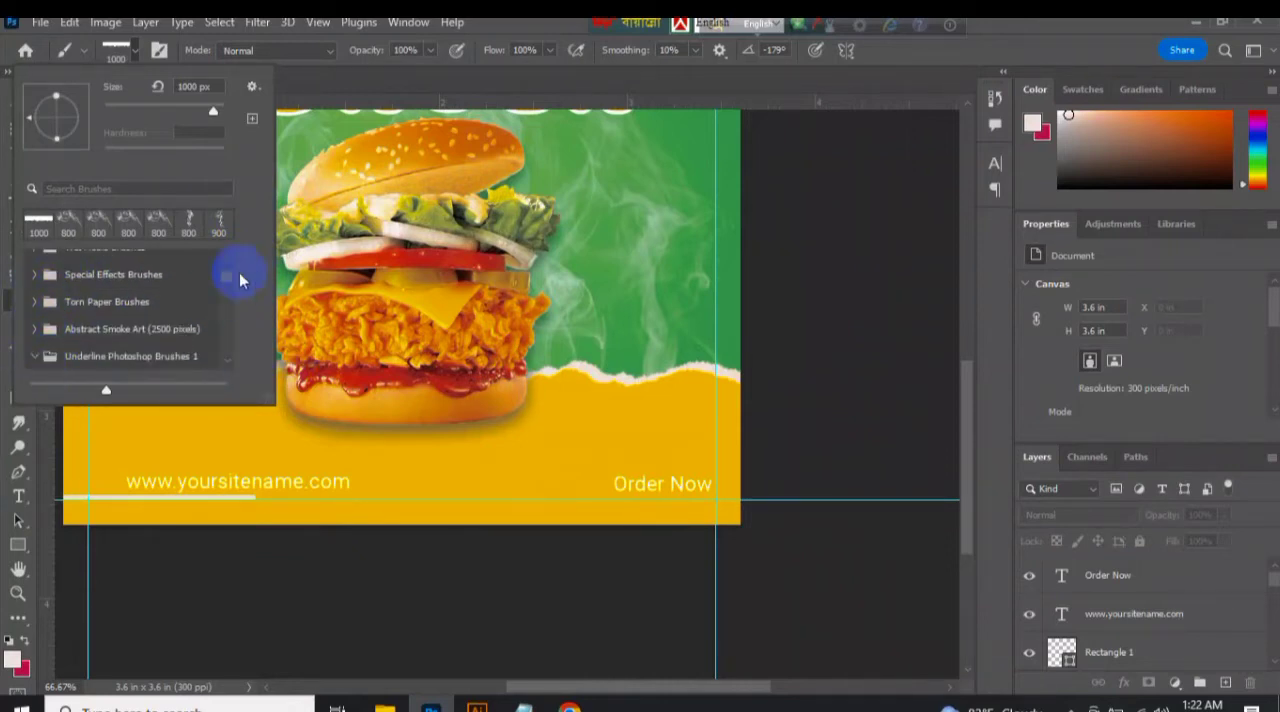
scroll(143, 316, "down", 2)
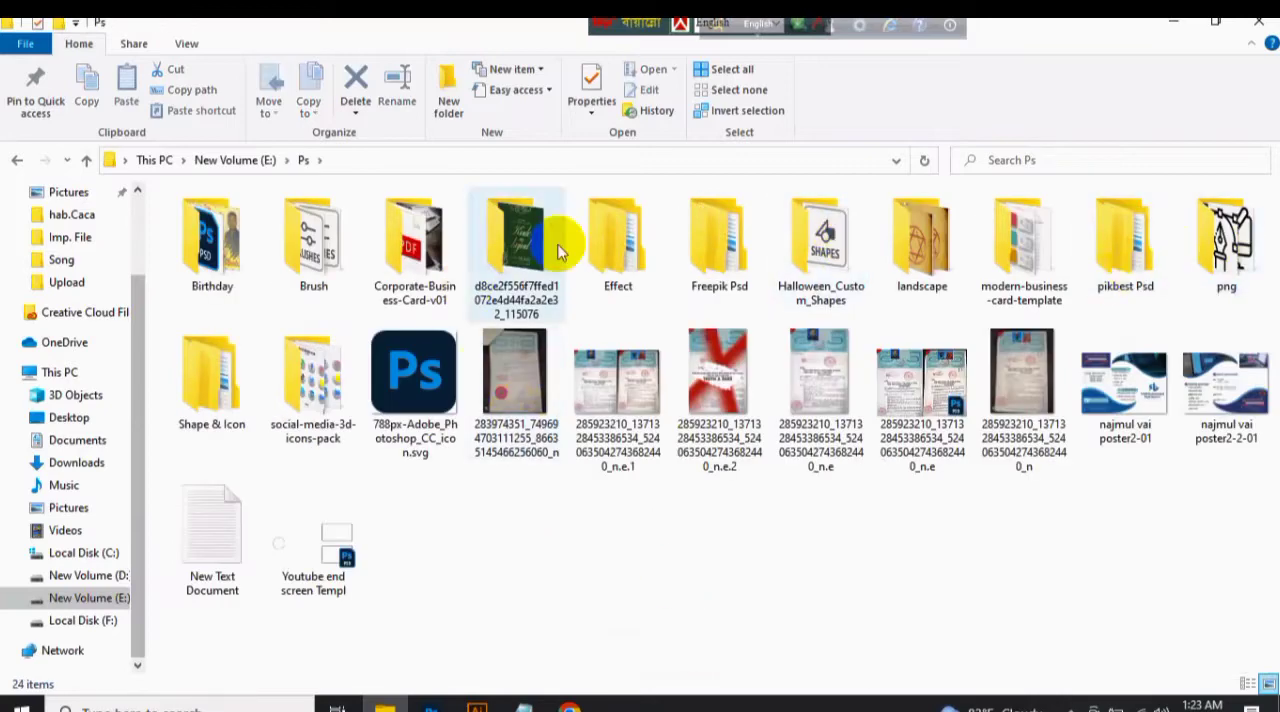
double_click(313, 245)
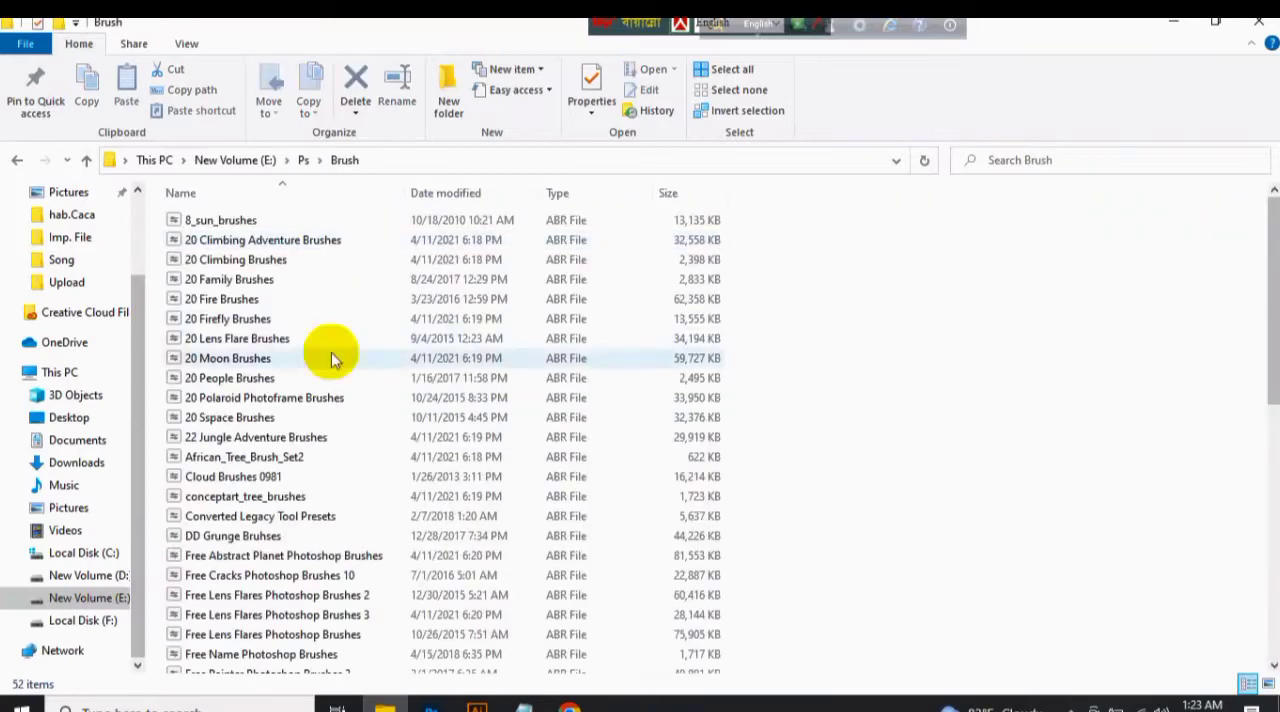
left_click_drag(1273, 302, 1273, 556)
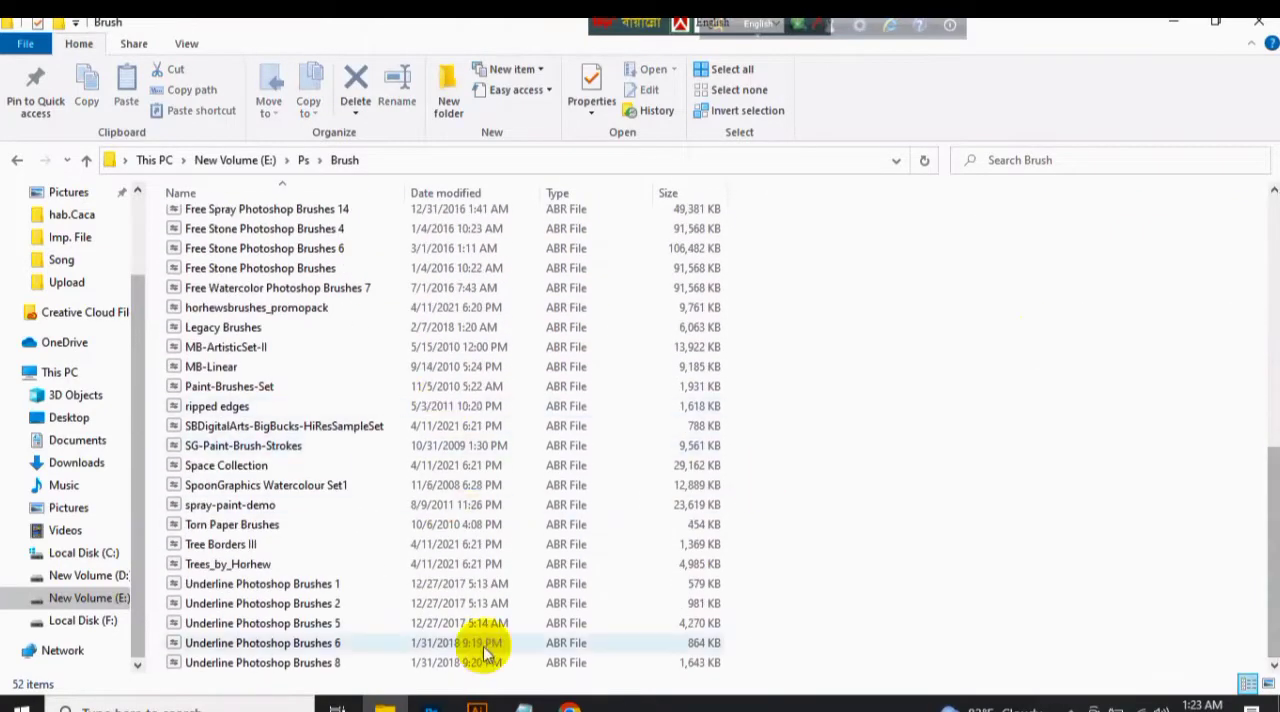
Switch to Chrome, search Google for "arrow brush" and check the Brusheezy Free Arrow Brushes result.
left_click(570, 707)
key("ctrl+w")
left_click(471, 25)
type("arrow brush")
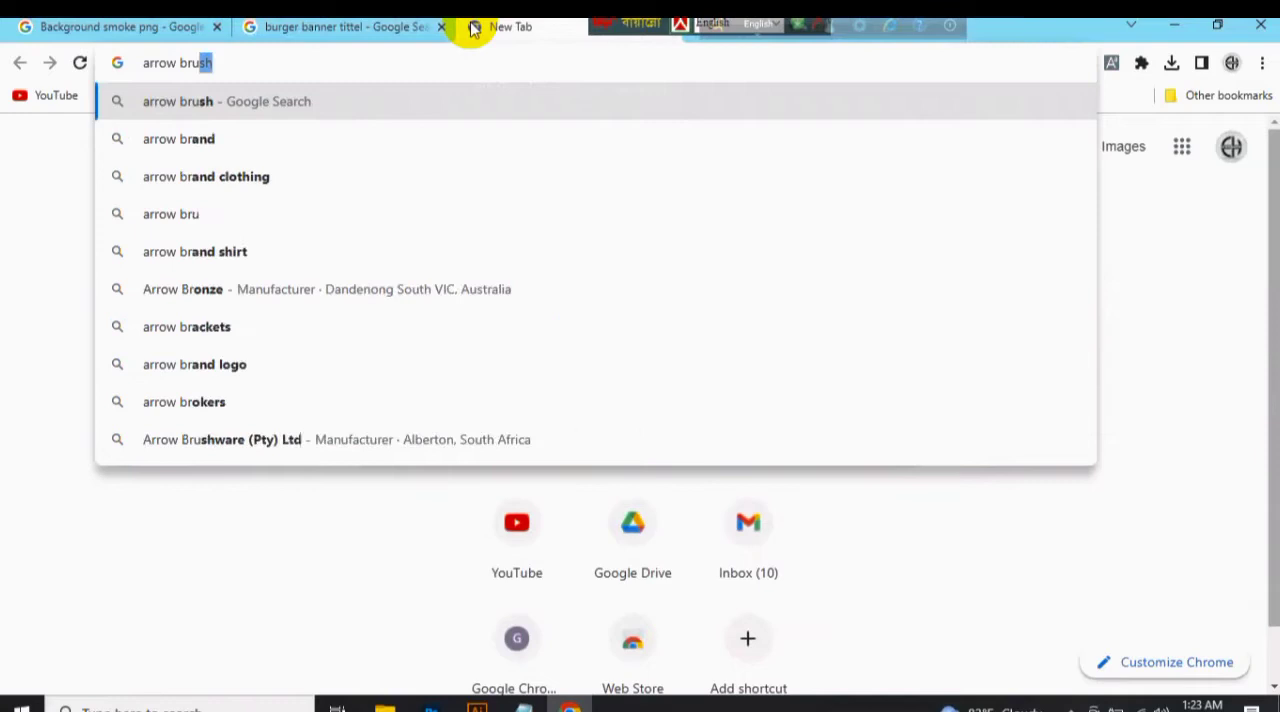
key("Return")
left_click(230, 663)
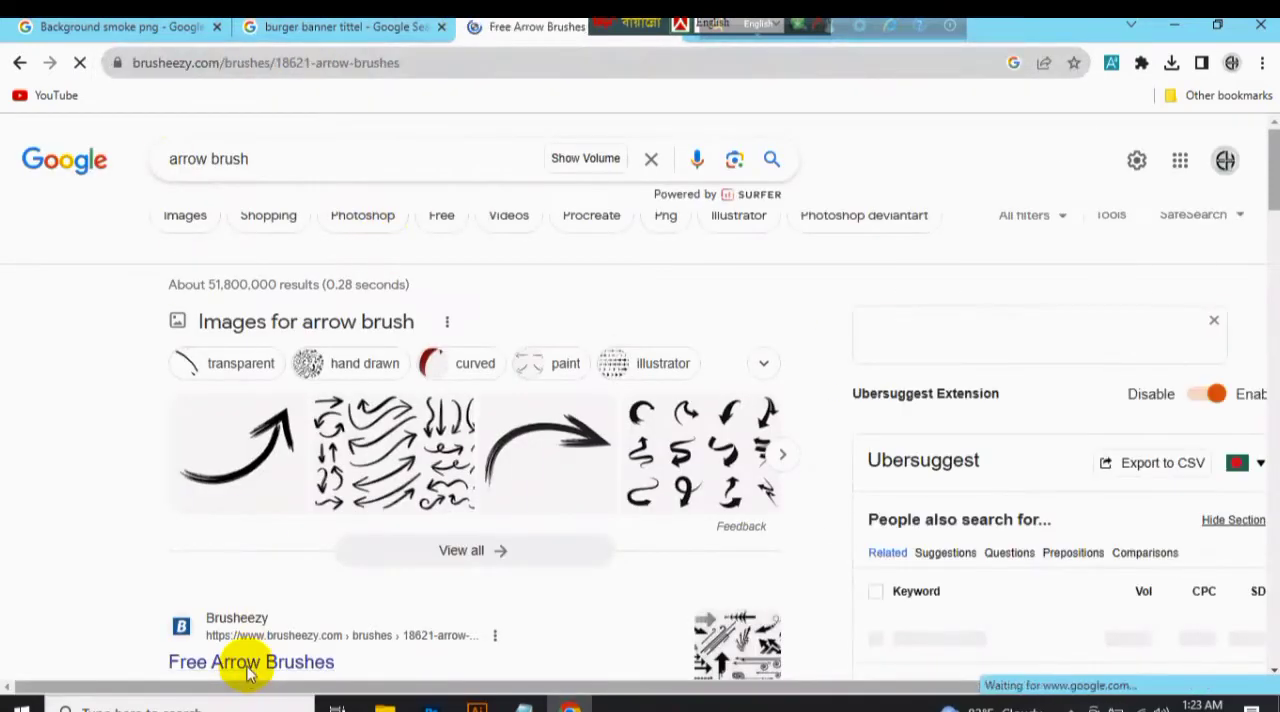
left_click(20, 62)
Search Google for "food banner arrow brush" and look through its image results.
left_click(168, 159)
type("food banner")
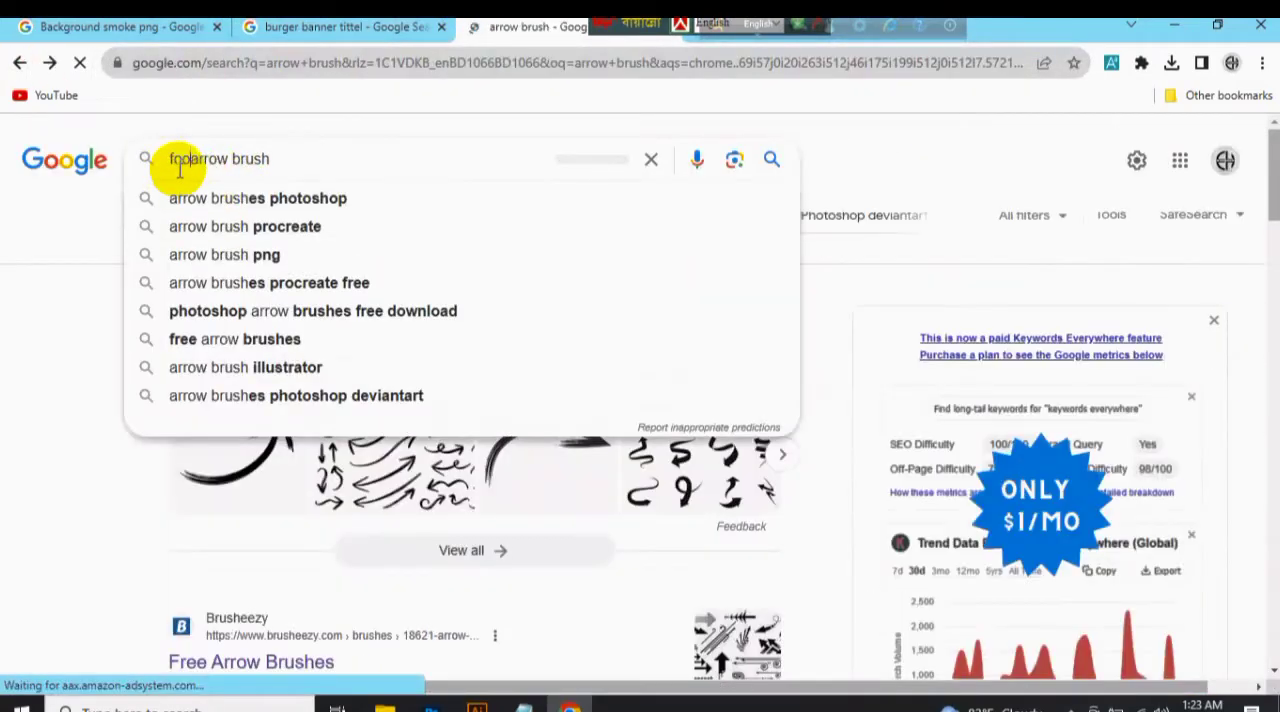
key("Return")
scroll(652, 345, "down", 5)
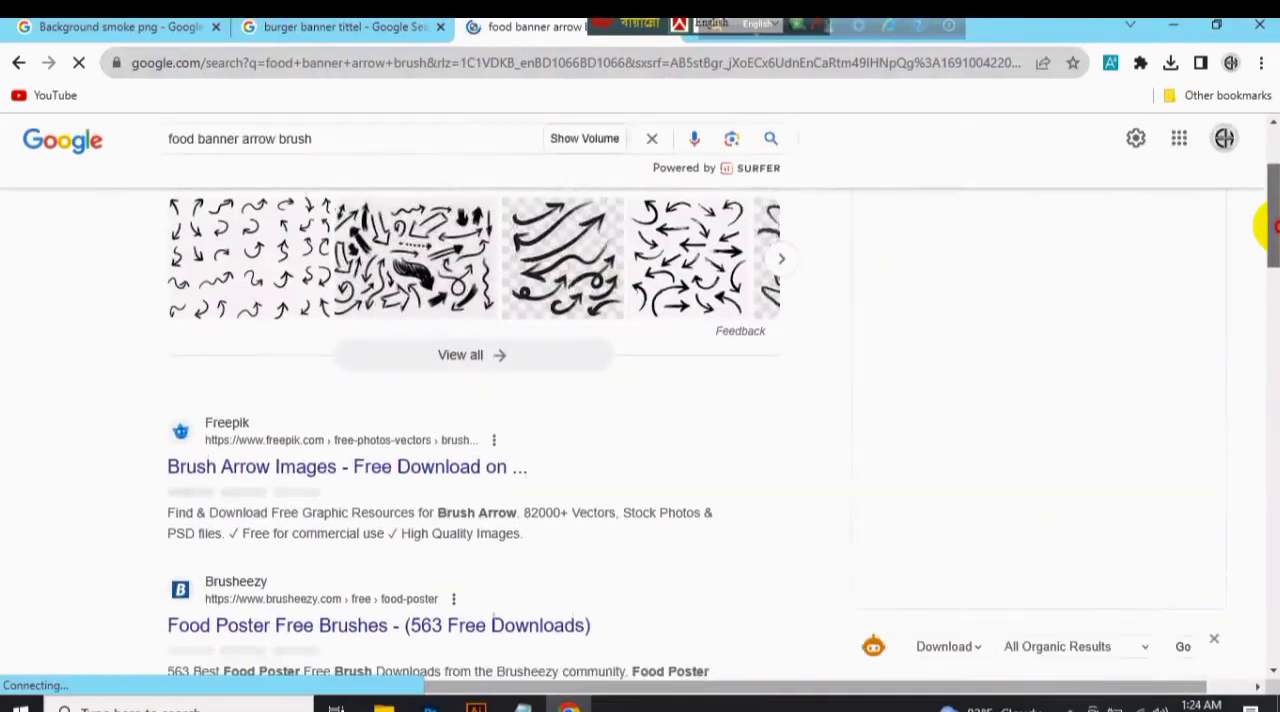
left_click(520, 360)
left_click_drag(1268, 190, 1275, 558)
left_click(19, 62)
Search Google for "food banner arrow png" and return to the arrow brush results.
left_click_drag(1270, 250, 1268, 164)
left_click(298, 160)
double_click(298, 160)
type("png")
key("Return")
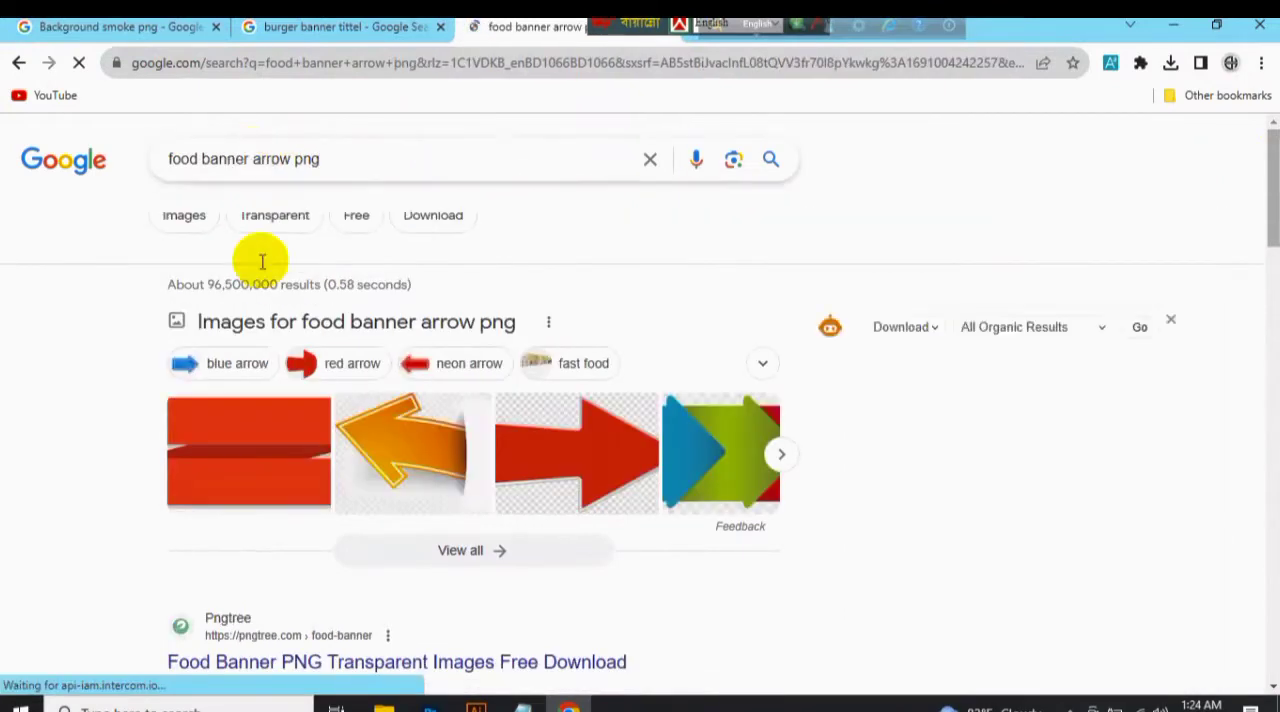
left_click(19, 62)
Open the image results for "food banner arrow brush" and copy an arrow picture.
left_click(198, 217)
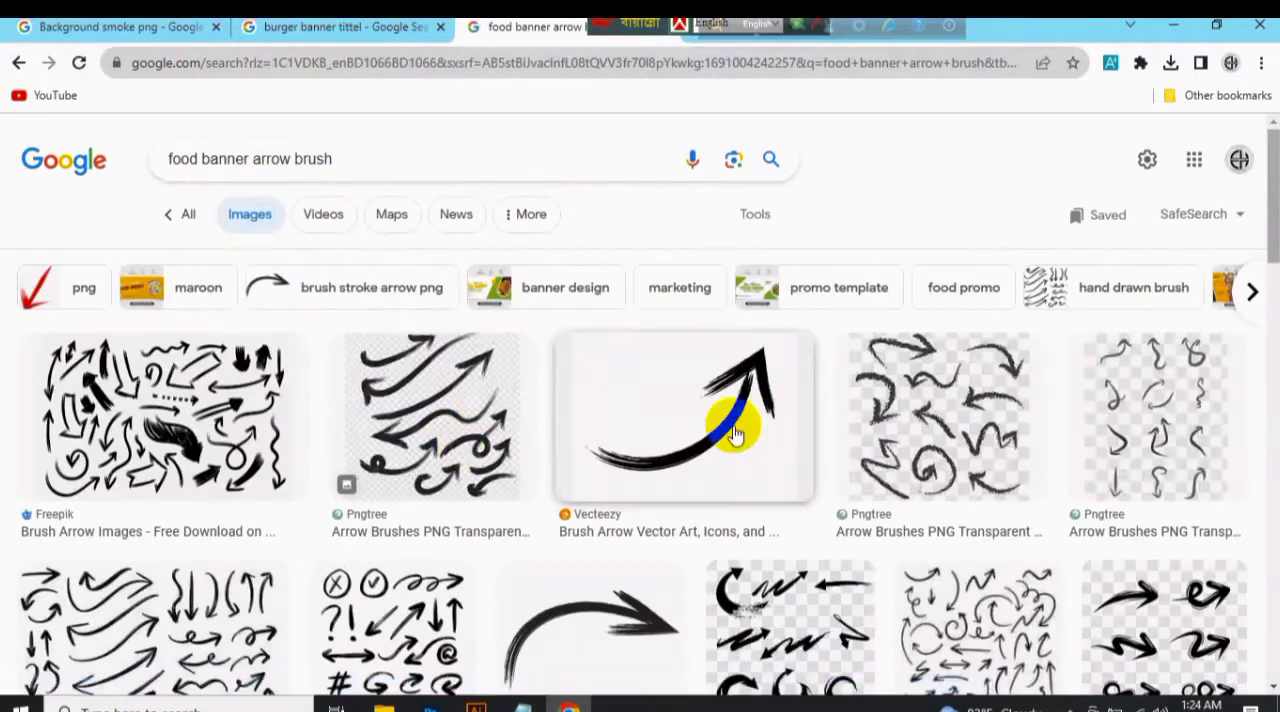
left_click_drag(1273, 218, 1277, 261)
scroll(1264, 255, "up", 2)
right_click(614, 226)
left_click(742, 412)
Switch back to Photoshop and paste the copied arrow picture as a new layer directly above the gradient fill.
key("alt+Tab")
key("ctrl+v")
key("ctrl+minus")
key("ctrl+minus")
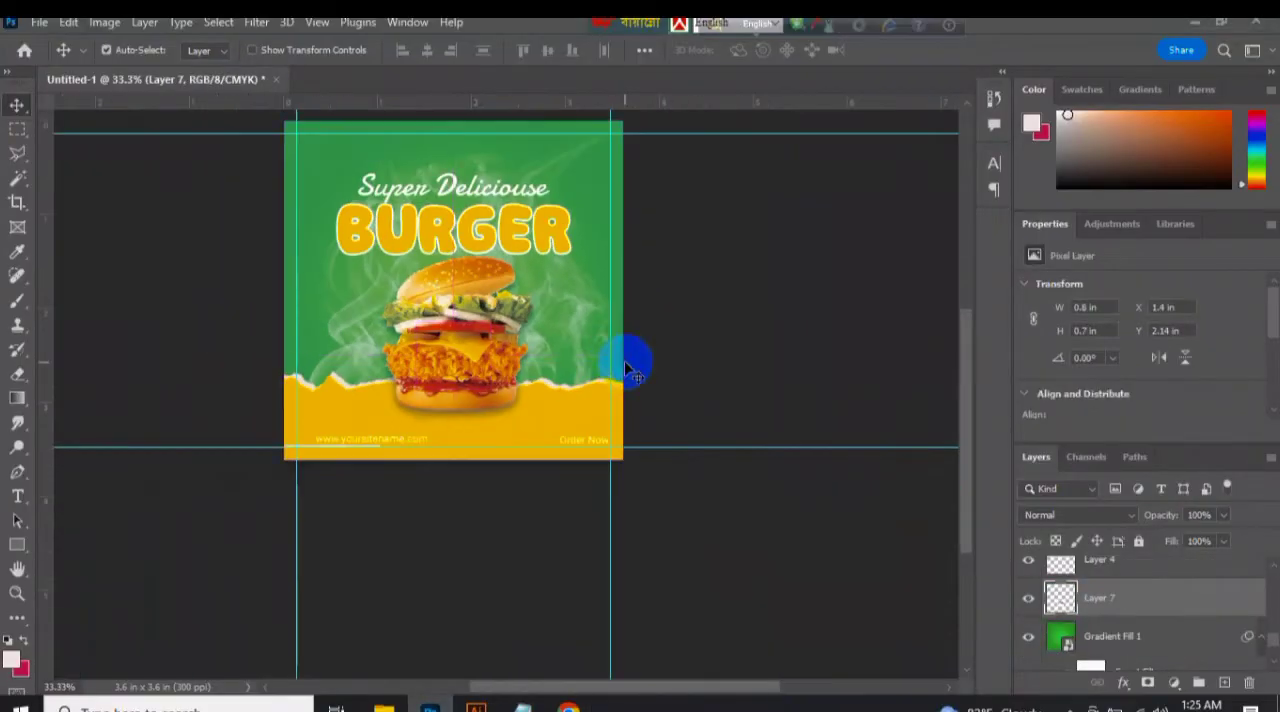
Move the pasted arrow layer to the top of the layer stack, above Layer 6.
left_click_drag(1272, 638, 1240, 573)
left_click(1274, 571)
left_click(1273, 659)
left_click_drag(1218, 655, 1206, 563)
left_click(1274, 567)
left_click_drag(1270, 622, 1206, 554)
left_click(1271, 663)
left_click(1274, 568)
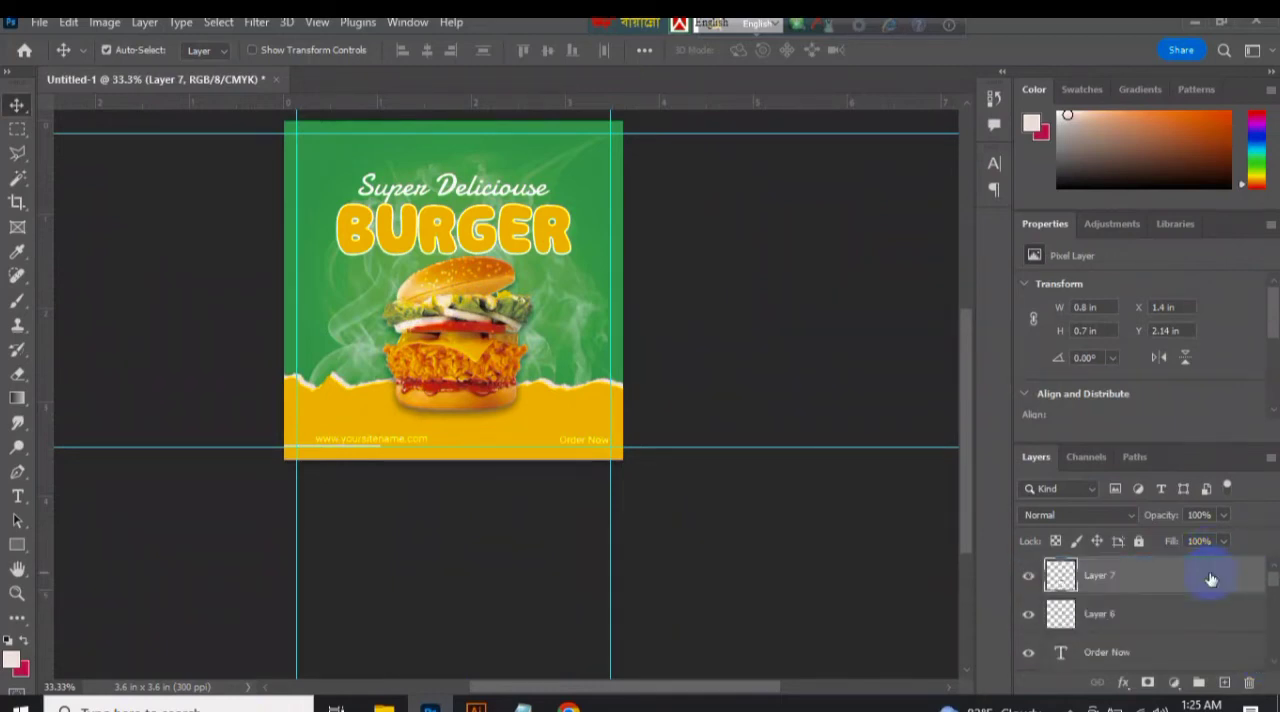
Rotate the arrow picture by 75° and place it beside the burger, just above the Order Now text.
key("ctrl+t")
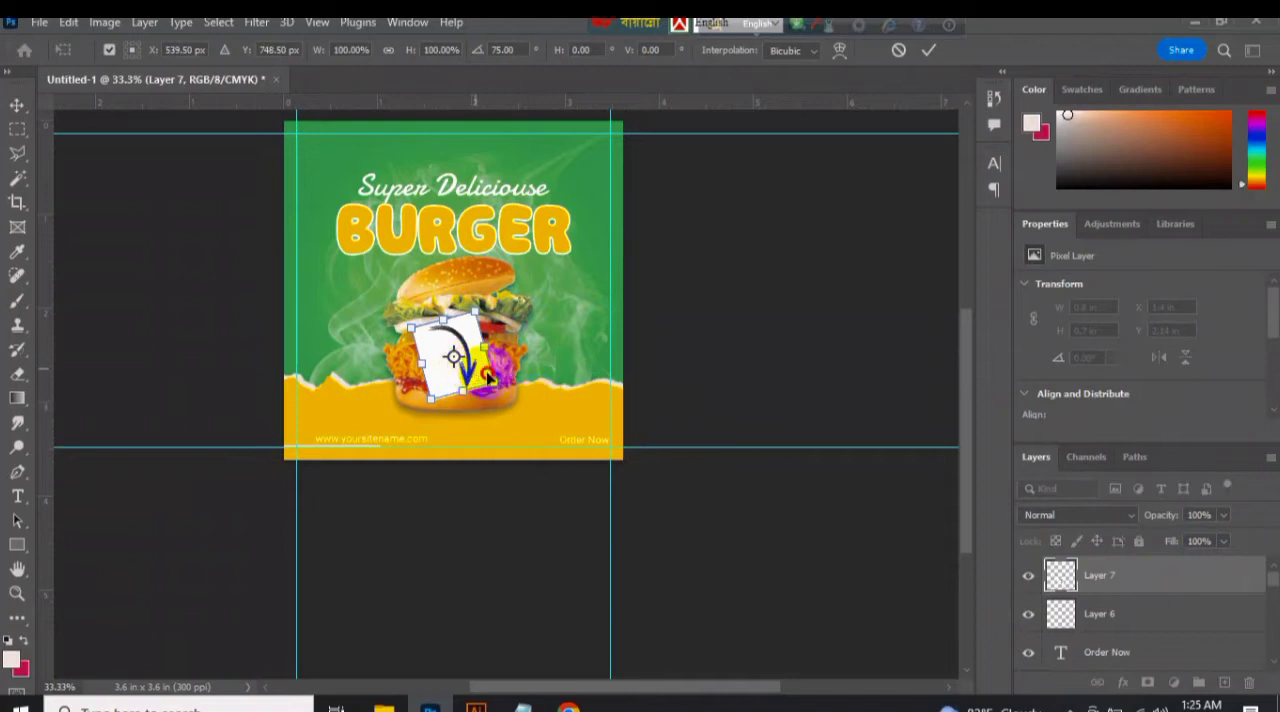
left_click_drag(488, 378, 584, 428)
left_click(930, 50)
Select the white background around the black arrow and delete it.
key("ctrl+plus")
key("ctrl+plus")
left_click(218, 22)
left_click(323, 243)
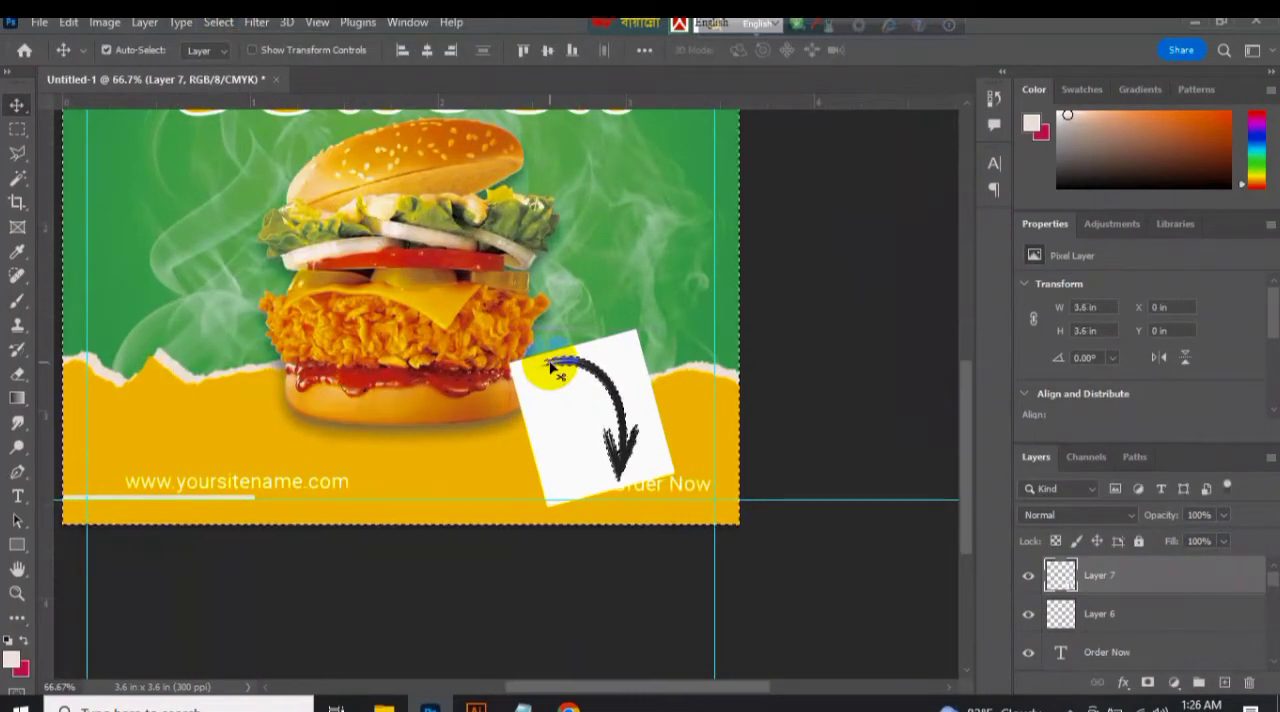
key("Delete")
Apply a Color Overlay of f2e7e2 to the arrow layer.
left_click(1178, 685)
left_click(1202, 366)
left_click(1138, 253)
left_click(1172, 685)
left_click(1150, 350)
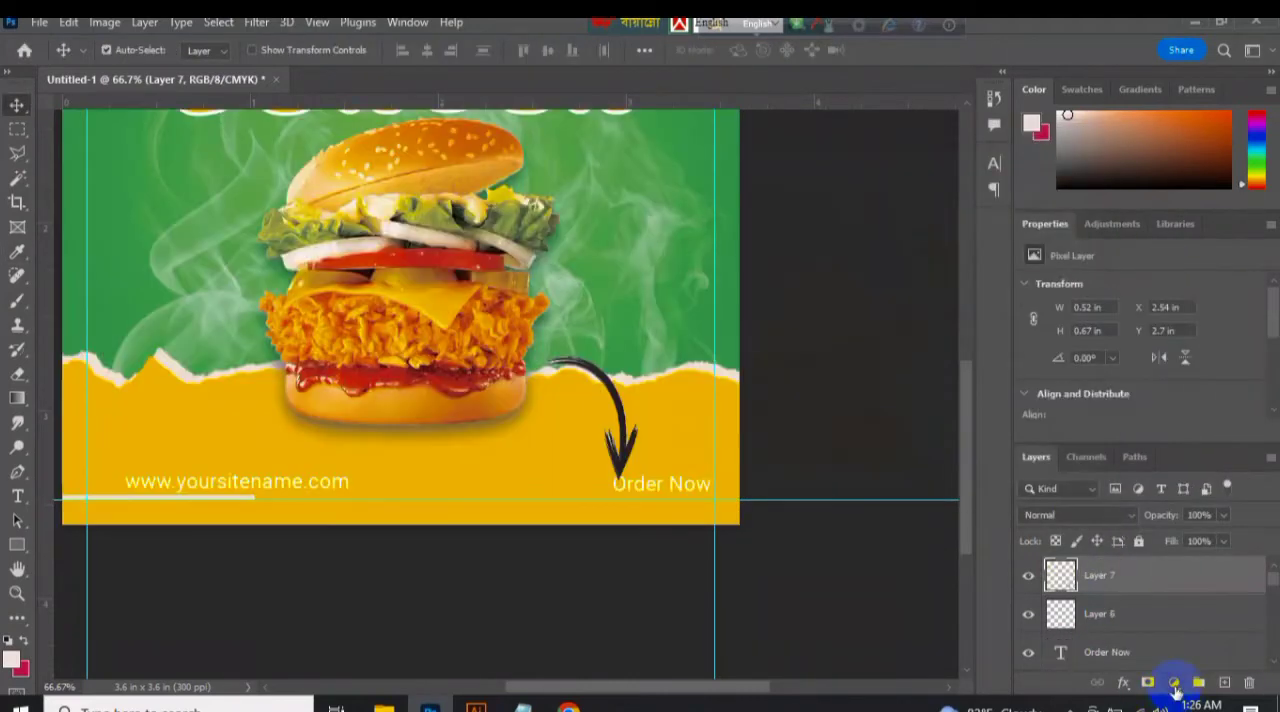
left_click(1123, 684)
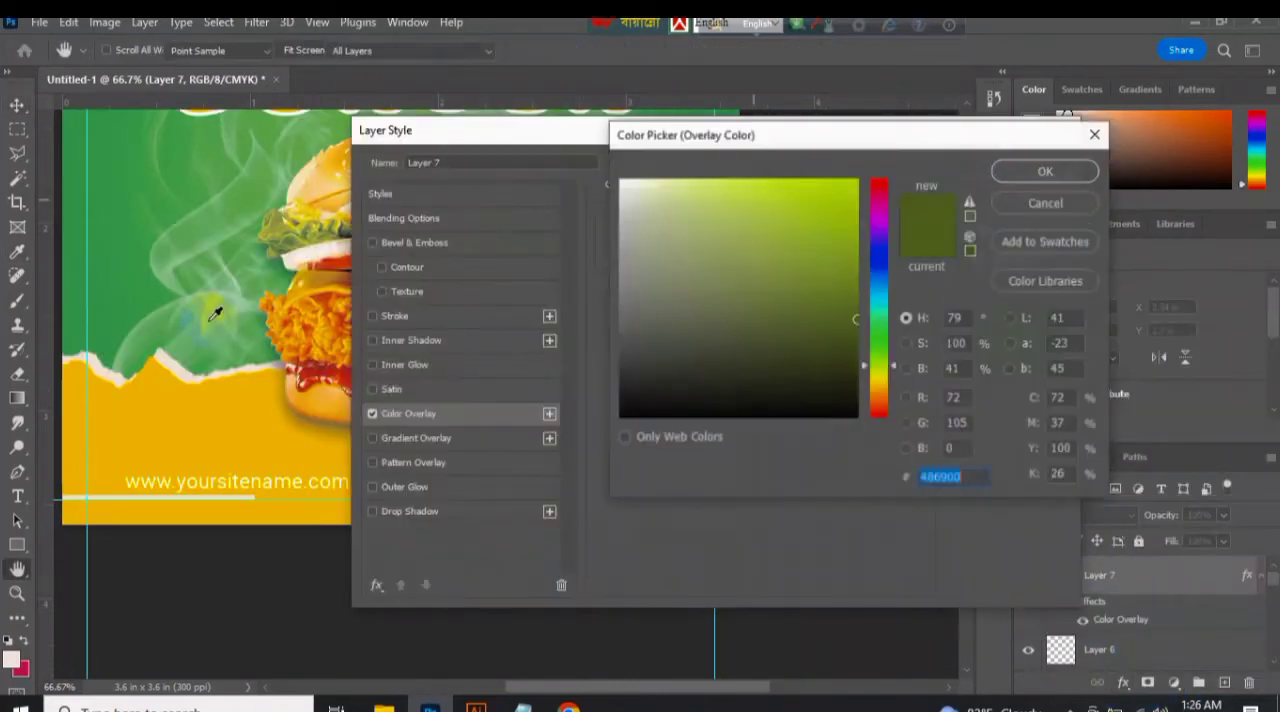
left_click(174, 363)
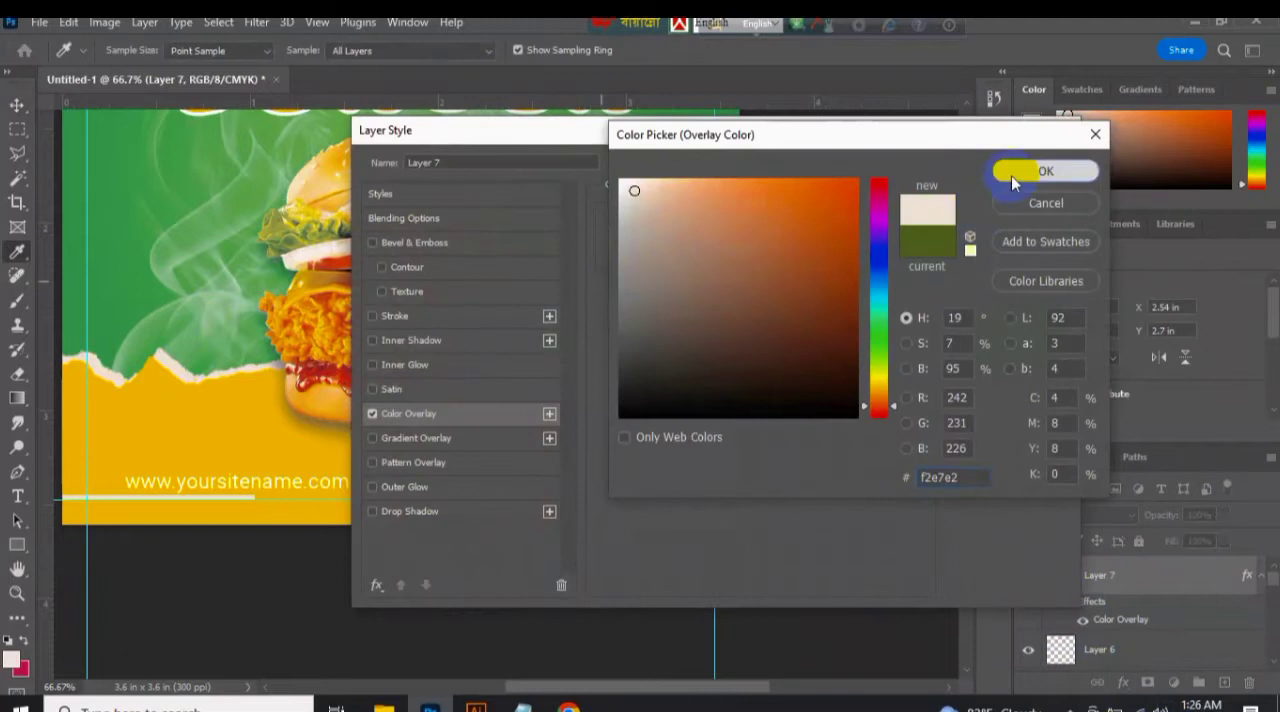
left_click(1014, 177)
left_click(1014, 173)
Scale the arrow to about 67%, rotate it -15° and position it pointing down at the Order Now text.
left_click(629, 429)
key("ctrl+t")
left_click_drag(637, 358, 638, 391)
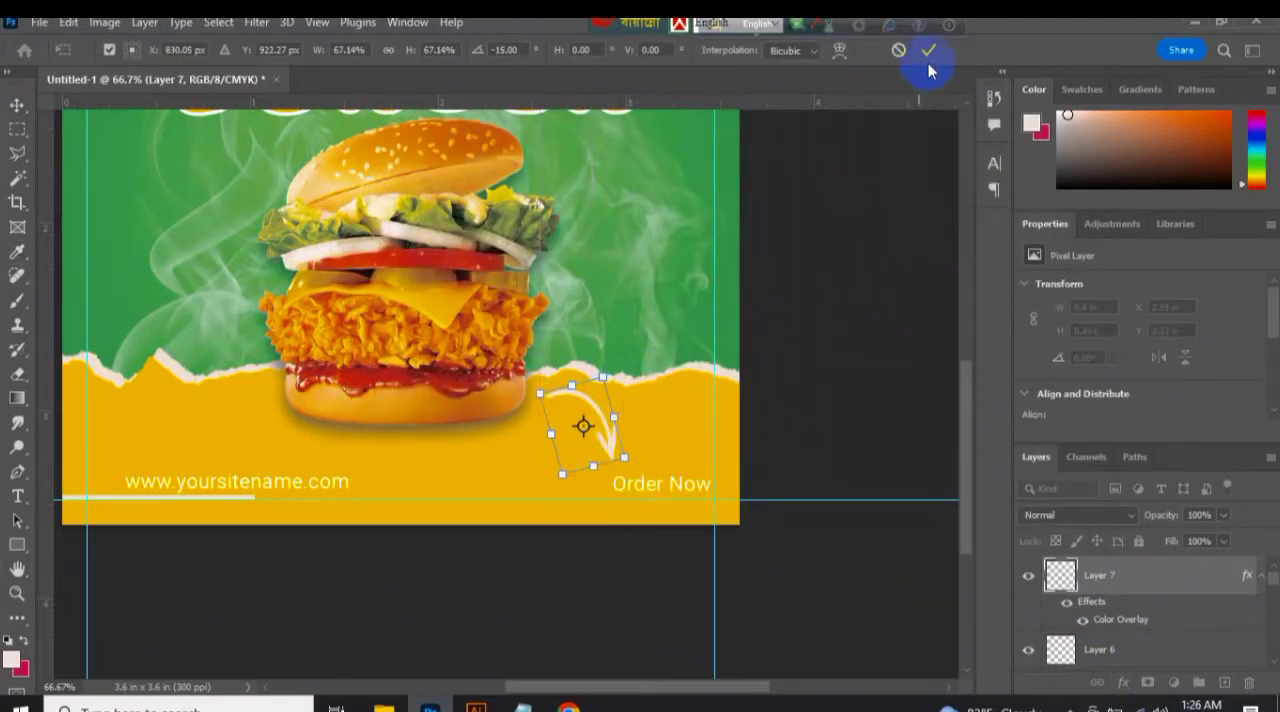
left_click(929, 50)
Lengthen the footer line and shift the website text to start at the left margin guide.
left_click(625, 480)
left_click(246, 498)
key("ctrl+t")
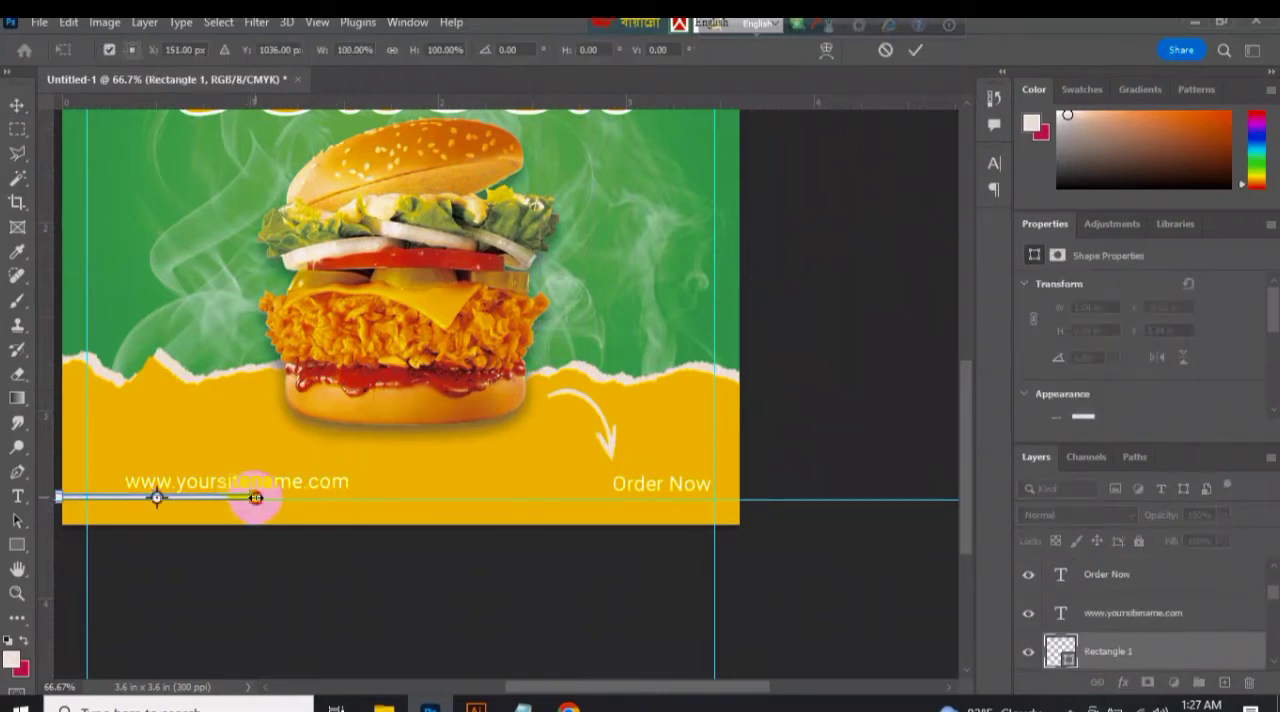
key("Return")
left_click_drag(322, 484, 310, 485)
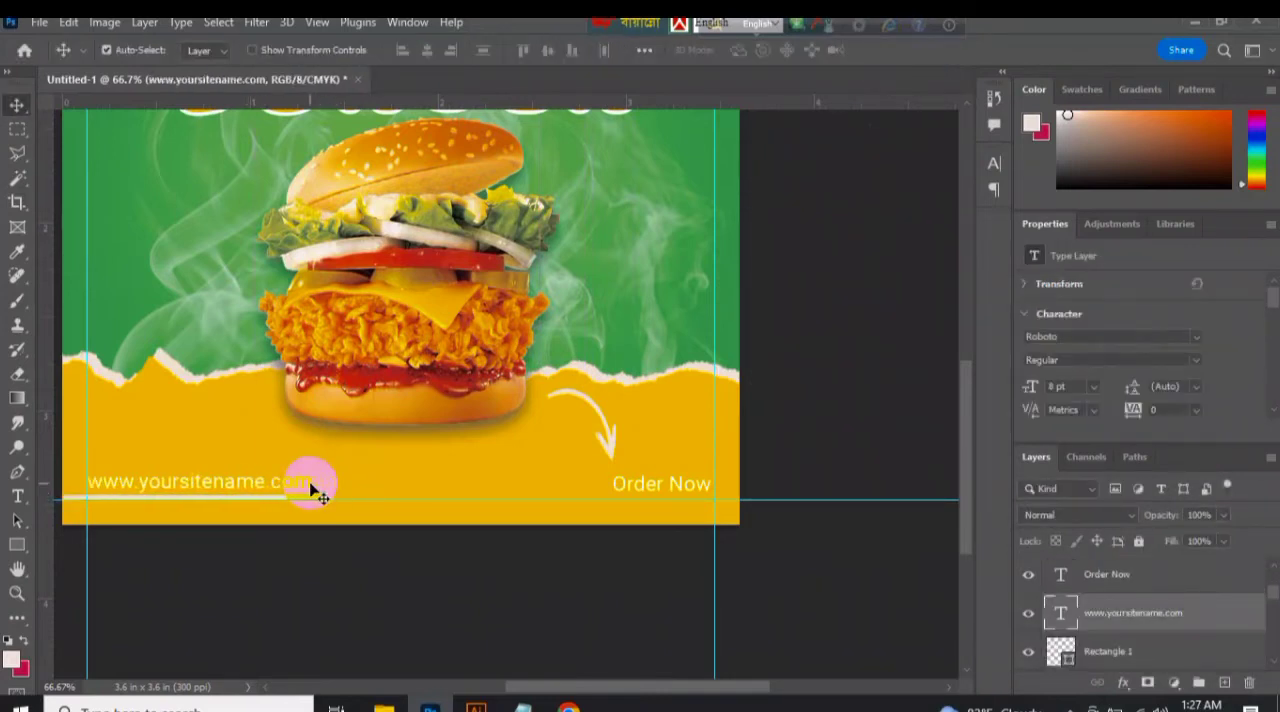
Change the font weight of the Order Now text and set the website text to Roboto Light.
left_click(683, 495)
left_click(1189, 360)
left_click(1125, 462)
left_click(310, 484)
left_click(1189, 360)
left_click(1040, 405)
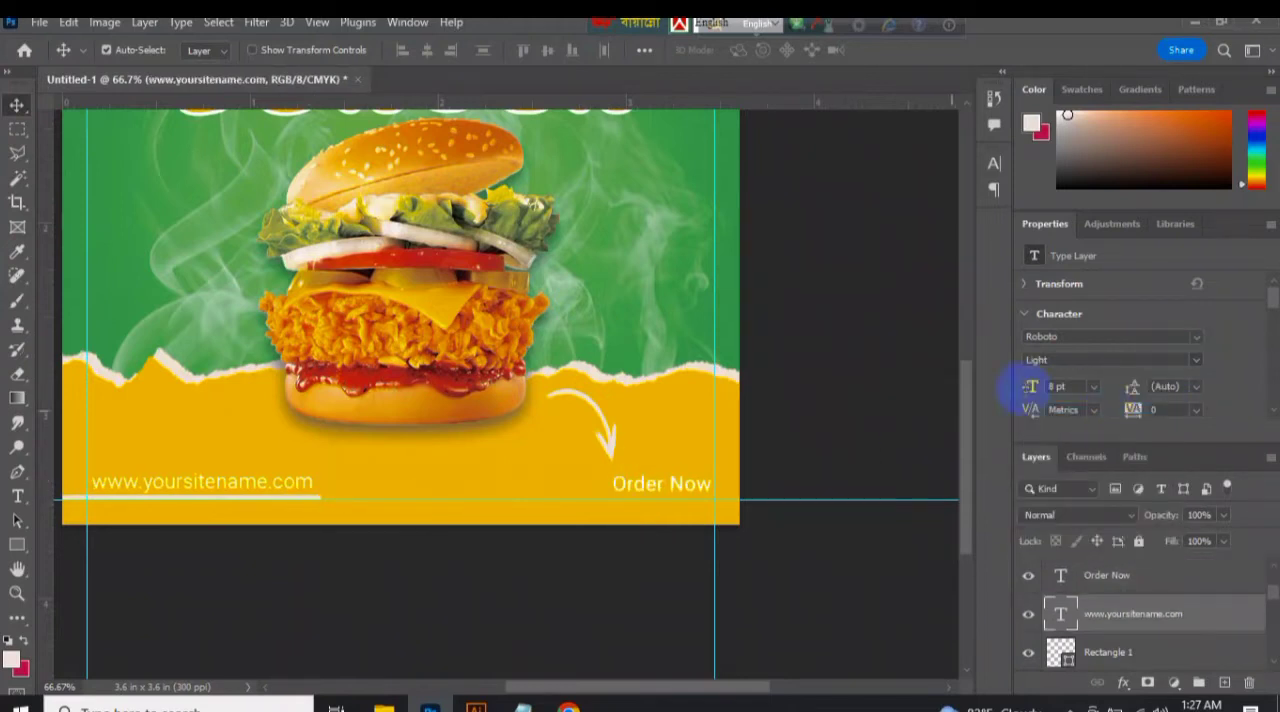
key("ctrl+minus")
key("ctrl+minus")
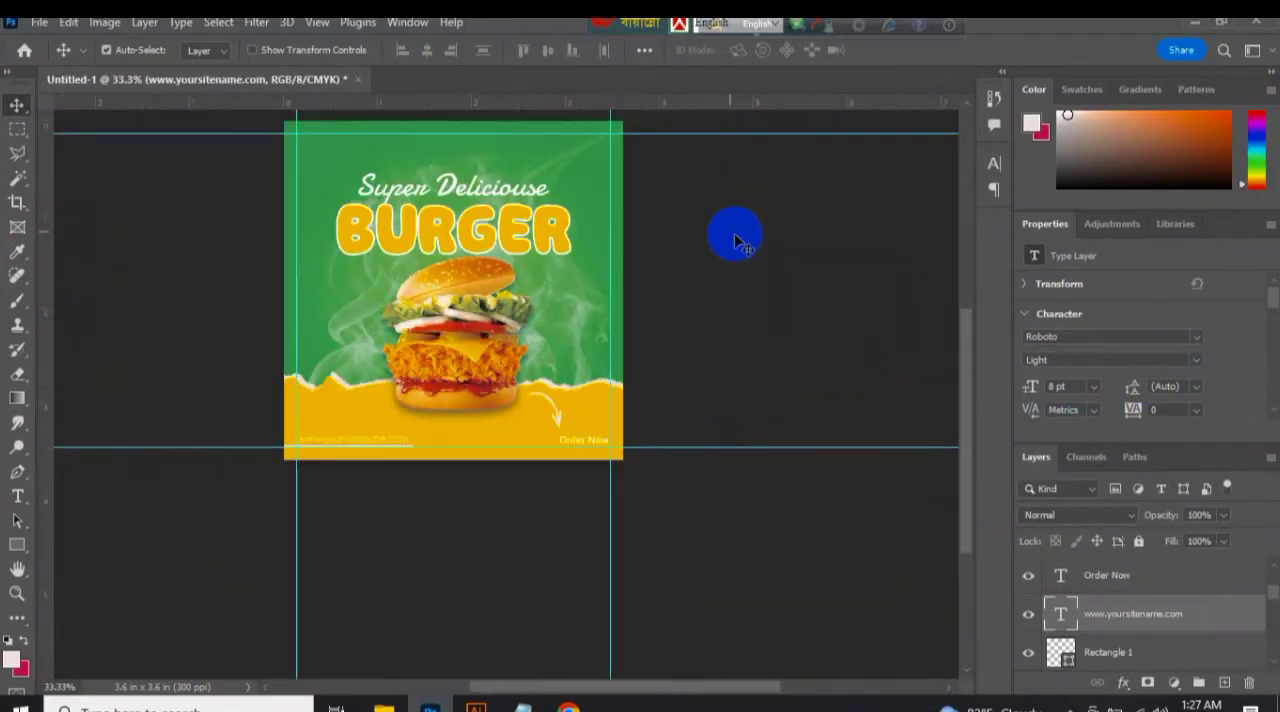
key("Delete")
left_click(389, 446)
key("ctrl+plus")
key("ctrl+plus")
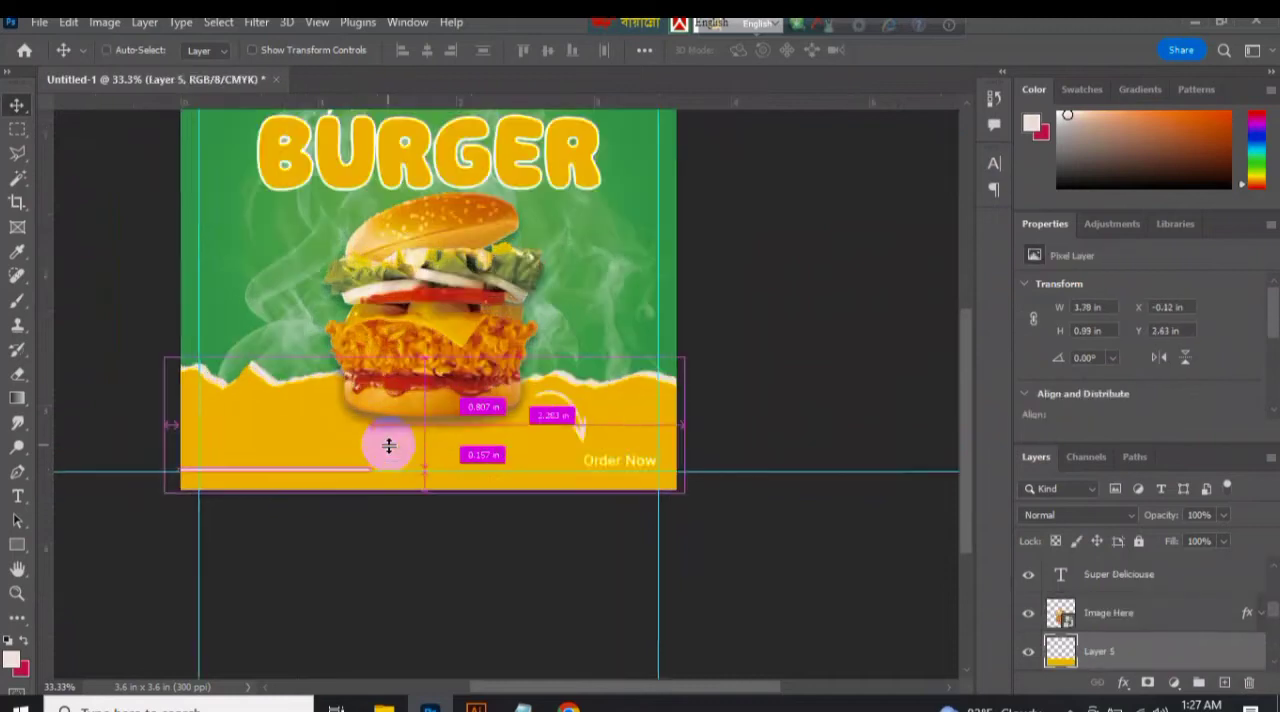
left_click(267, 497)
key("Delete")
left_click(556, 480)
left_click_drag(968, 456, 968, 432)
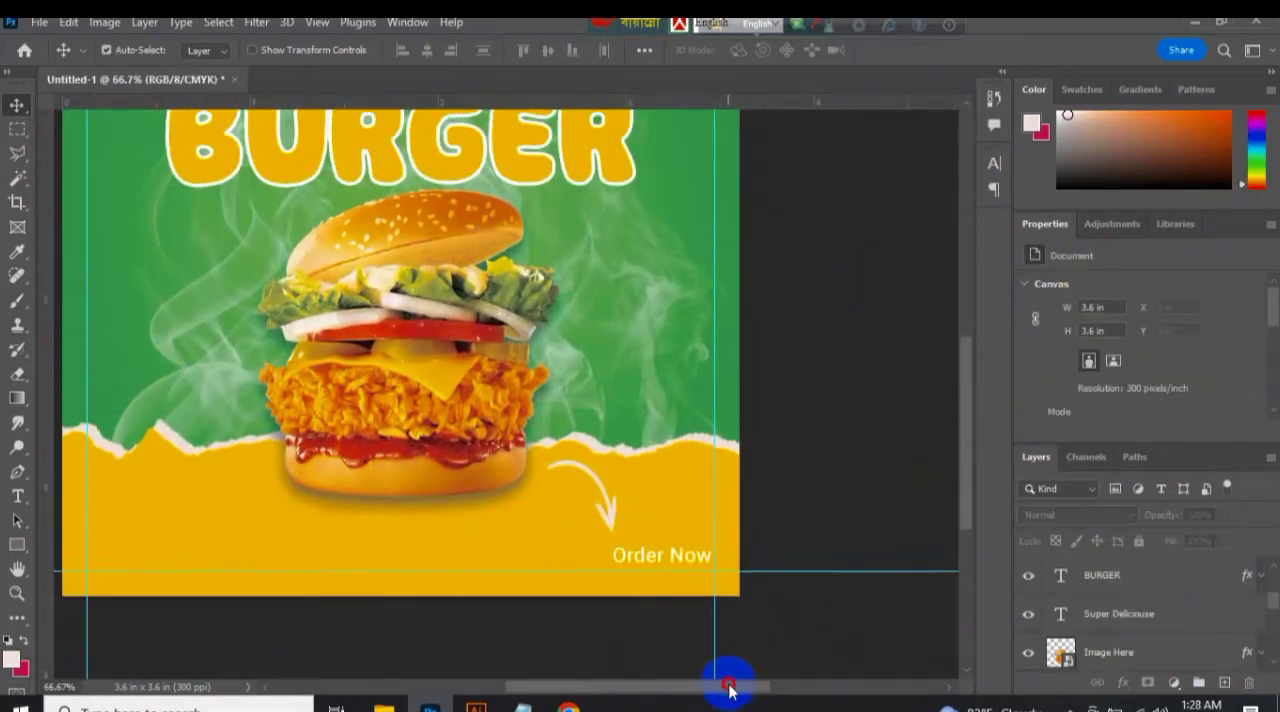
left_click_drag(729, 687, 716, 688)
key("ctrl+z")
key("ctrl+z")
Set the website text to 6 pt and replace its wording with "Free" and "Home Delivery" on two lines.
left_click(171, 569)
left_click(126, 563)
left_click(177, 560)
left_click(1056, 386)
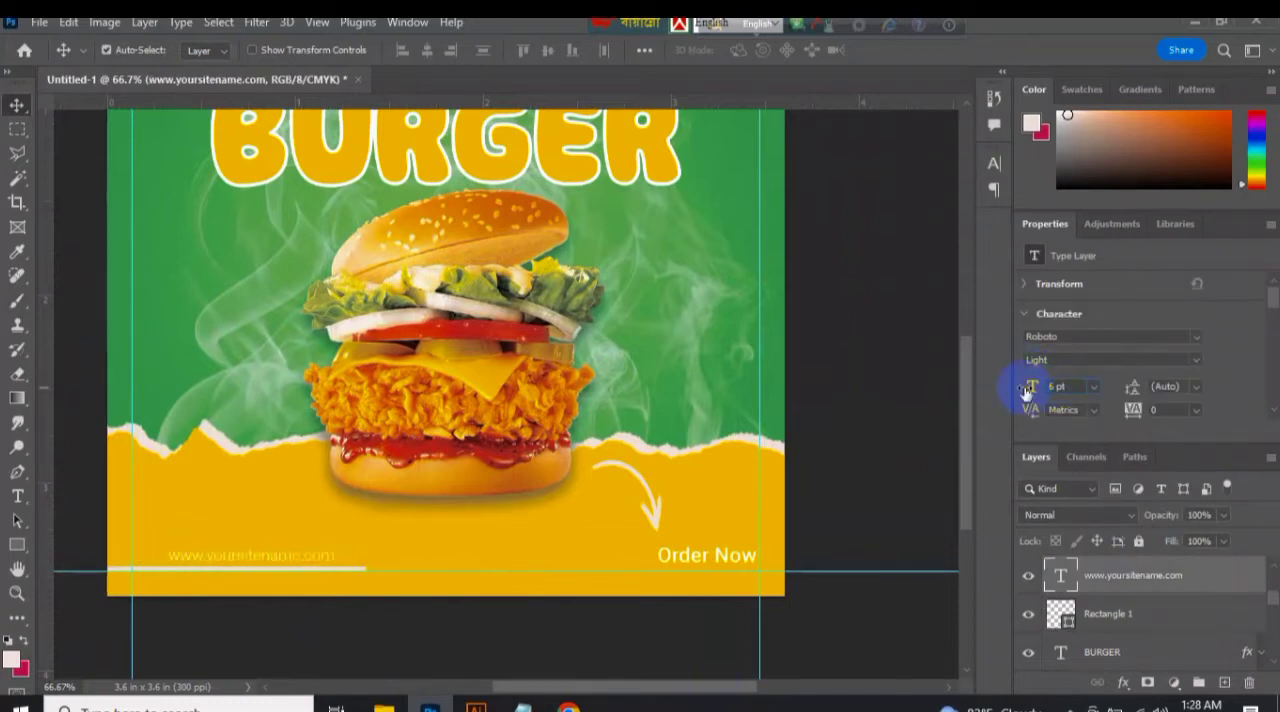
key("t")
left_click(197, 556)
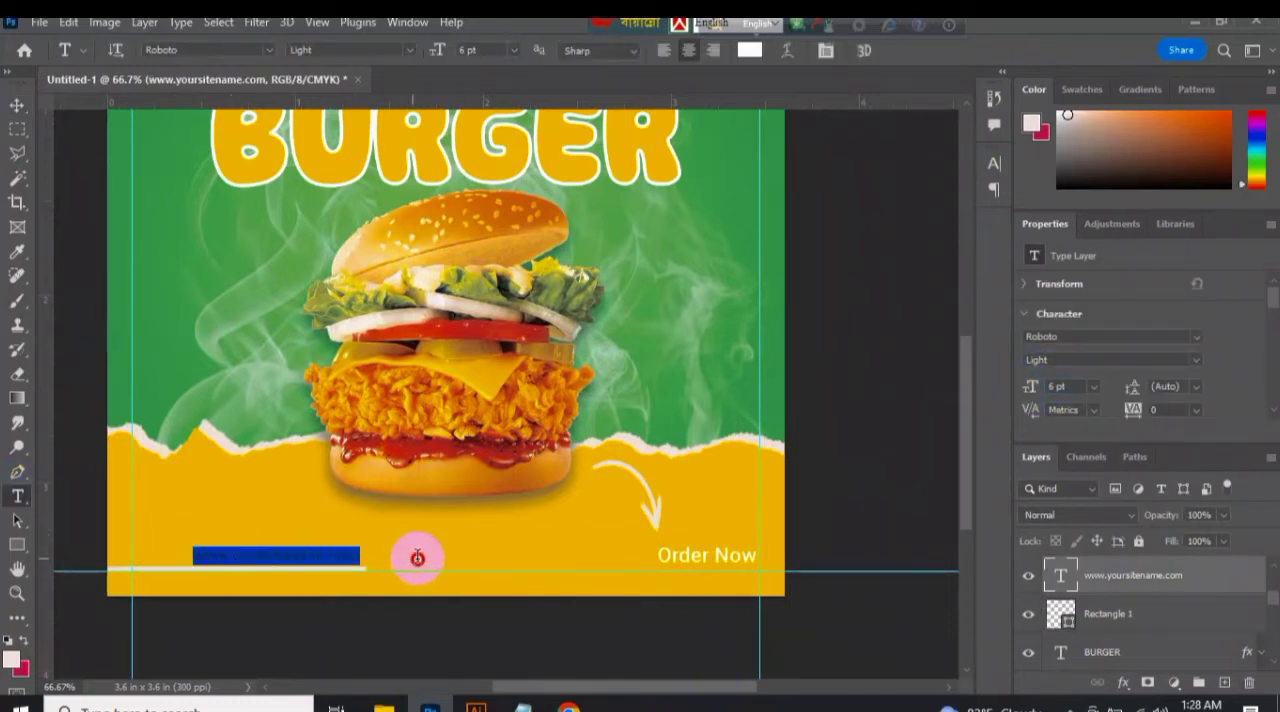
type("Free")
key("Return")
type("Home Delivery")
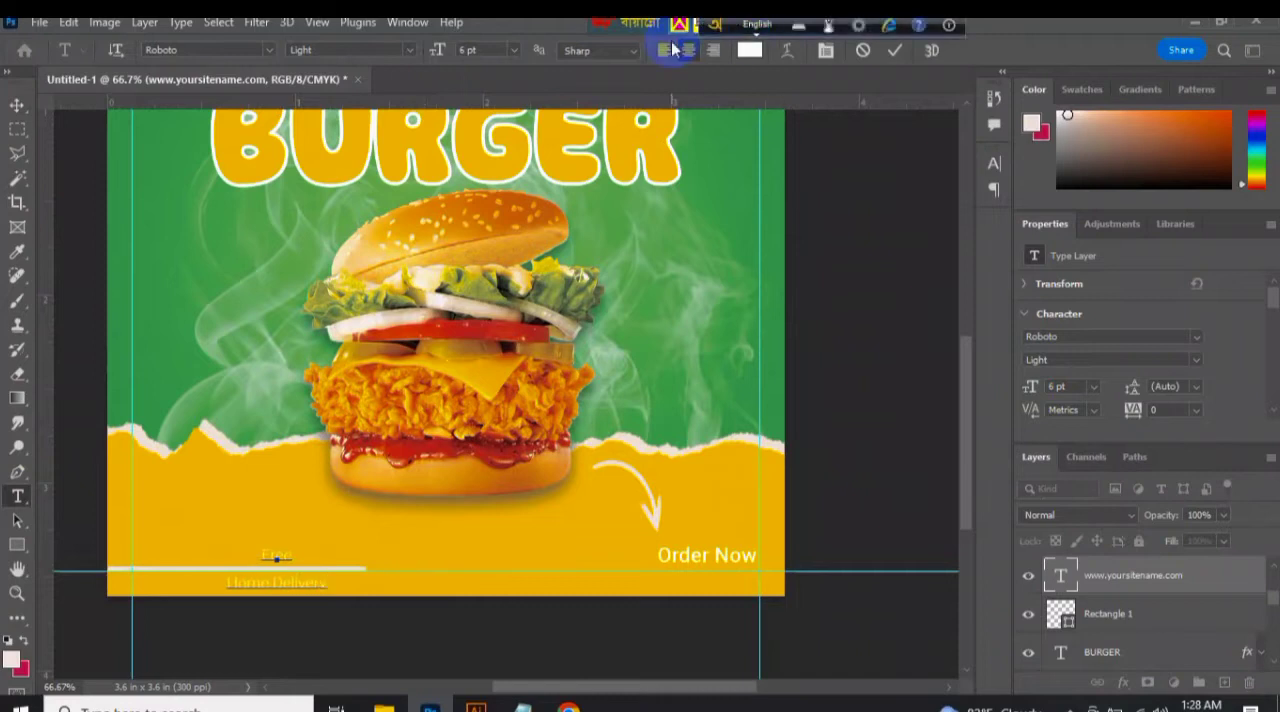
left_click(894, 50)
Move the Free Home Delivery text above the footer line and left-align its two lines.
left_click(17, 105)
left_click_drag(244, 561, 230, 536)
left_click(1196, 410)
left_click(1198, 457)
left_click(1198, 387)
left_click(1093, 388)
left_click(1093, 388)
left_click(1090, 429)
left_click(18, 496)
left_click(221, 537)
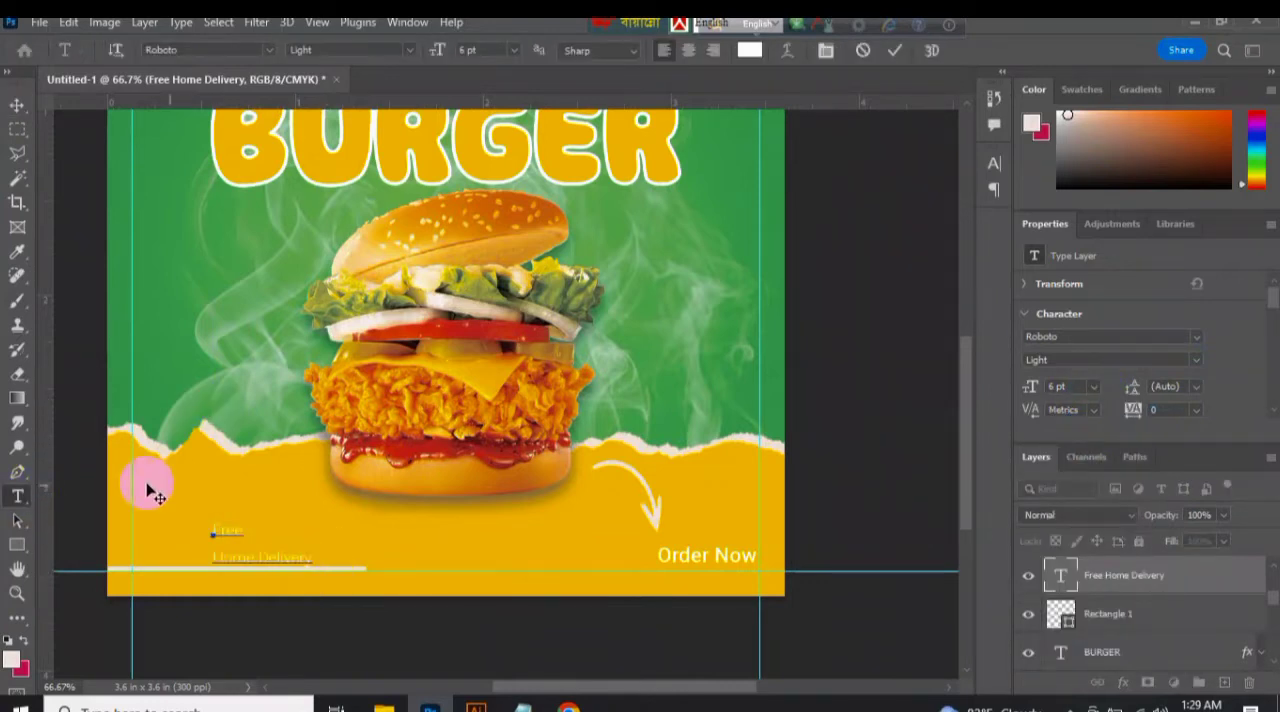
Set the Free Home Delivery text's leading to 6 pt and move it down closer to the footer line.
left_click(17, 105)
left_click(1196, 387)
left_click(1190, 429)
left_click_drag(294, 548, 313, 556)
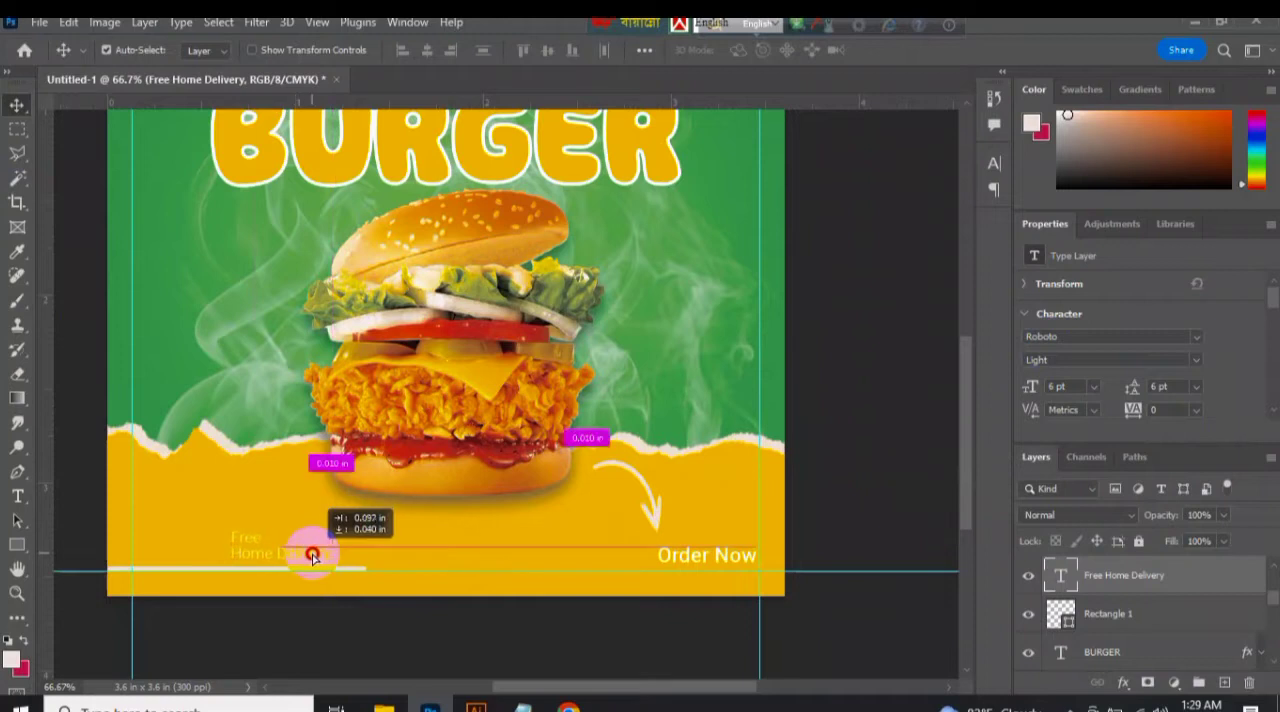
Enlarge the word "Free" so it stands out above "Home Delivery".
double_click(236, 553)
left_click(1094, 387)
left_click(1084, 484)
left_click(1094, 387)
left_click(1084, 530)
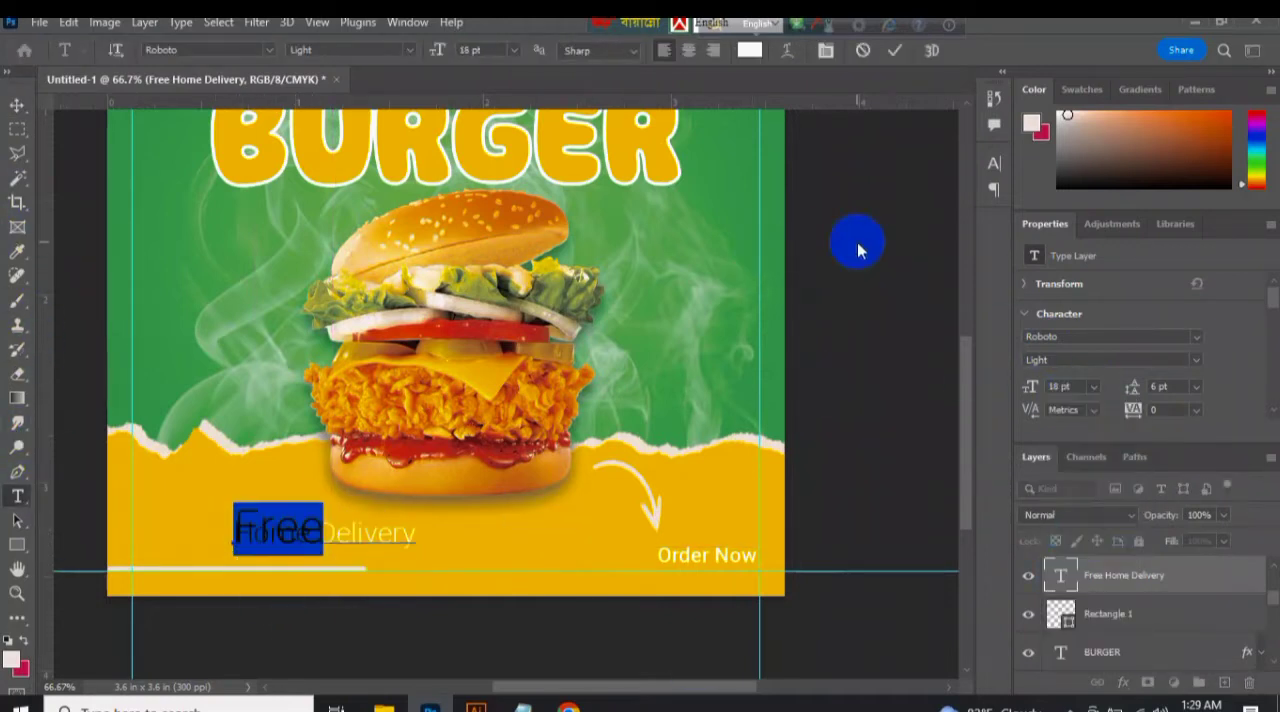
left_click(1096, 387)
left_click(1084, 499)
left_click(1094, 387)
left_click(1084, 439)
Adjust the leading between "Free" and "Home Delivery" and reposition the text above the footer line.
left_click(17, 105)
left_click(1195, 387)
left_click(1165, 403)
left_click(1195, 387)
left_click(1190, 473)
left_click_drag(268, 555, 249, 553)
Switch to Chrome, search Google for "free delivery png" and browse the image results for a suitable icon.
left_click(564, 706)
left_click(664, 27)
left_click(440, 28)
left_click(250, 29)
type("free delivery")
left_click(244, 174)
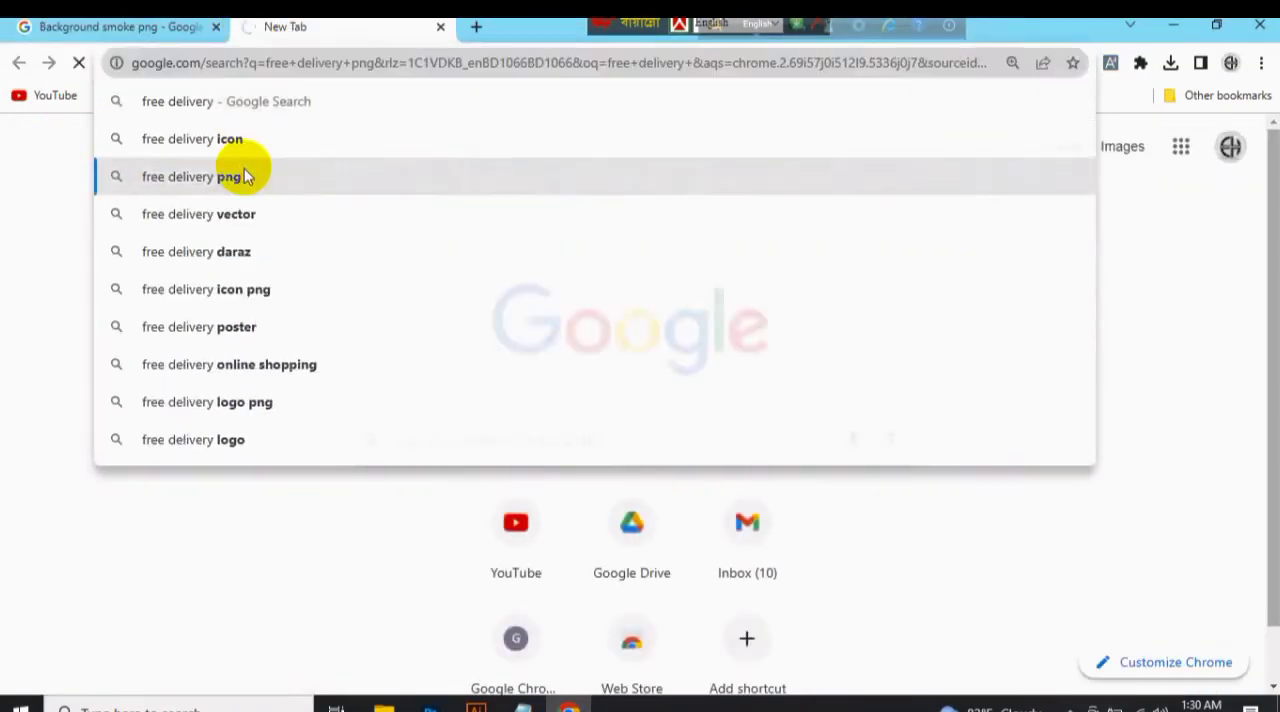
scroll(205, 226, "down", 15)
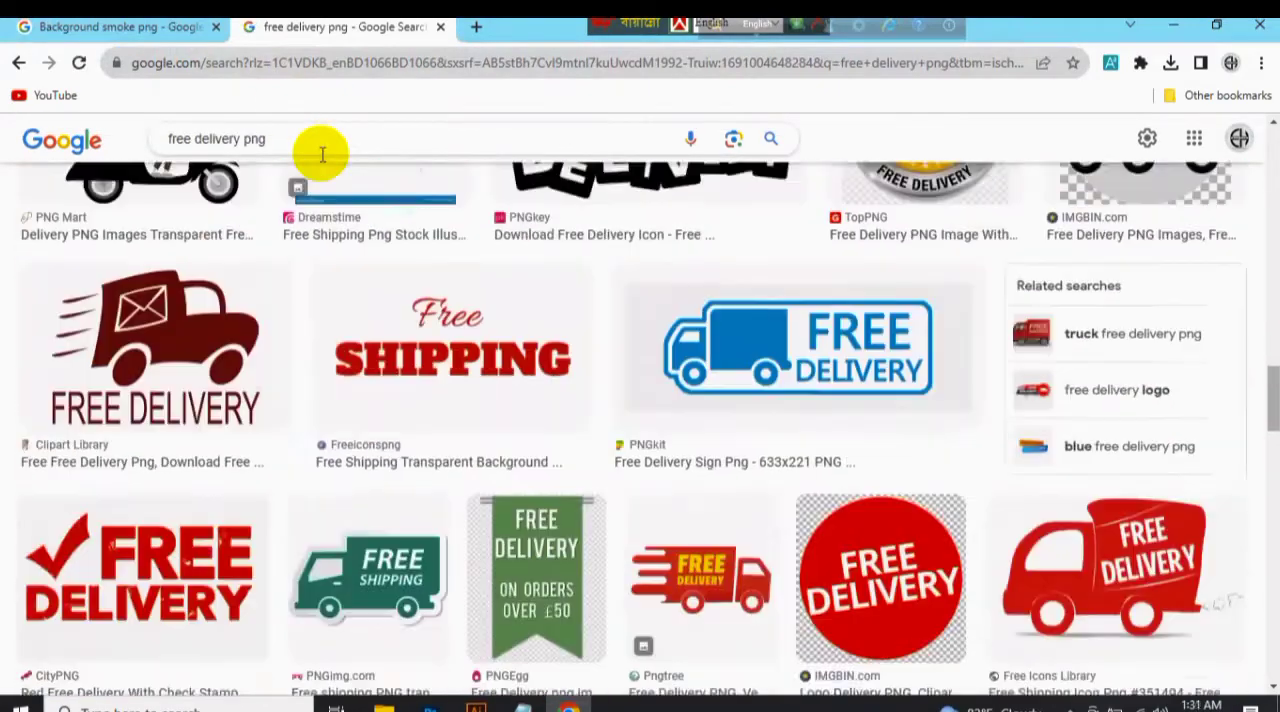
scroll(322, 153, "up", 15)
Open the black FREE delivery truck icon's page on Flaticon and download the icon as PNG.
left_click(806, 371)
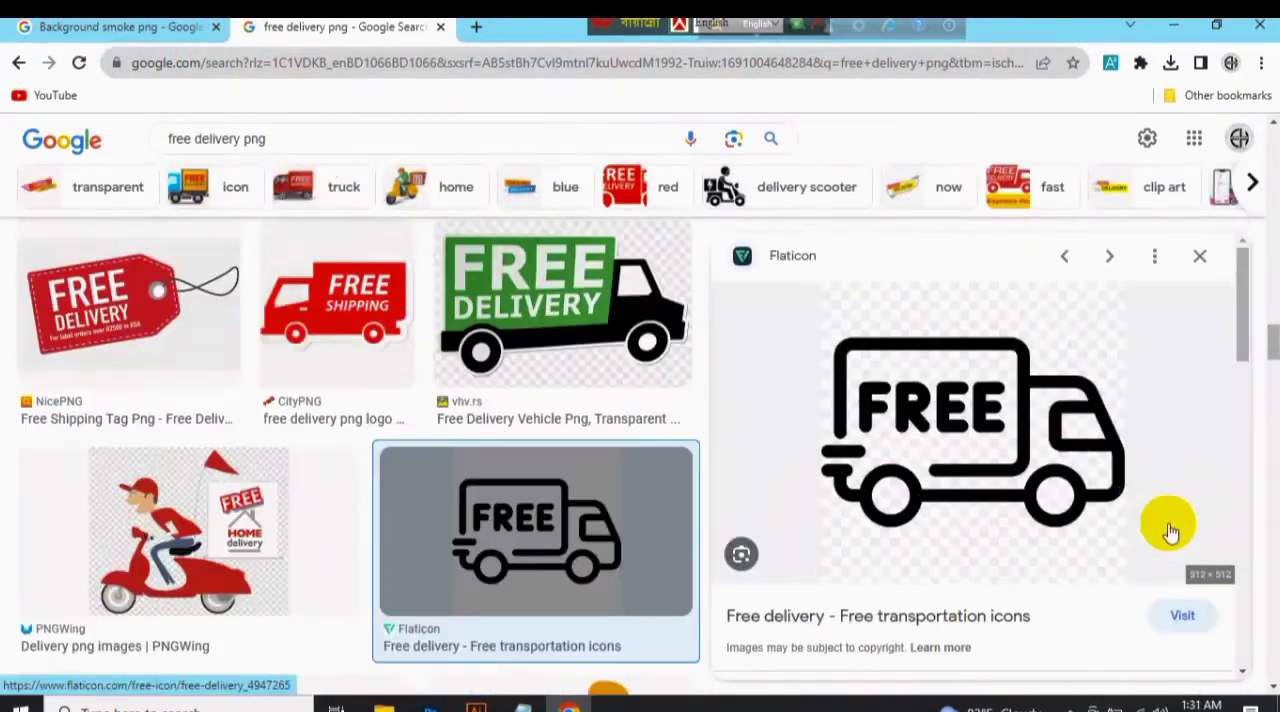
left_click(1166, 523)
left_click(887, 327)
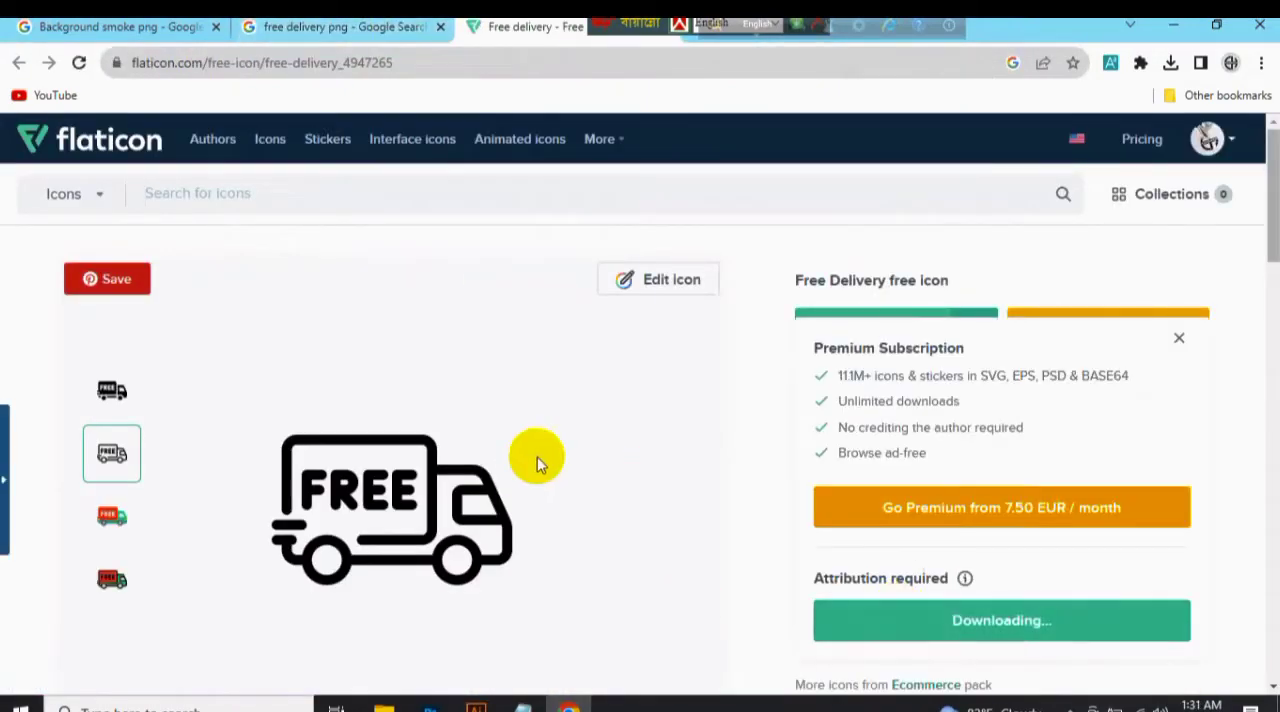
Place the downloaded free-delivery.png in the burger banner and scale it down to about 0.29 in wide.
left_click(1120, 112)
left_click_drag(608, 580, 203, 541)
key("ctrl+minus")
key("ctrl+minus")
key("ctrl+minus")
left_click_drag(607, 502, 499, 388)
key("ctrl+plus")
key("ctrl+plus")
key("ctrl+plus")
key("ctrl+plus")
left_click(932, 50)
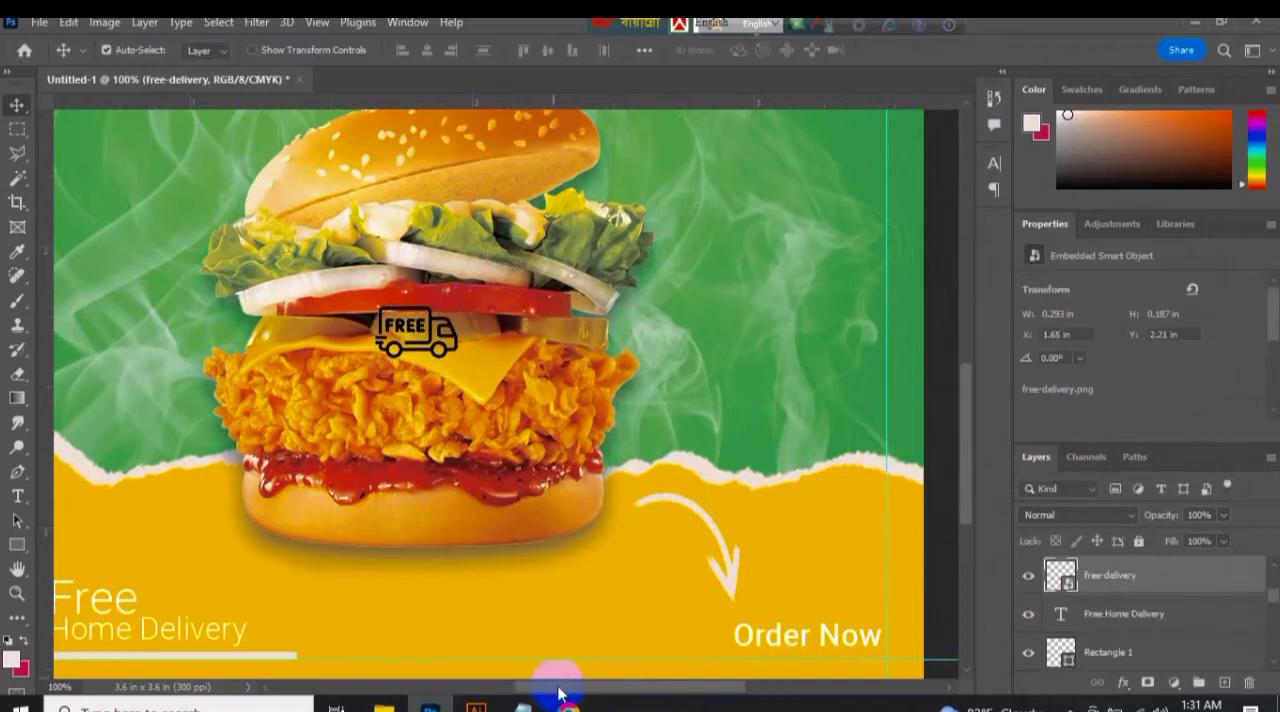
Move the delivery truck icon in front of the Free Home Delivery text and enlarge it slightly.
left_click_drag(560, 689, 510, 689)
left_click_drag(589, 349, 172, 625)
key("ctrl+t")
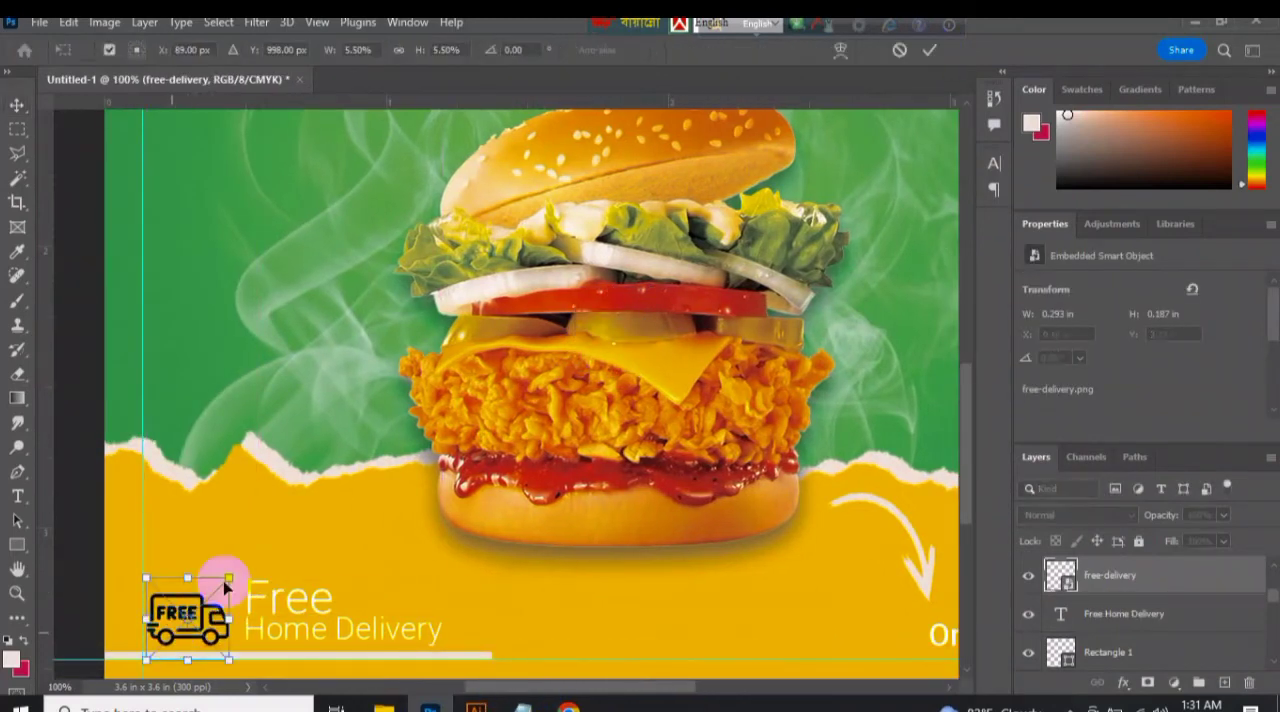
left_click_drag(224, 580, 240, 572)
left_click(931, 51)
Apply a Color Overlay to the truck icon using the yellow sampled from the banner's footer.
left_click(1123, 682)
left_click(1143, 606)
left_click(798, 229)
left_click(277, 513)
left_click(1045, 171)
left_click(1008, 167)
Stretch the footer line upward into a 0.34 in tall panel behind the truck icon and delivery text.
left_click(464, 659)
key("ctrl+t")
left_click_drag(297, 655, 304, 558)
left_click(916, 51)
Choose the 02.psd brush from Torn Paper Brushes and rasterize the Rectangle 1 panel for painting.
left_click(17, 301)
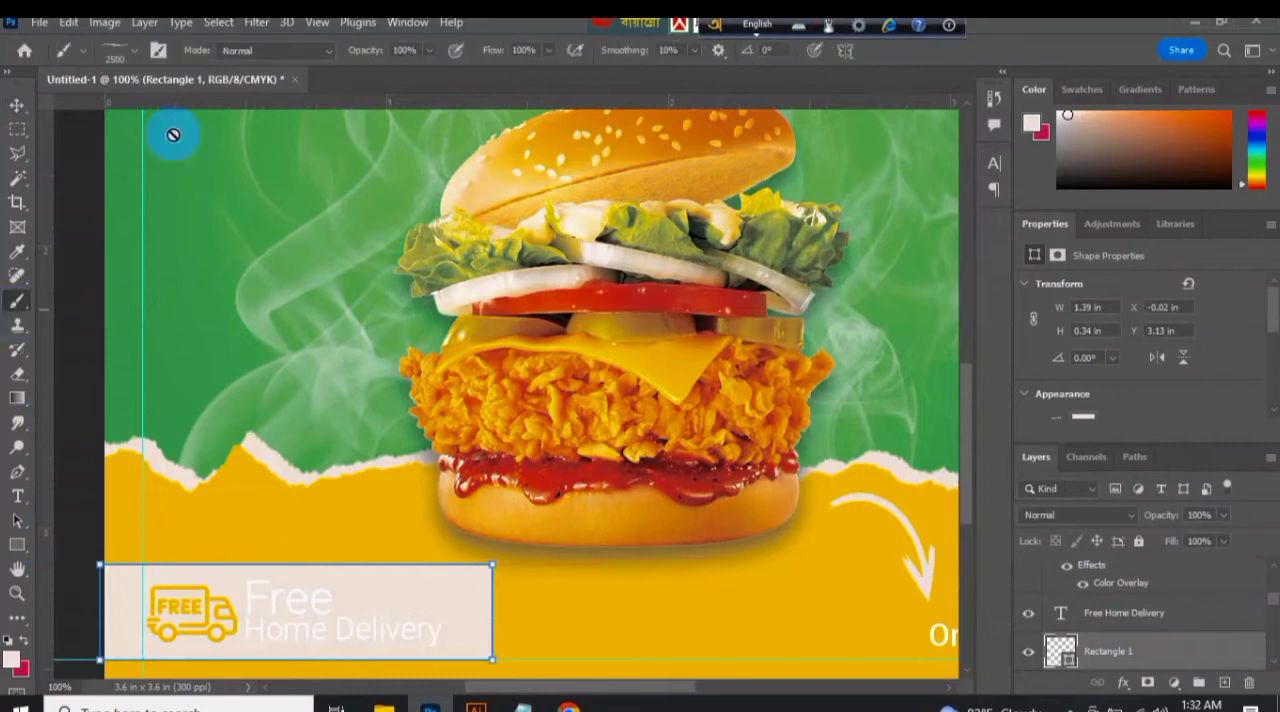
left_click(134, 51)
left_click_drag(227, 320, 229, 290)
left_click(34, 281)
left_click(34, 302)
scroll(201, 305, "down", 1)
left_click(182, 355)
left_click(442, 535)
left_click(442, 535)
left_click(523, 282)
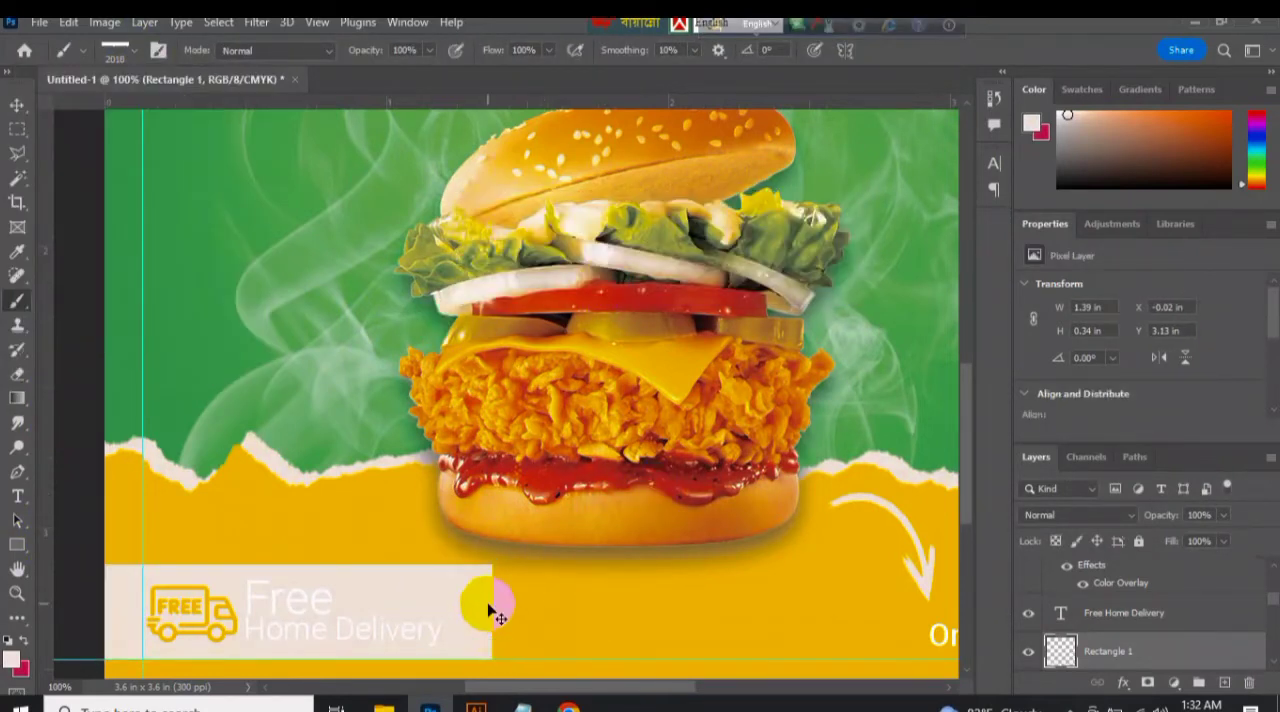
Paint a torn edge down the panel's right side with the torn paper brush at 100 px and 89°.
key("ctrl+minus")
key("ctrl+minus")
key("ctrl+minus")
key("ctrl+minus")
key("ctrl+plus")
key("ctrl+plus")
left_click(135, 52)
left_click(27, 119)
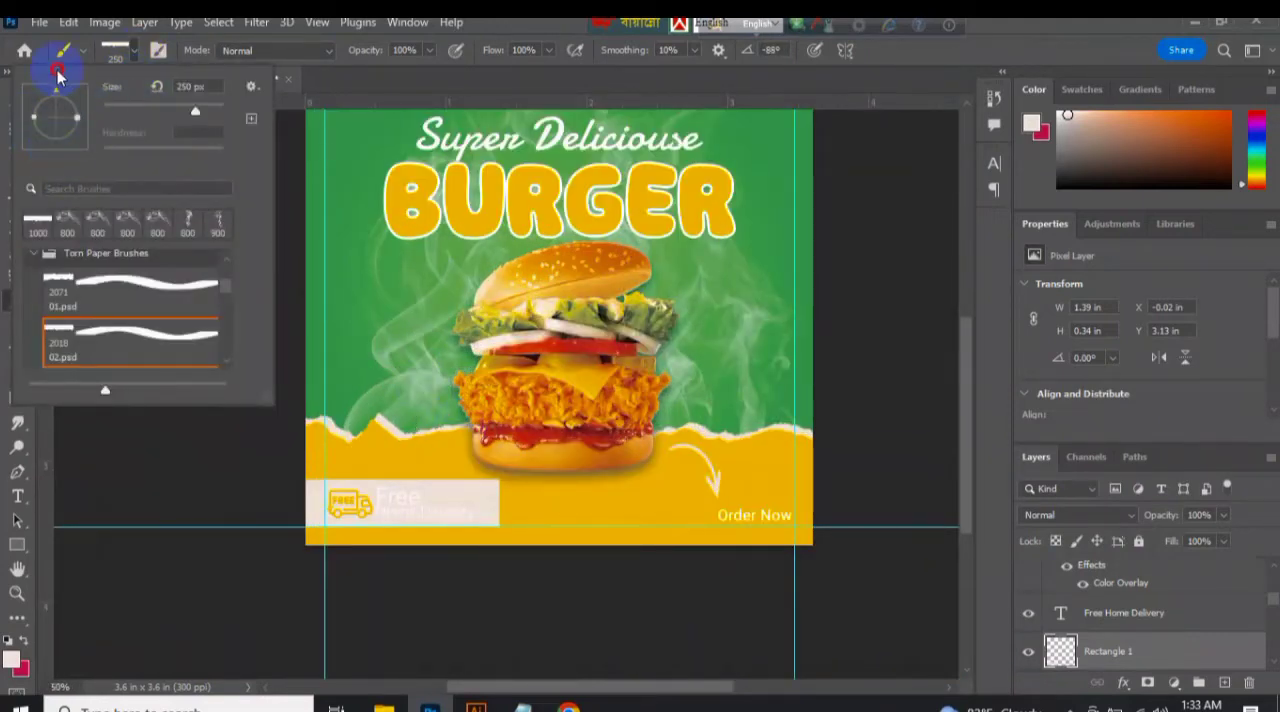
left_click(644, 153)
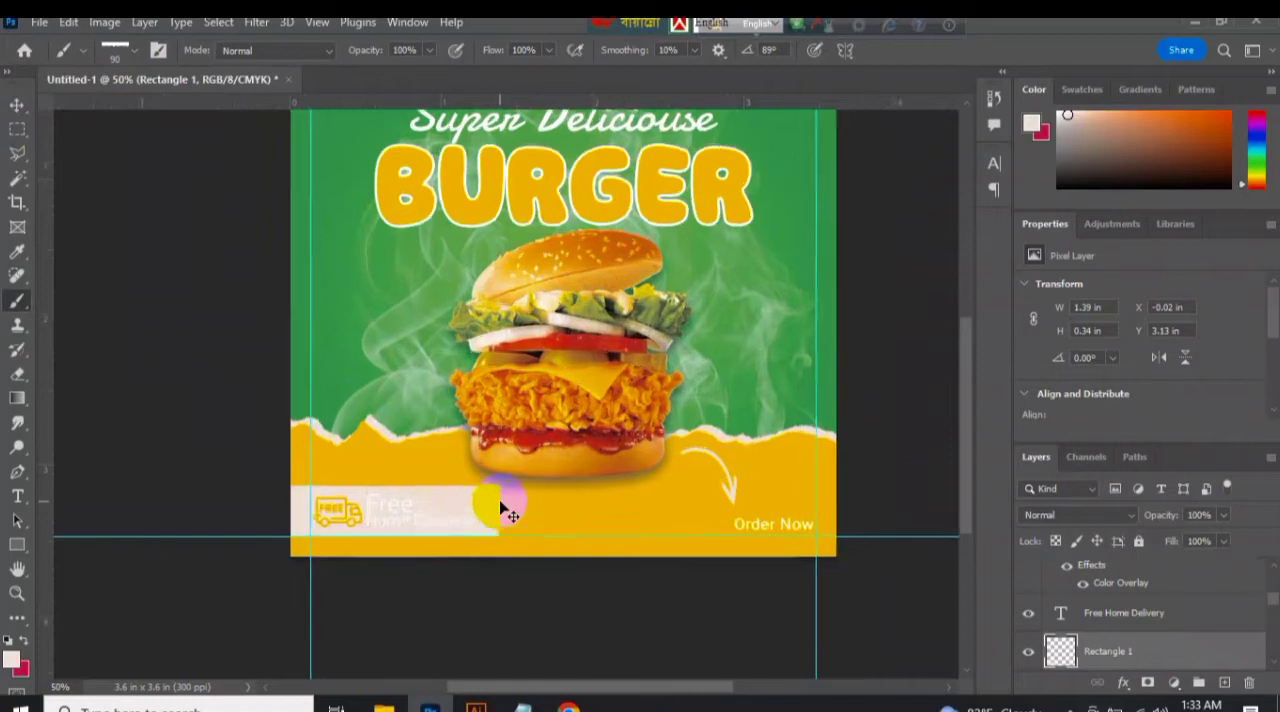
scroll(490, 508, "up", 2)
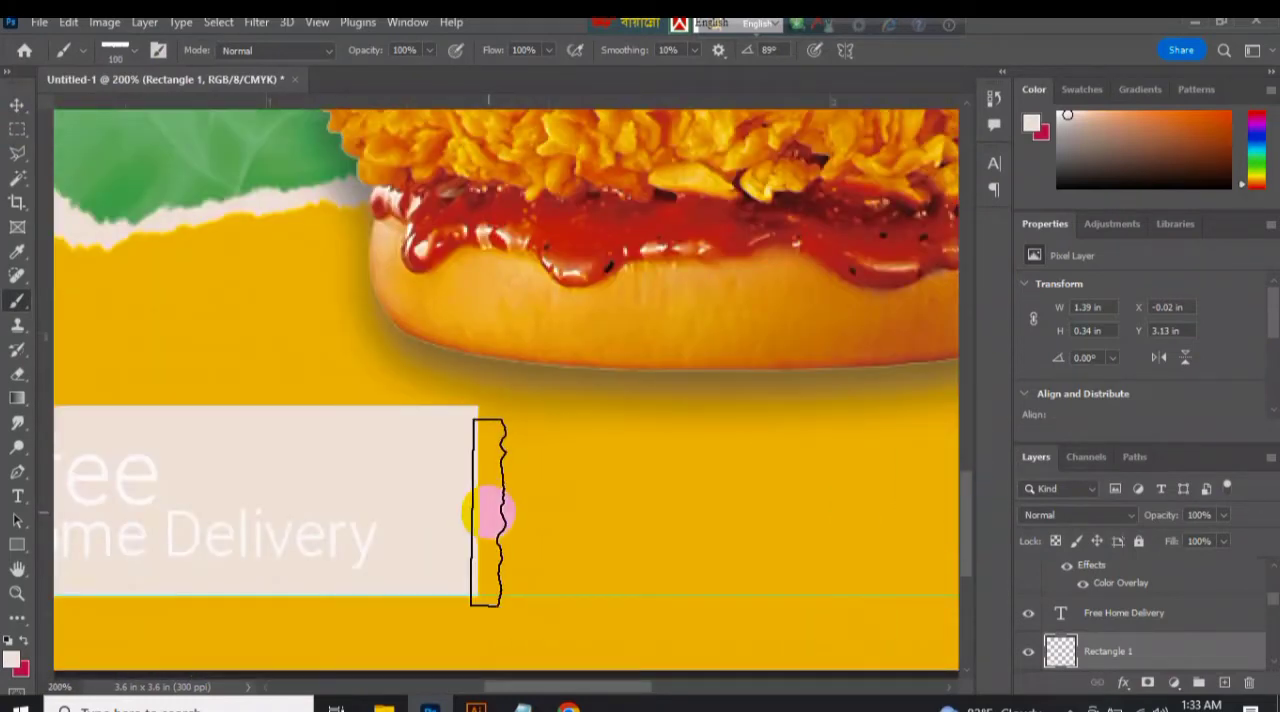
Paint a torn edge along the panel's bottom with the torn paper brush at 200 px and -1°.
left_click(17, 104)
scroll(330, 565, "down", 1)
key("b")
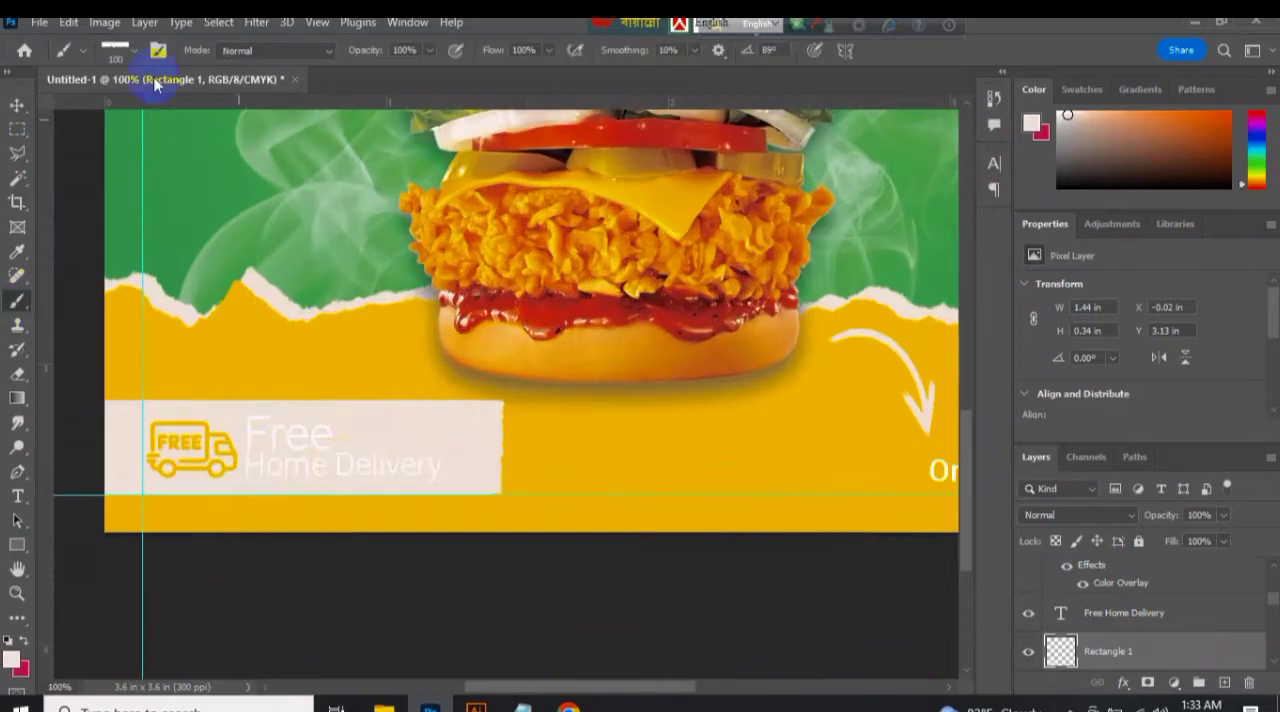
right_click(60, 95)
left_click(448, 493)
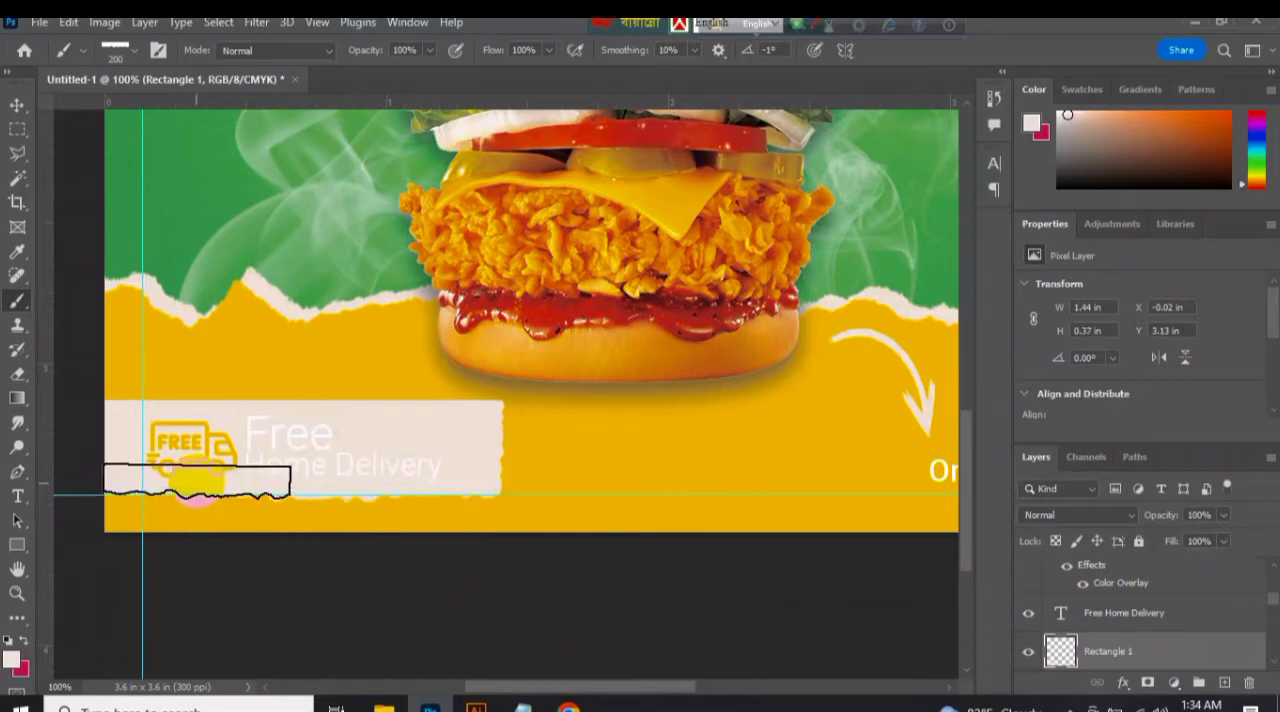
Paint a torn edge along the top of the delivery panel with the 200 px torn paper brush, turned upside down to 177° and -165°.
left_click(136, 52)
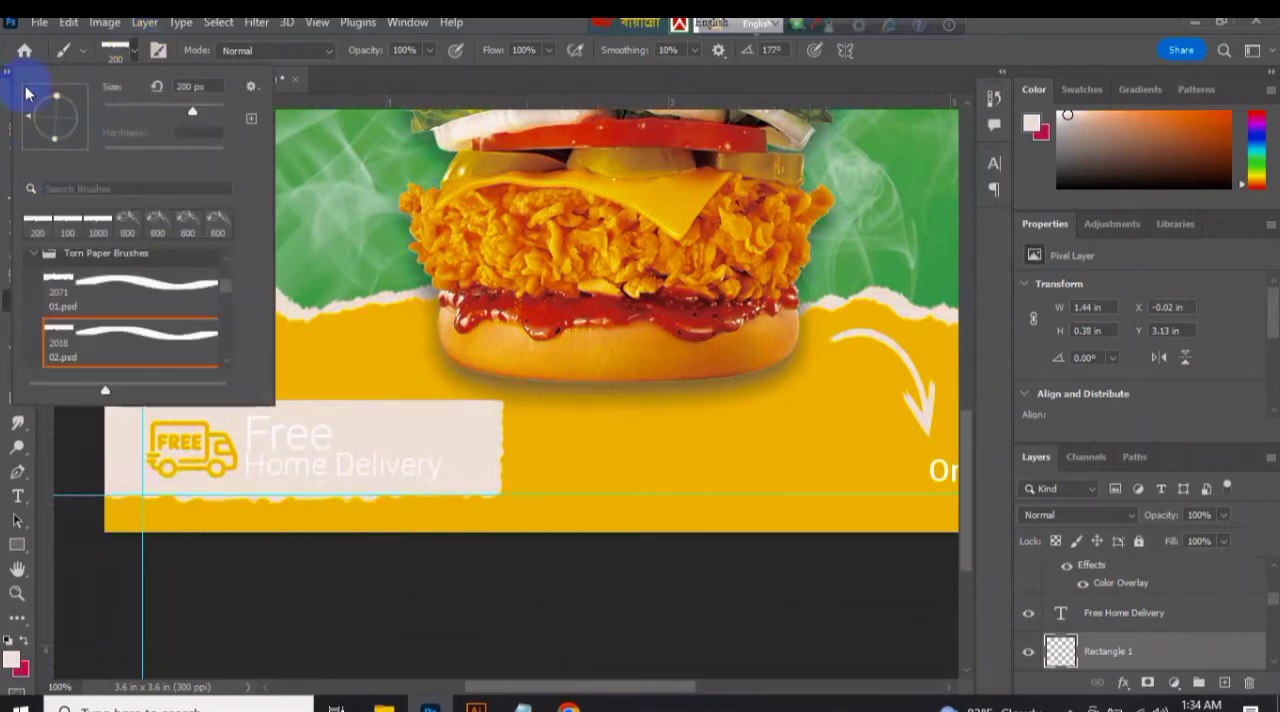
left_click(409, 413)
left_click(84, 51)
left_click(134, 52)
left_click_drag(28, 119, 30, 109)
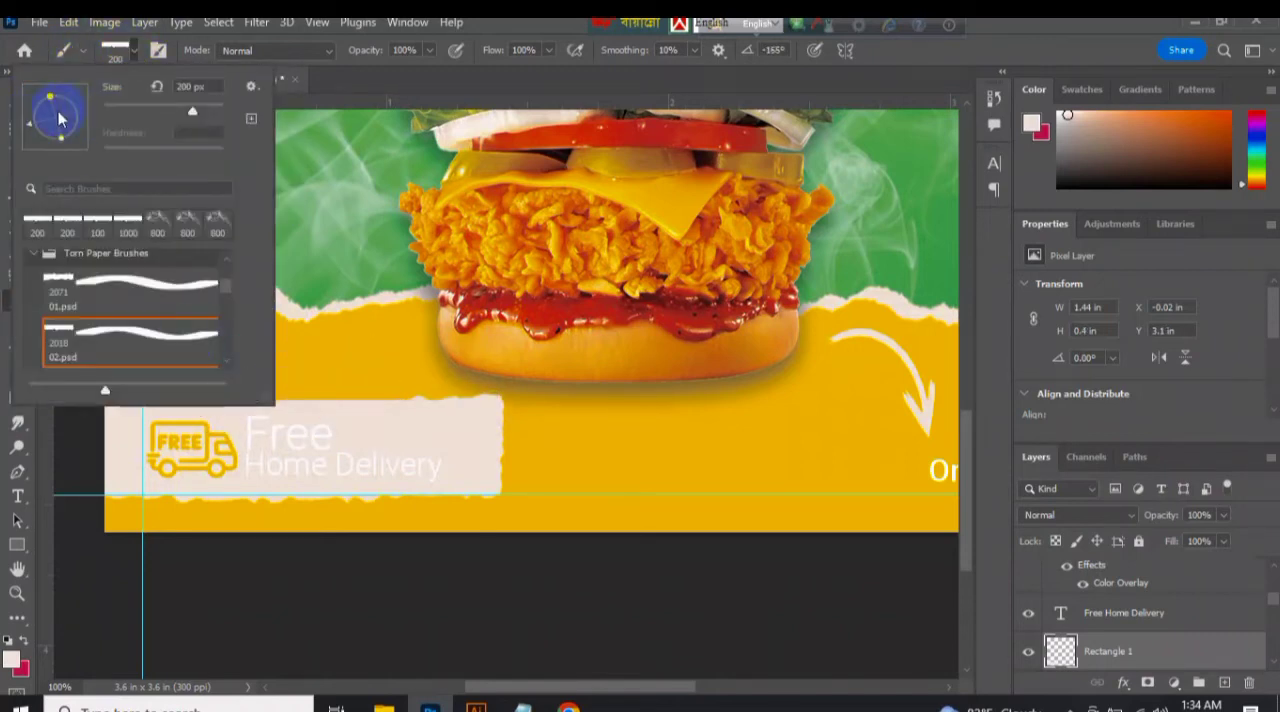
left_click(297, 408)
left_click(197, 410)
Recolour the Free Home Delivery text with the yellow sampled from the banner's footer.
left_click(17, 106)
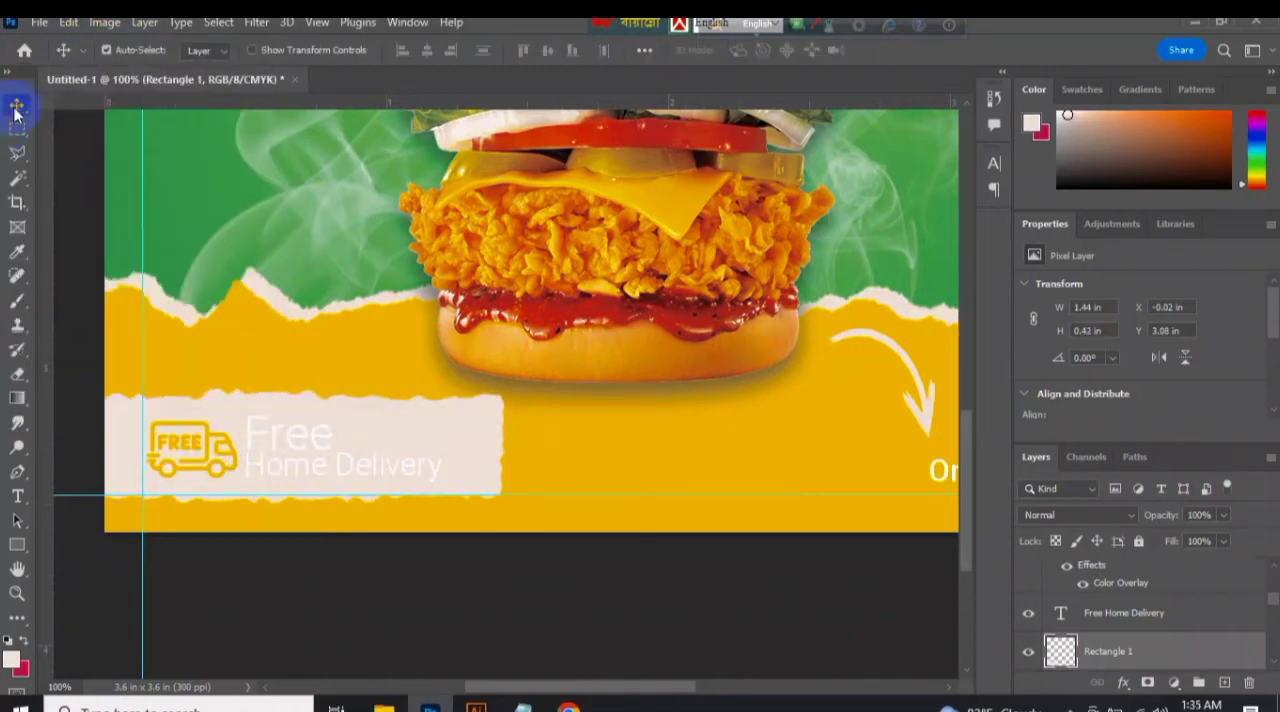
left_click(317, 463)
left_click_drag(1273, 312, 1276, 354)
scroll(1276, 354, "up", 3)
left_click(1175, 341)
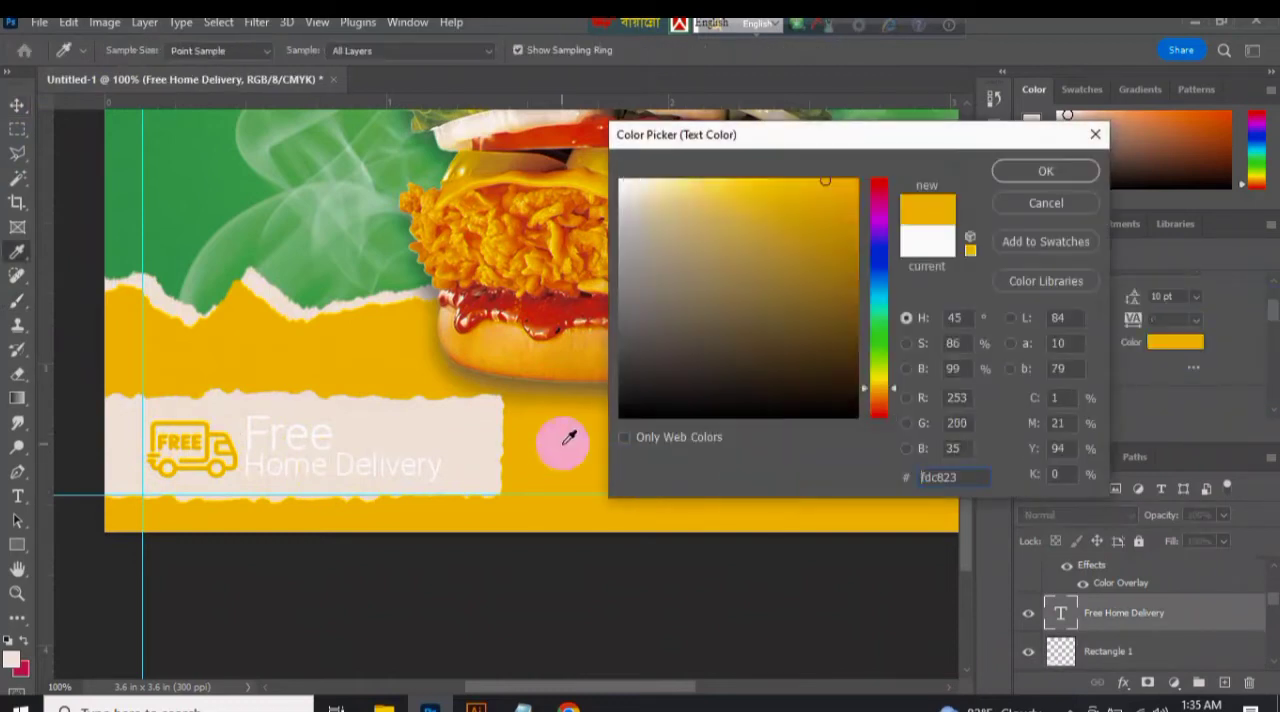
left_click(563, 434)
key("Return")
Give the word Free in the delivery text a heavier font weight.
left_click(17, 496)
left_click_drag(242, 434, 394, 440)
left_click(1273, 283)
left_click(1196, 286)
left_click(1080, 364)
Scale the Free Home Delivery text up slightly within the torn-paper panel.
left_click(17, 106)
key("ctrl+t")
left_click_drag(441, 482, 466, 491)
left_click(930, 51)
key("ctrl+minus")
key("ctrl+minus")
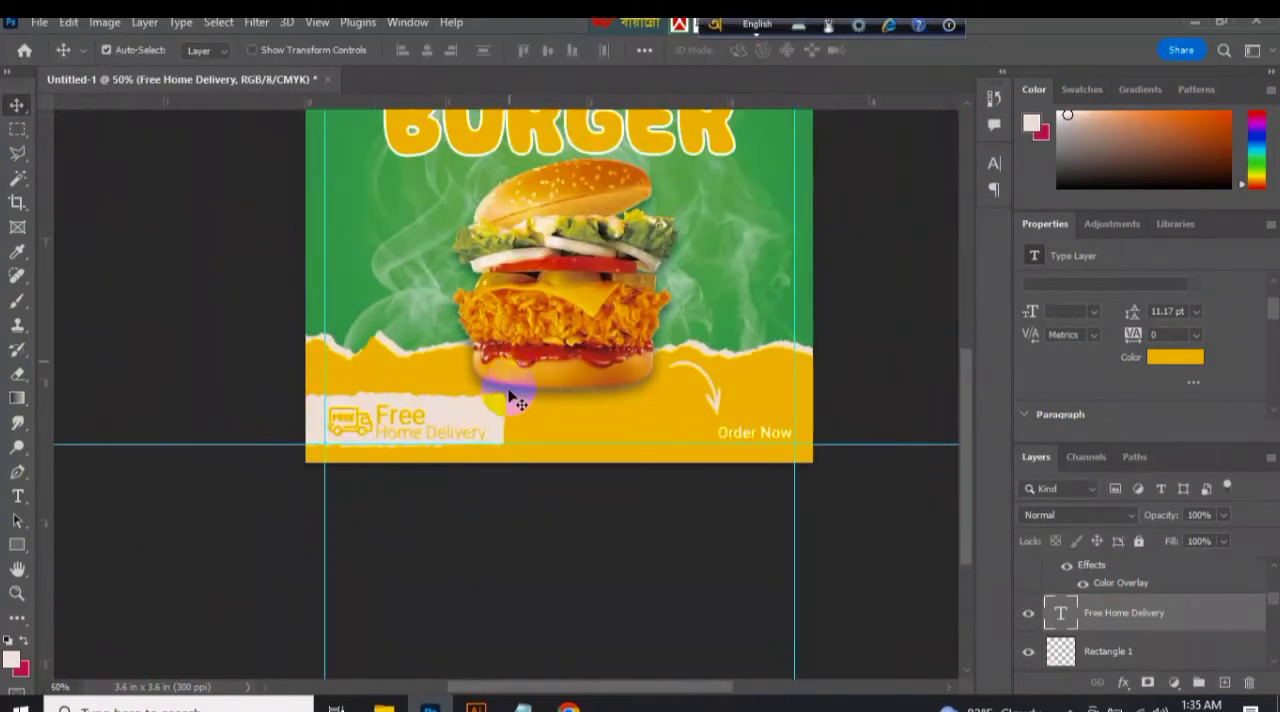
Move the BURGER title down slightly so it just overlaps the top of the bun.
left_click(414, 426, "ctrl")
left_click(480, 420, "ctrl")
left_click(491, 410, "ctrl")
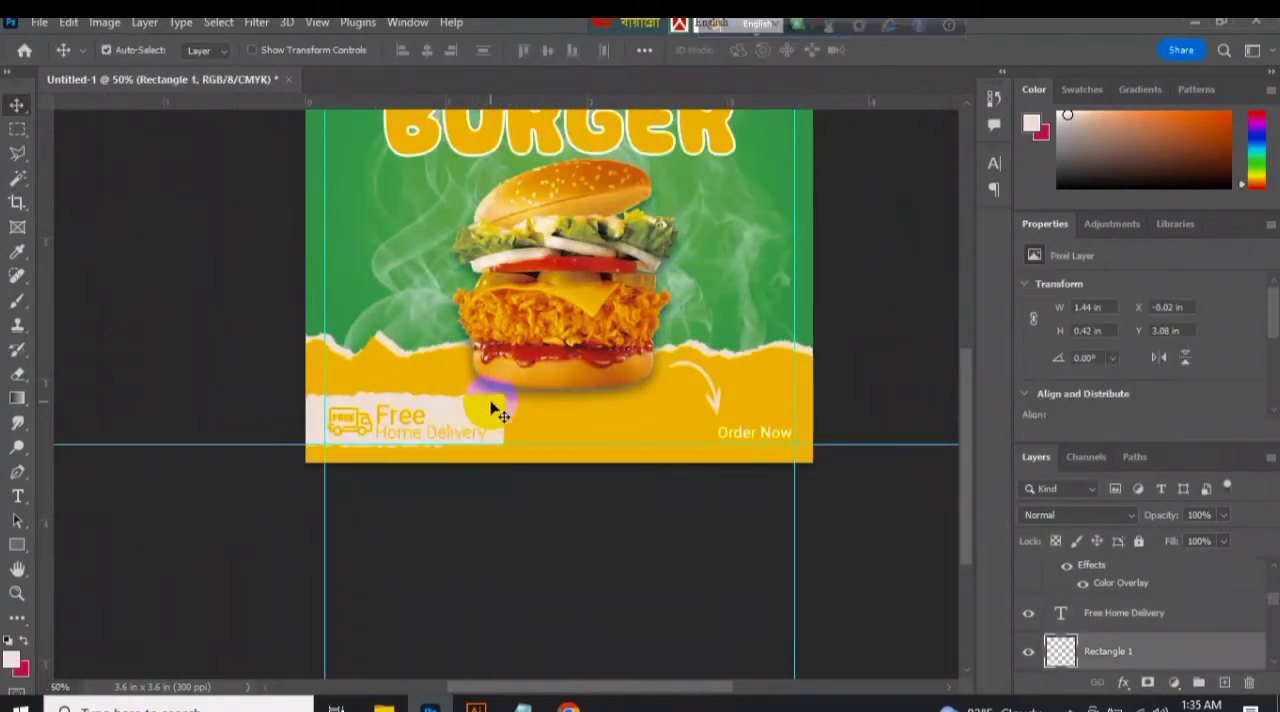
scroll(957, 440, "up", 3)
key("ctrl+minus")
left_click_drag(560, 305, 560, 312)
left_click(577, 250)
key("ctrl+plus")
key("ctrl+plus")
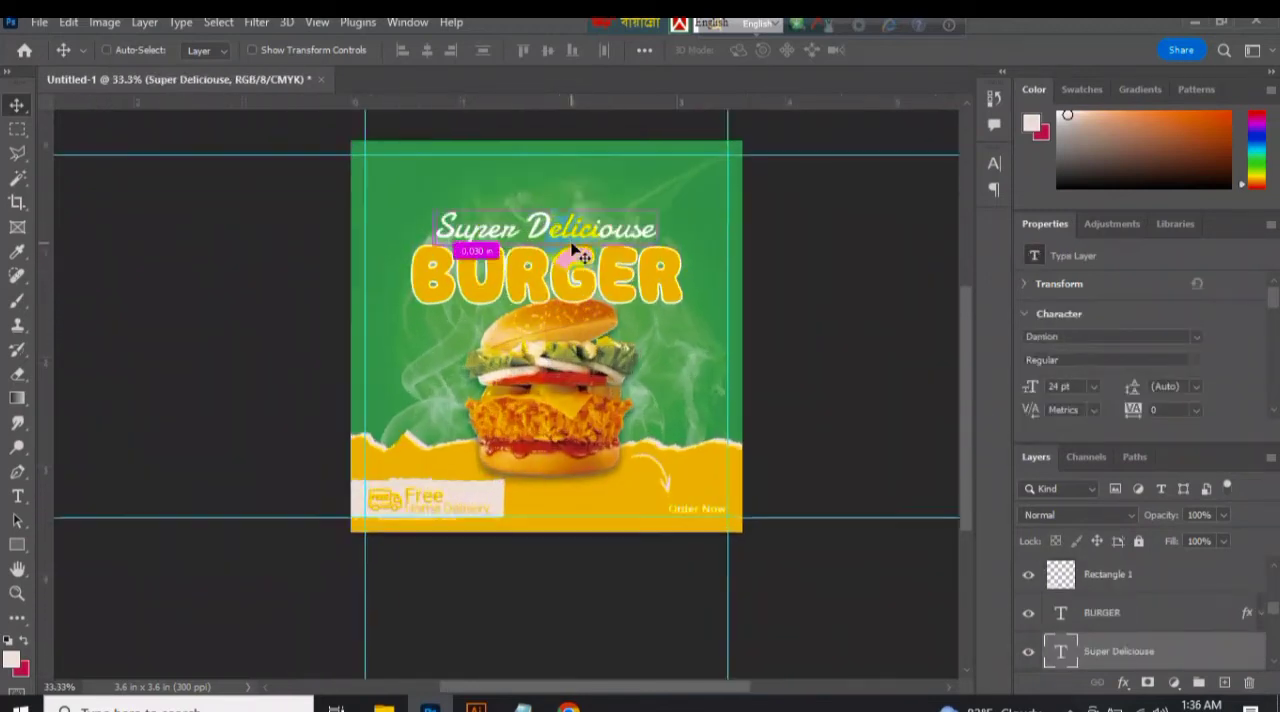
Add the two-line text "Logo Here" in 24 pt Damion near the banner's upper-left corner.
left_click_drag(966, 437, 966, 362)
left_click(150, 365)
left_click(20, 493)
left_click(326, 229)
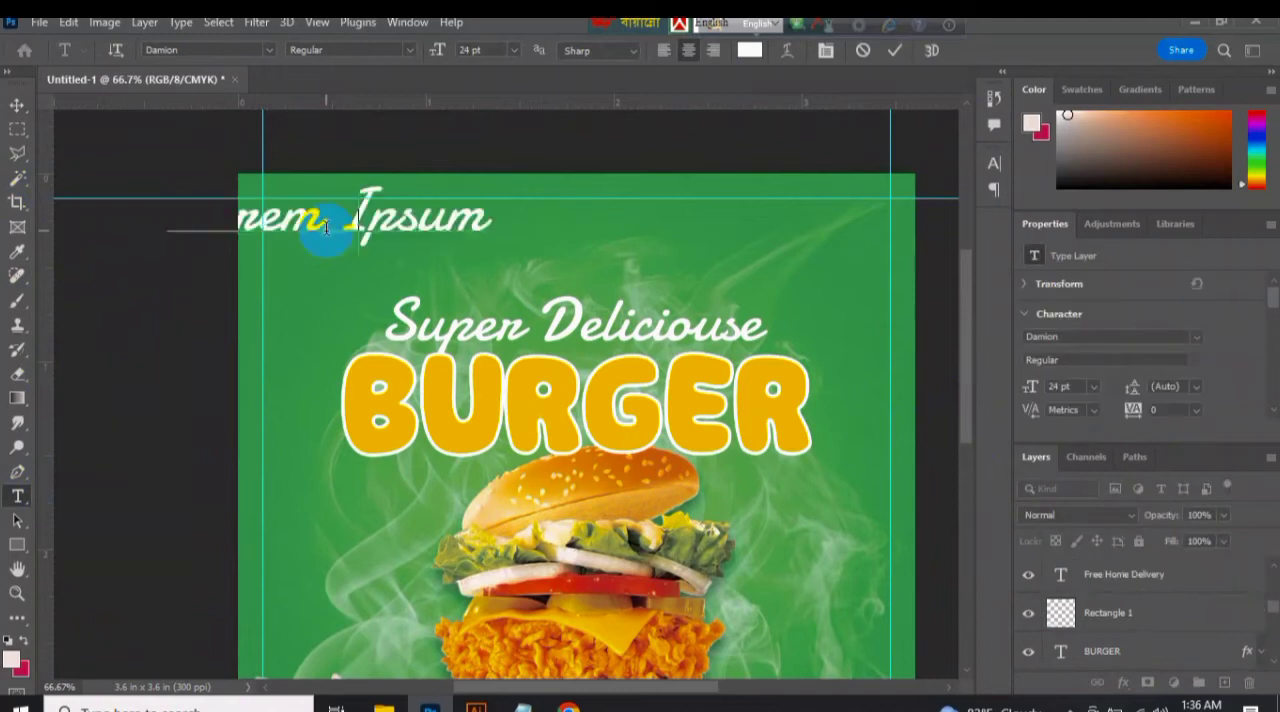
left_click(895, 50)
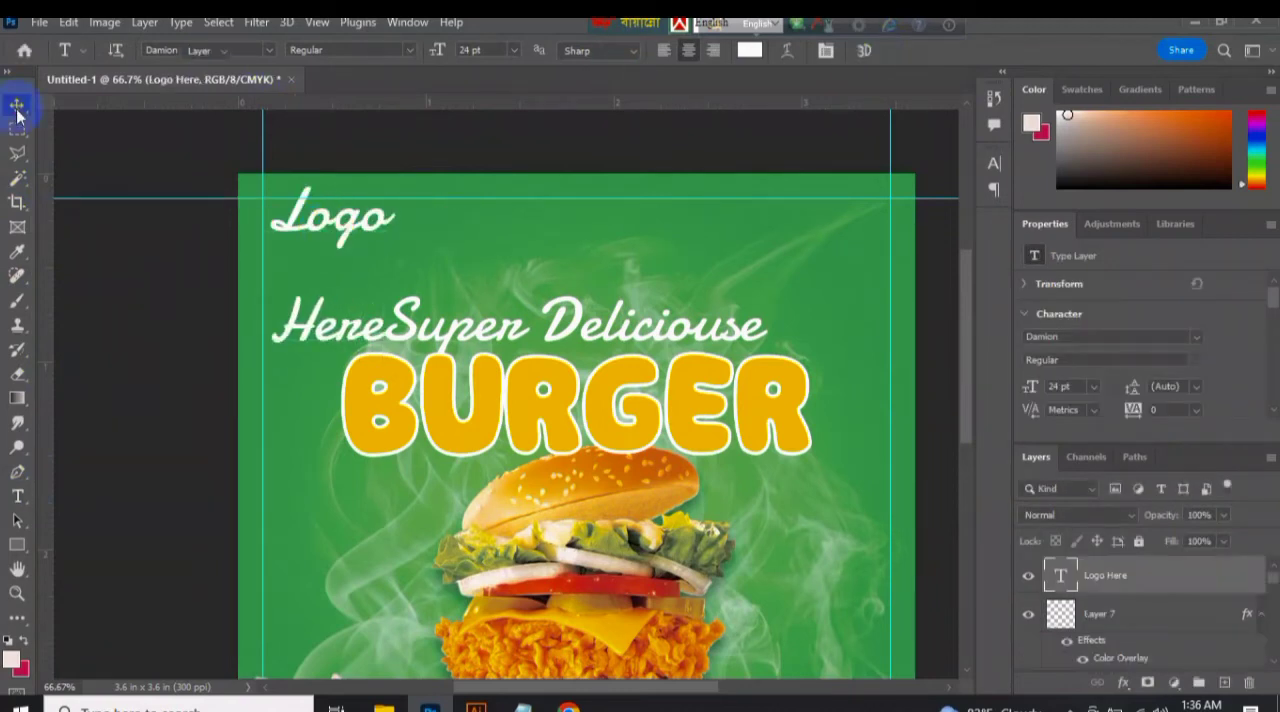
Try line spacings of 10 pt and 24 pt on the Logo Here text and set it to 18 pt.
left_click(17, 107)
left_click(1196, 387)
left_click(1189, 474)
left_click(1197, 388)
left_click(1180, 527)
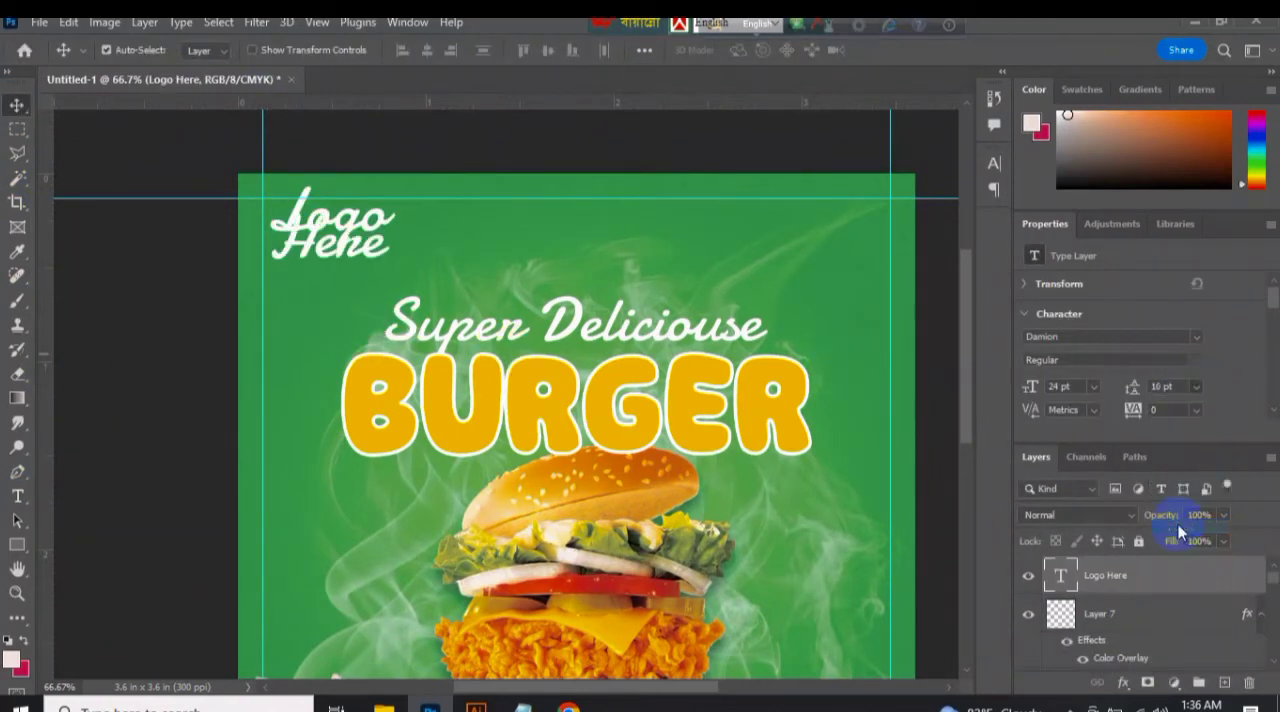
left_click(1196, 387)
left_click(1188, 568)
left_click(1196, 387)
left_click(1180, 554)
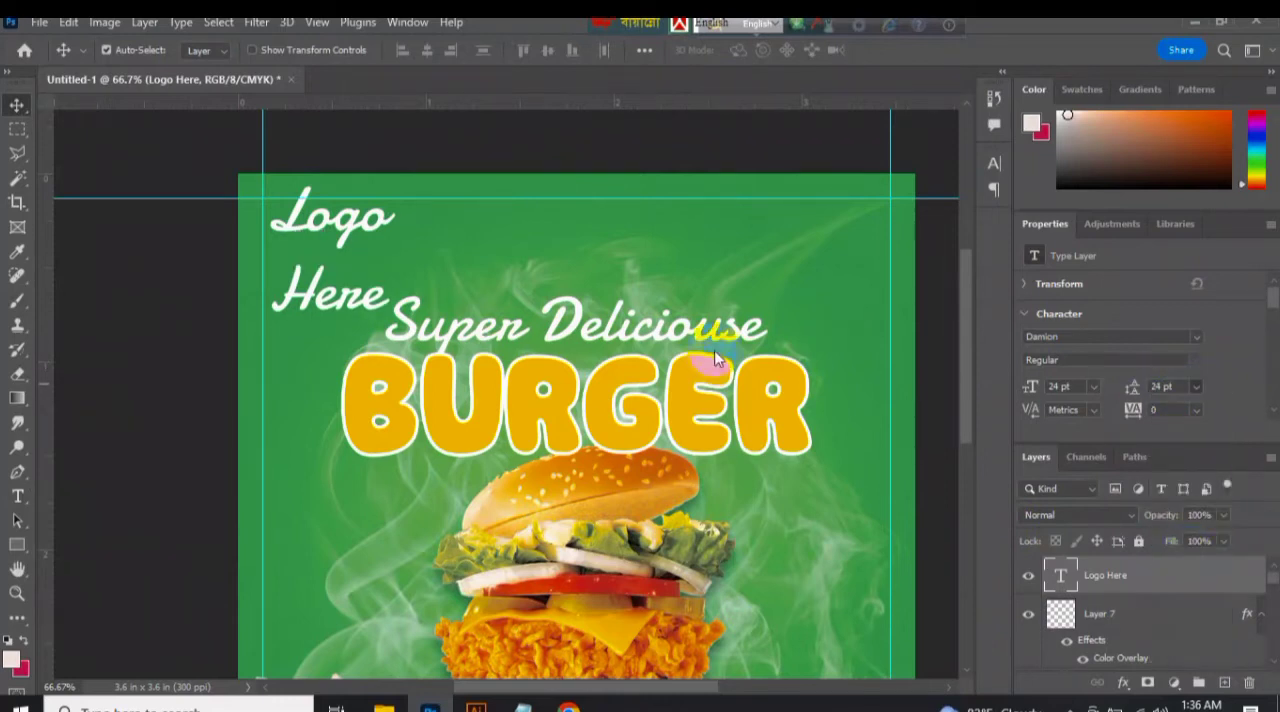
left_click(1148, 388)
left_click(1182, 538)
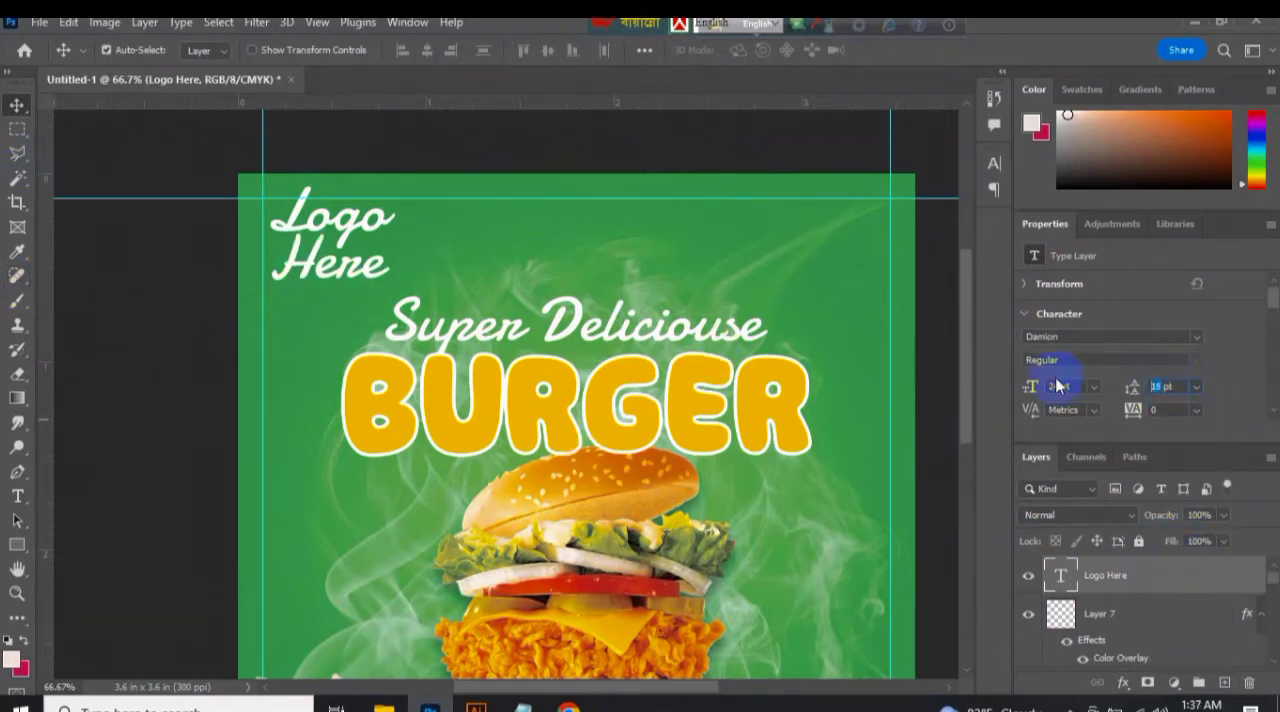
Set the Logo Here text in Roboto, with a thin weight for Here and a bold weight for Logo.
type("Roboto")
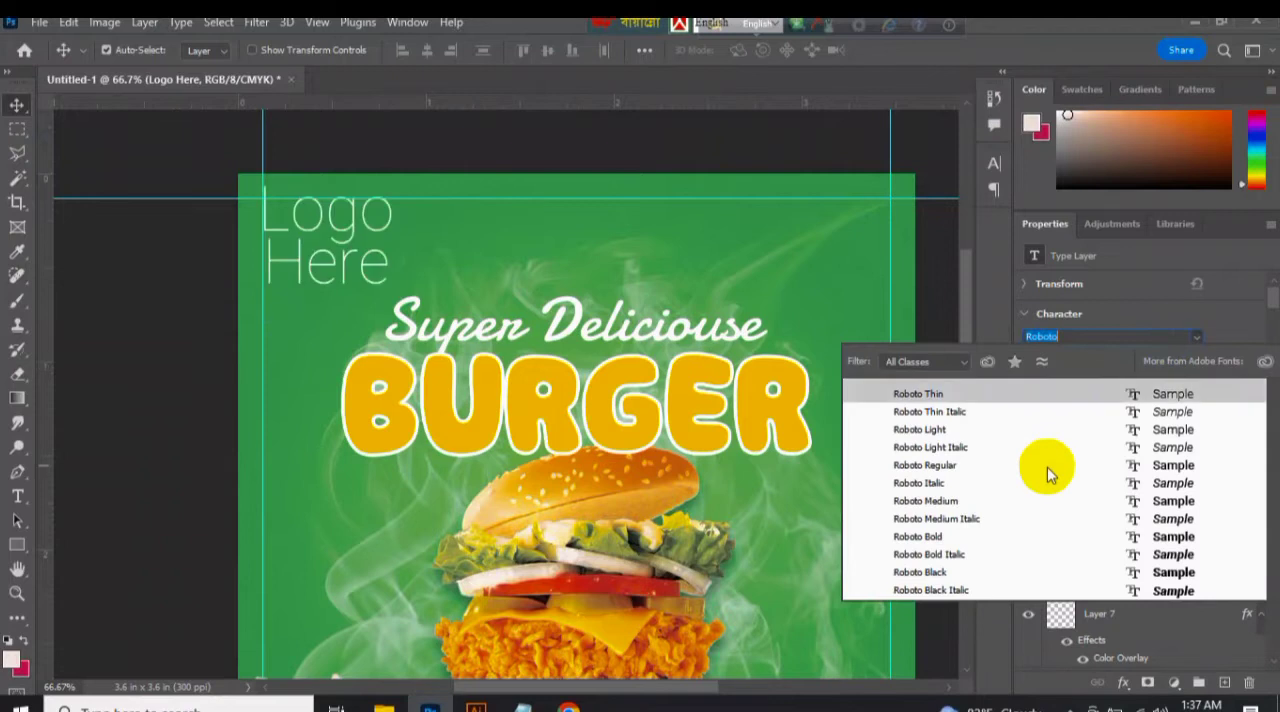
left_click(1049, 465)
left_click(17, 496)
double_click(379, 275)
left_click(1196, 360)
left_click(1063, 409)
mouse_move(264, 213)
left_mouse_down()
mouse_move(447, 242)
mouse_move(257, 210)
left_mouse_up()
left_click(1192, 360)
left_click(1152, 466)
left_click(17, 104)
Shrink the Logo Here text and move it to the corner of the upper and left margin guides.
left_click(1056, 385)
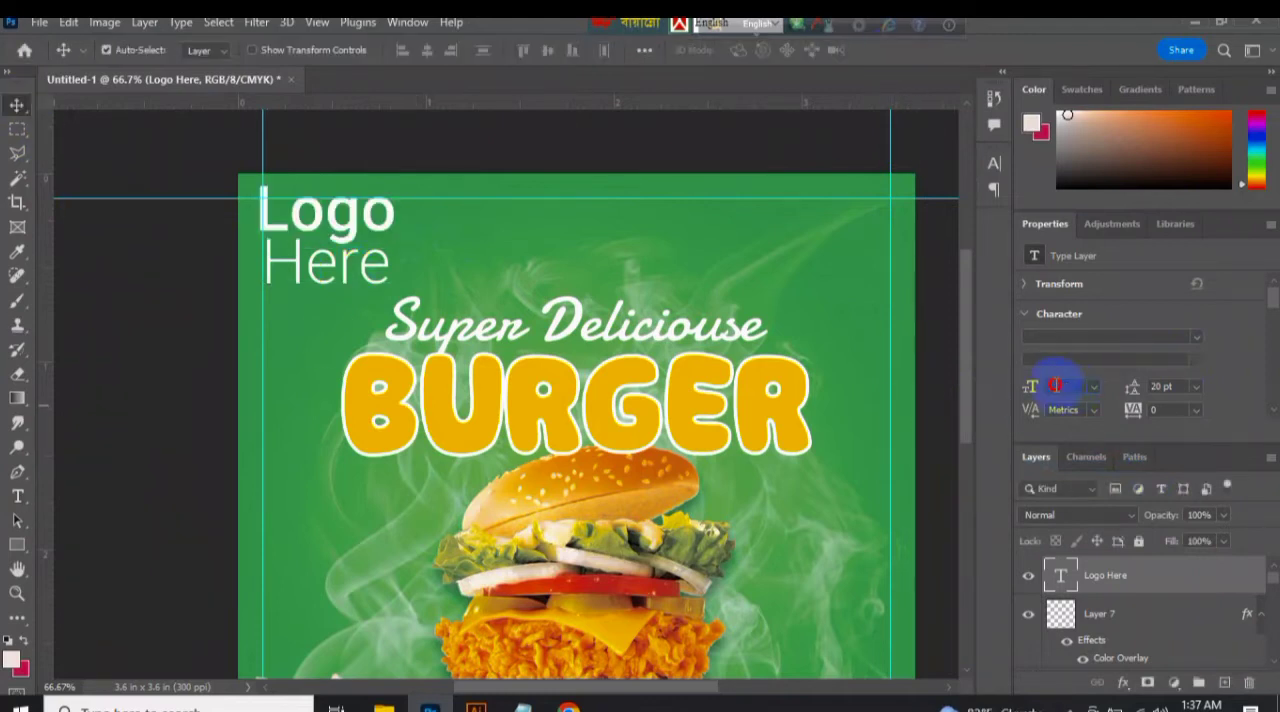
left_click_drag(358, 282, 318, 232)
key("ctrl+t")
left_click(928, 50)
Convert Logo Here to a smart object and fit it at 0.28 × 0.24 in, 0.13 in from the left and upper edges.
right_click(1108, 592)
left_click(955, 290)
key("ctrl+t")
left_click(928, 50)
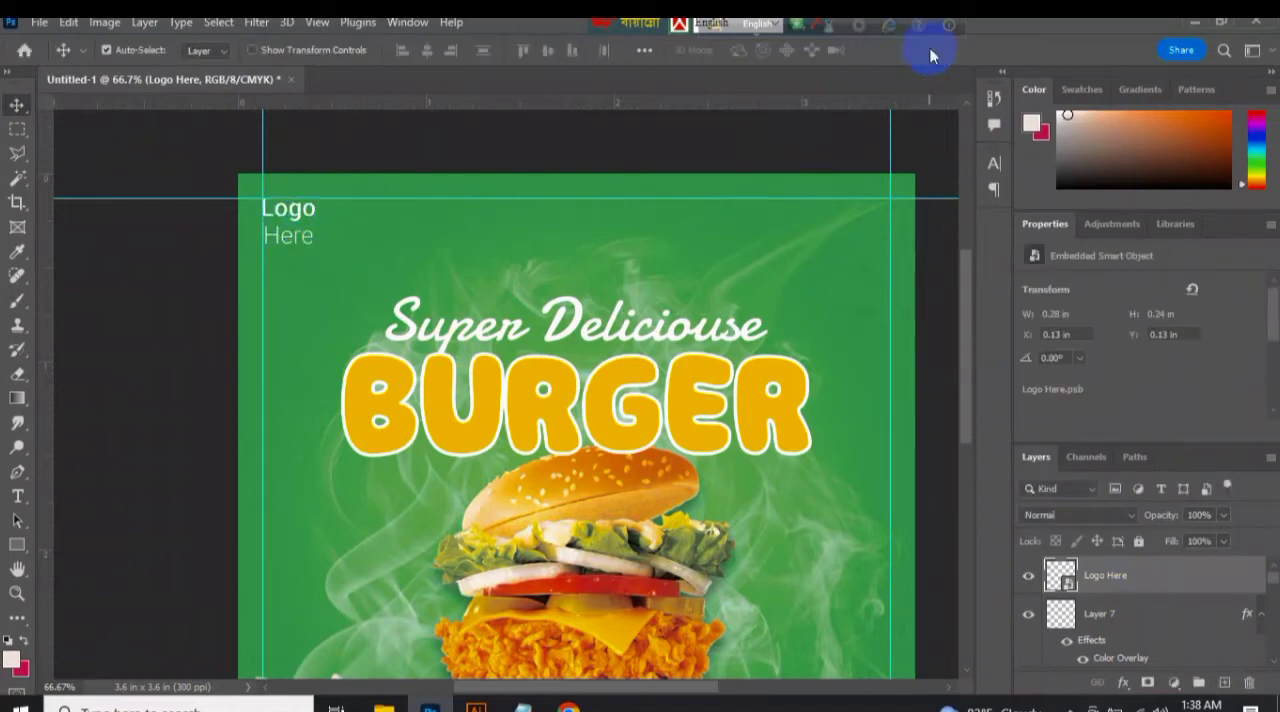
Browse the png and pikbest Psd folders for a source of social icons and open 60c0f26687114.psd in Photoshop.
key("ctrl+minus")
left_click(384, 708)
left_click(334, 675)
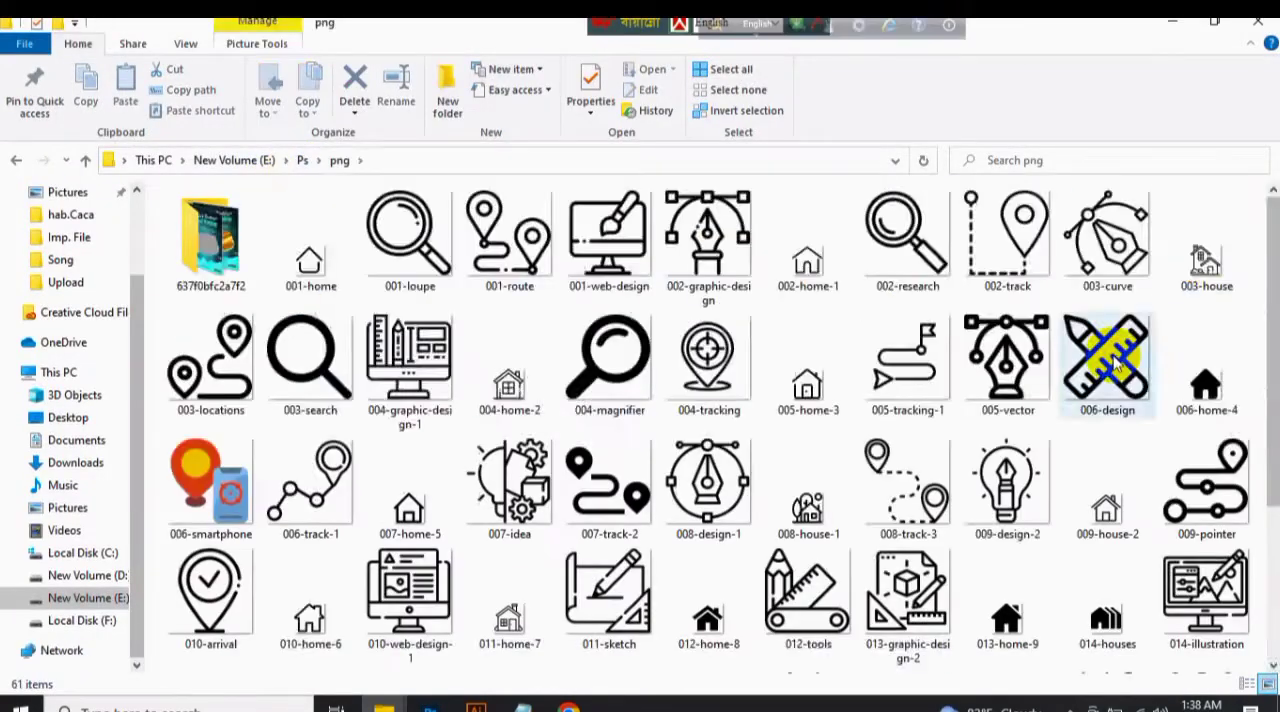
scroll(1251, 243, "down", 3)
scroll(1257, 229, "up", 3)
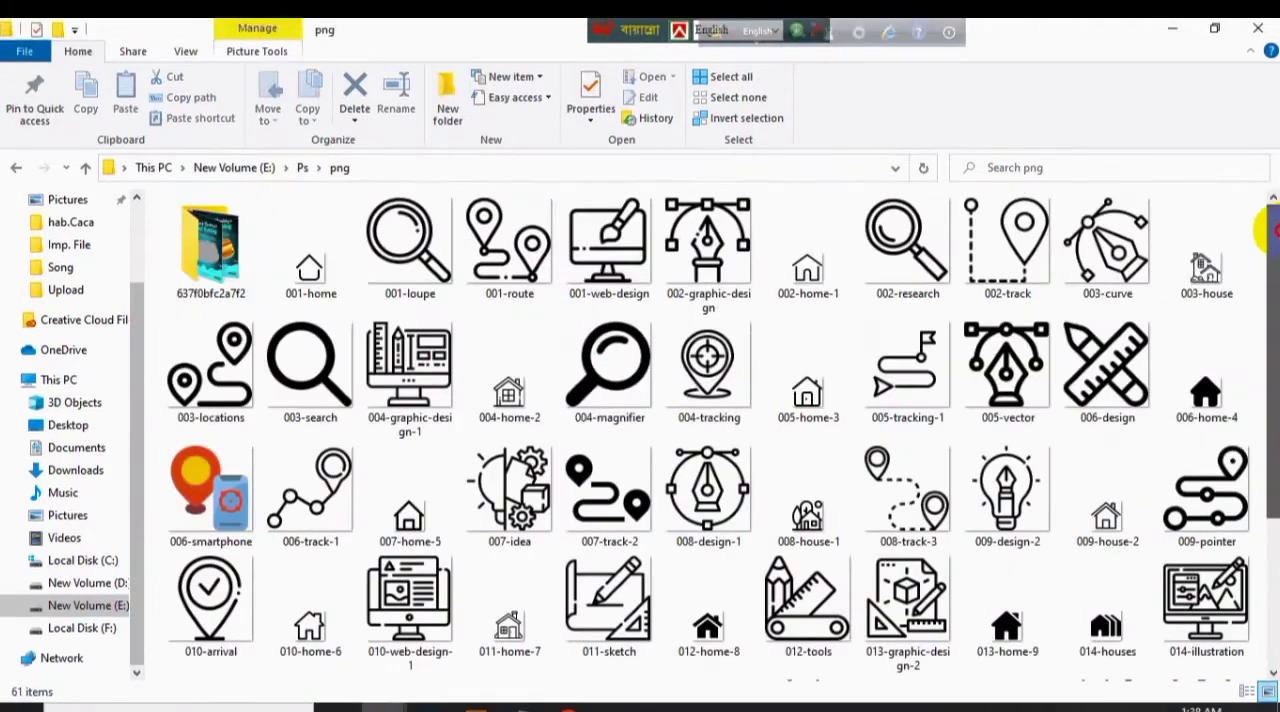
left_click(16, 160)
double_click(1150, 265)
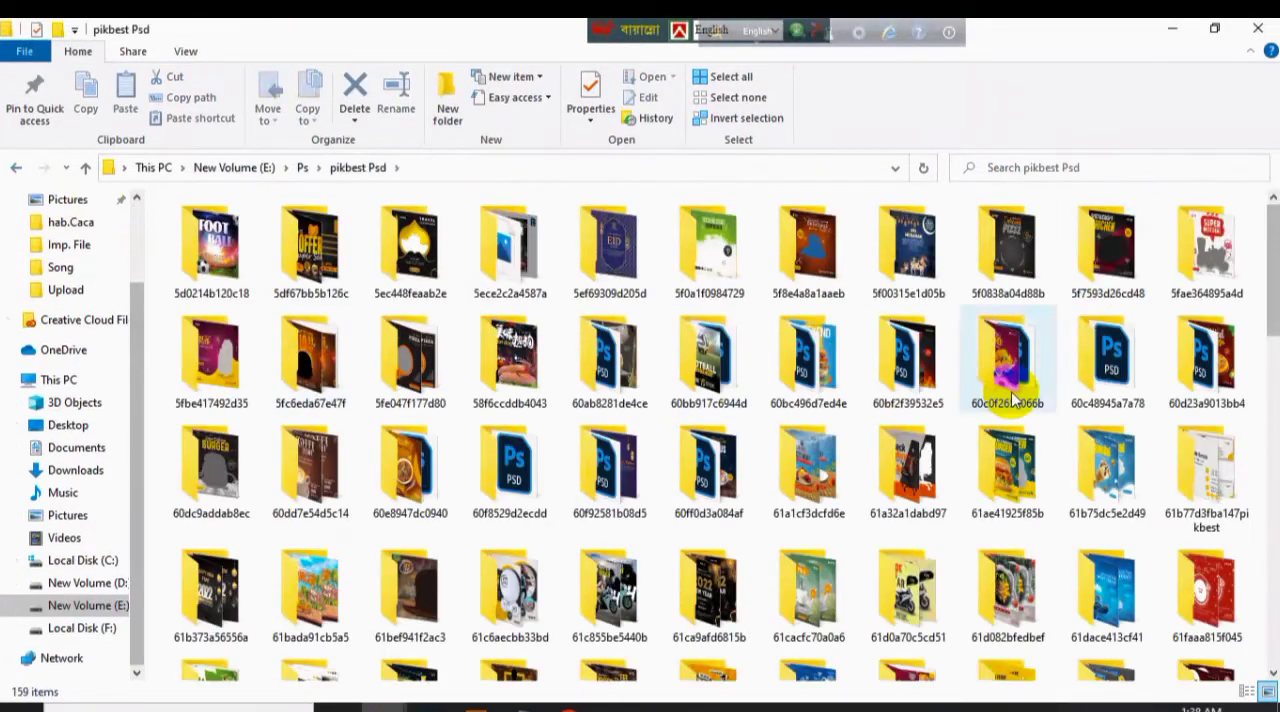
double_click(1017, 390)
left_click(237, 255)
left_click_drag(448, 629, 719, 33)
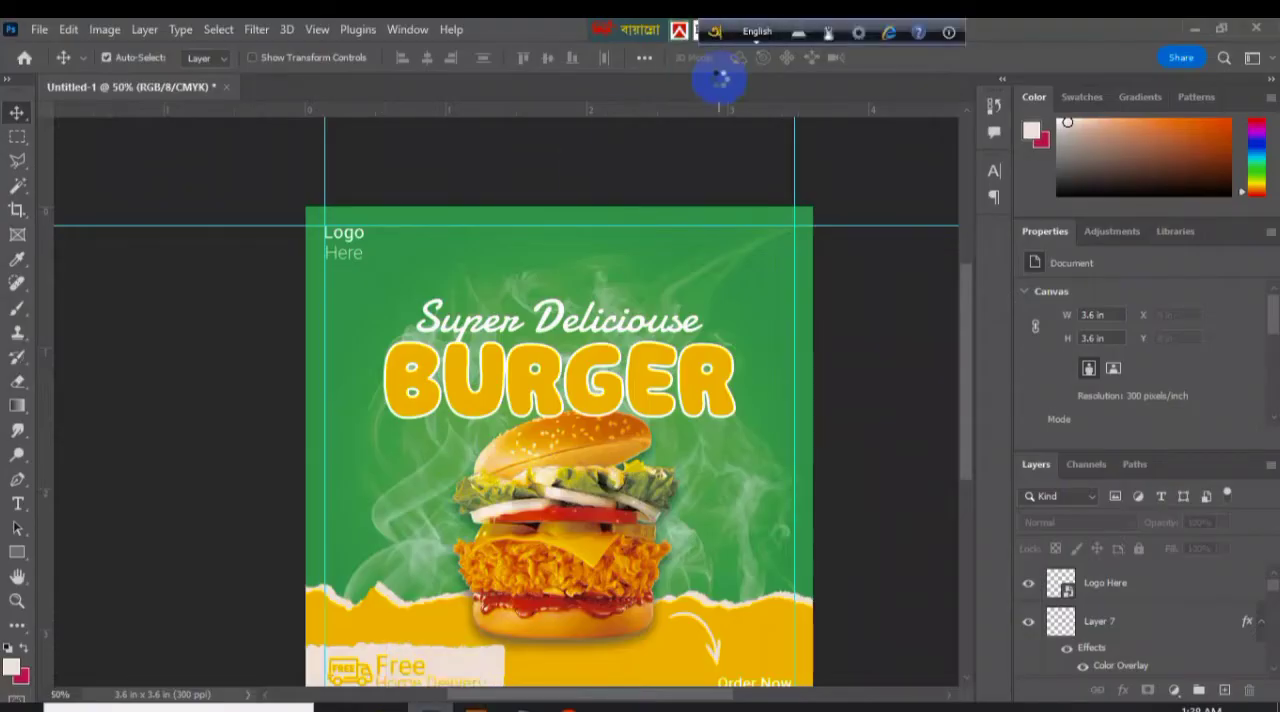
left_click_drag(719, 82, 694, 172)
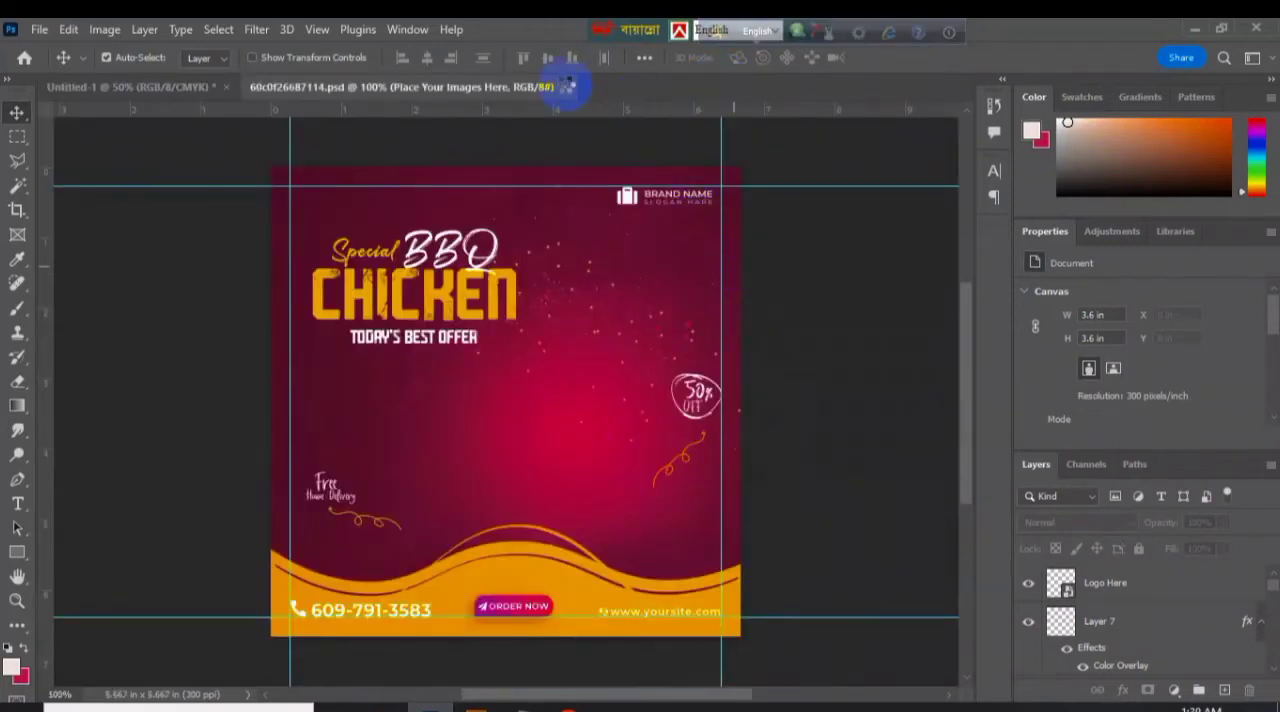
Find another template in the pikbest Psd folder and open 61cacfc74a6ca.psd in Photoshop.
left_click(384, 707)
left_click(16, 168)
left_click(329, 506)
key("Down")
key("Down")
key("Down")
left_click(835, 438)
double_click(835, 438)
left_click_drag(214, 223, 457, 243)
left_click(561, 87)
Bring the Twitter icon from 61cacfc74a6ca.psd into the burger banner near its upper-right corner.
left_click(623, 289)
left_click(683, 178)
left_click_drag(728, 182, 393, 207)
key("ctrl+z")
key("ctrl+Tab")
left_click(758, 237)
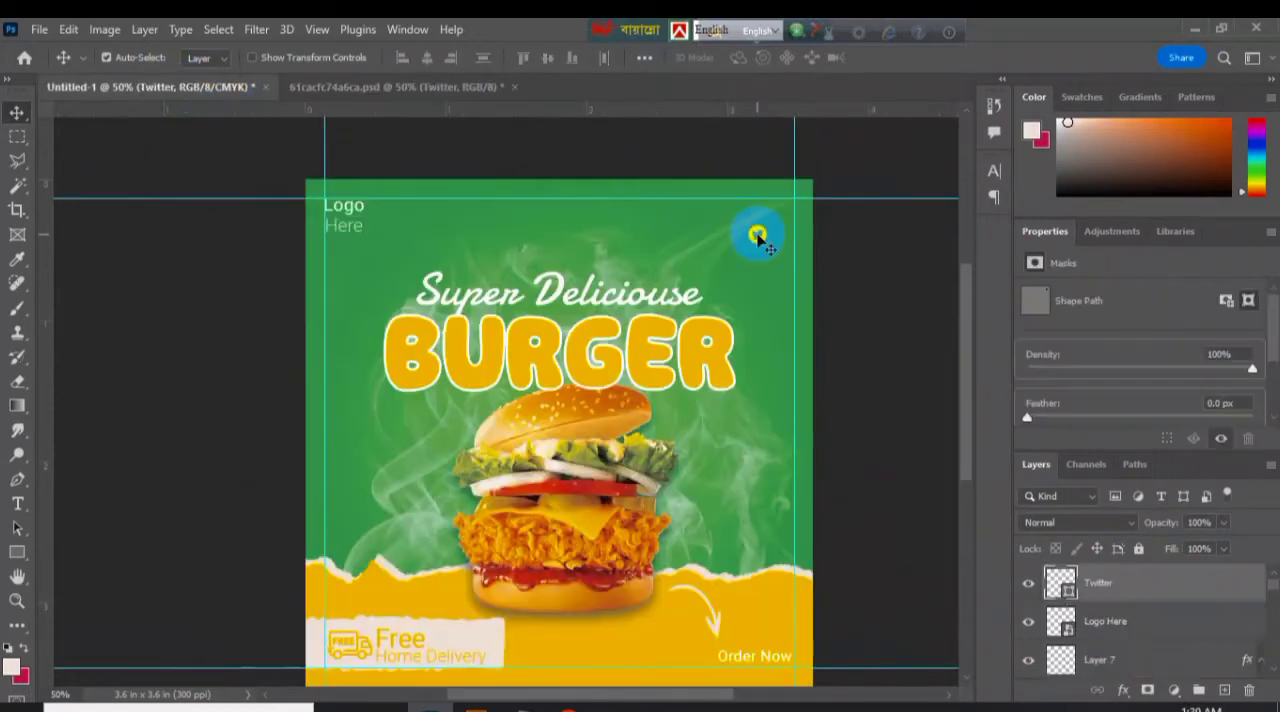
Bring the Facebook and Instagram icons into the banner and line them up beside the Twitter icon at the upper-right guides.
left_click(385, 88)
left_click(682, 206)
left_click(708, 208, "shift")
left_click_drag(708, 210, 763, 210)
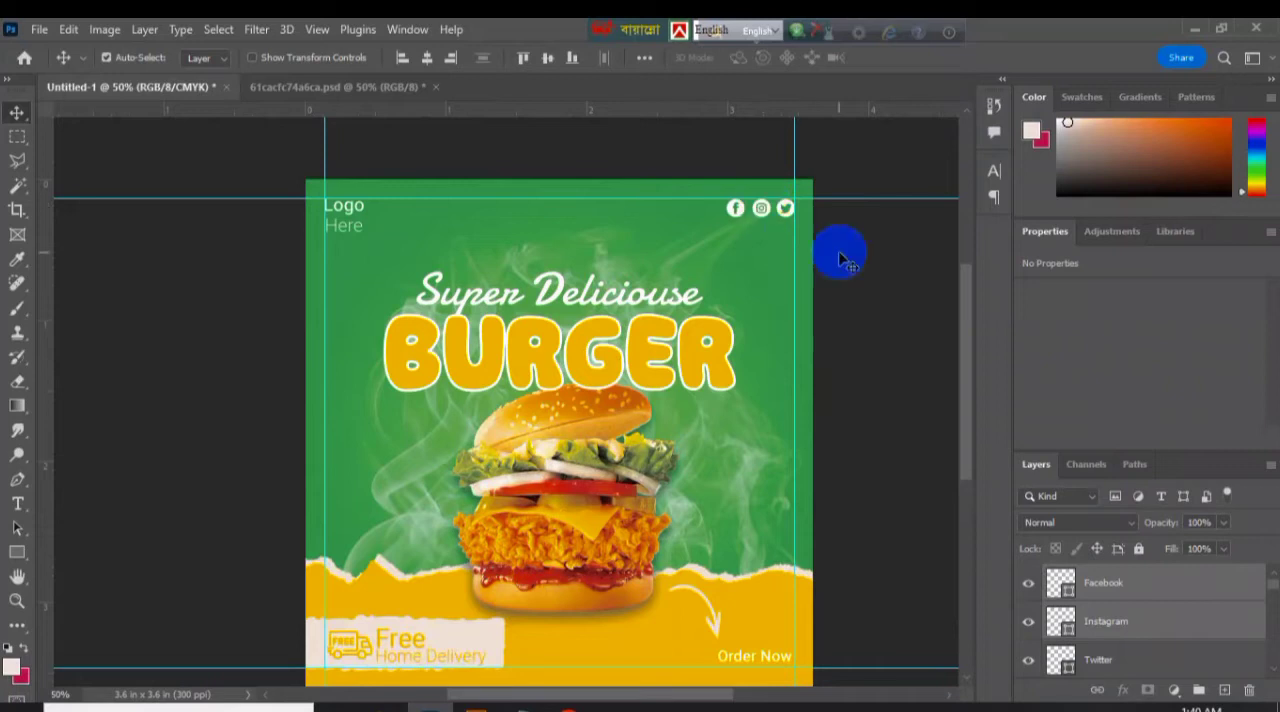
left_click(475, 641)
left_click(472, 642)
left_click(1122, 690)
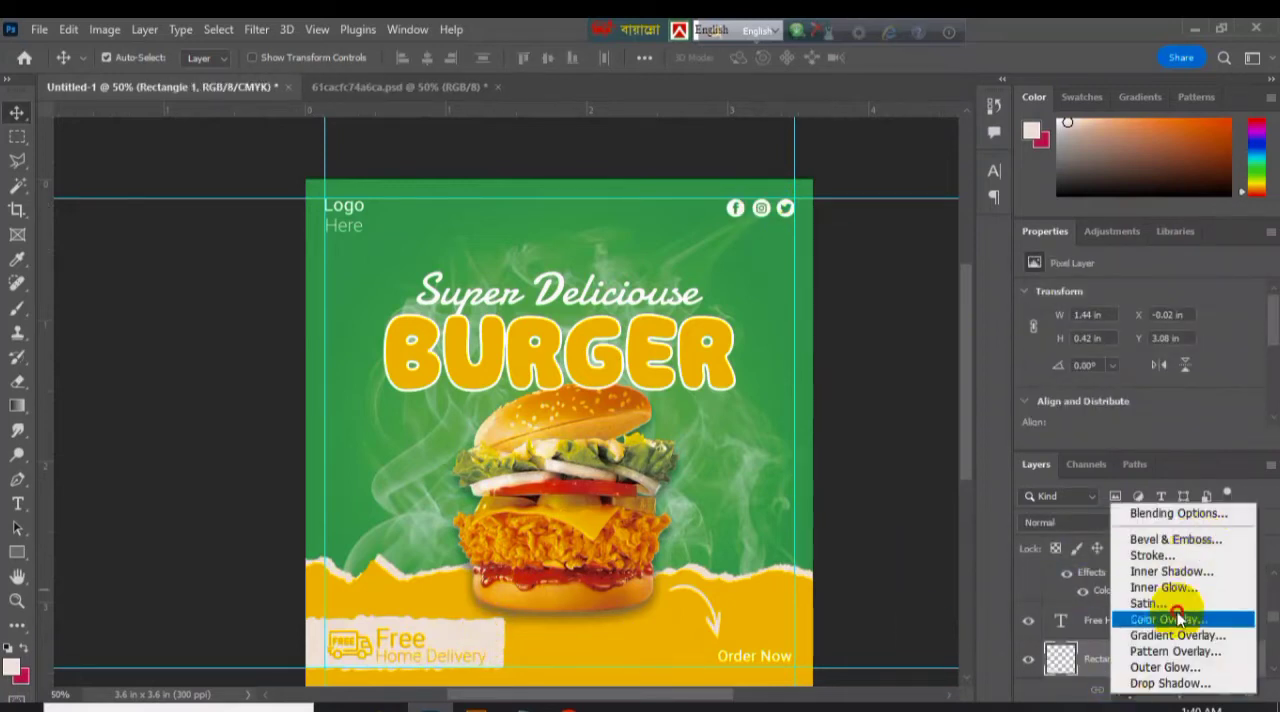
left_click(1179, 619)
left_click(812, 245)
left_click(1052, 200)
left_click(1035, 207)
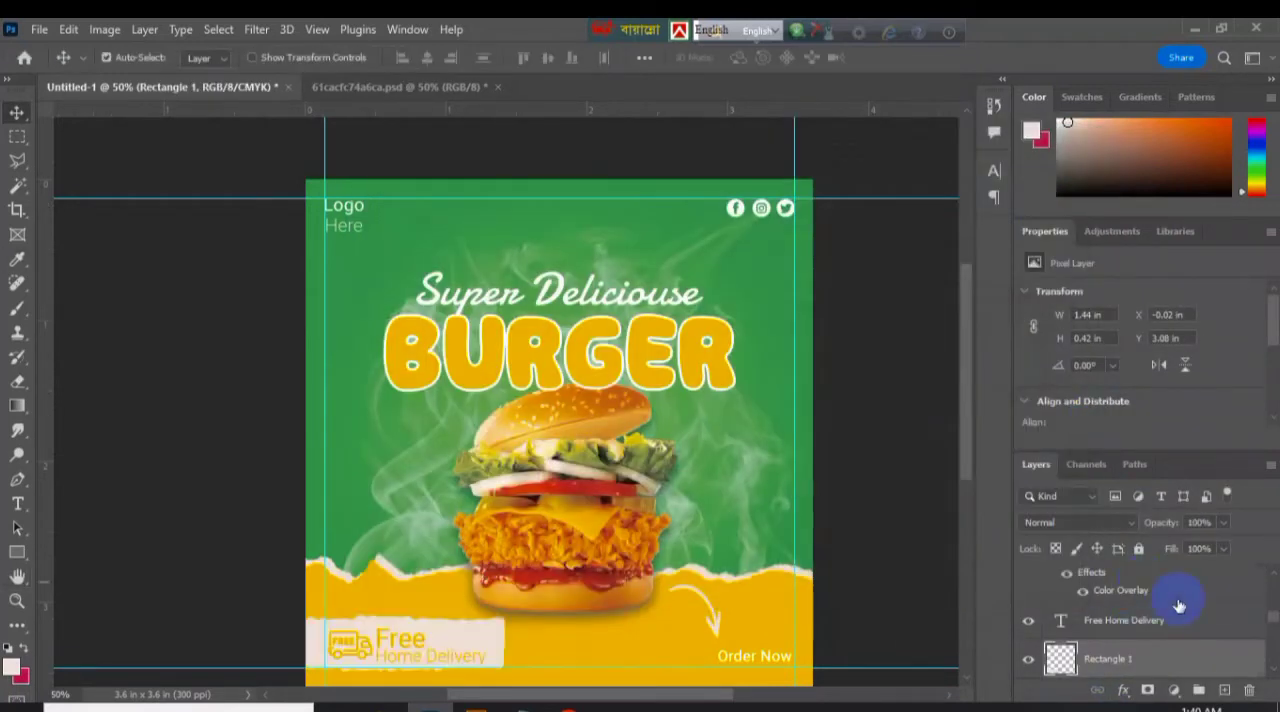
Apply a white Color Overlay to the Rectangle 1 torn-paper panel.
scroll(1177, 605, "down", 1)
left_click(1028, 620)
left_click(1028, 620)
left_click(1124, 690)
left_click(1179, 619)
left_click(797, 238)
left_click(623, 190)
left_click(1046, 178)
left_click(984, 212)
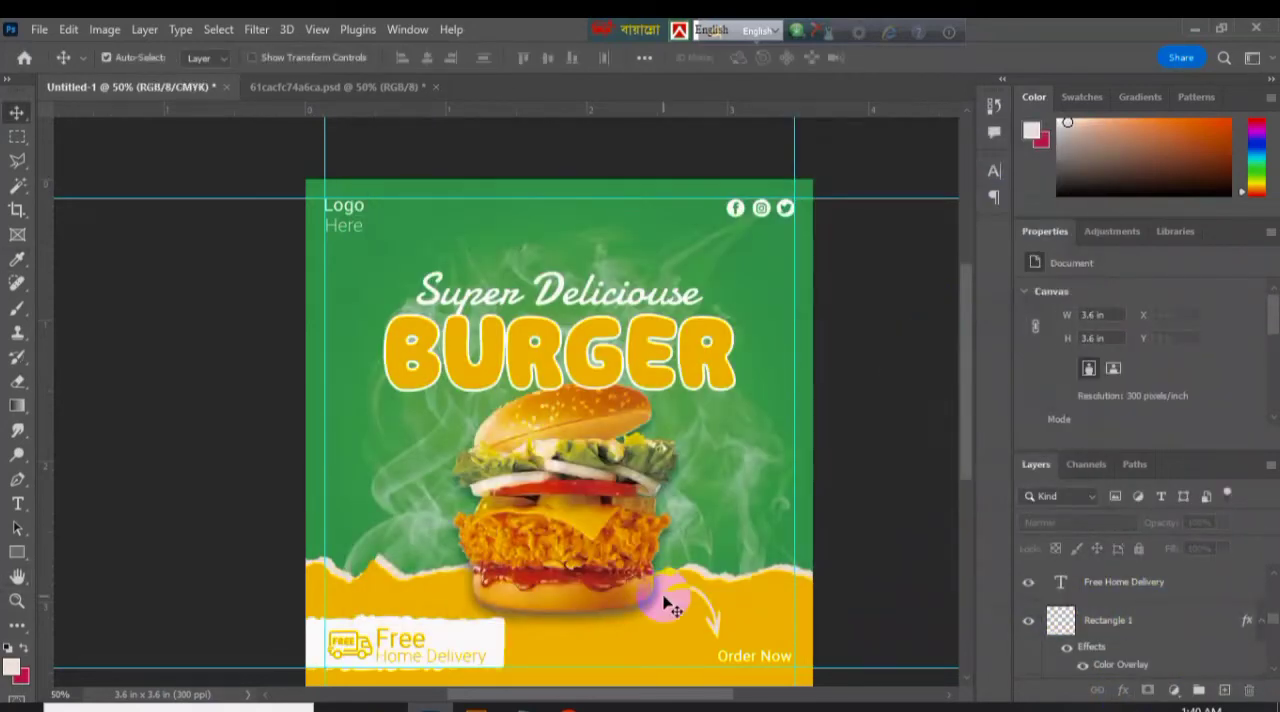
Convert Rectangle 1 to a smart object and rasterize it so the white overlay is baked in.
right_click(1135, 620)
right_click(1169, 620)
left_click(1075, 305)
right_click(1169, 620)
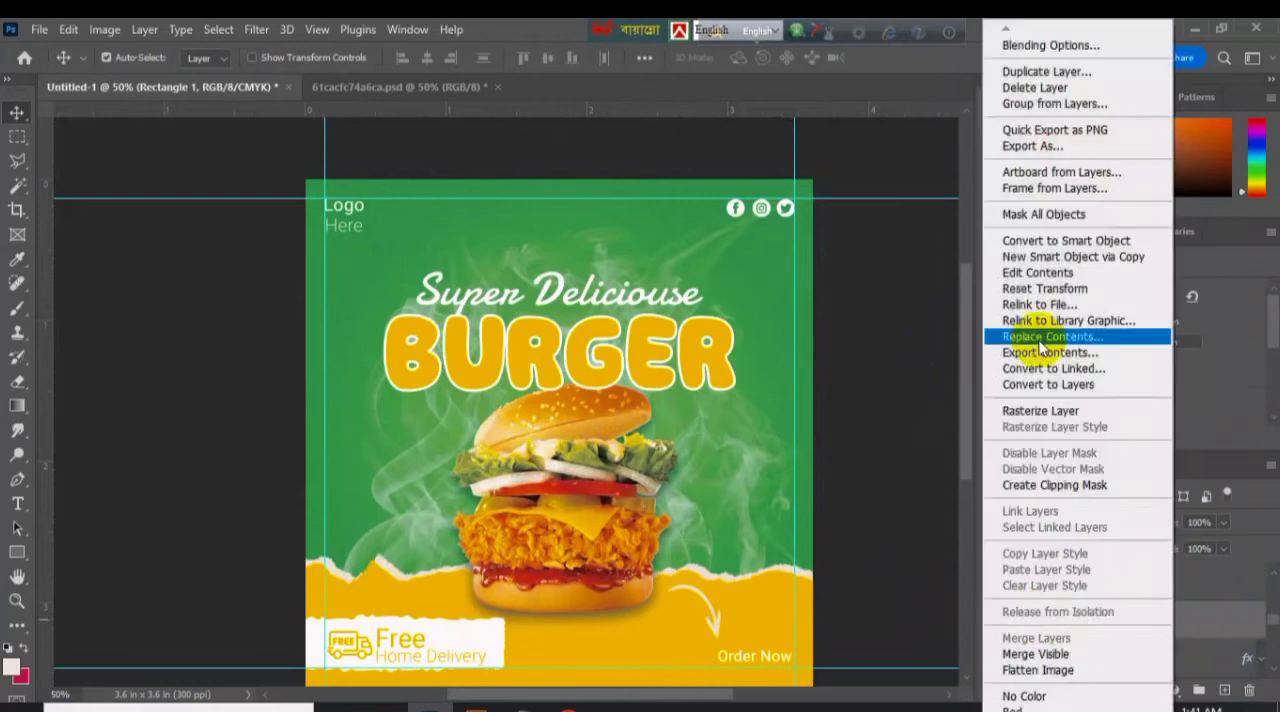
left_click(1045, 411)
left_click(911, 371)
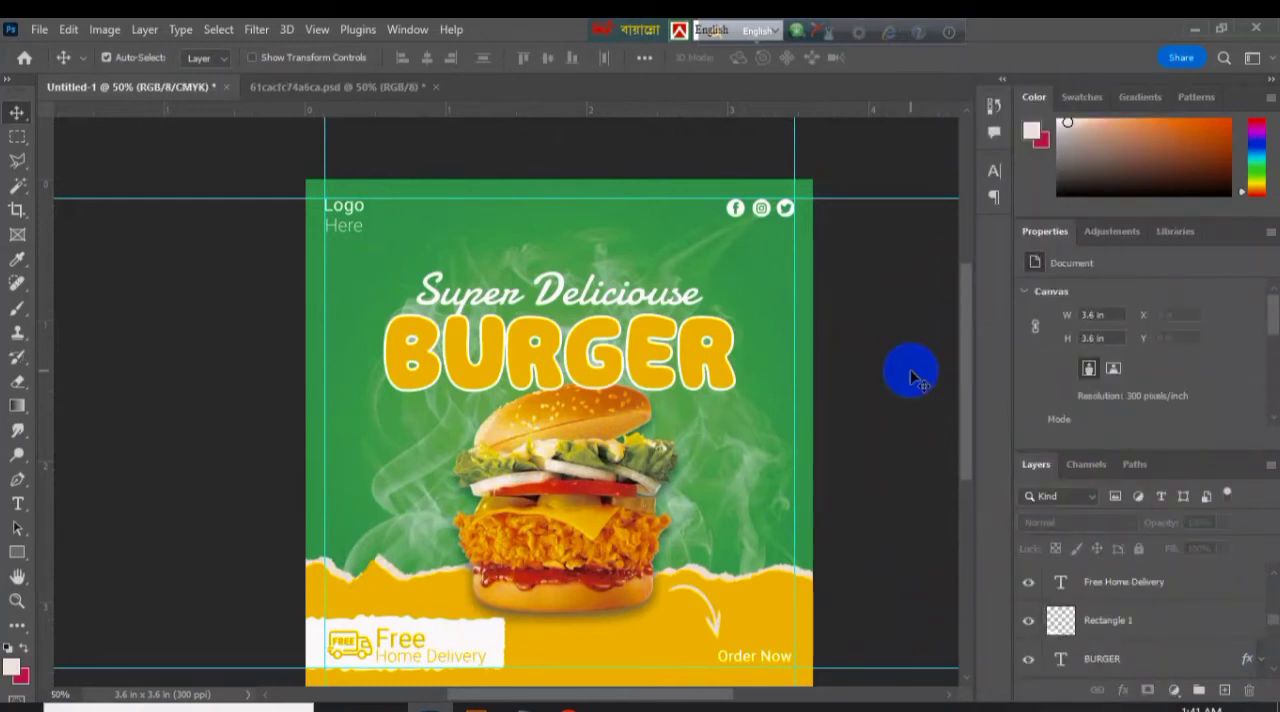
Group the Facebook, Instagram and Twitter layers and rename the group for the social icons.
left_click(1103, 583)
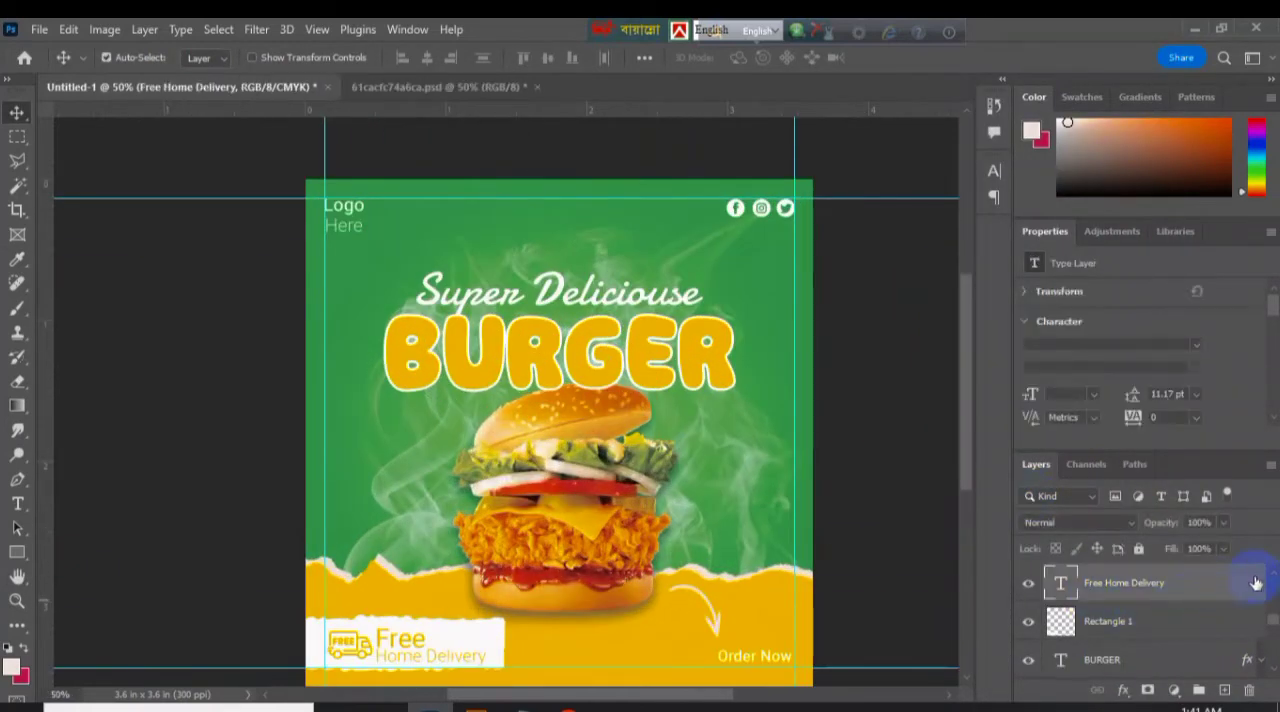
scroll(1170, 602, "down", 3)
left_click(1166, 592)
left_click(1137, 667, "shift")
key("ctrl+g")
double_click(1108, 575)
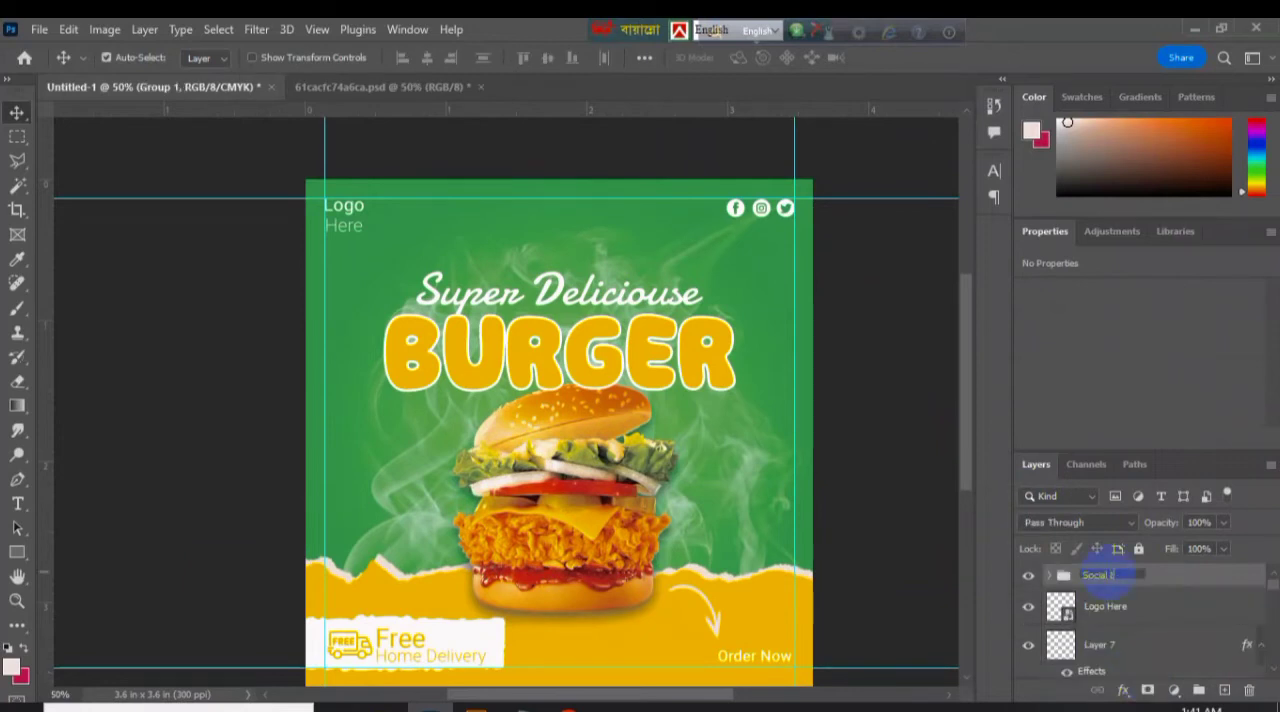
Delete the unused Layer 6 between Layer 7 and the Order Now text.
left_click(1175, 648)
left_click(1157, 606)
scroll(1150, 600, "down", 2)
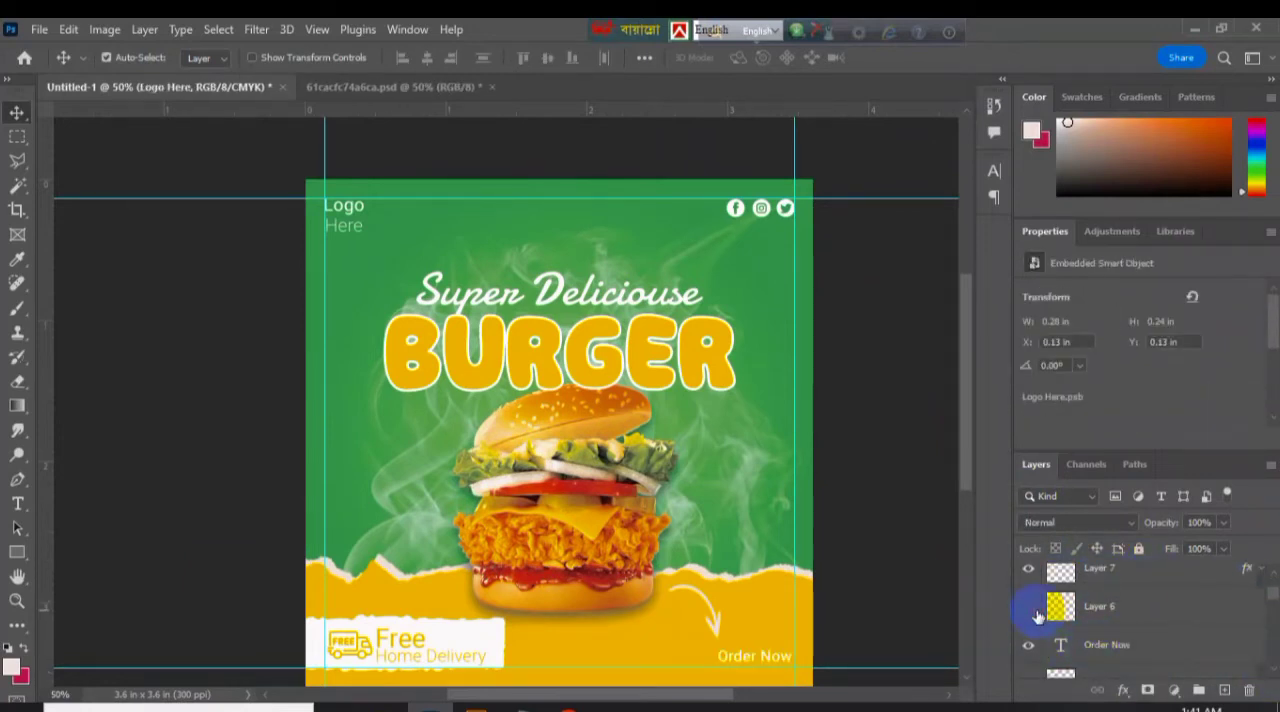
left_click(1138, 610)
key("ctrl+t")
key("Return")
key("Delete")
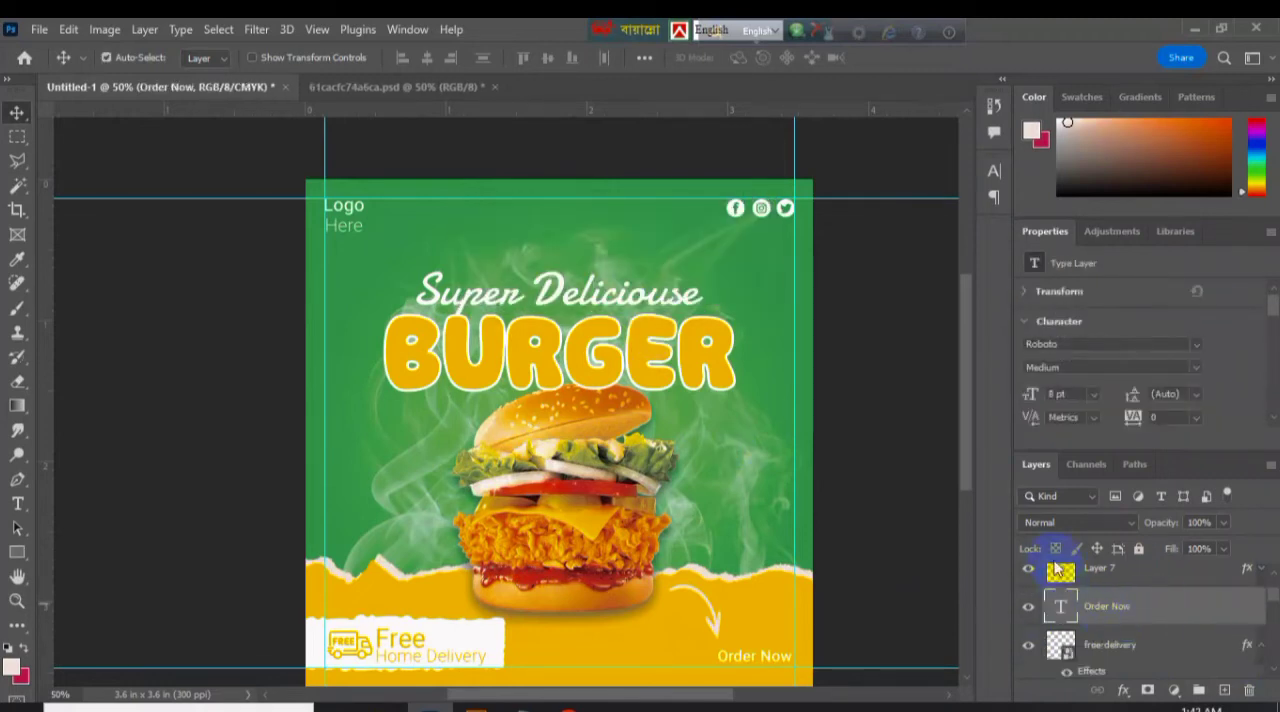
Group the arrow on Layer 7 with the Order Now text and name the group Order.
left_click(1033, 590)
left_click(1033, 590)
left_click(1117, 626)
left_click(1117, 596, "ctrl")
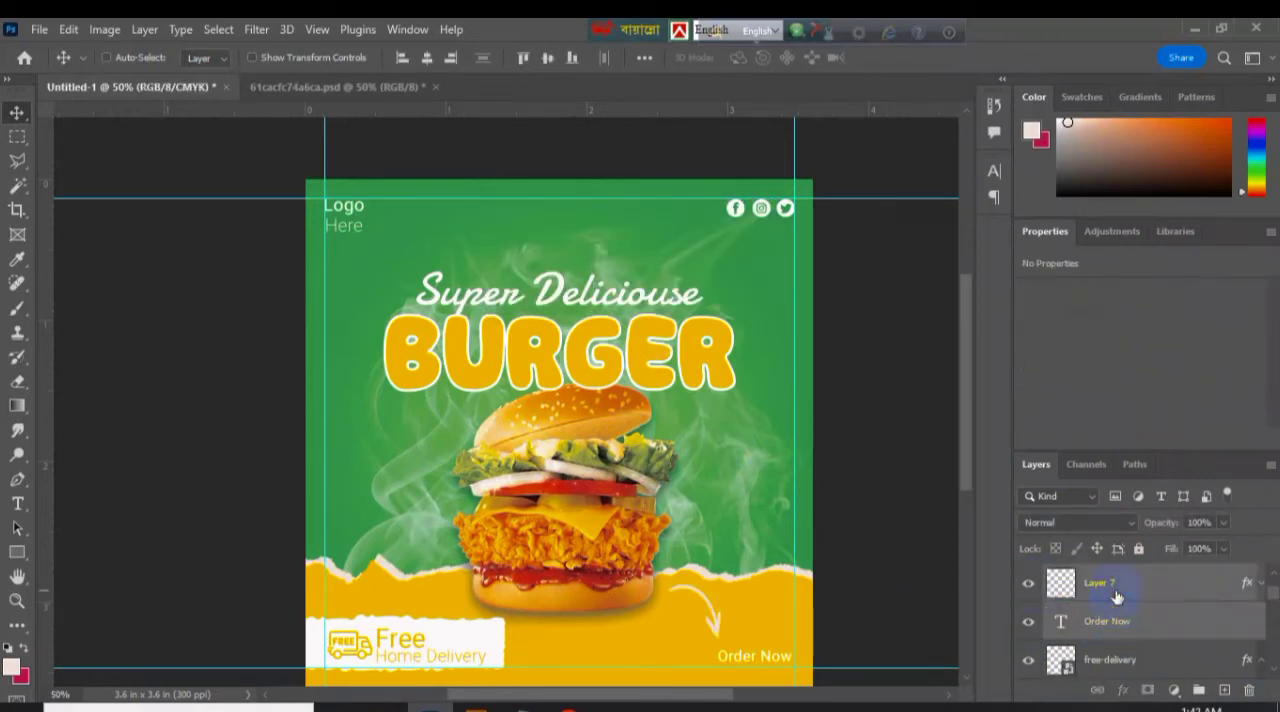
key("ctrl+g")
double_click(1107, 582)
Group the free-delivery icon, Free Home Delivery text and Rectangle 1 panel, and name the group Delivery.
left_click(1262, 612)
left_click(1234, 654)
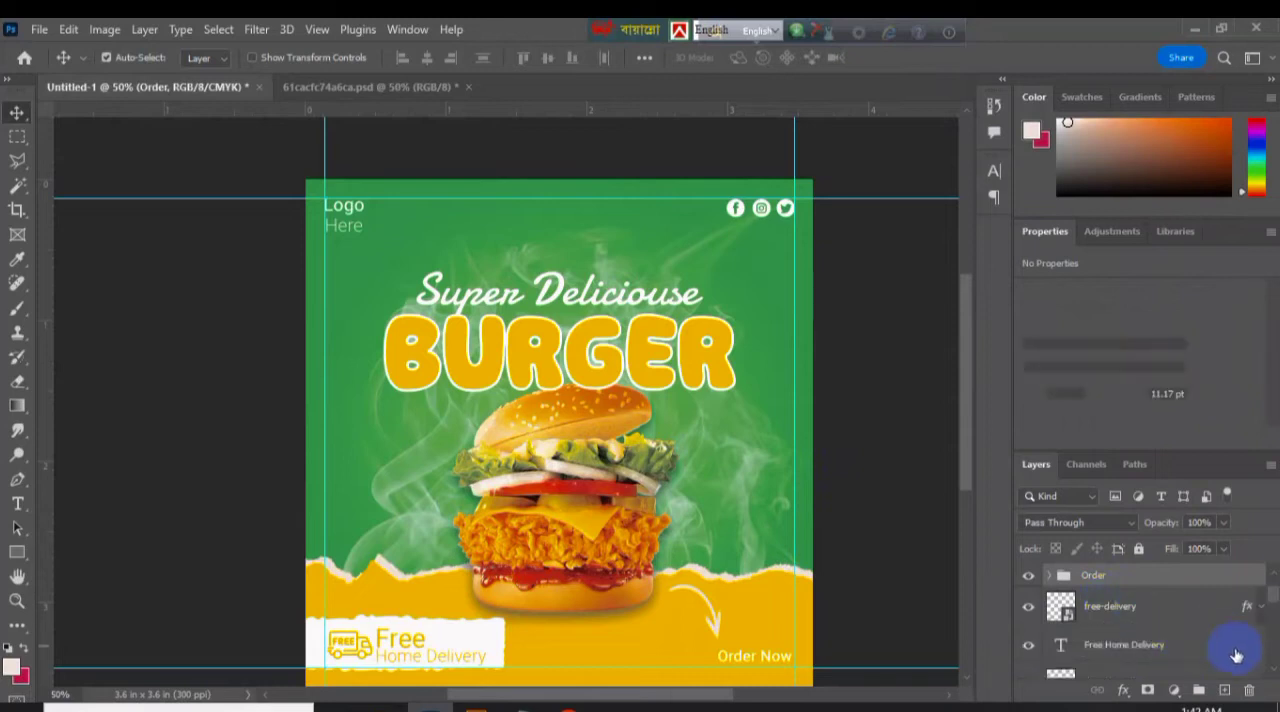
scroll(1220, 656, "down", 1)
left_click(1157, 658)
left_click(1027, 646)
left_click(1027, 646)
left_click(1160, 606, "ctrl")
key("ctrl+g")
double_click(1100, 575)
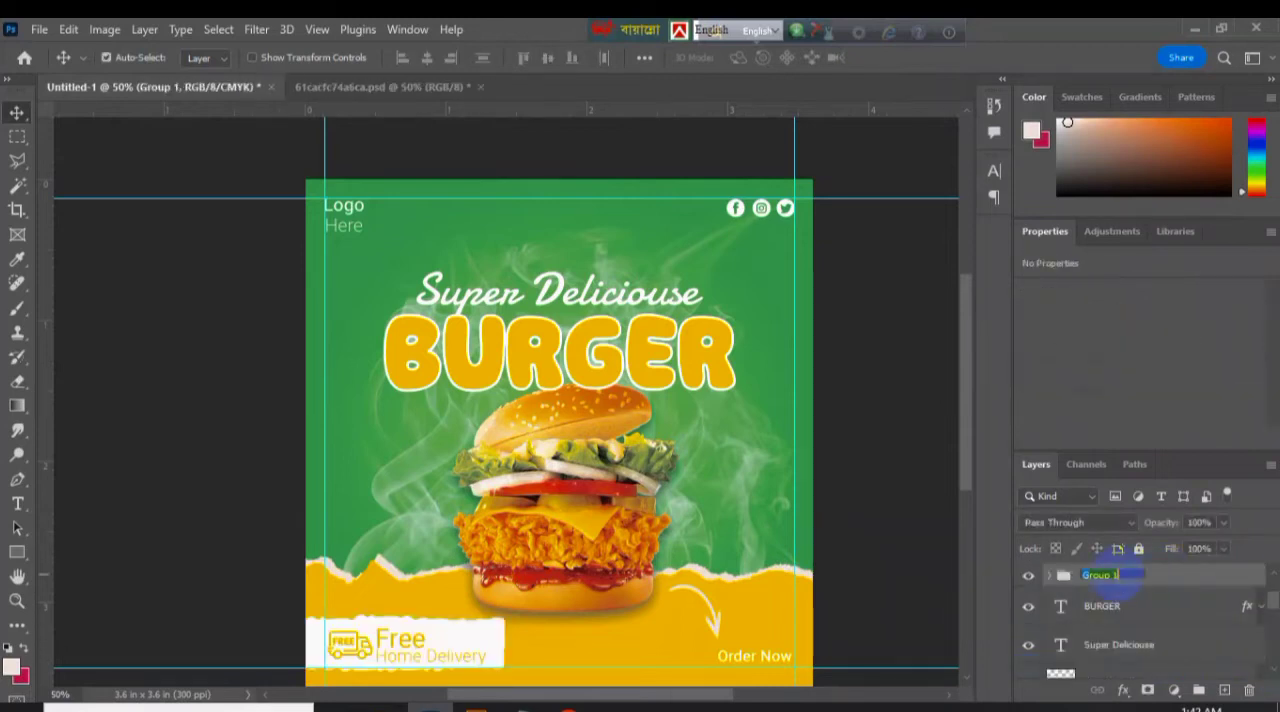
Group the BURGER and Super Deliciouse titles and name the group Text.
left_click(1090, 620)
left_click(1108, 640, "ctrl")
key("ctrl+g")
double_click(1095, 599)
type("T")
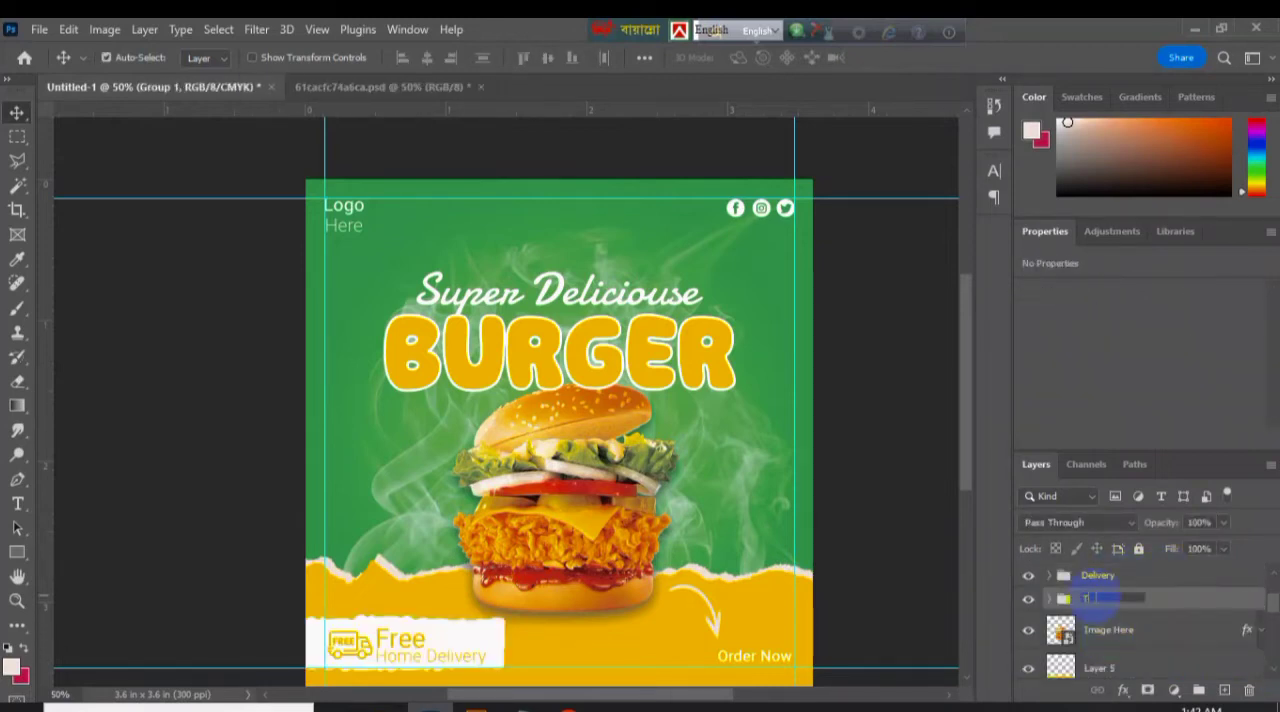
type("ext")
key("Return")
scroll(1272, 675, "down", 1)
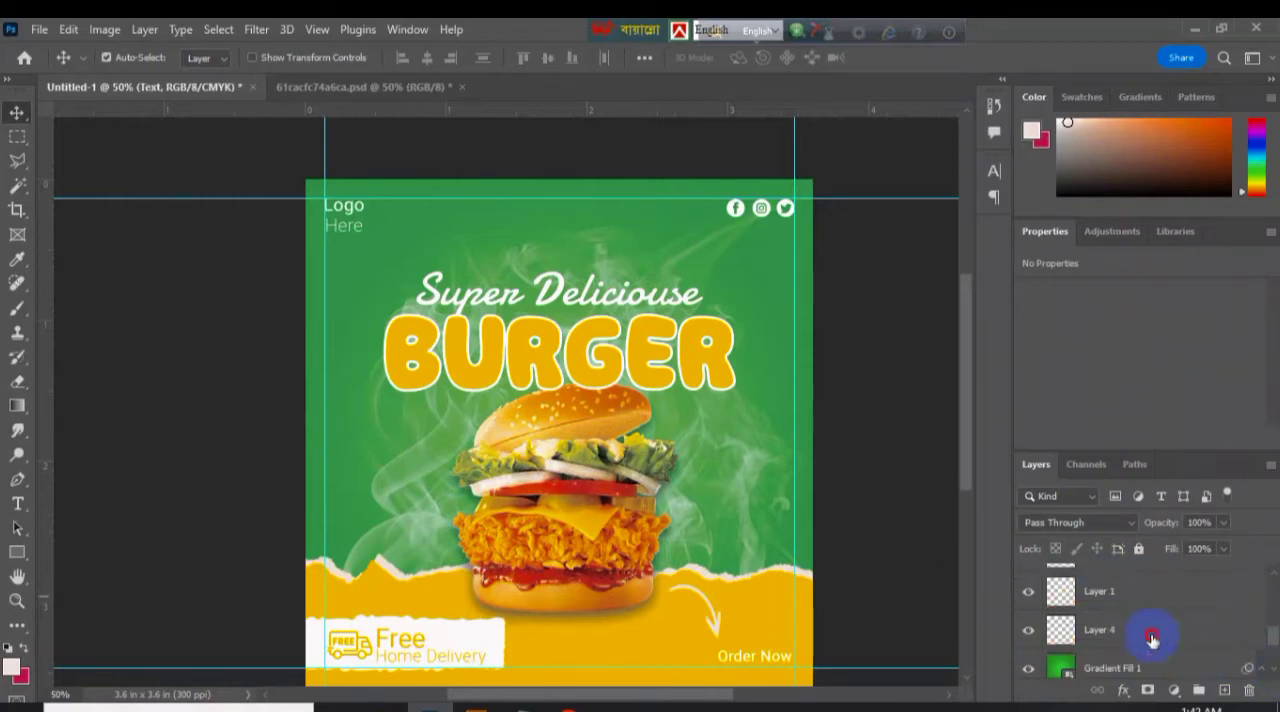
Group the smoke layers Layer 1 and Layer 4 and name the group Smoke.
left_click(1152, 638)
left_click(1157, 591, "ctrl")
key("ctrl+g")
double_click(1100, 584)
type("Smoke")
key("Return")
Delete the leftover layer near the background and group the background layers in a group named Bg.
left_click(1261, 616)
left_click(1180, 657)
key("Delete")
left_click(1141, 608, "shift")
key("ctrl+g")
key("Return")
Reorder the layer stack so Social Icon, Delivery and Order sit in that sequence between Image Here and Bg.
left_click_drag(1128, 656, 1130, 655)
mouse_move(1153, 579)
left_mouse_down()
mouse_move(1147, 630)
mouse_move(1145, 589)
left_mouse_up()
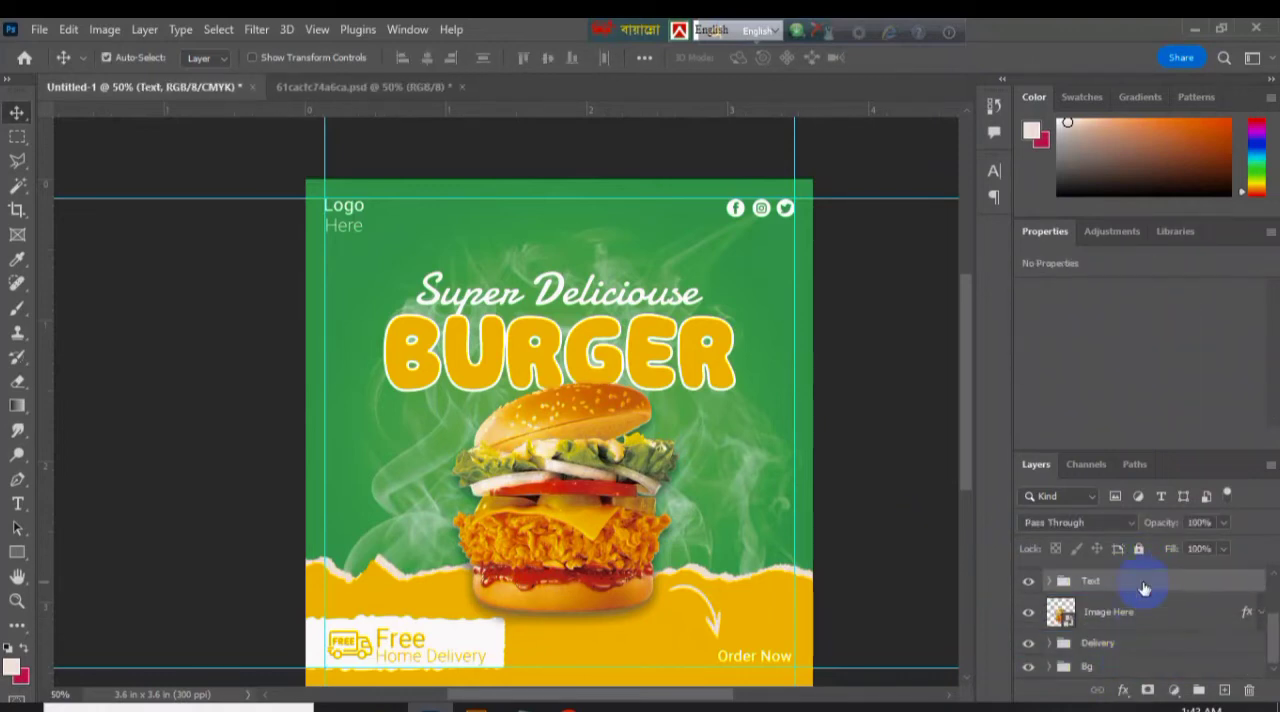
left_click_drag(966, 459, 966, 445)
mouse_move(1272, 641)
left_mouse_down()
mouse_move(1272, 616)
mouse_move(1272, 638)
left_mouse_up()
left_click(1106, 619)
left_click(1119, 600, "ctrl")
left_click_drag(1177, 583, 1177, 645)
left_click_drag(1272, 645, 1272, 670)
left_click_drag(1157, 621, 1155, 655)
left_click(946, 551)
left_click_drag(1106, 599, 1108, 631)
left_click(908, 513)
mouse_move(967, 456)
left_mouse_down()
mouse_move(970, 531)
mouse_move(972, 466)
left_mouse_up()
Save the document in Photoshop format as Burger in the Micro Stok > Pikbest folder on drive E.
key("ctrl+minus")
key("ctrl+minus")
key("ctrl+shift+s")
scroll(100, 250, "down", 2)
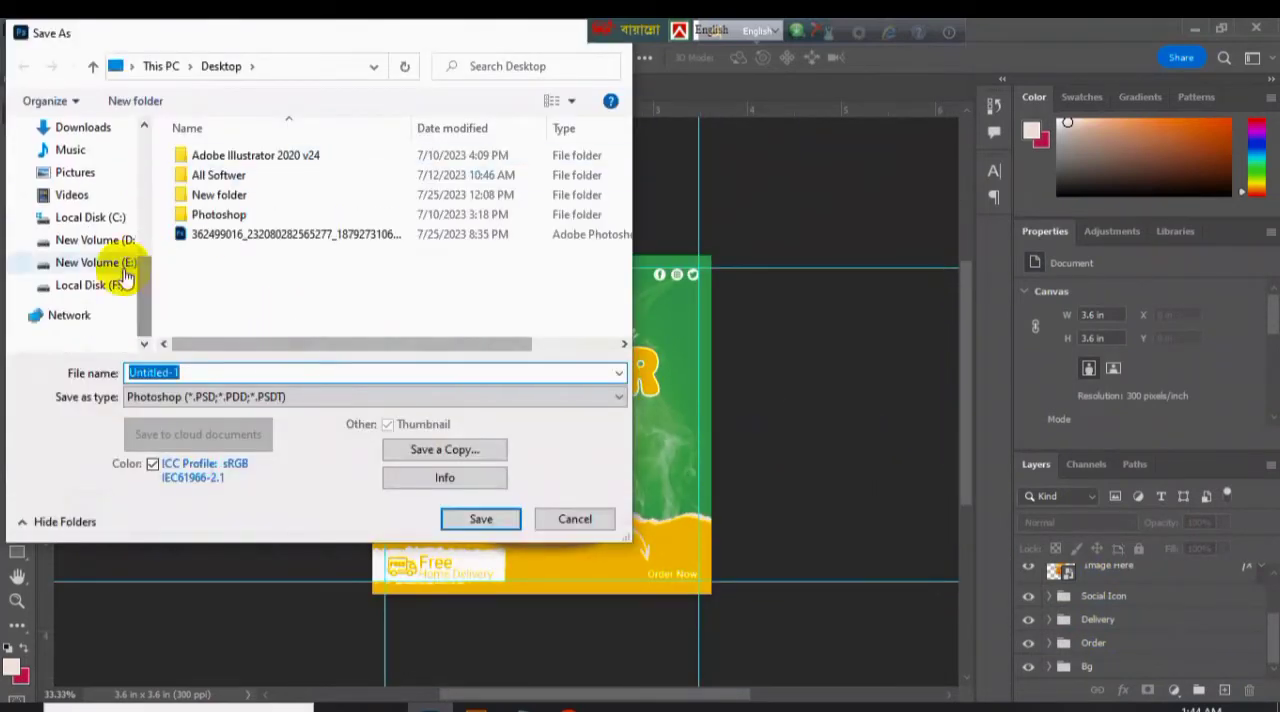
left_click(100, 262)
scroll(585, 312, "down", 5)
double_click(206, 262)
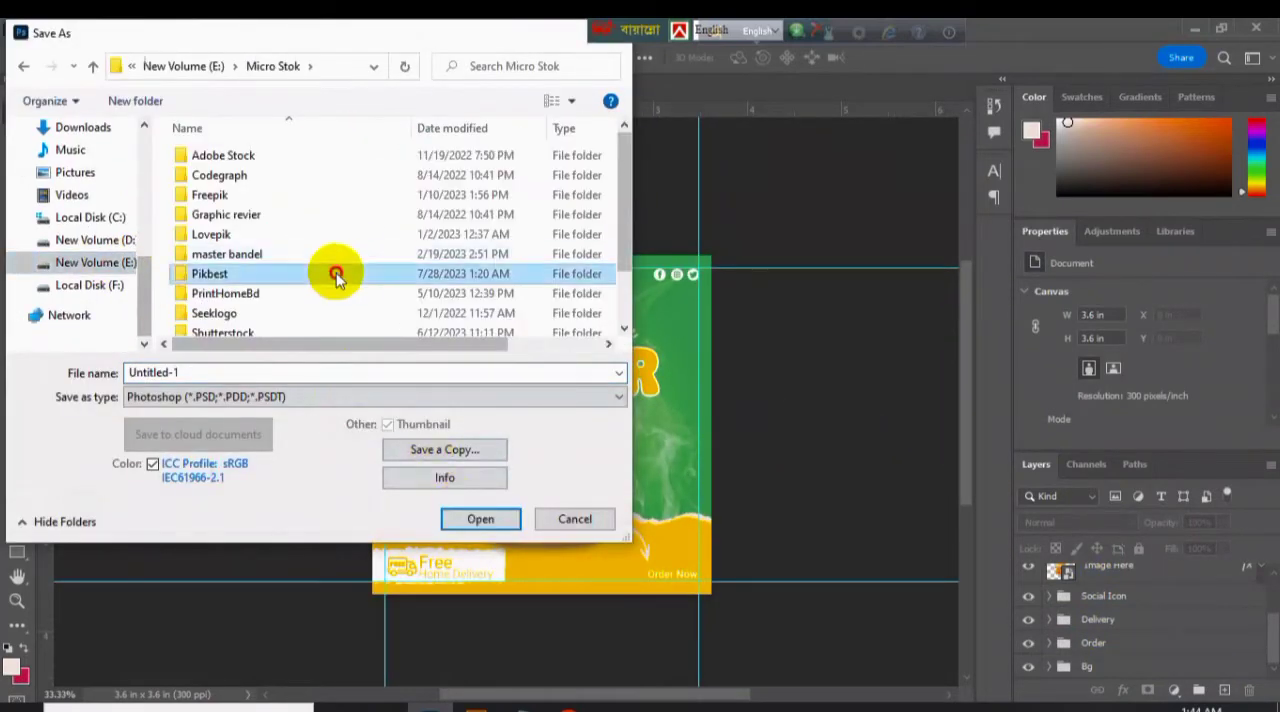
double_click(334, 274)
type("Burger")
key("Return")
key("Return")
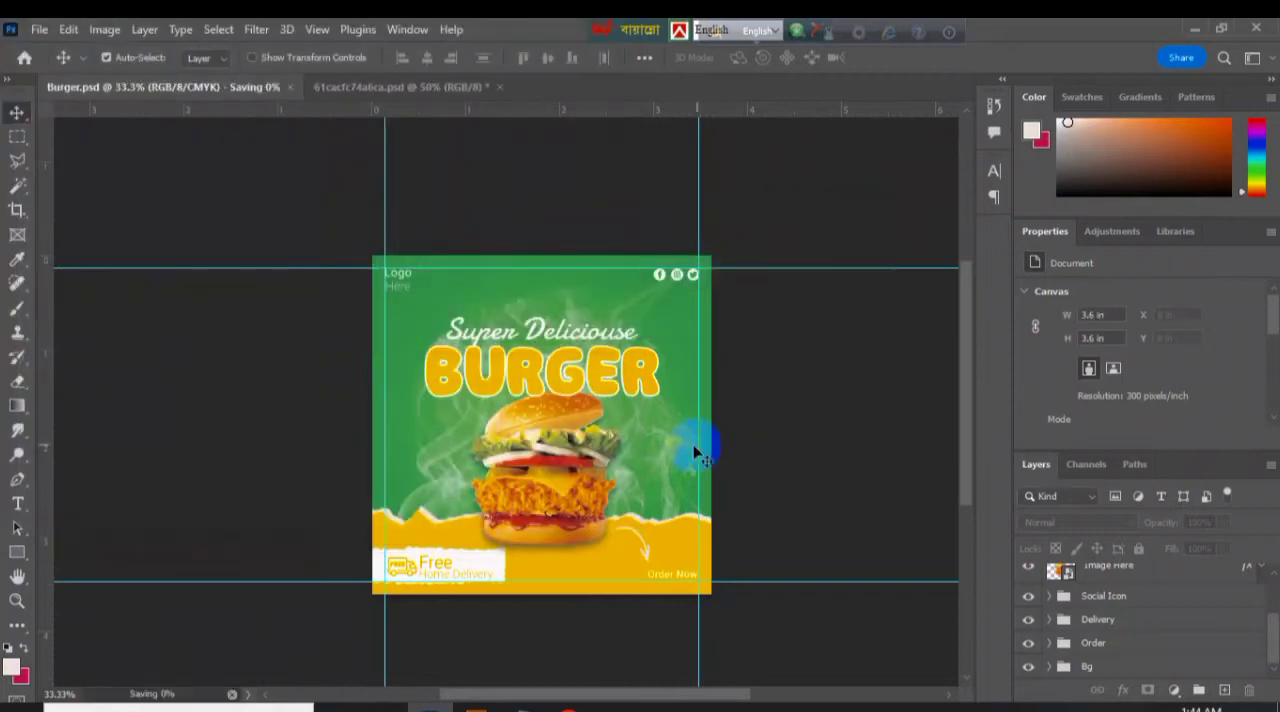
Export the banner for web as a Maximum-quality JPEG named Burger in the Upload folder, and save the document.
left_click(39, 29)
mouse_move(150, 354)
left_click(420, 428)
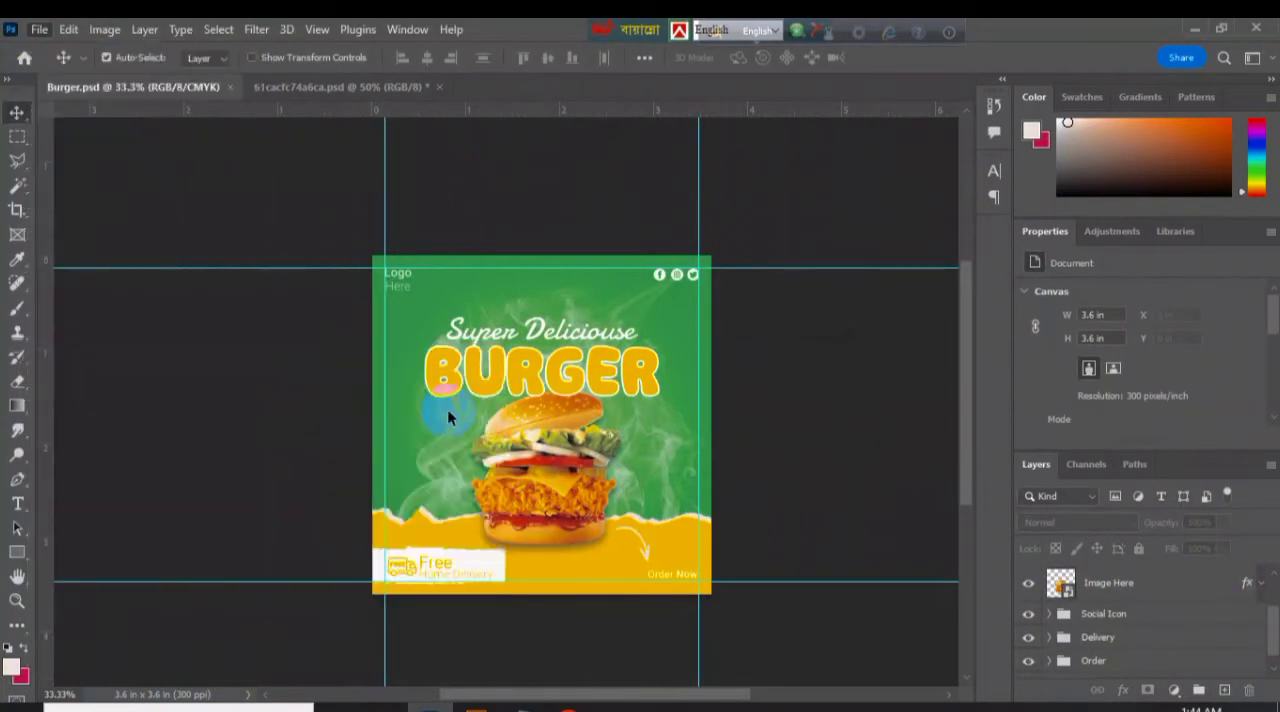
left_click(1040, 684)
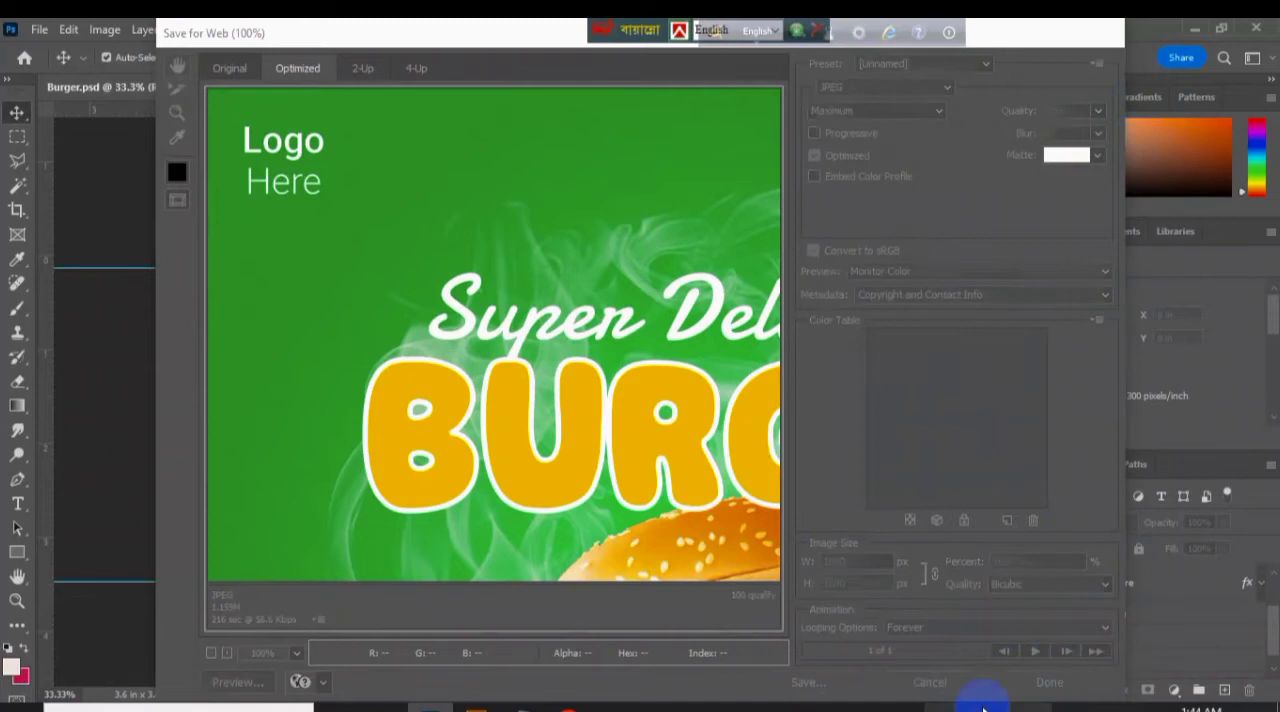
left_click(39, 29)
mouse_move(251, 349)
left_click(420, 428)
left_click(808, 681)
left_click(644, 396)
key("ctrl+s")
Open the Image Here smart object for editing and find the transparent-background picture in the Demo Pic folder on drive E.
double_click(1070, 593)
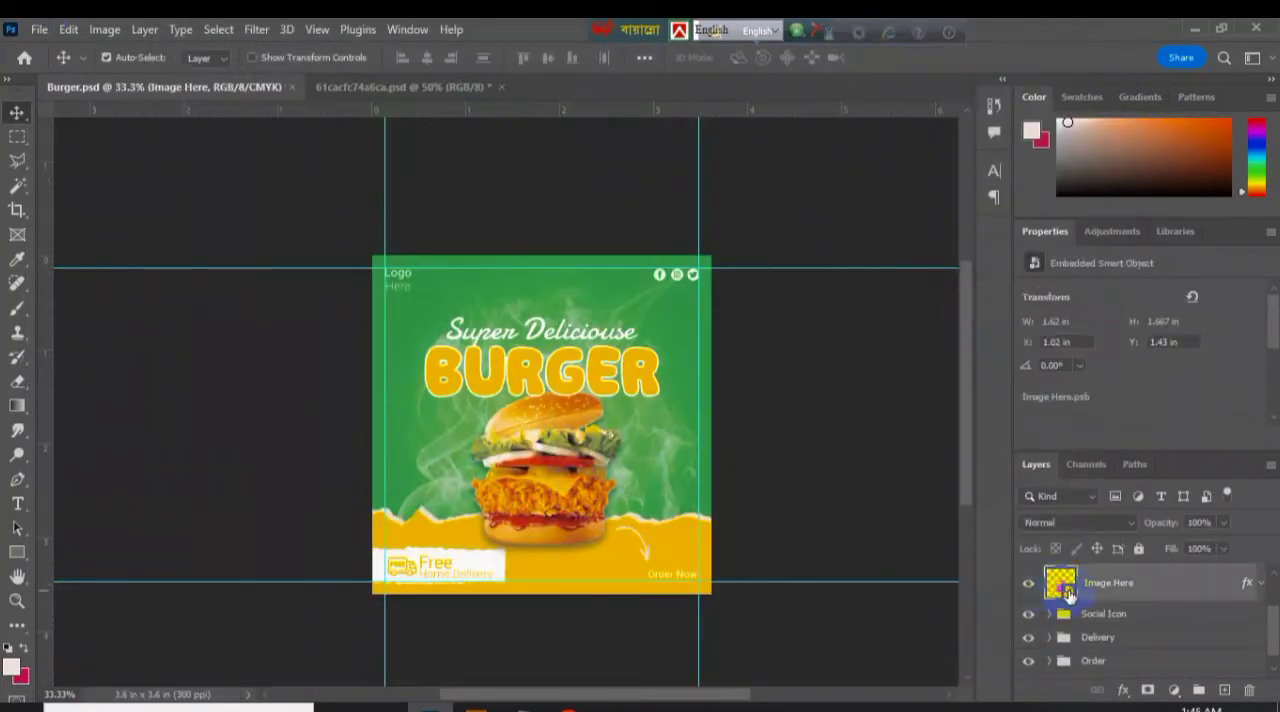
left_click(1174, 690)
left_click(1137, 670)
left_click(1117, 593)
left_click(393, 706)
left_click(430, 637)
left_click(462, 270)
scroll(560, 260, "up", 20)
double_click(1115, 257)
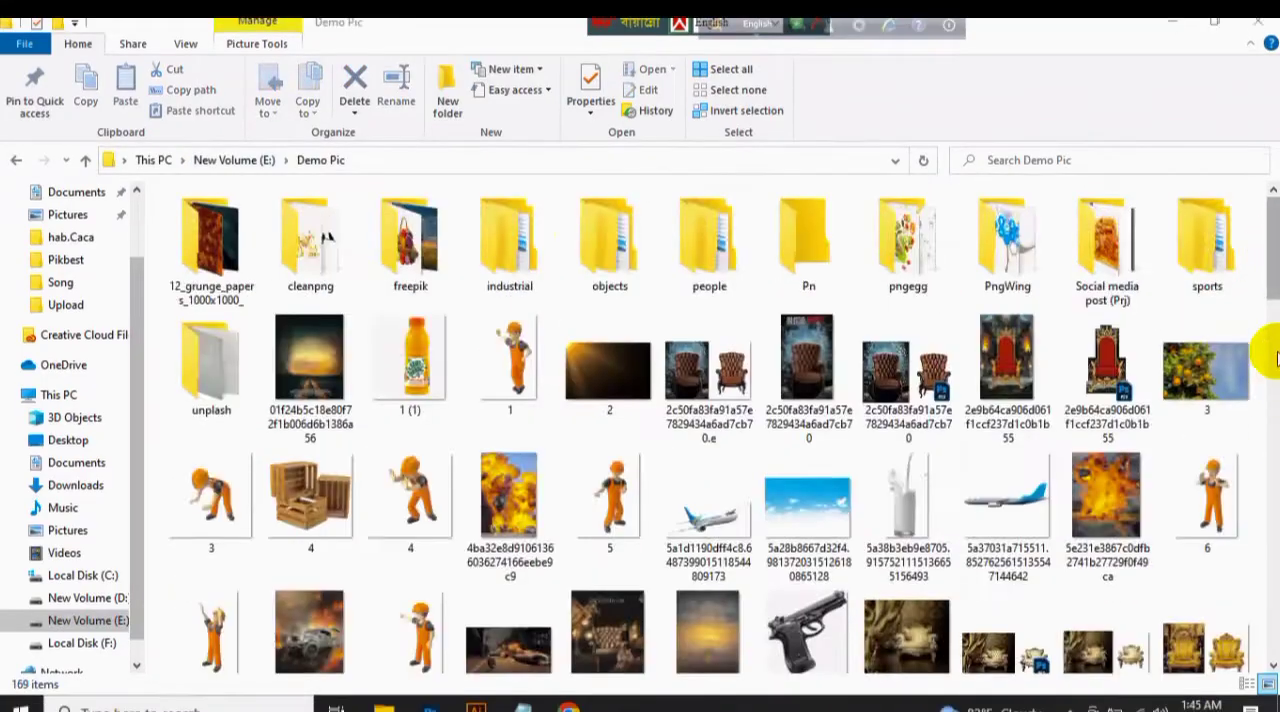
left_click_drag(1272, 285, 1272, 632)
Place the trens.background picture into the Image Here smart object and scale it to cover the whole canvas.
left_click_drag(907, 507, 549, 491)
key("ctrl+minus")
key("ctrl+minus")
left_click_drag(655, 480, 436, 531)
left_click_drag(577, 524, 788, 653)
left_click(930, 50)
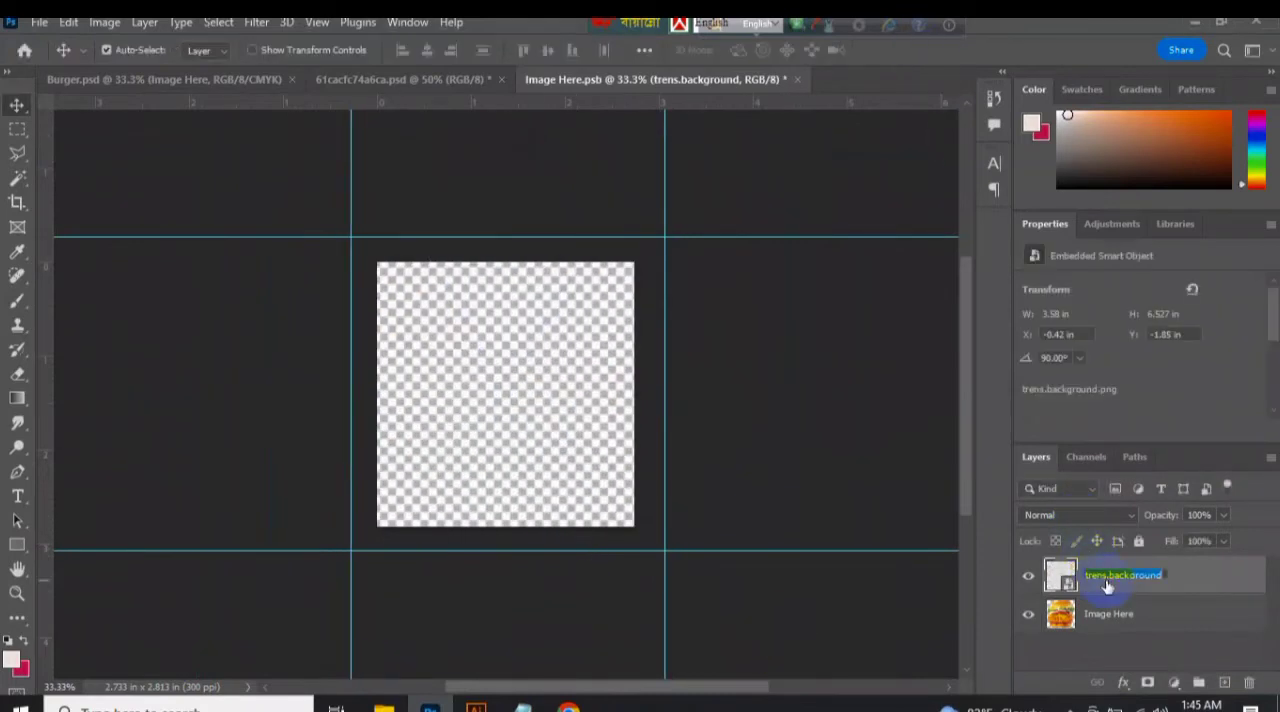
key("Return")
Clip the trens.background layer to the Image Here burger layer and save the smart object.
left_click(1124, 594, "alt")
left_click(1134, 616, "shift")
right_click(1133, 615)
left_click(1038, 591)
left_click(715, 180)
key("ctrl+s")
Close the Image Here smart object and the 61cacfc74a6ca.psd document, and save Burger.psd.
left_click(706, 80)
left_click(511, 81)
left_click(656, 285)
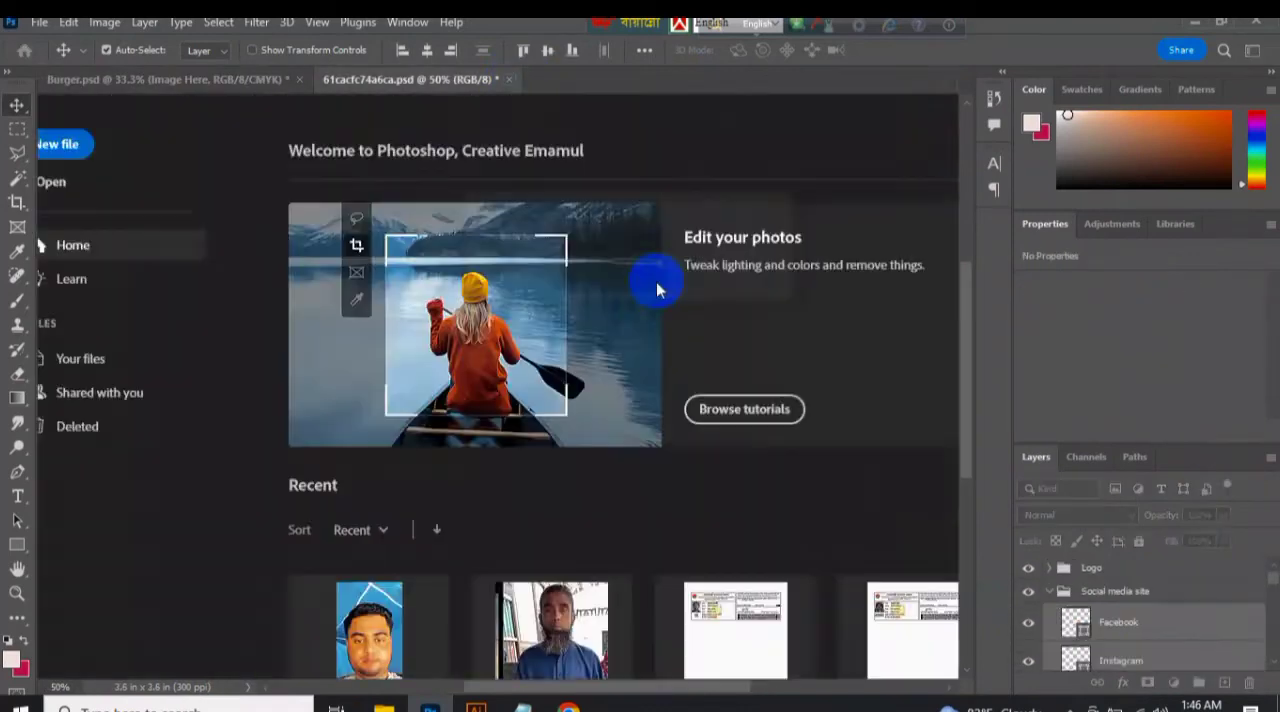
left_click(145, 140)
key("ctrl+s")
left_click(384, 266)
Open the square_single mockup PSD from the Micro Stok > Pikbest > Mockup folder.
left_click(387, 705)
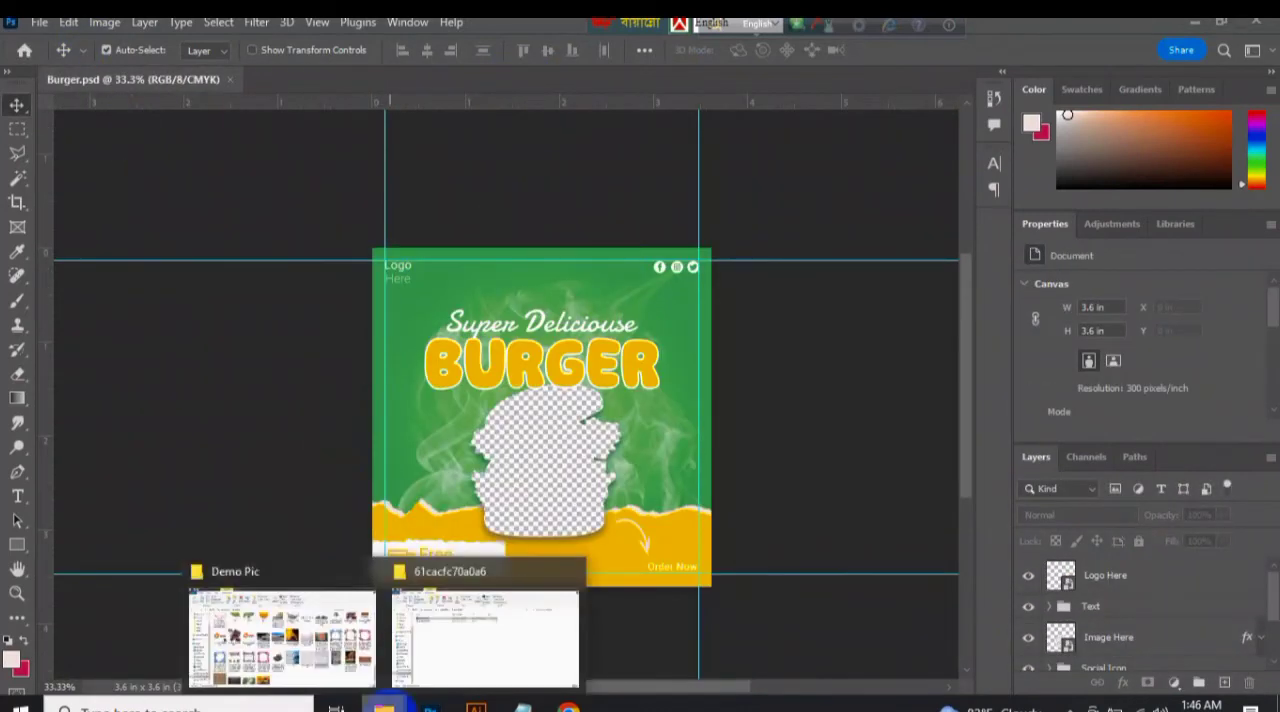
left_click(334, 652)
key("BackSpace")
double_click(1112, 396)
double_click(612, 338)
double_click(708, 244)
left_click(17, 160)
double_click(524, 246)
double_click(274, 280)
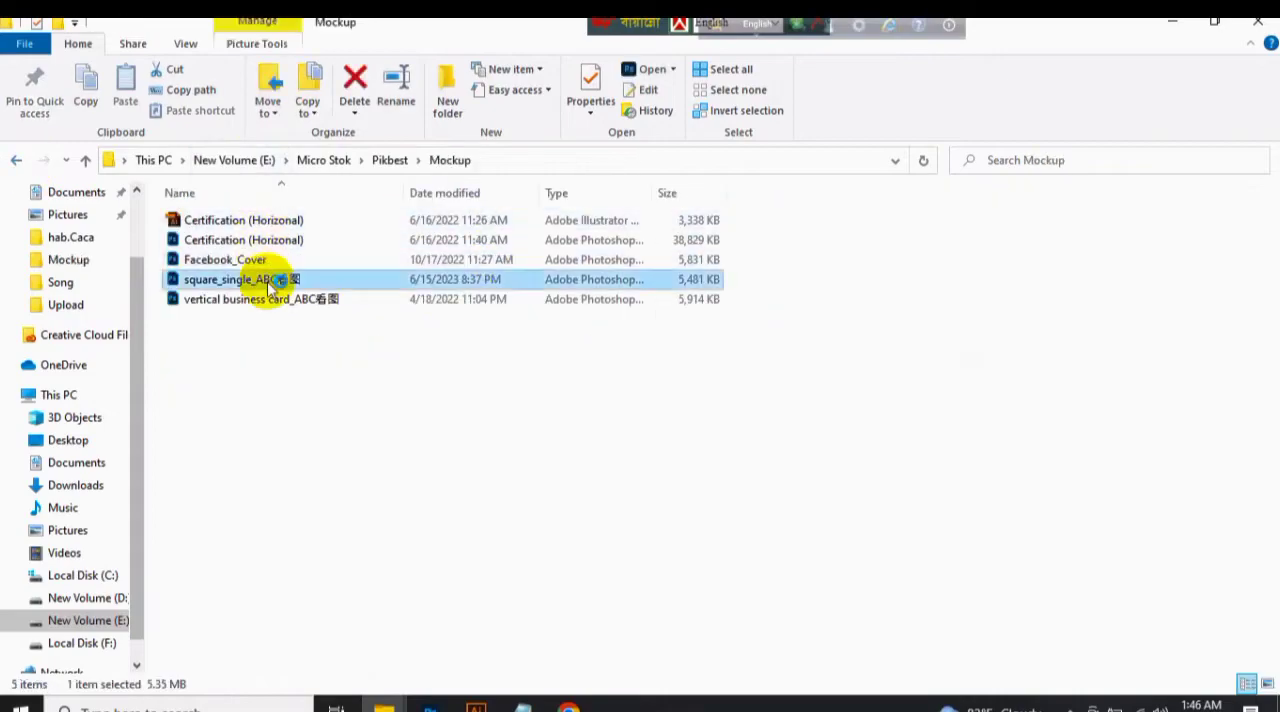
Bring up the Pikbest Upload folder and open the mockup's Replace with square smart object for editing.
left_click(385, 705)
left_click(282, 638)
left_click(17, 160)
double_click(716, 244)
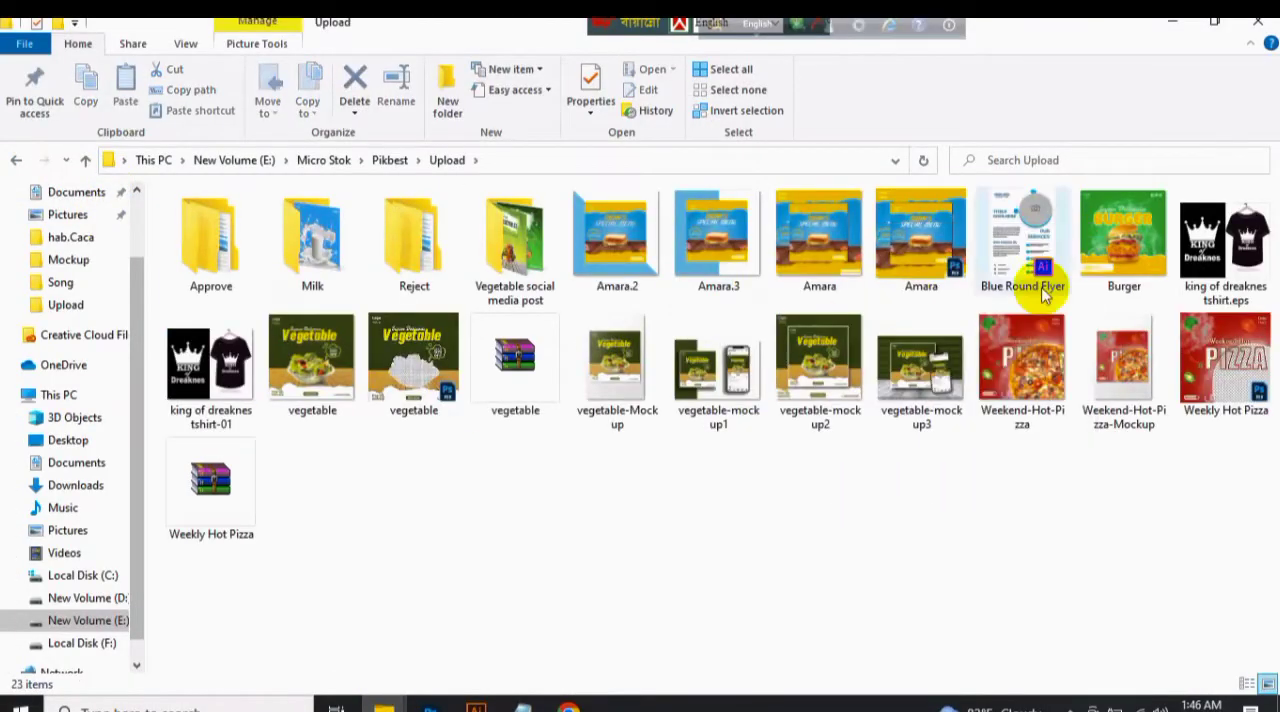
left_click(434, 707)
double_click(1072, 616)
scroll(557, 418, "down", 1)
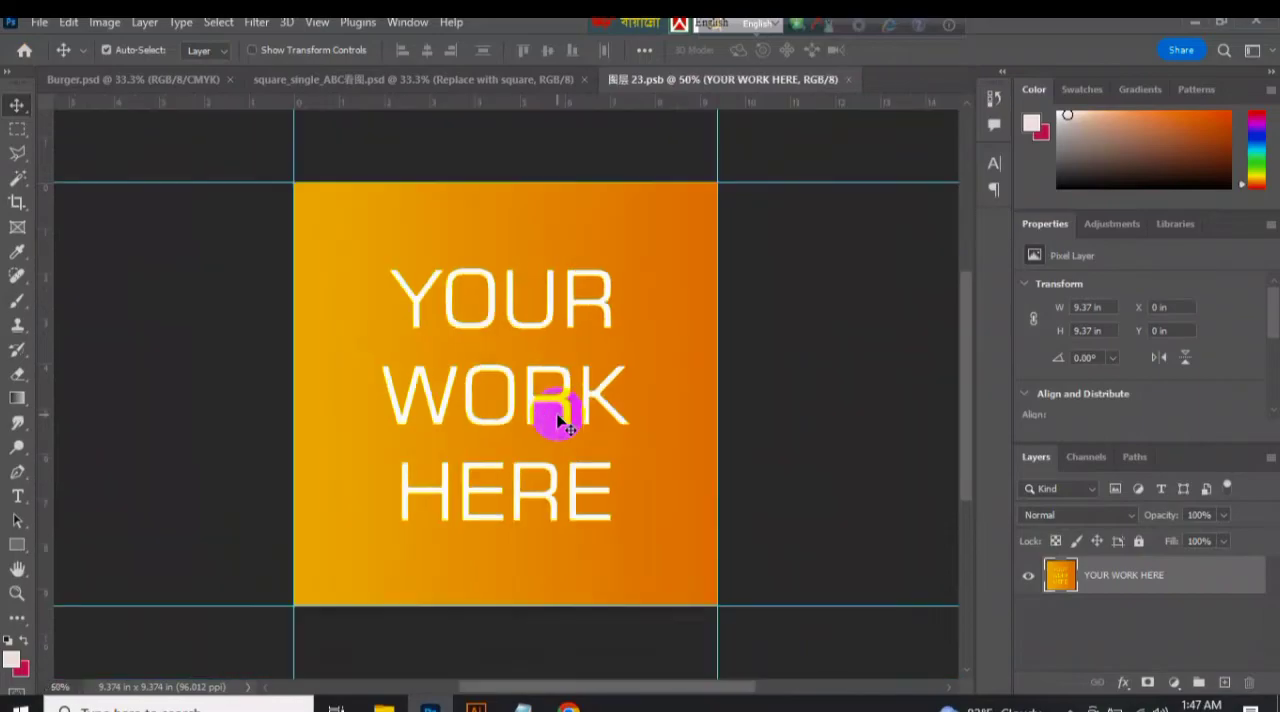
Place the exported Burger image over the YOUR WORK HERE artwork and save the smart object.
left_click(384, 706)
left_click(335, 615)
left_click_drag(1124, 242, 622, 378)
left_click(936, 50)
key("ctrl+s")
Export the mockup for web as a JPEG High image named Burger Mockup in the Upload folder.
left_click(405, 80)
left_click(39, 22)
mouse_move(271, 334)
left_click(400, 423)
left_click(810, 675)
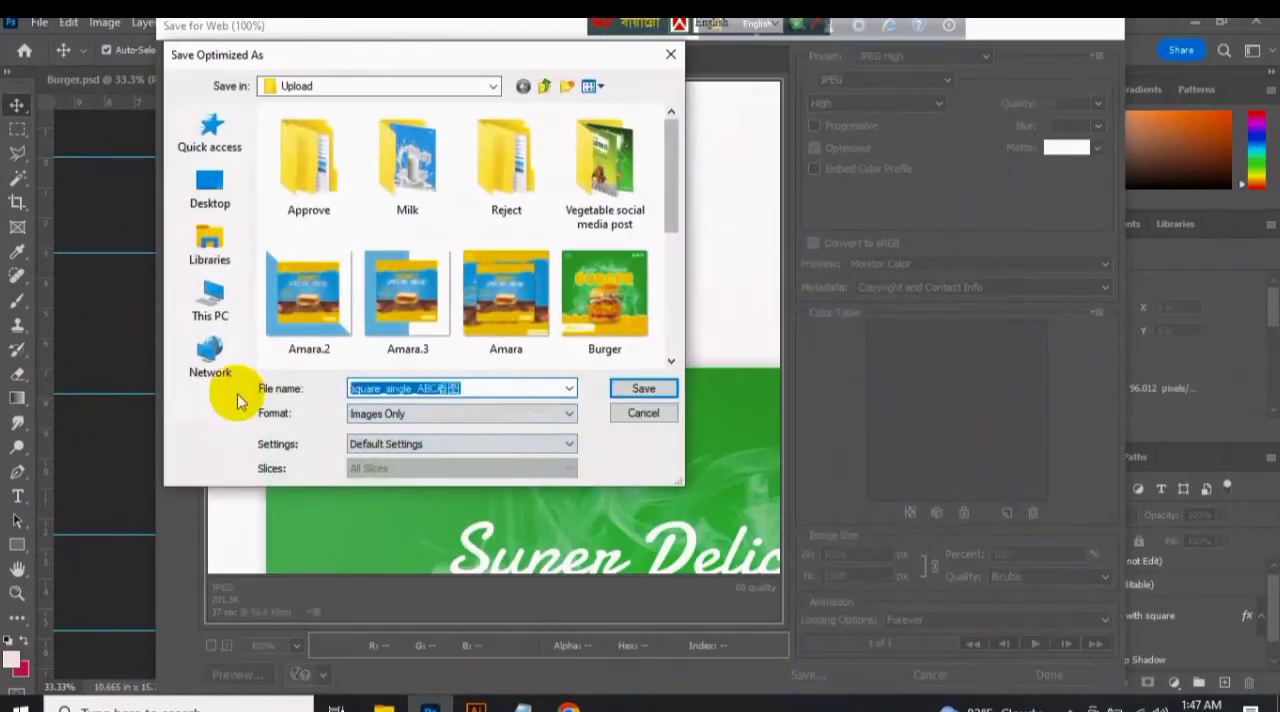
type("Burger Mockup")
key("Return")
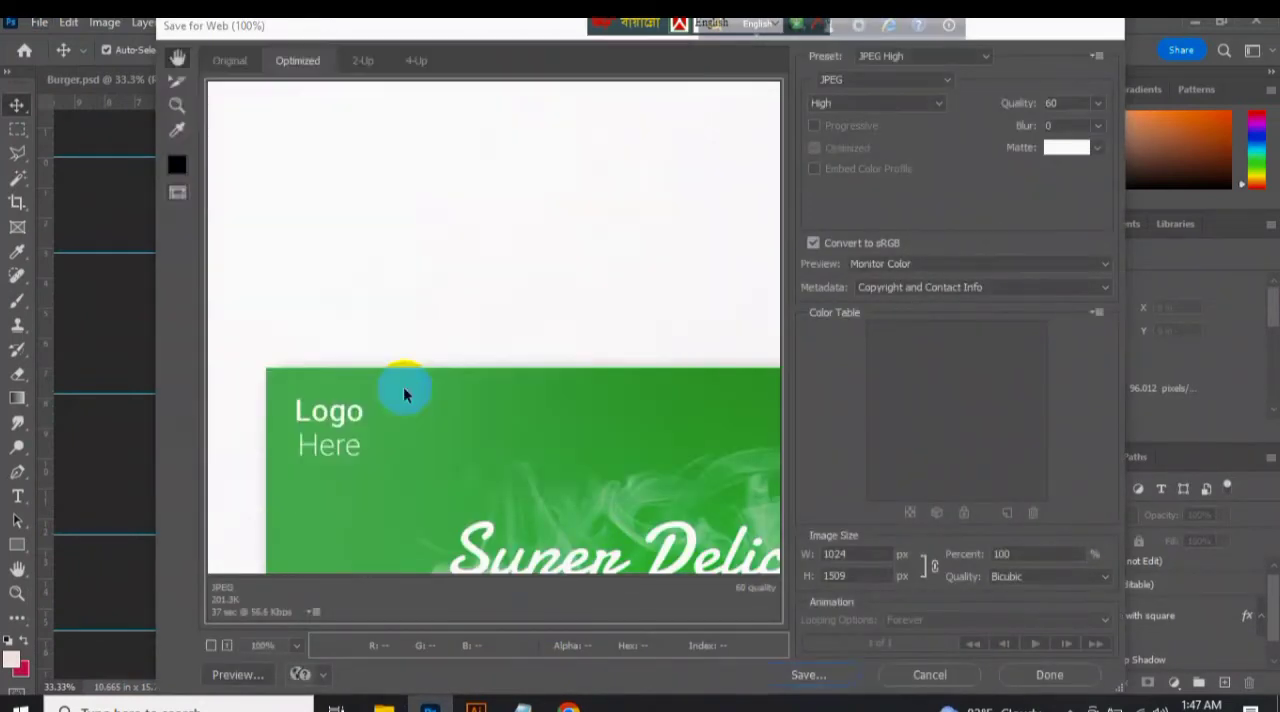
Close the square mockup document and check the Burger-Mockup image in the Upload folder.
left_click(488, 80)
left_click(663, 288)
left_click(384, 706)
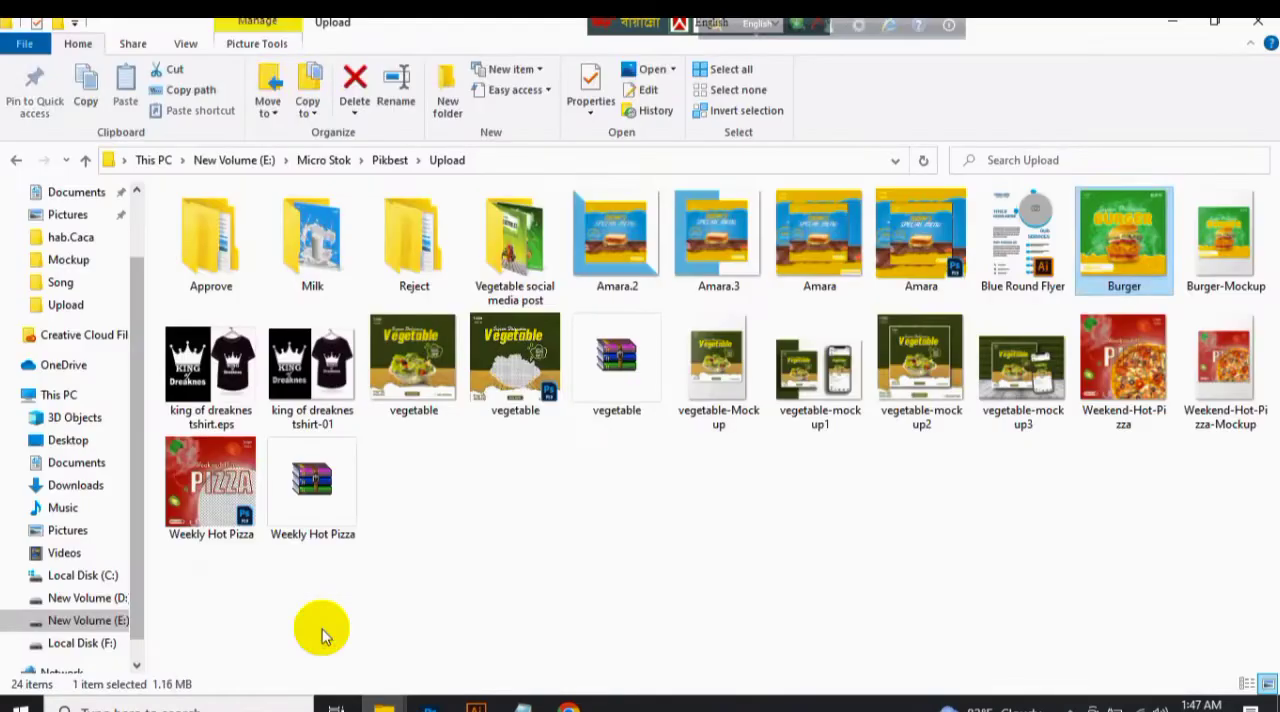
left_click(1218, 298)
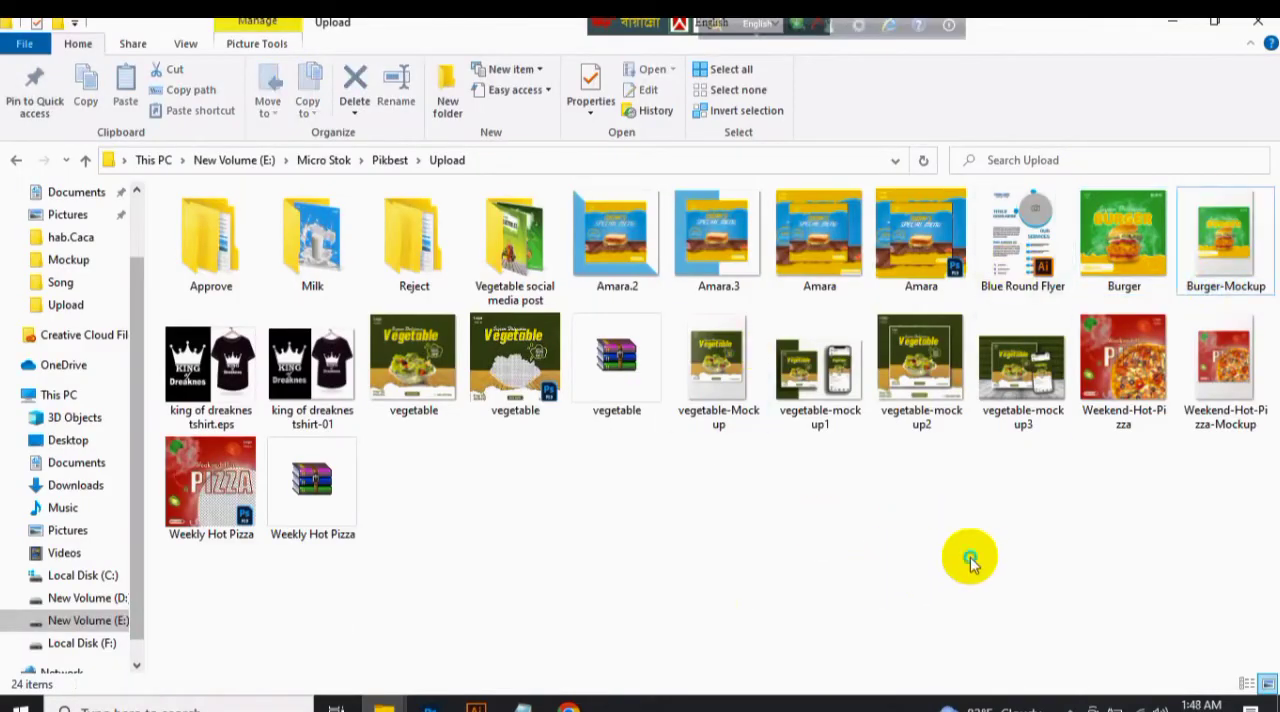
Save the Burger document again as a Photoshop file.
left_click(430, 706)
left_click(40, 22)
left_click(100, 248)
left_click_drag(623, 212, 626, 334)
left_click(481, 512)
left_click(687, 364)
left_click(836, 234)
Move the Burger PSD from the Pikbest folder into its Upload subfolder and refresh the file list.
left_click(382, 706)
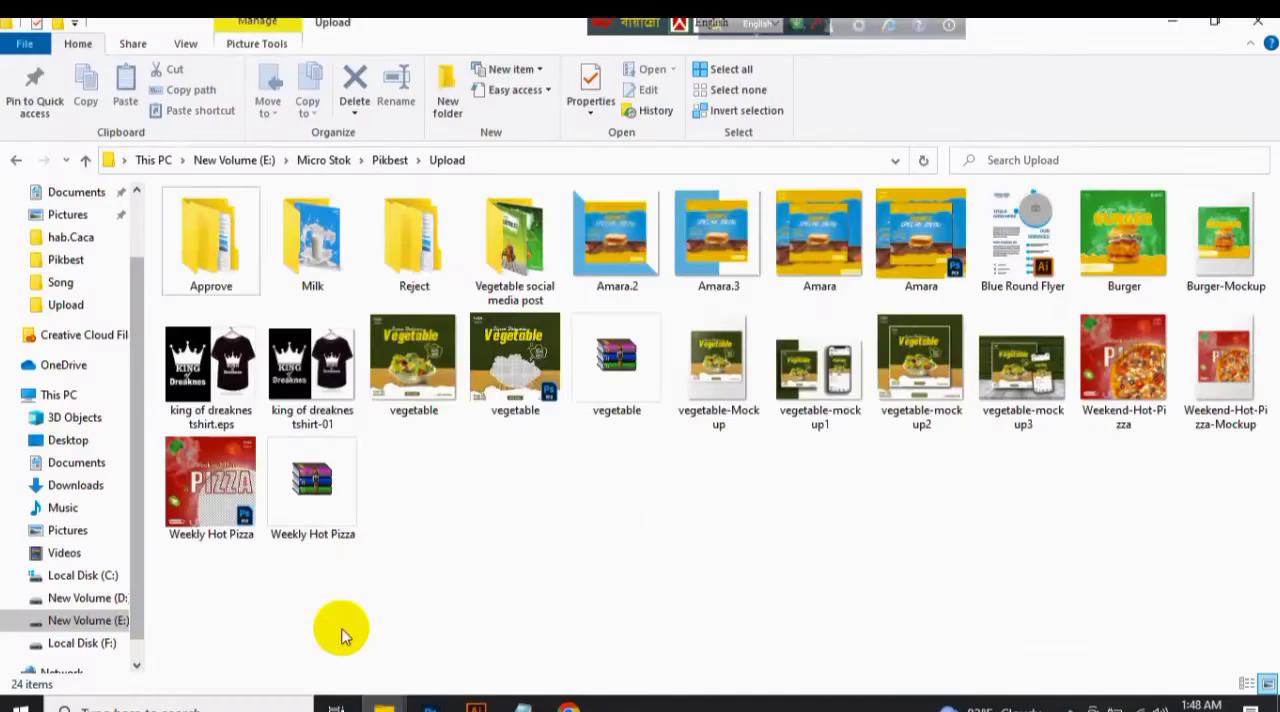
left_click(387, 162)
left_click_drag(1029, 273, 743, 266)
double_click(745, 268)
right_click(852, 330)
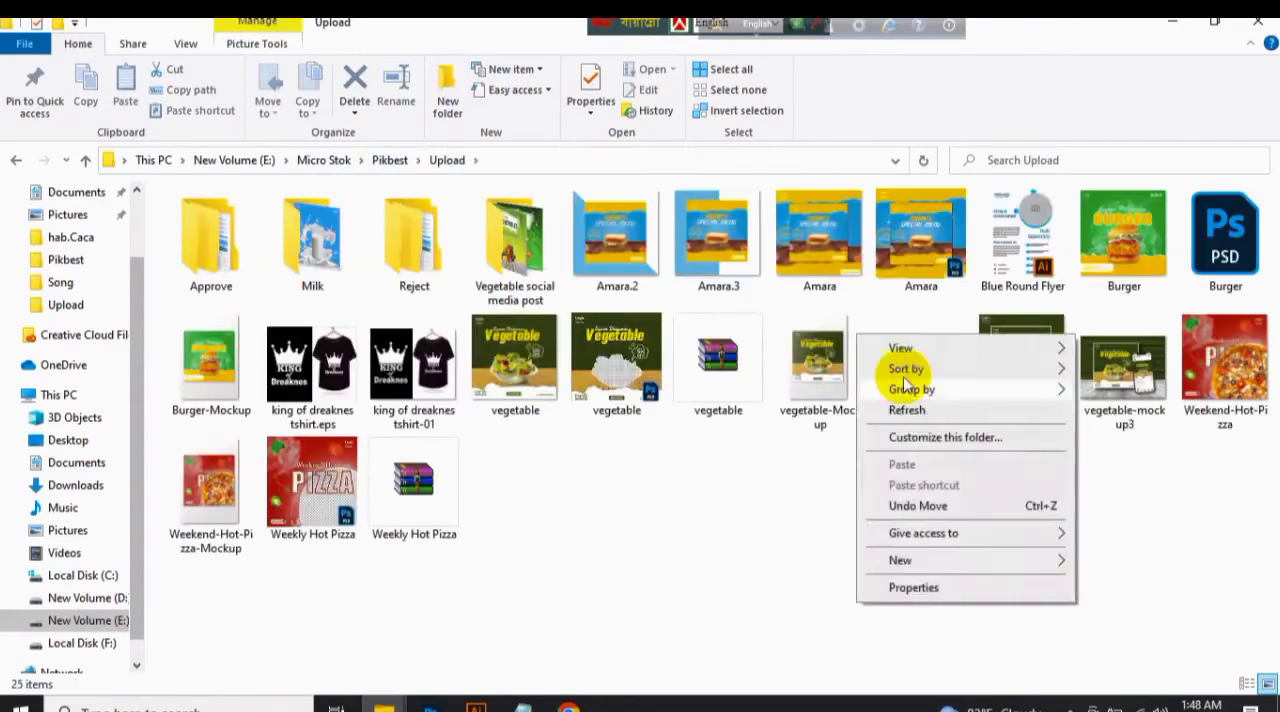
left_click(906, 407)
Compress the Burger PSD and the Burger-Mockup image into a zip archive named Burger.
left_click(1224, 245)
left_click(212, 368, "ctrl")
right_click(1222, 246)
mouse_move(1018, 393)
left_click(857, 411)
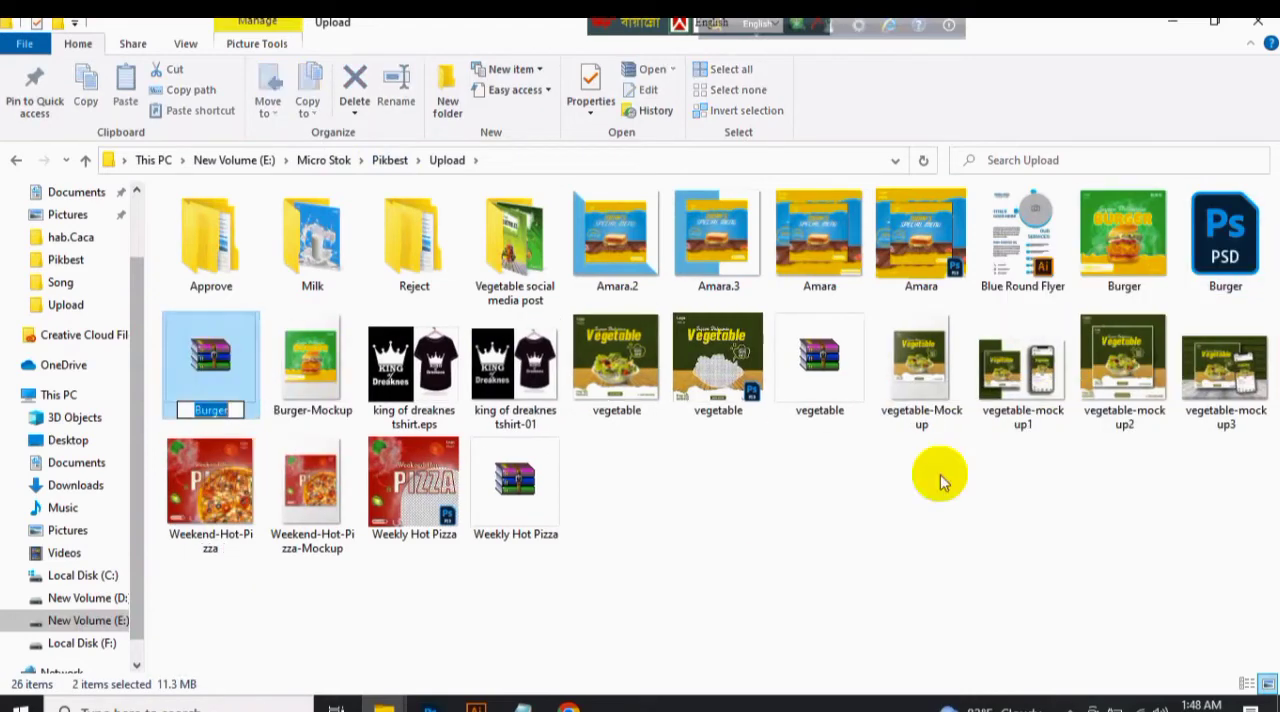
Switch to Chrome, open the Pikbest designer page from the bookmarks in a new tab and start a file upload.
left_click(568, 706)
left_click(1197, 95)
mouse_move(966, 167)
right_click(831, 175)
left_click(906, 190)
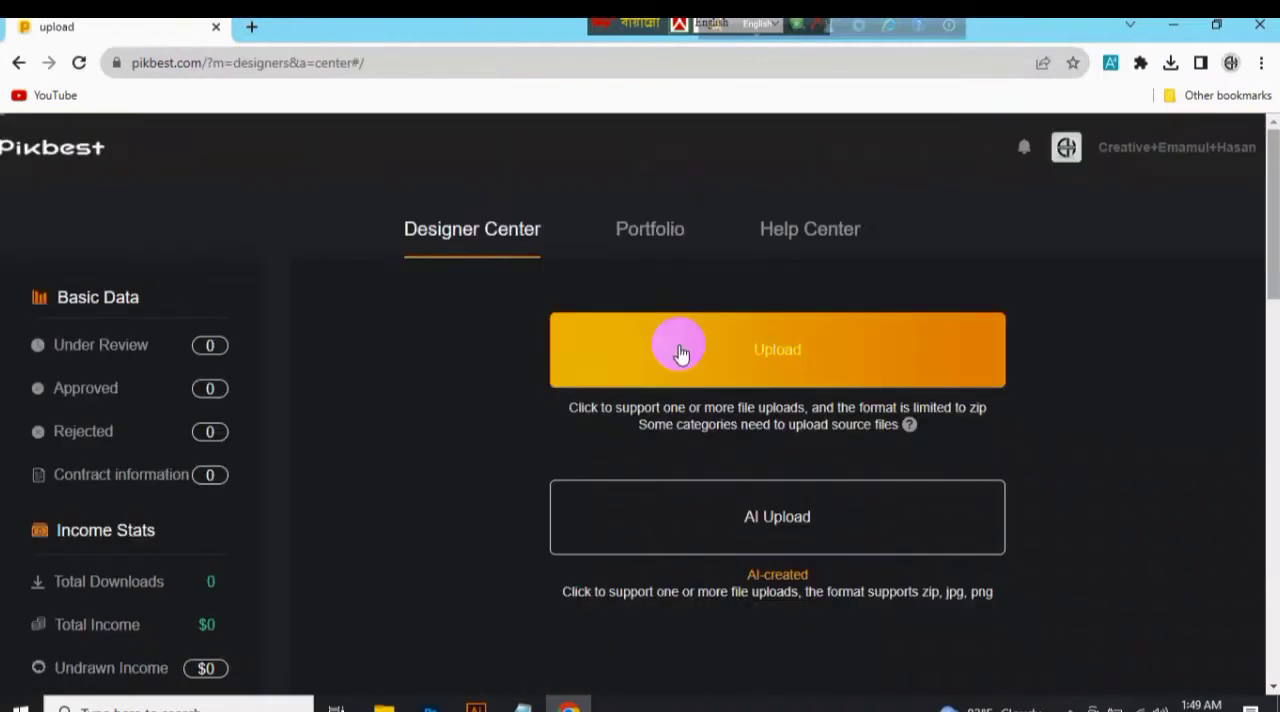
left_click(679, 353)
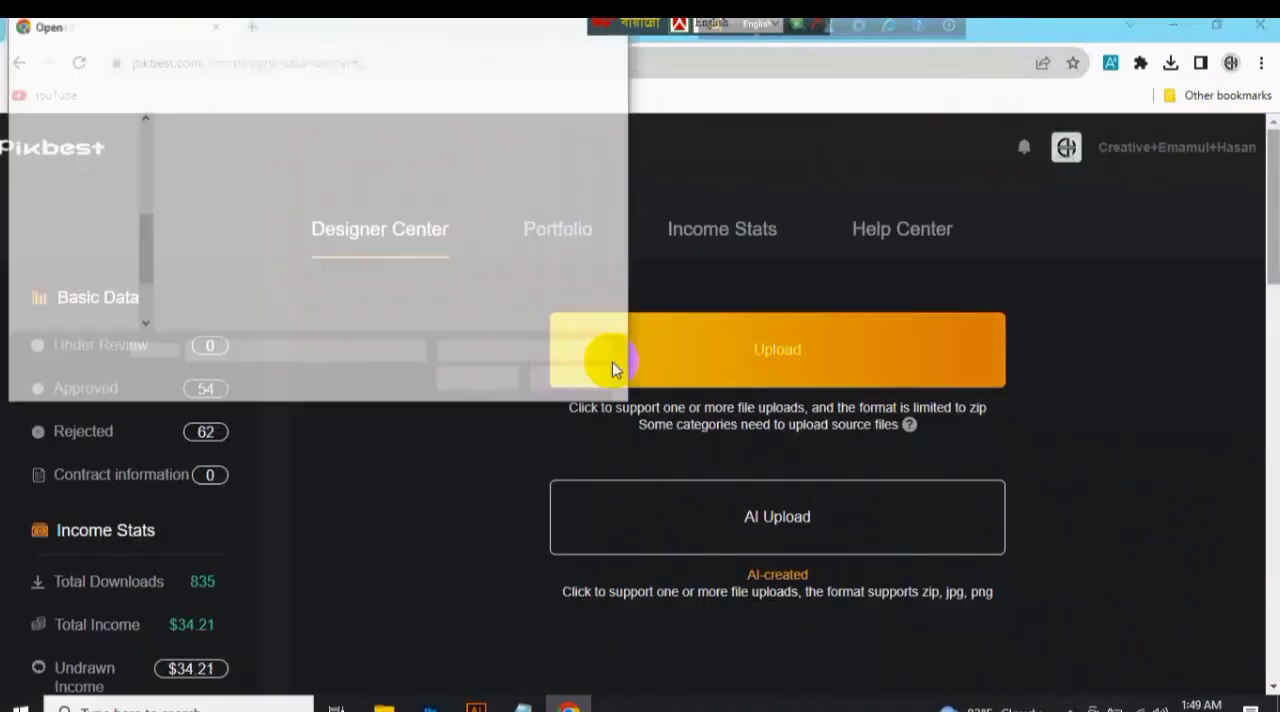
Choose the Burger zip archive from Micro Stok > Pikbest > Upload on drive E as the file to upload.
left_click(95, 255)
scroll(445, 278, "down", 3)
scroll(445, 271, "down", 2)
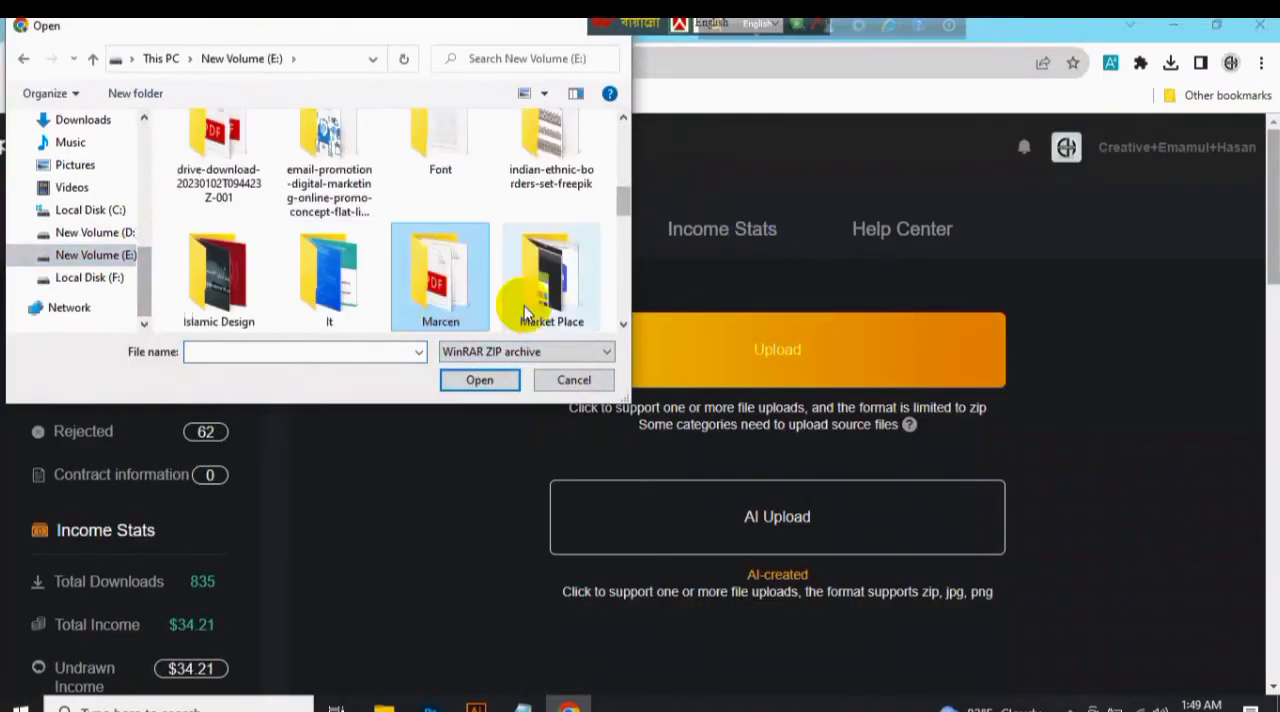
left_click(220, 272)
left_click(480, 380)
left_click(218, 266)
left_click(471, 380)
left_click_drag(625, 188, 625, 250)
left_click(329, 160)
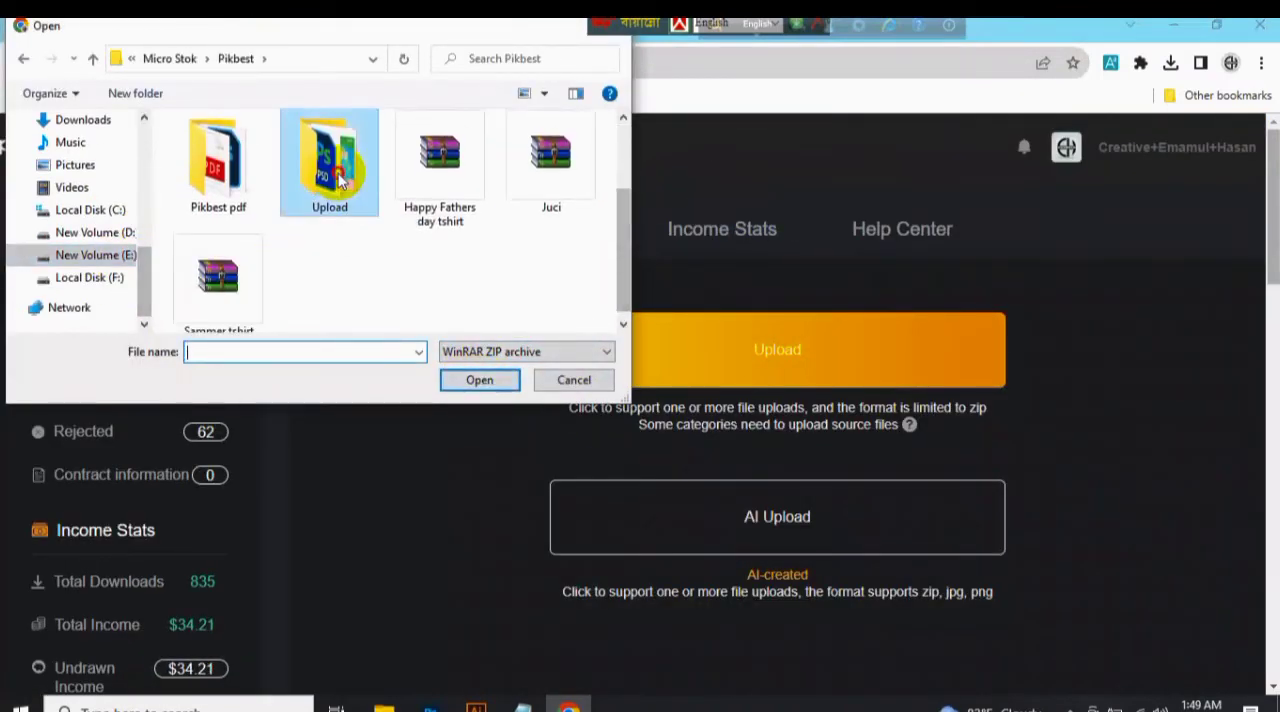
left_click(480, 380)
left_click(216, 276)
left_click(480, 458)
Search Google for "burger food banner font" in a new browser tab.
left_click(251, 30)
type("Bur")
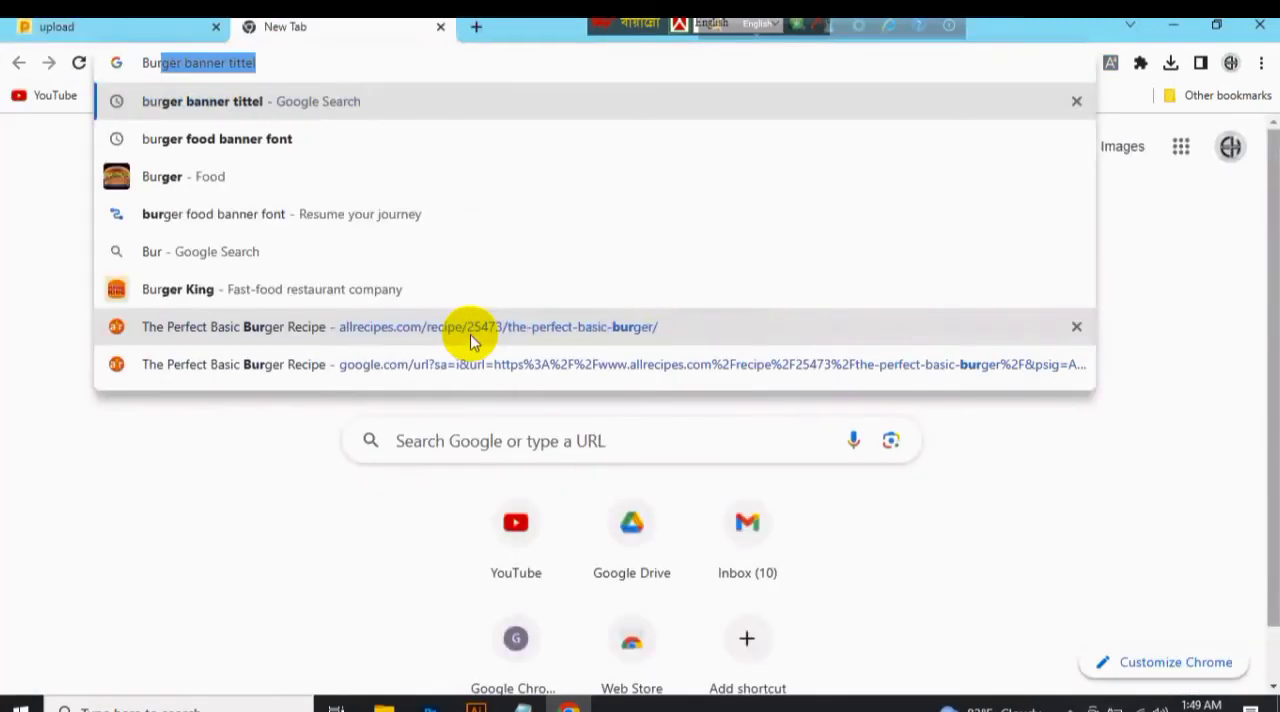
left_click(338, 137)
Shorten the Google query to "burger banner", browse the related searches and run the new search.
left_click(445, 162)
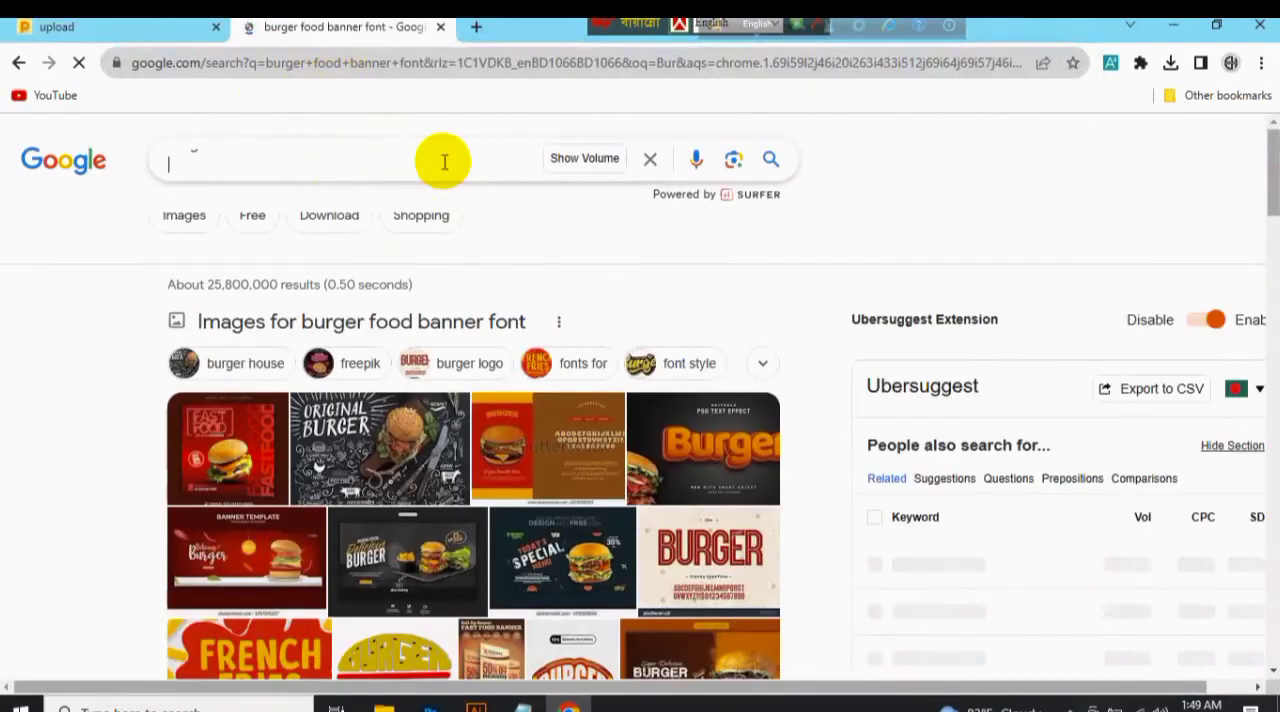
key("BackSpace")
key("BackSpace")
key("BackSpace")
key("BackSpace")
key("BackSpace")
left_click_drag(1275, 200, 1000, 583)
left_click(236, 136)
key("BackSpace")
key("BackSpace")
key("BackSpace")
key("BackSpace")
key("BackSpace")
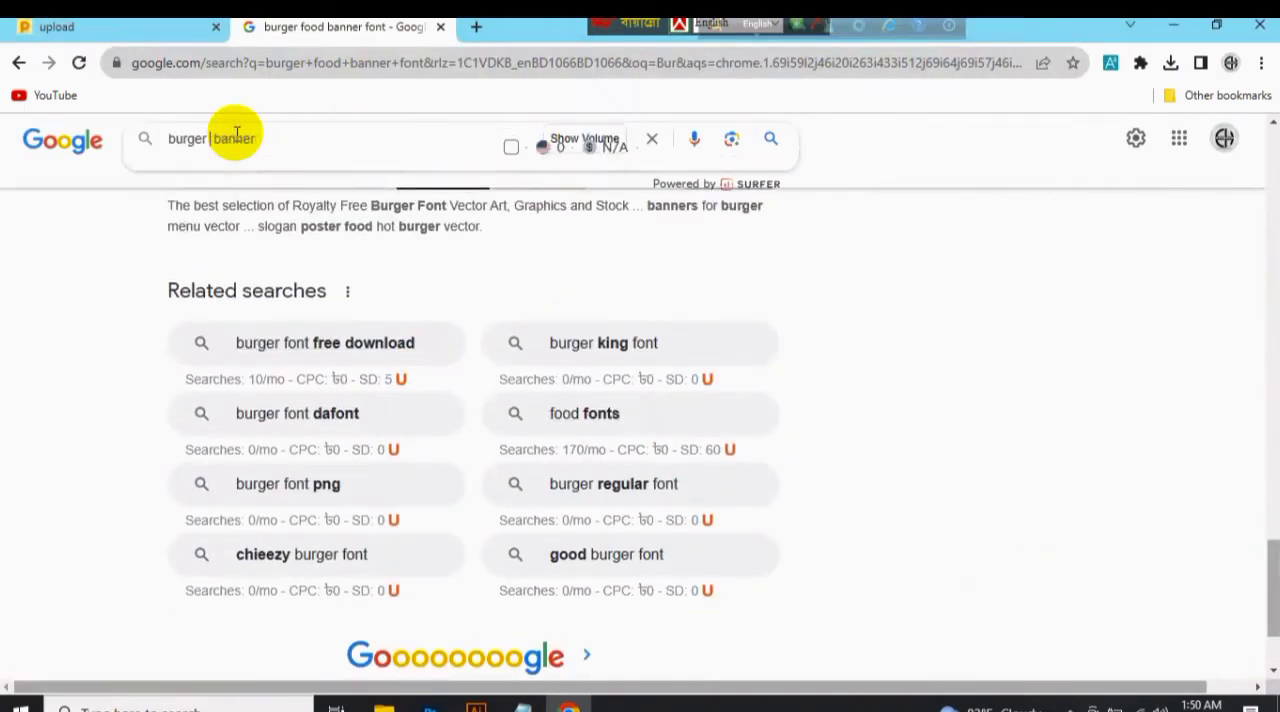
key("Return")
Open the Burger.zip information form on Pikbest and set category Templates, language English, software Photoshop and format psd.
left_click(136, 28)
left_click(1012, 309)
left_click(617, 265)
left_click(590, 297)
left_click(580, 373)
left_click(580, 412)
left_click(752, 373)
left_click(752, 412)
left_click(945, 373)
left_click(938, 412)
Set color mode RGB and 300dpi, and enter the title "Super Deliciouse Burger Social Media Banner Template".
left_click(626, 427)
left_click(624, 465)
left_click(725, 428)
left_click(716, 522)
left_click(713, 509)
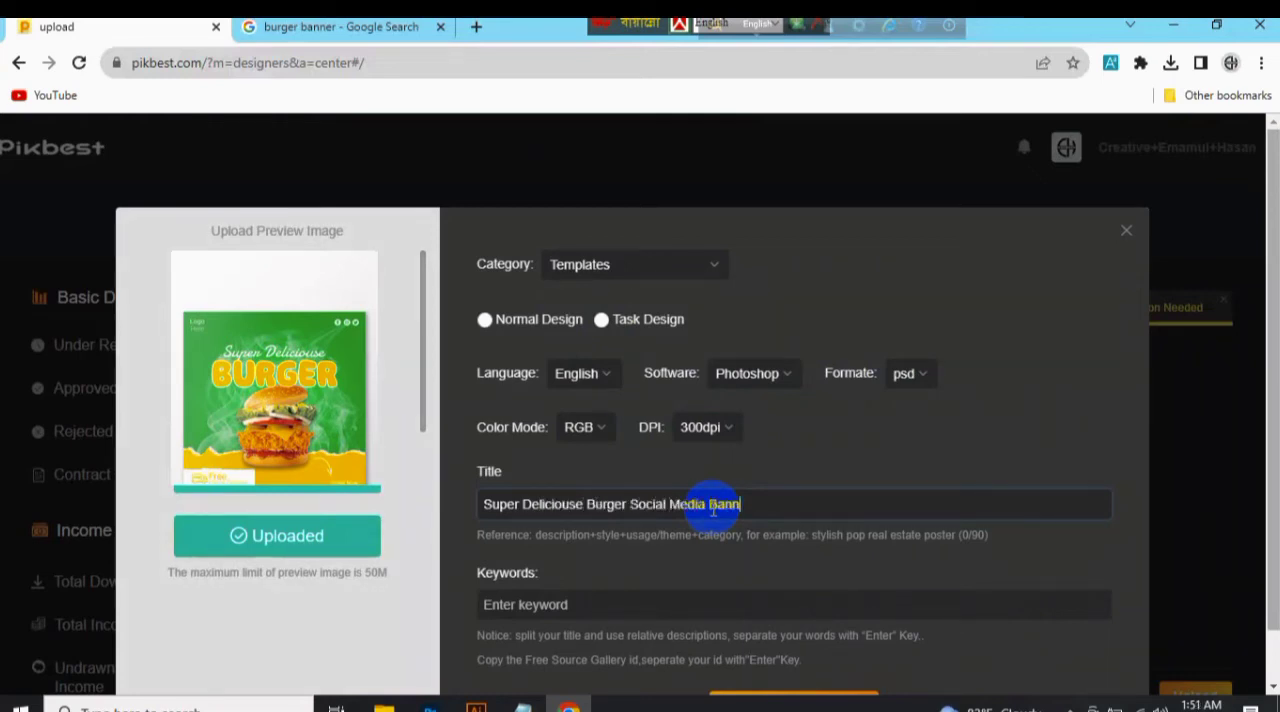
Enter the keywords Super, Burger, Banner, Template, RGB, PSD, Creative, Graphic, Design, Garphic Design, Others and Food.
left_click(871, 601)
type("Super")
key("Return")
type("Bu")
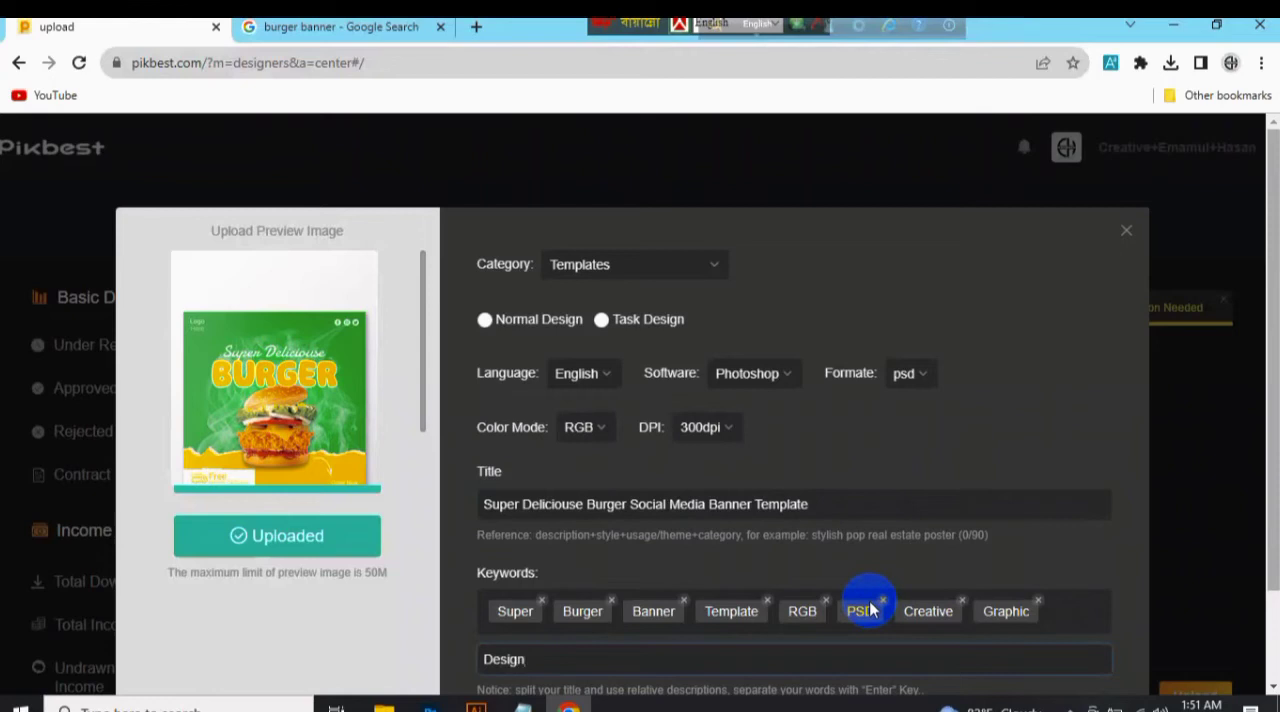
key("Return")
type("Garohic Design")
key("Return")
type("Ot")
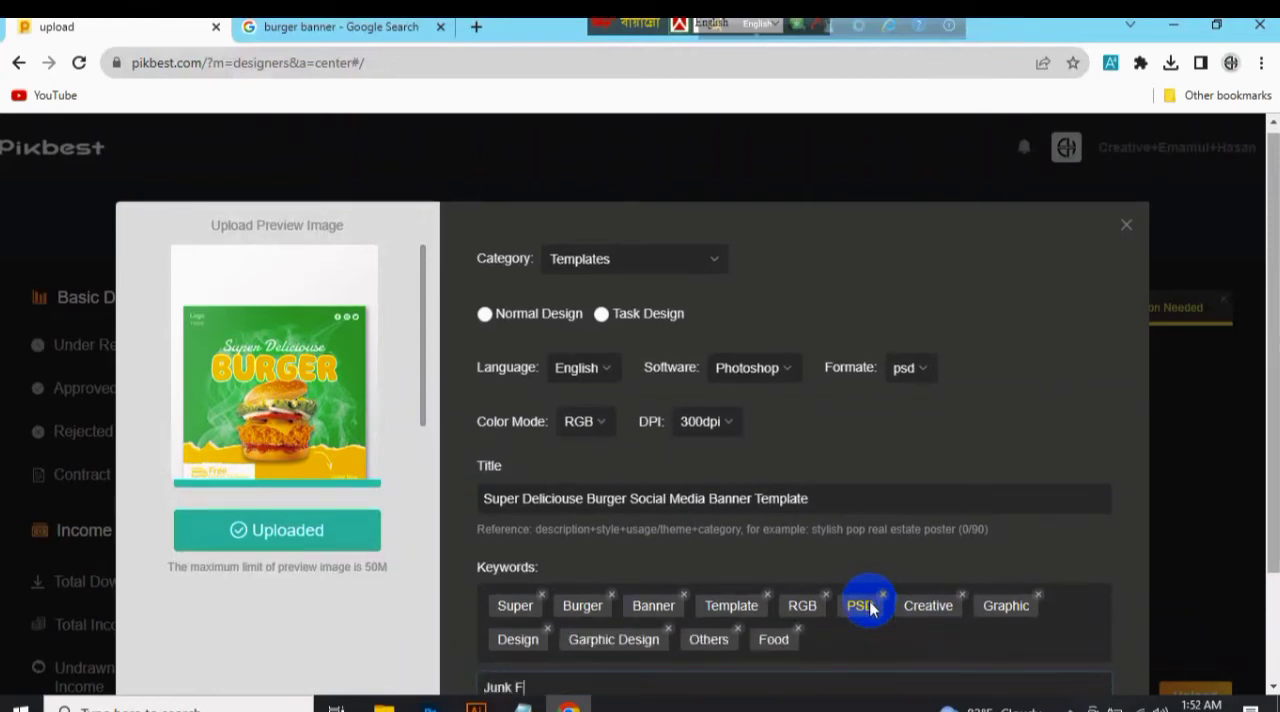
type("Banner")
Add the keywords Junk Food Banner, Burger Banner, Food Banner, Burger Post, Banner Template, Post Banner, Poster, Web, Sale, Promo, Promotio, Ads and Ads Template.
key("Return")
type("Burger ")
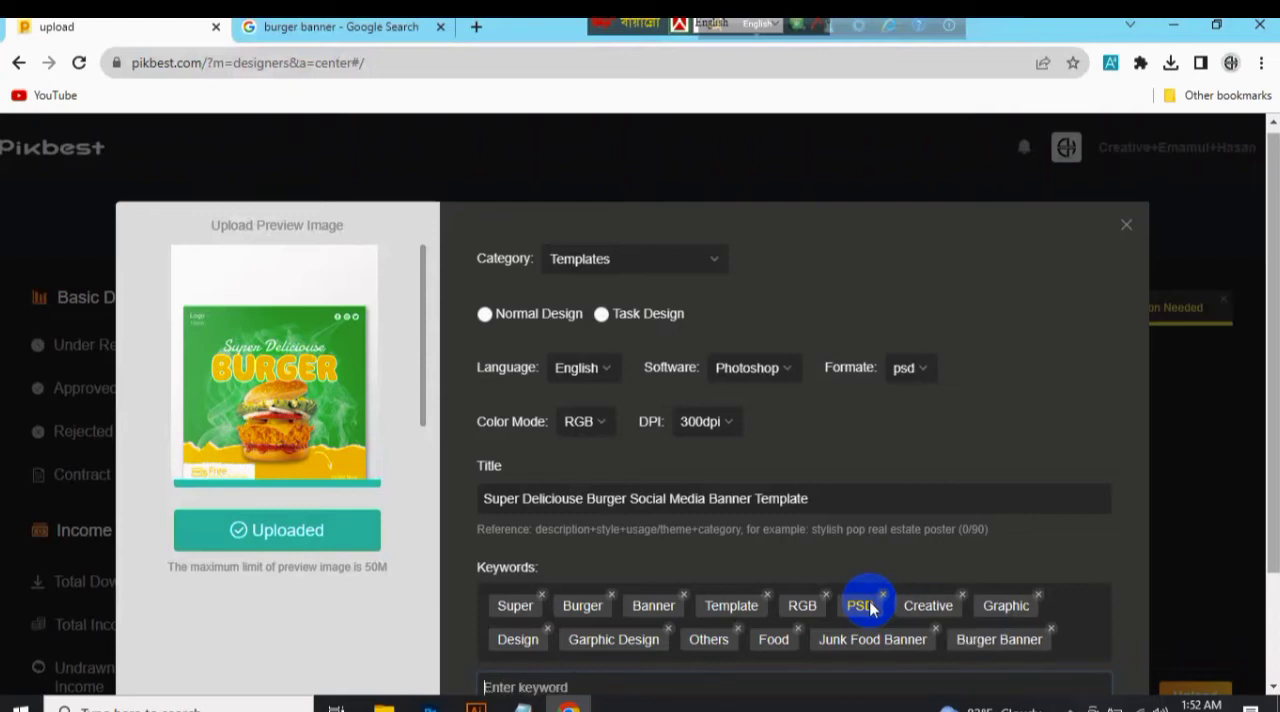
type("Banner")
key("Return")
type("Burger")
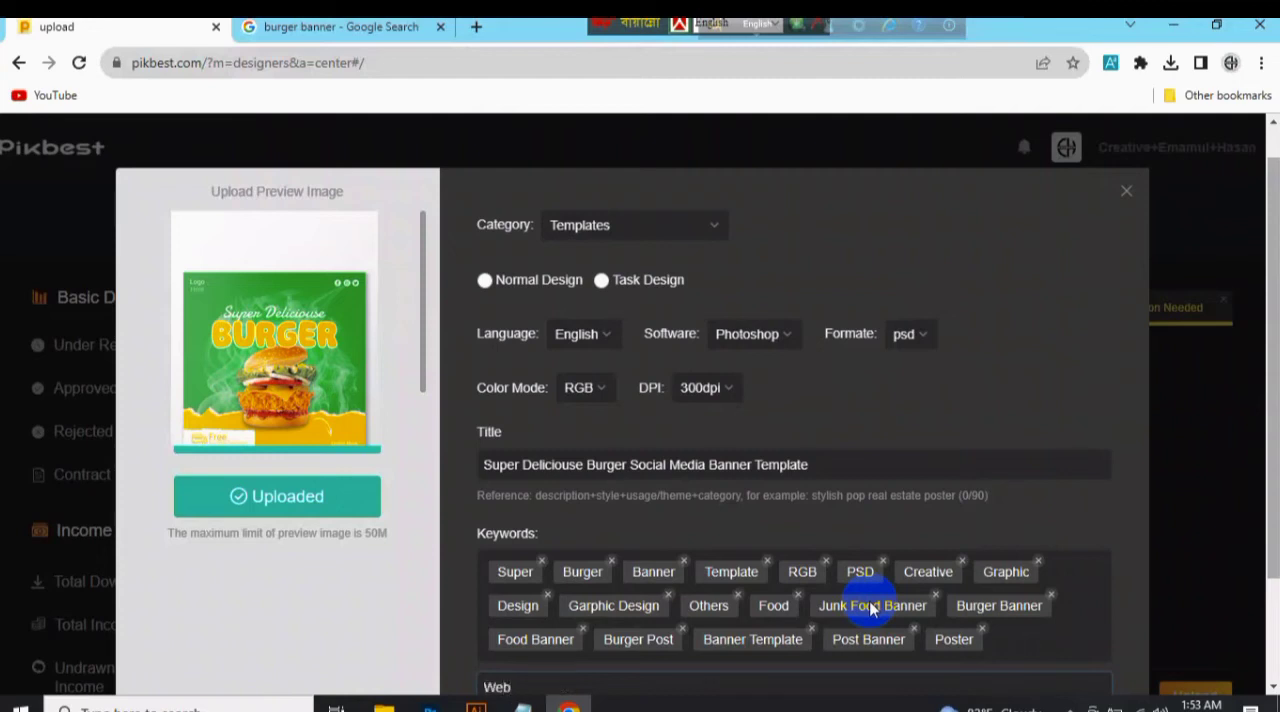
type("romo")
key("Return")
type("P")
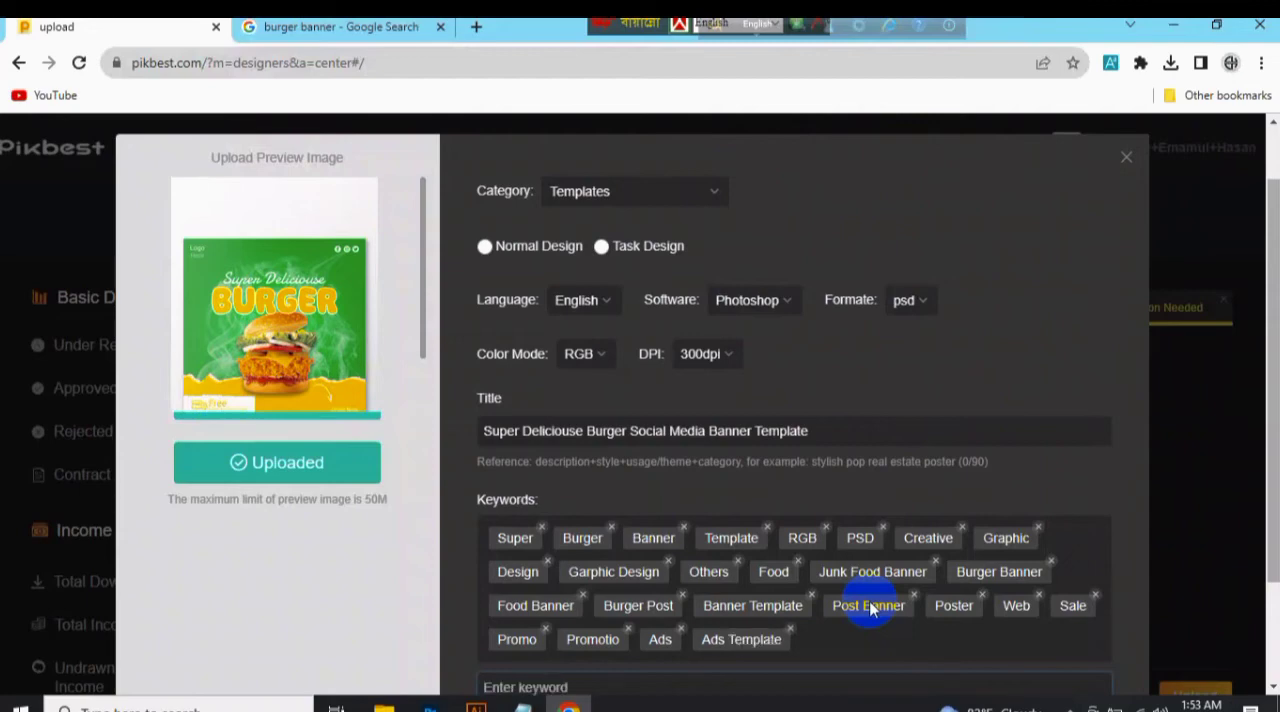
Check Google's related searches for burger banner and add the keywords Smoke and Banner Design to the form.
left_click(320, 32)
left_click_drag(1272, 195, 1270, 636)
left_click(53, 36)
type("Banner Design")
key("Return")
Check the Fast food banner design suggestions on Google and try to submit the Pikbest form.
left_click(335, 28)
left_click(300, 290)
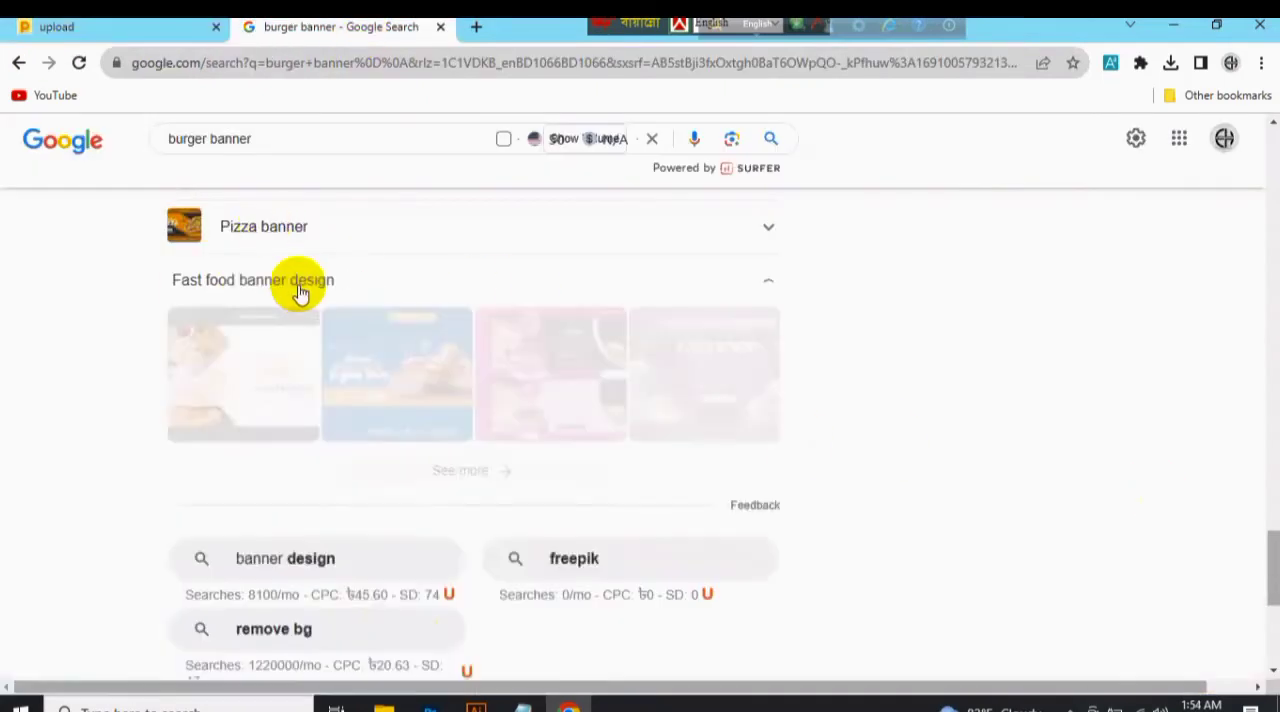
left_click(56, 27)
scroll(780, 620, "down", 2)
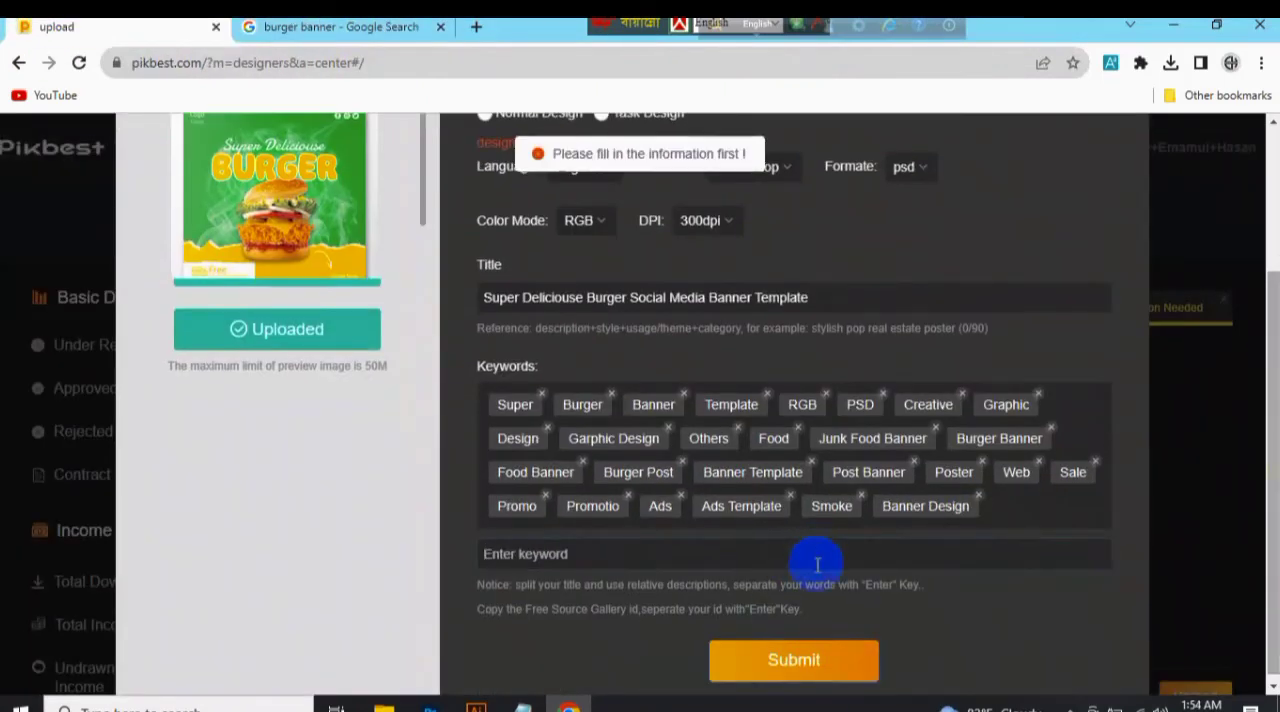
Reopen the Burger.zip information form and set Normal Design, category Templates and language English.
left_click(1255, 458)
scroll(1225, 380, "down", 2)
left_click(1003, 158)
left_click(607, 268)
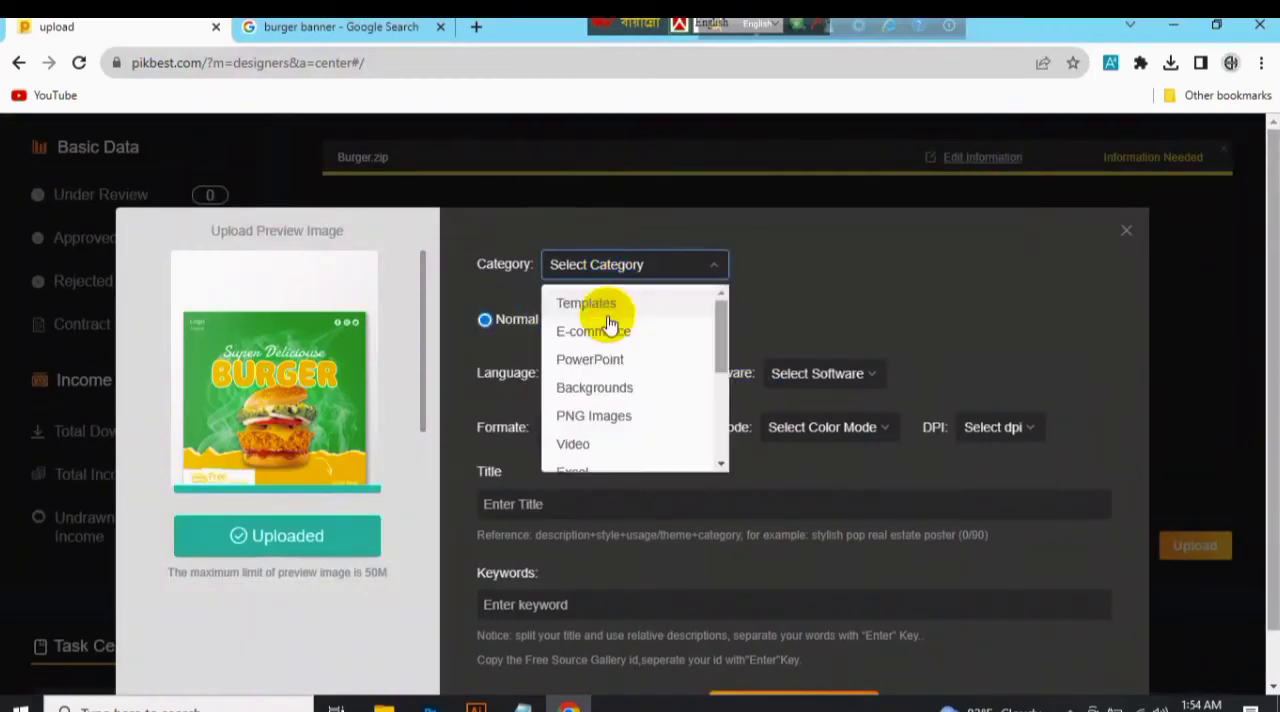
left_click(607, 310)
left_click(610, 375)
left_click(600, 411)
Set software Photoshop, format psd, color mode RGB and 300dpi, and enter the title "Super Deliciouse Burger Banner Template".
left_click(731, 379)
left_click(762, 409)
left_click(925, 376)
left_click(920, 407)
left_click(615, 430)
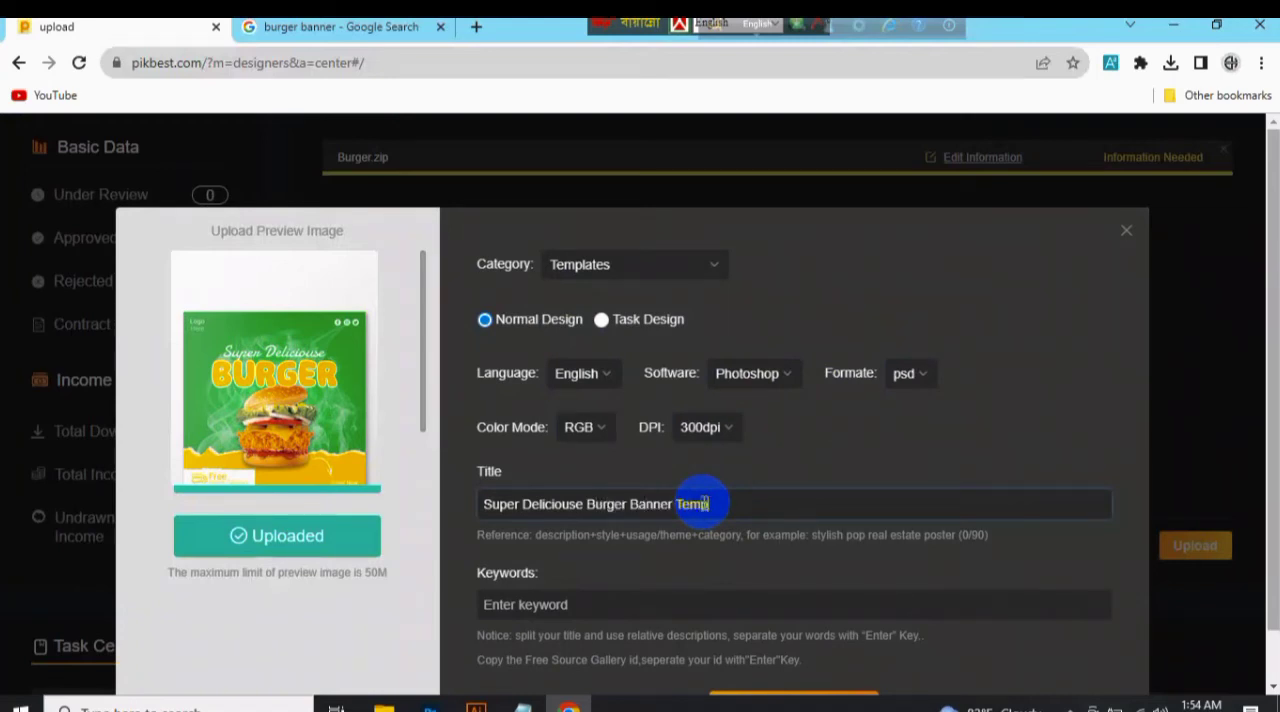
scroll(798, 556, "down", 1)
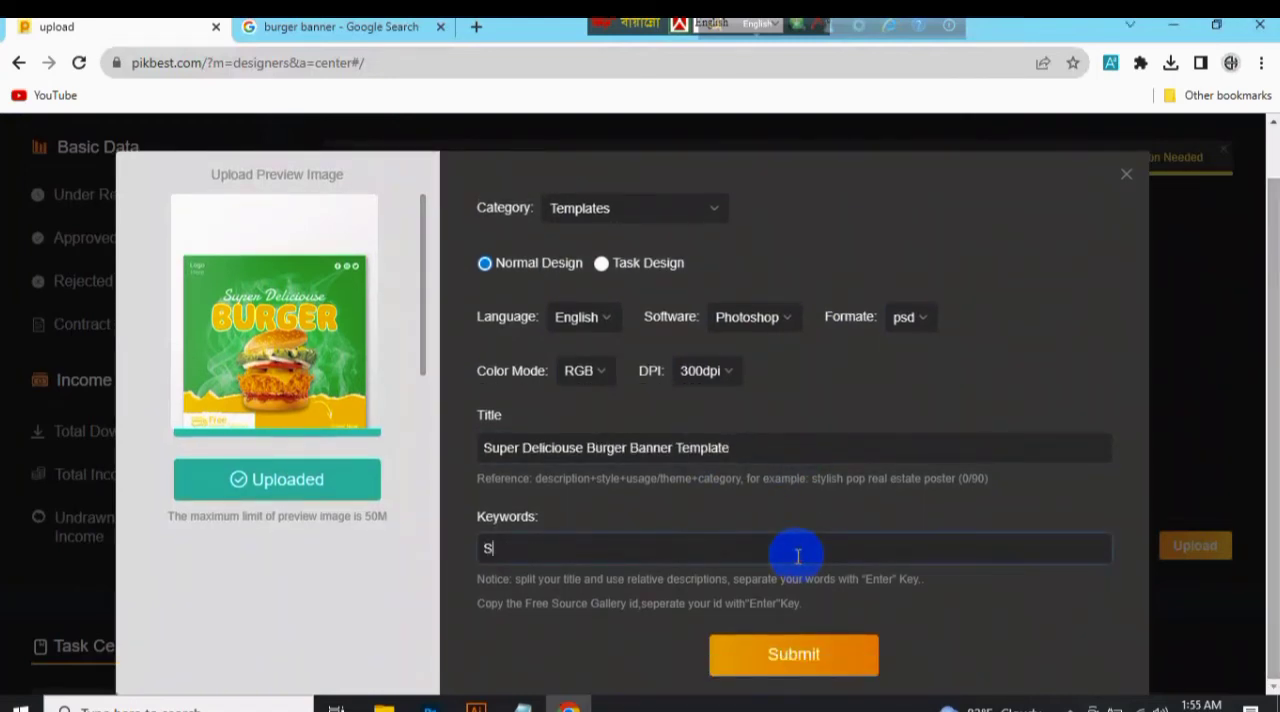
Enter the keywords Super, Banner, Deliciouse, Template, Post, Poster, Web, Ads, Rgb, PSD, Food Banner, Food, Junk Food and Burger Banner.
type("uper")
key("Return")
type("Ba")
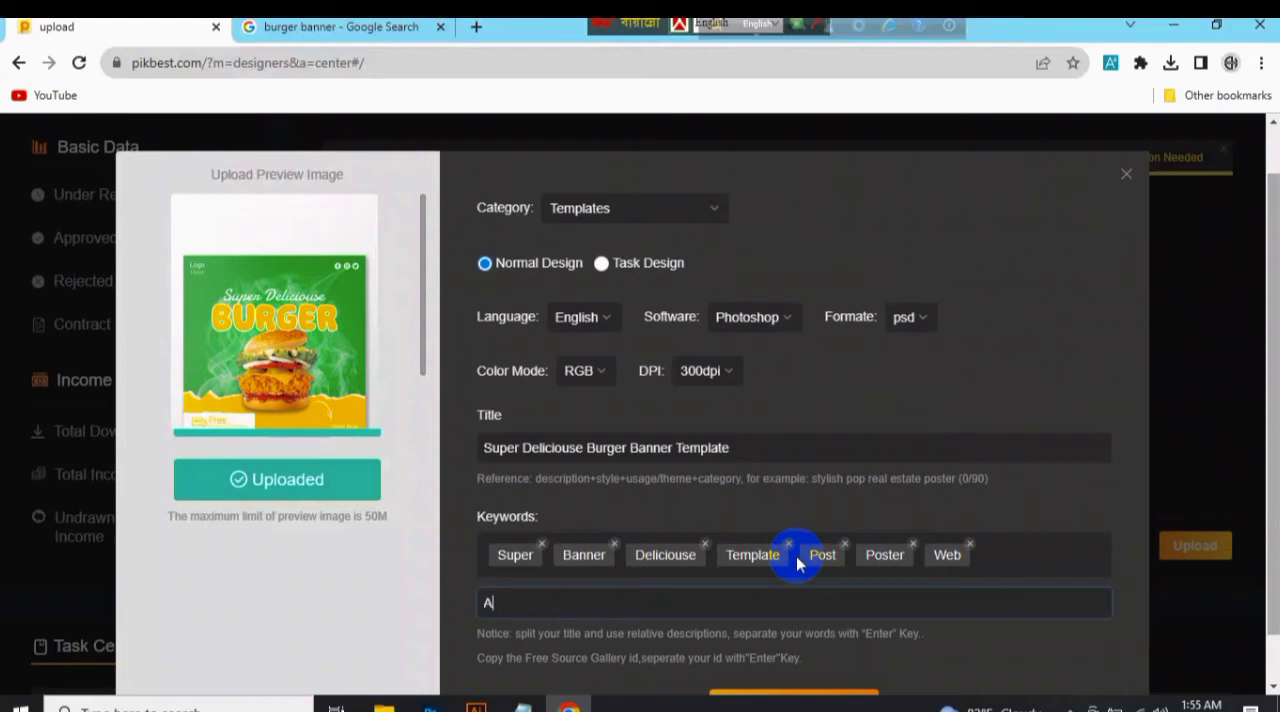
type("D")
key("Return")
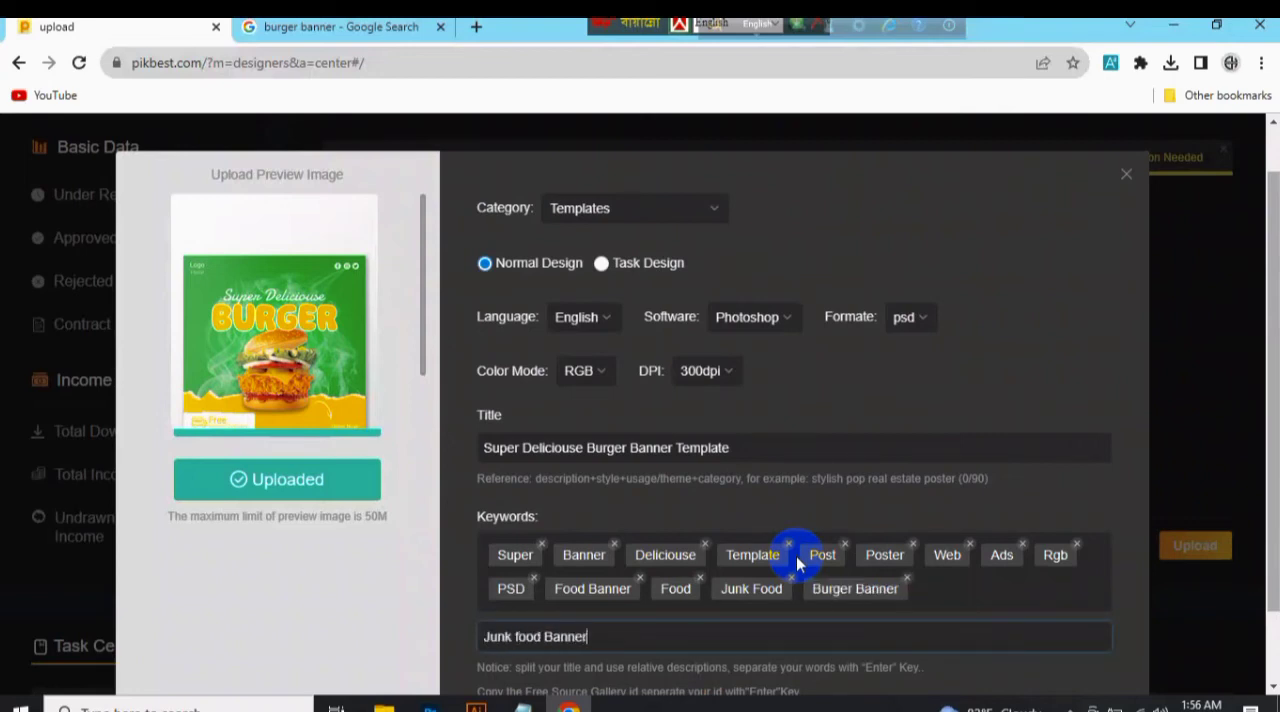
Add the keywords Junk food Banner, Fast Food Banner, Fast Food, Promo, Promotion, Sale and Sale Banner, and submit the form.
key("Return")
type("Fast Food Banner")
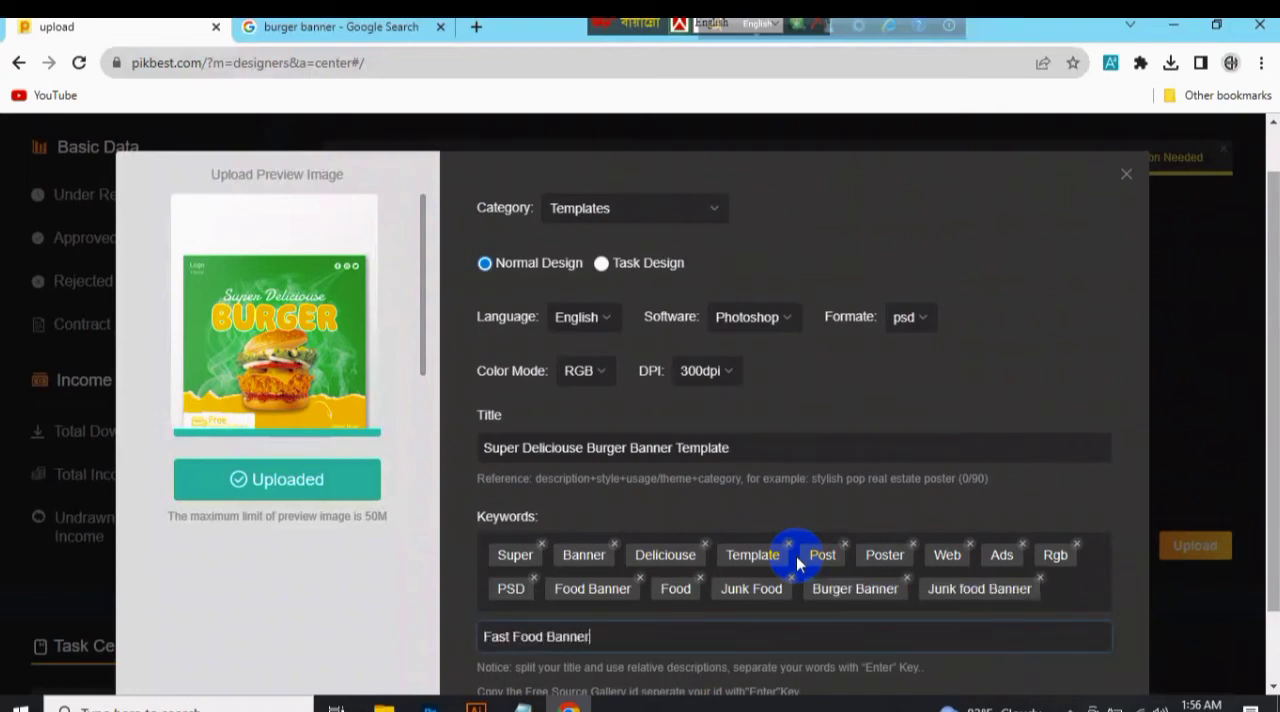
key("Return")
type("Fast")
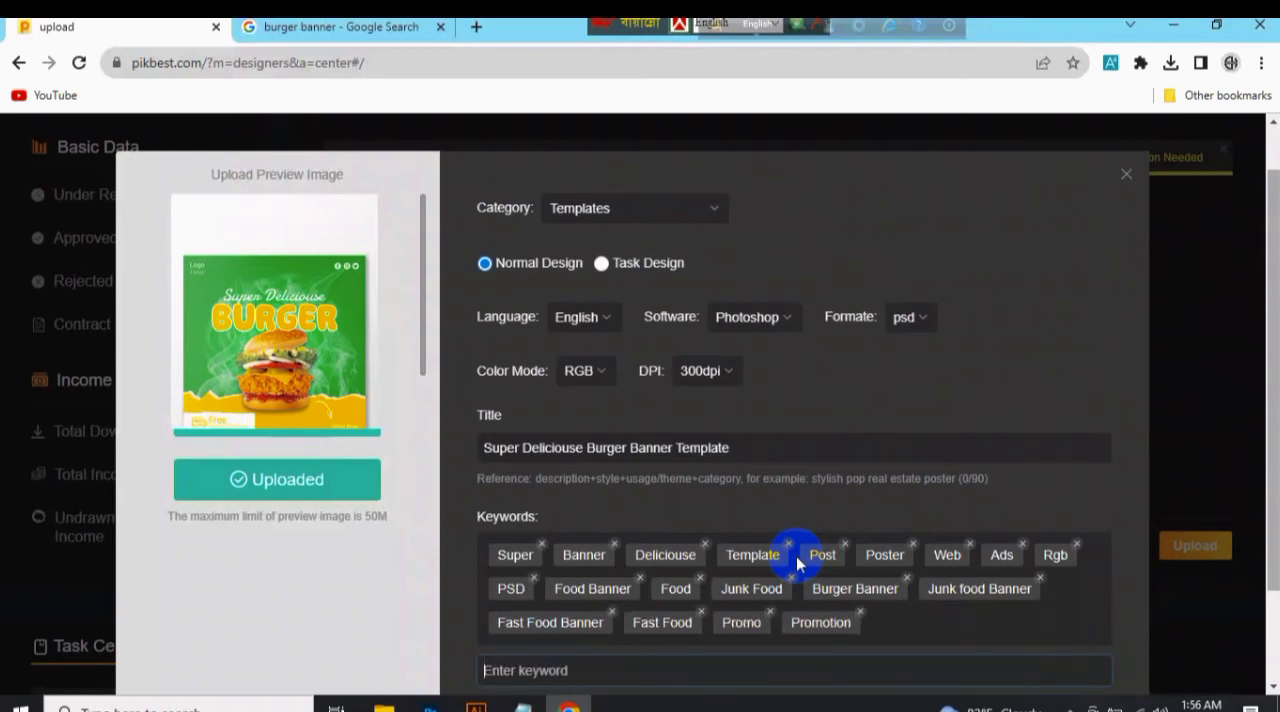
scroll(978, 581, "down", 1)
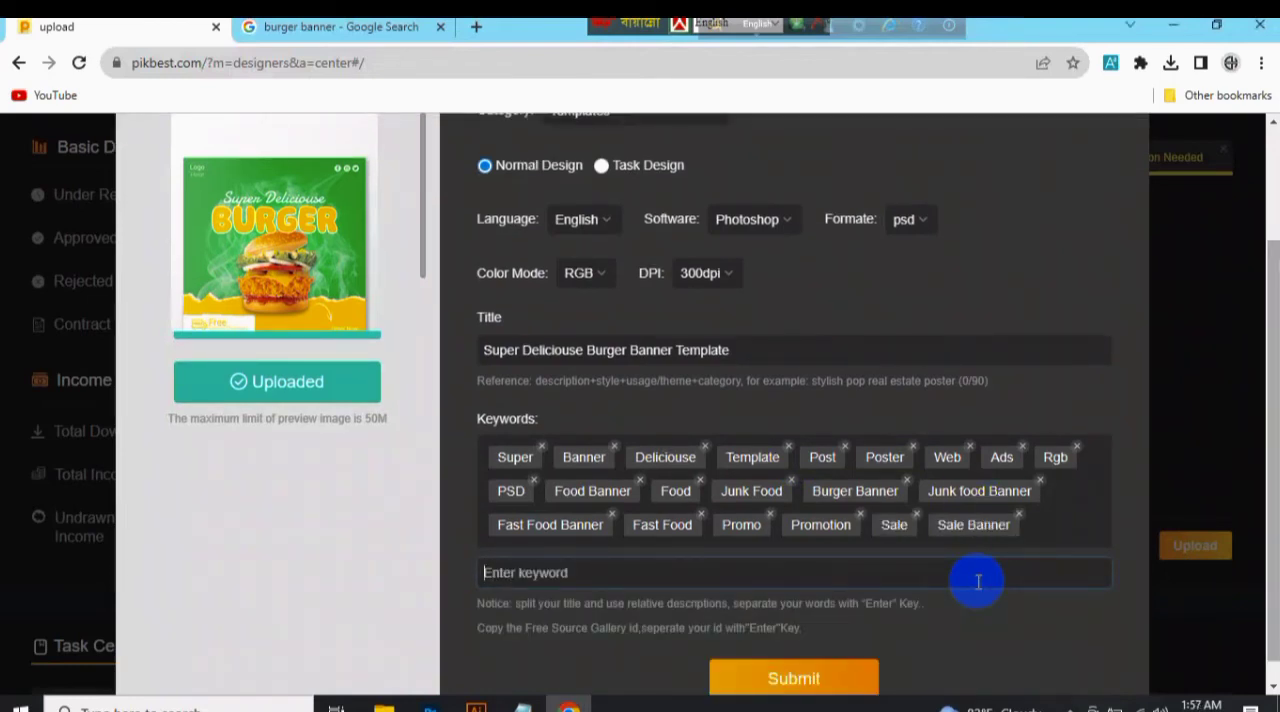
left_click(812, 682)
Reload the Pikbest designer page, open the Under Review portfolio list and close the Google search tab.
scroll(1082, 288, "up", 2)
left_click(340, 27)
left_click(110, 27)
left_click(79, 63)
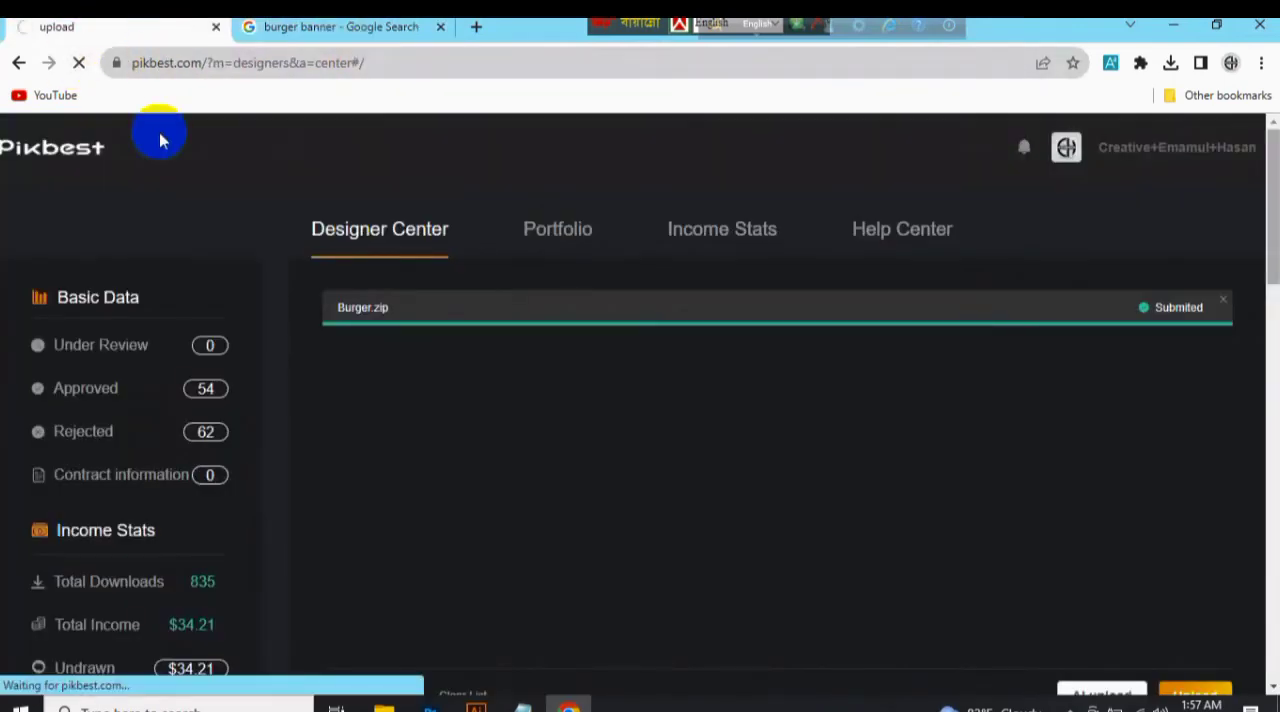
left_click(212, 352)
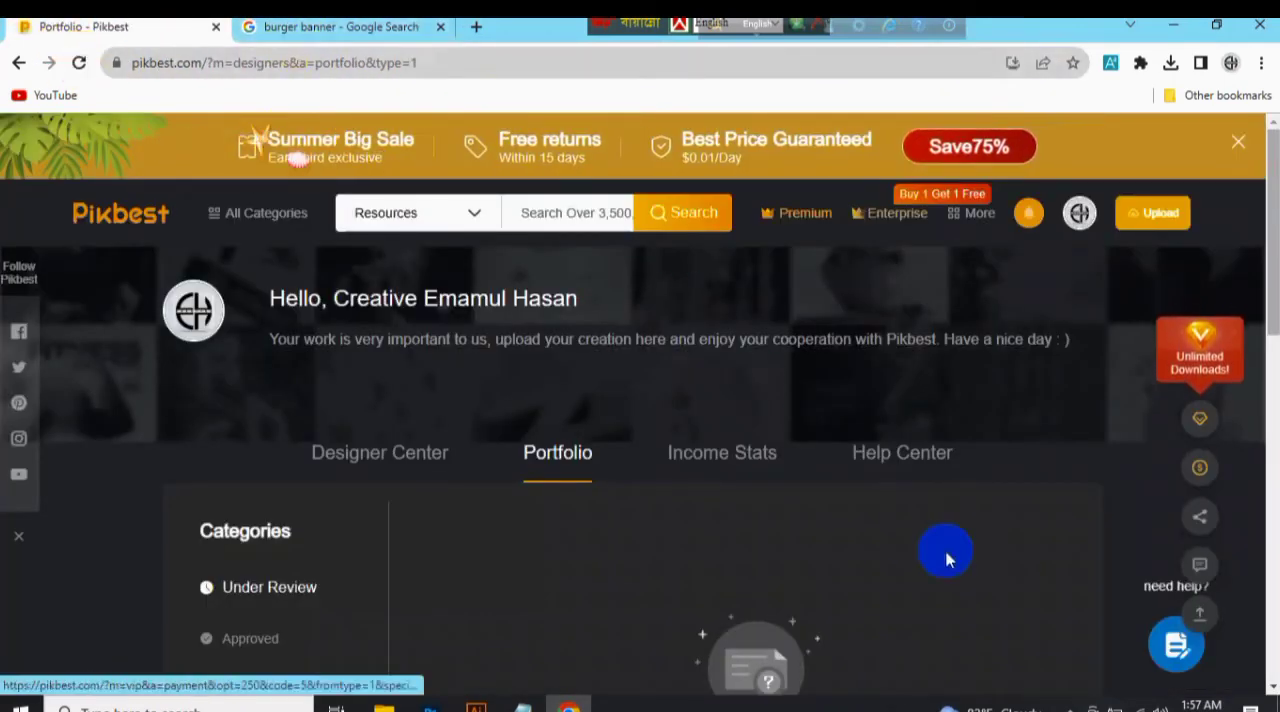
left_click(430, 27)
In File Explorer, open Mockup > Stationery Mockup > Social Media Mockup on drive E.
left_click(430, 706)
mouse_move(384, 706)
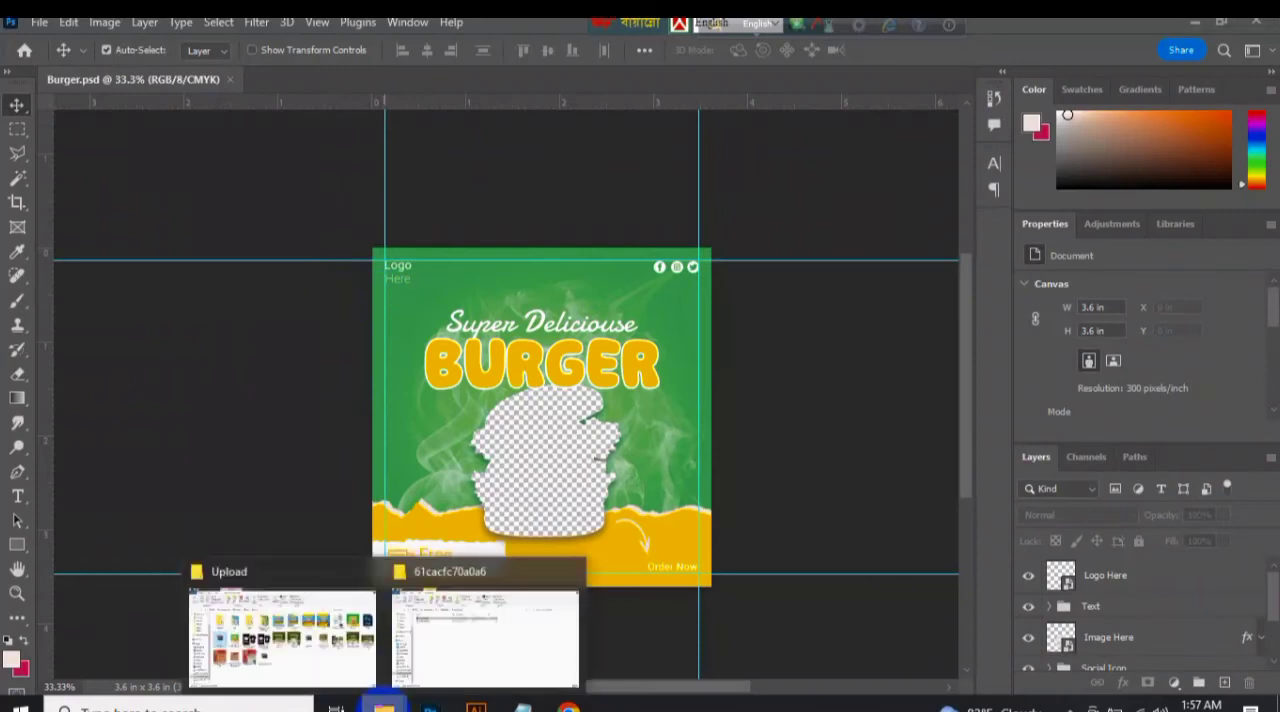
left_click(282, 638)
left_click(90, 620)
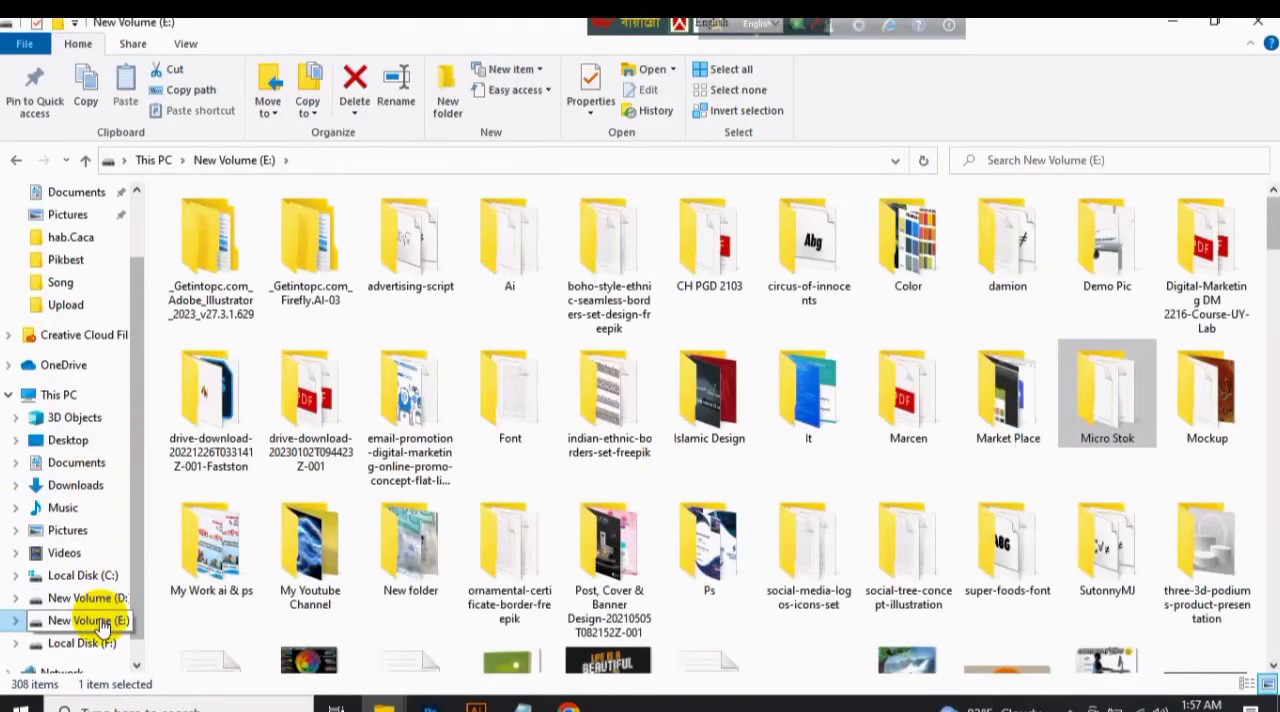
double_click(1192, 452)
double_click(915, 560)
double_click(820, 420)
left_click(16, 160)
double_click(734, 449)
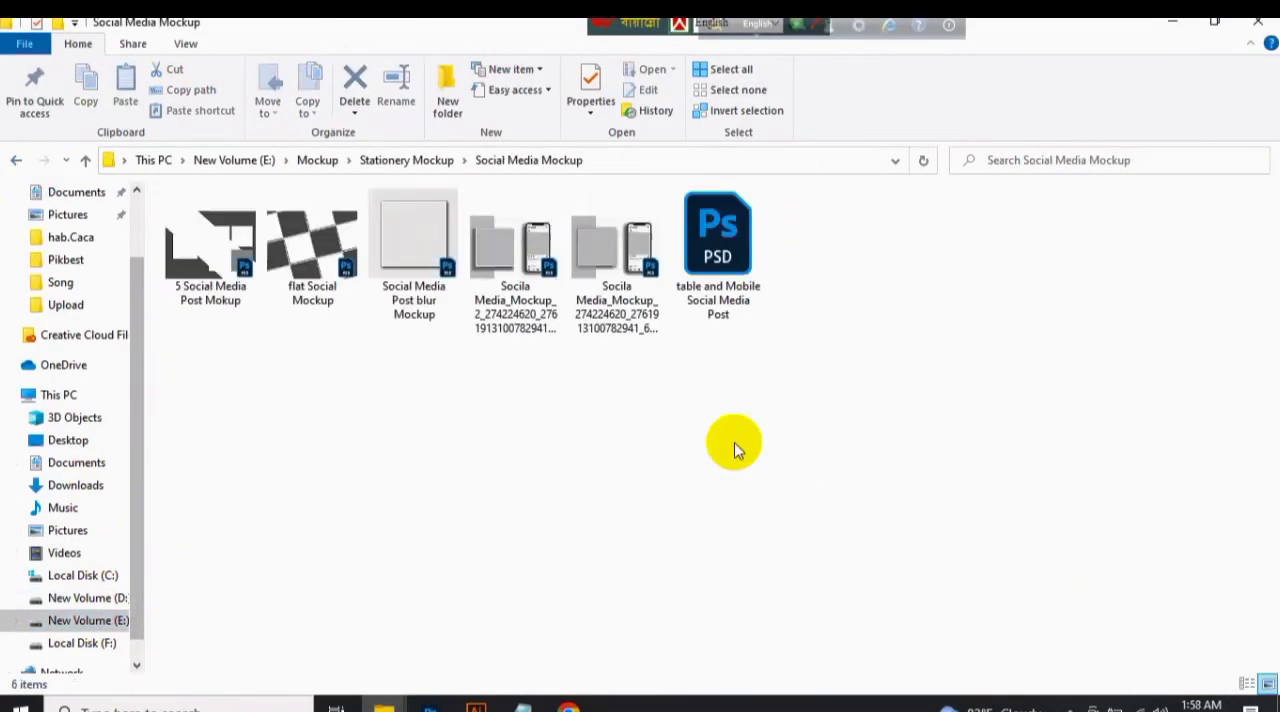
Open the Social Media Post blur Mockup, Socila Media_Mockup_2 and table and Mobile Social Media Post files in Photoshop.
left_click(656, 268)
left_click(491, 278)
left_click(420, 268, "ctrl")
left_click(702, 298, "ctrl")
left_click_drag(702, 298, 698, 76)
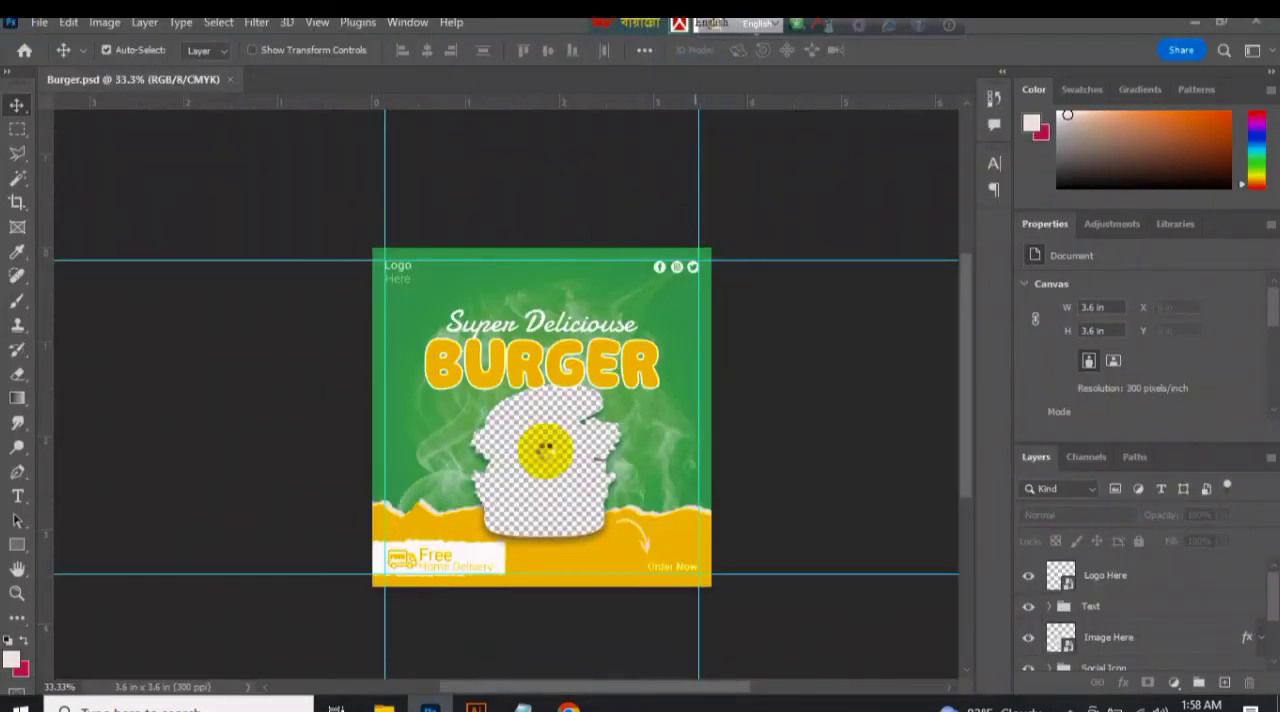
Open the Micro Stok > Pikbest > Upload folder on drive E in File Explorer and return to the phone mockup in Photoshop.
left_click(258, 602)
left_click(230, 160)
double_click(1058, 403)
double_click(400, 229)
double_click(700, 225)
mouse_move(428, 705)
left_click(311, 630)
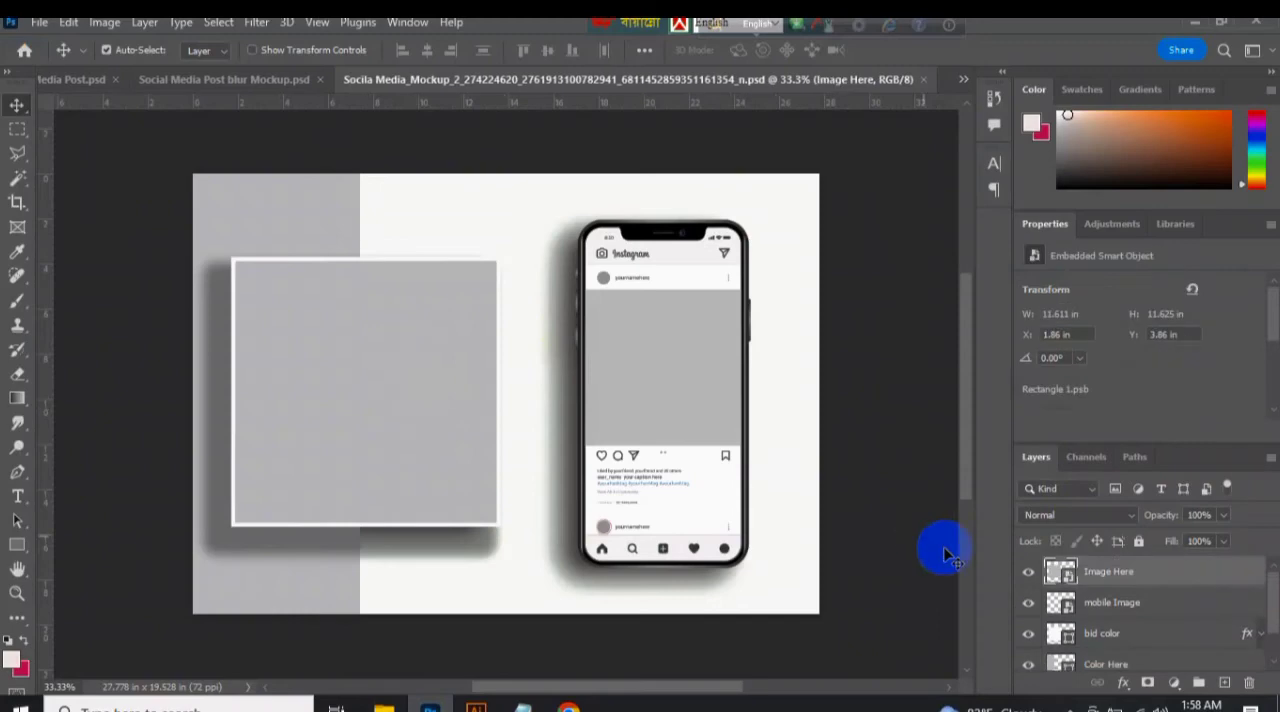
Place the Burger.jpg banner in the phone mockup's Image Here smart object, save it and close it.
mouse_move(384, 705)
left_click(285, 632)
left_click_drag(1128, 255, 511, 472)
left_click(926, 50)
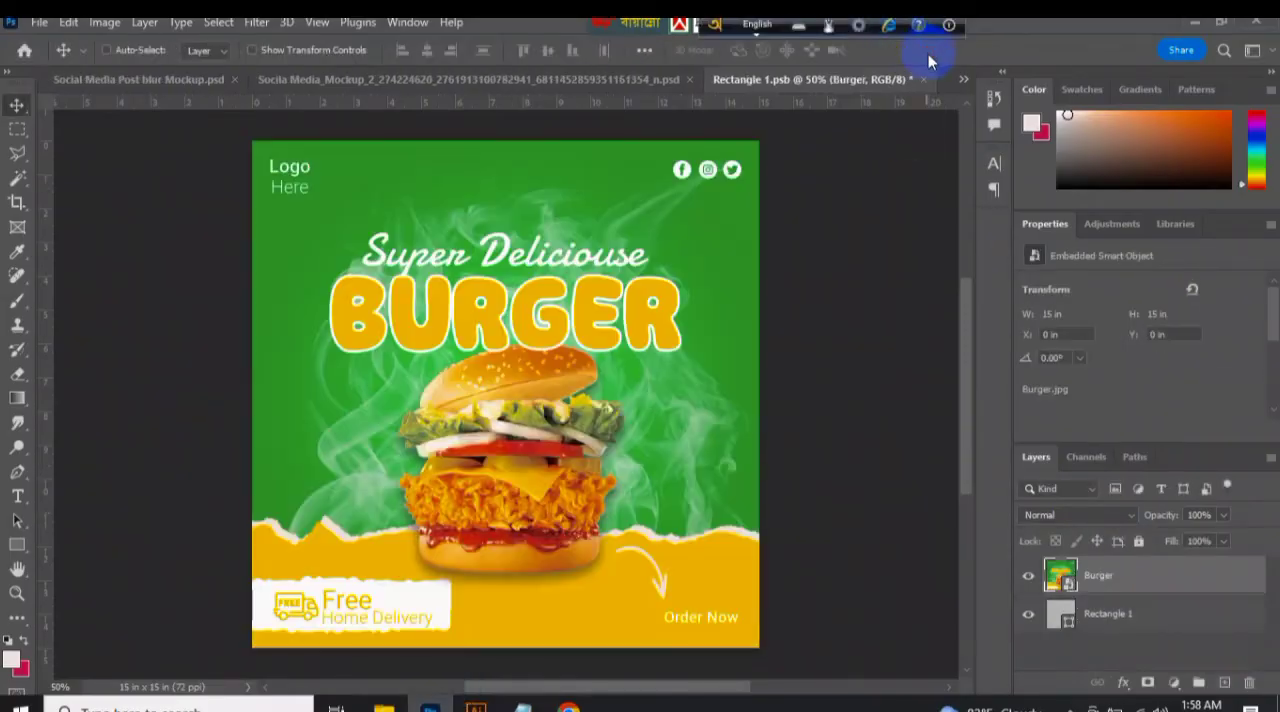
key("ctrl+s")
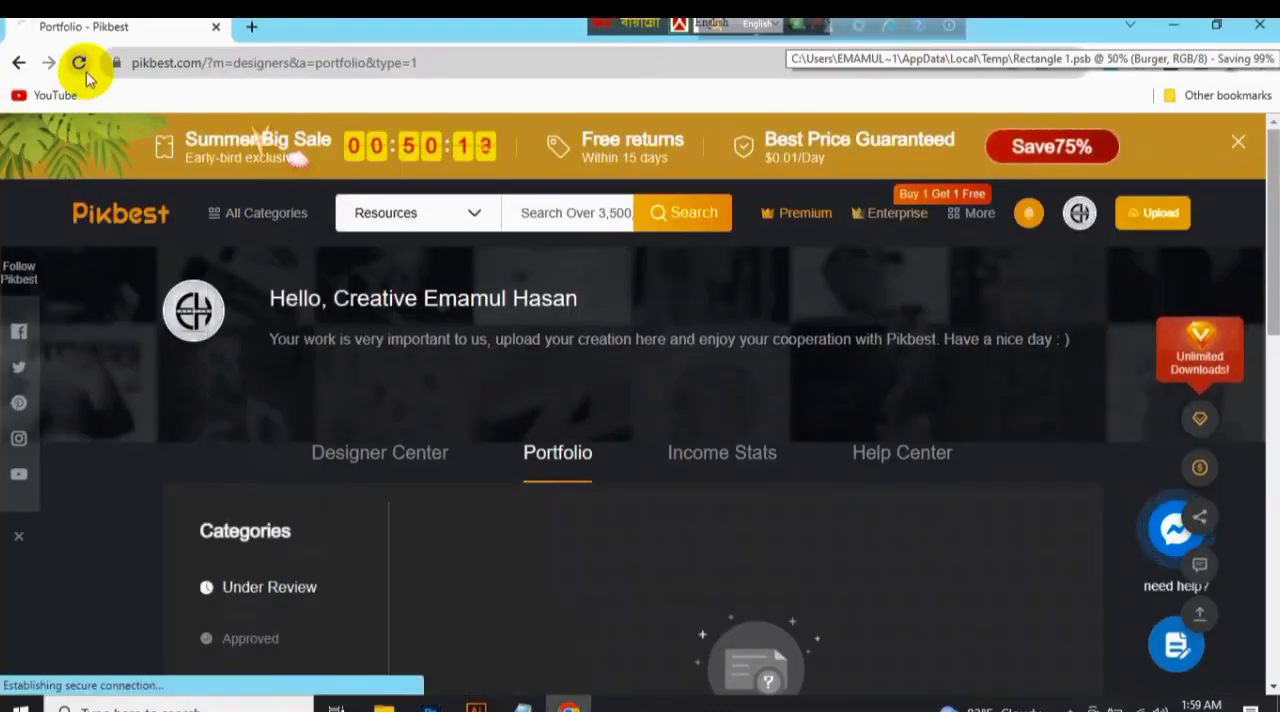
key("ctrl+w")
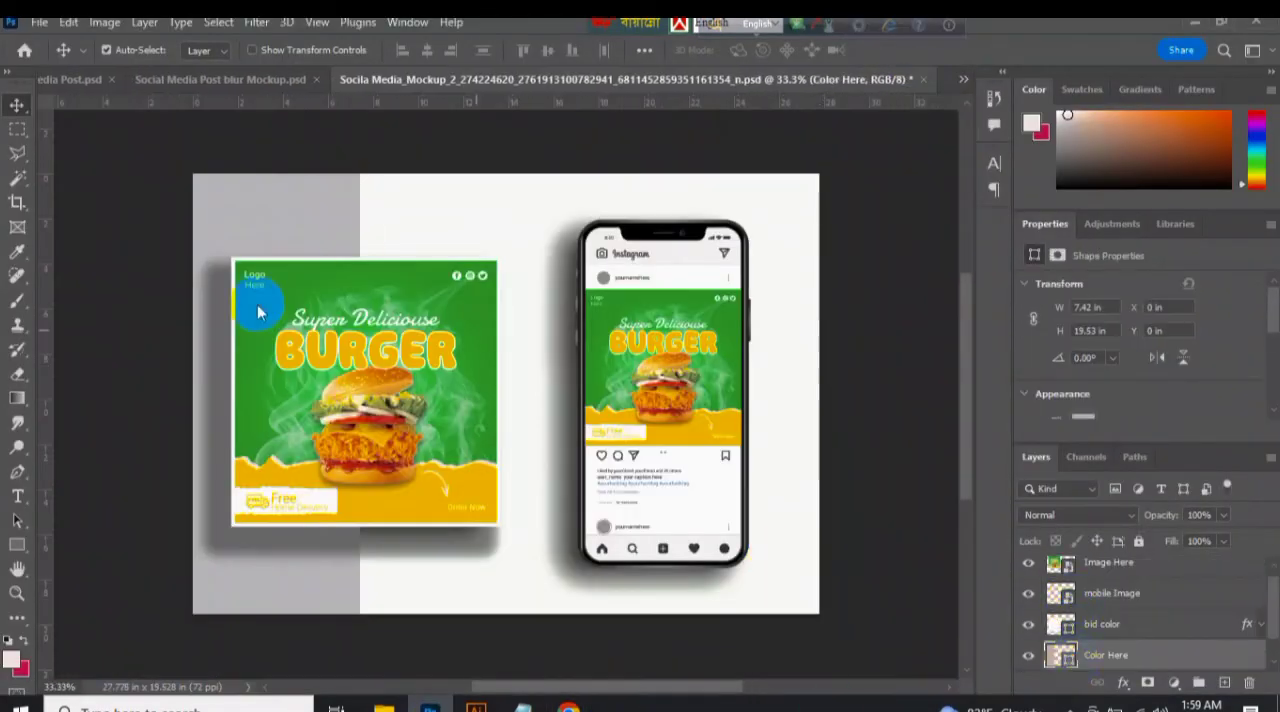
Recolor the Color Here layer with the green sampled from the burger banner.
double_click(1061, 655)
left_click(258, 312)
left_click(1077, 172)
left_click(40, 23)
left_click(158, 249)
left_click(316, 389)
left_click(575, 512)
left_click(575, 512)
Export the phone mockup for web as a high-quality JPEG named Burger-Mockup1 in the Upload folder and close the mockup document.
left_click(40, 23)
mouse_move(80, 348)
left_click(345, 421)
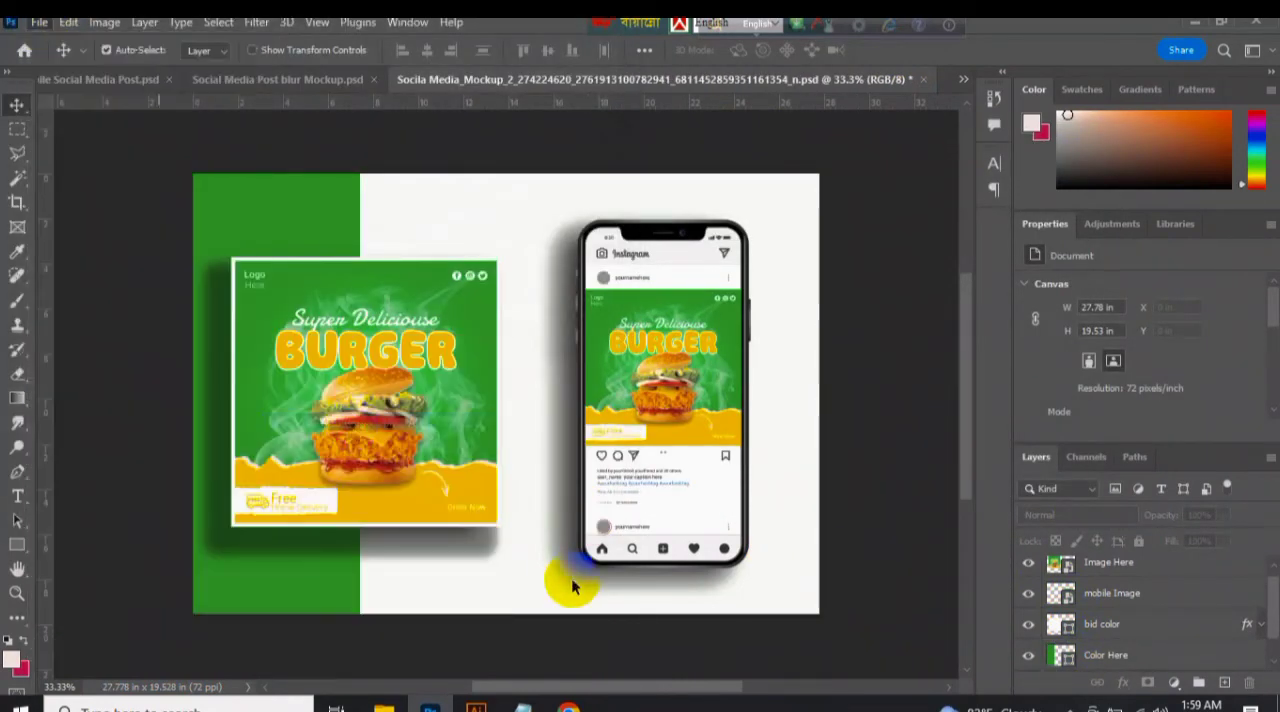
left_click(808, 677)
scroll(640, 304, "down", 4)
left_click(309, 180)
left_click(446, 389)
key("BackSpace")
key("BackSpace")
key("BackSpace")
key("BackSpace")
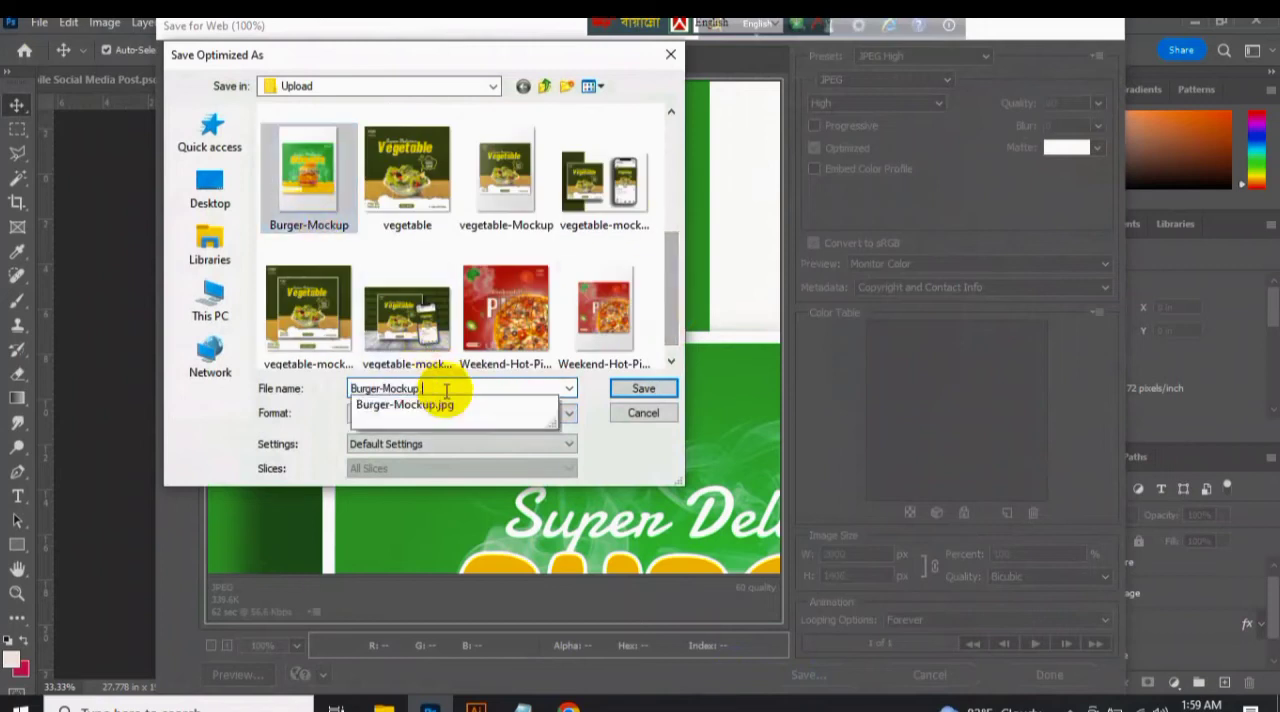
key("Return")
left_click(912, 79)
Open the Image Here smart object of the Social Media Post blur Mockup and place the Burger.jpg banner in it.
left_click(1066, 585)
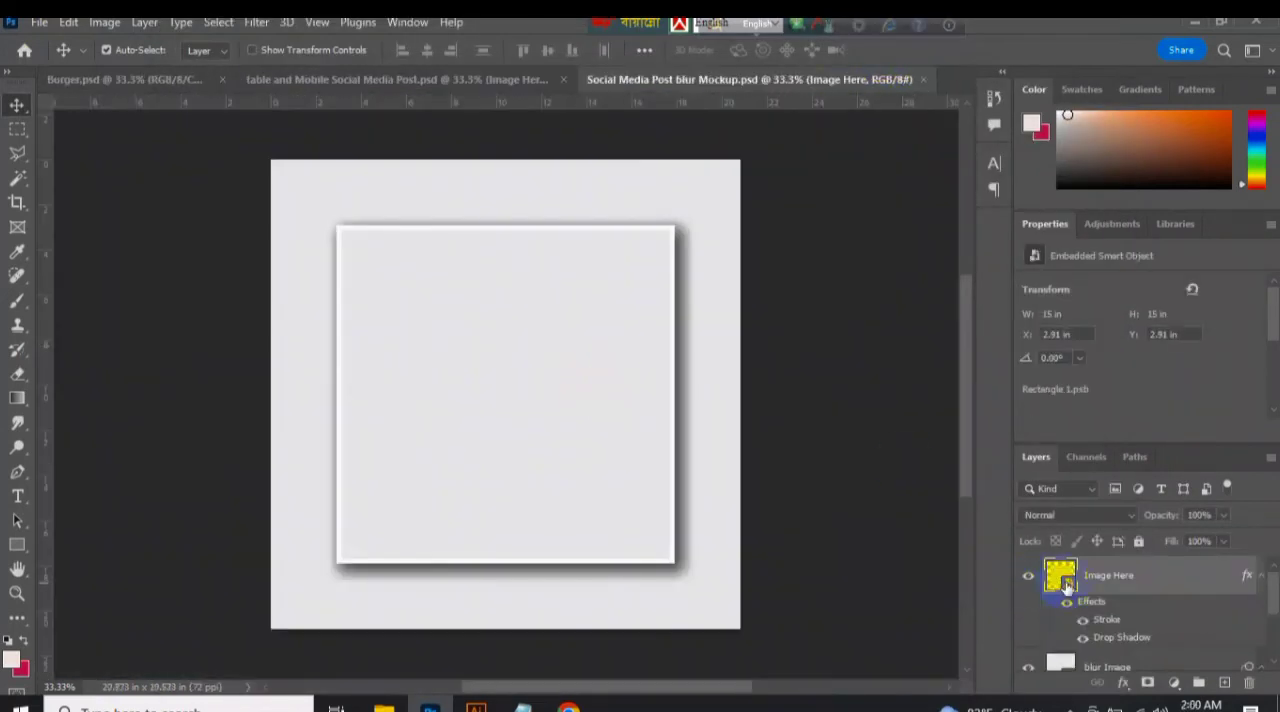
double_click(1066, 586)
left_click(385, 706)
left_click(280, 636)
left_click_drag(1123, 243, 531, 428)
left_click(929, 50)
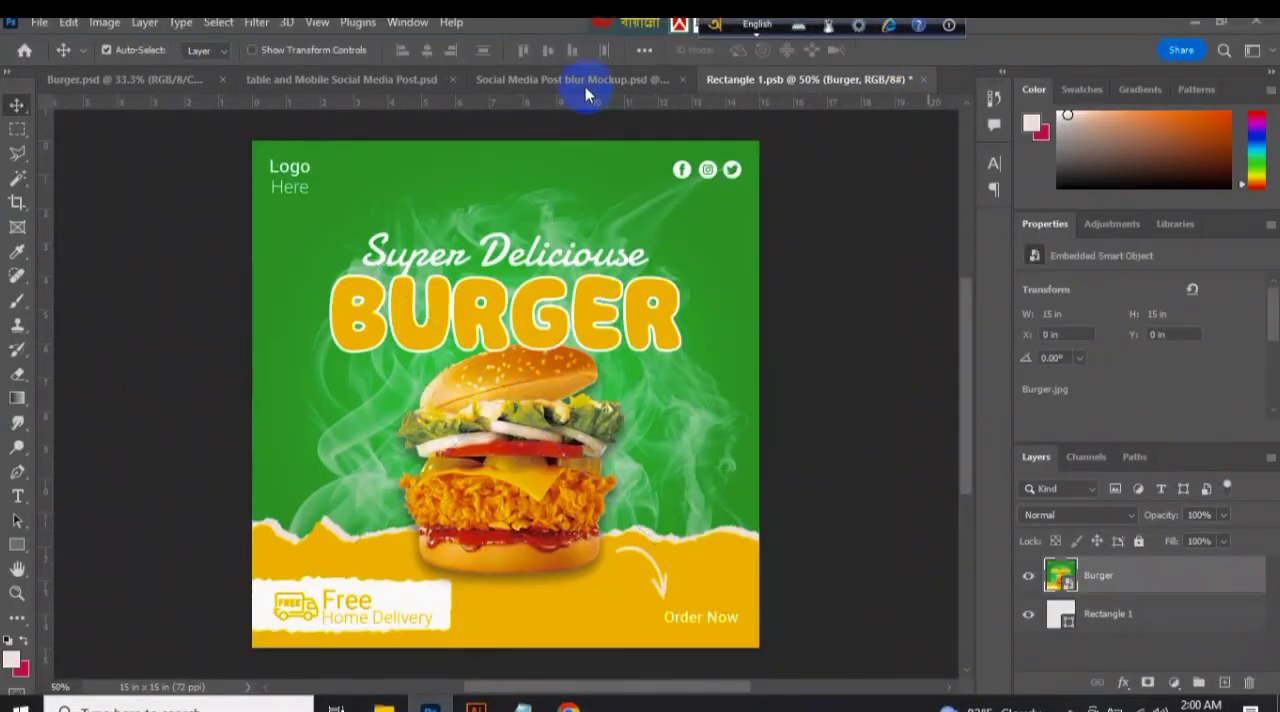
Switch to Chrome, reload the Pikbest portfolio, close the unneeded background program and check the works under review.
left_click(568, 706)
left_click(77, 64)
mouse_move(522, 706)
left_click(604, 591)
left_click(684, 384)
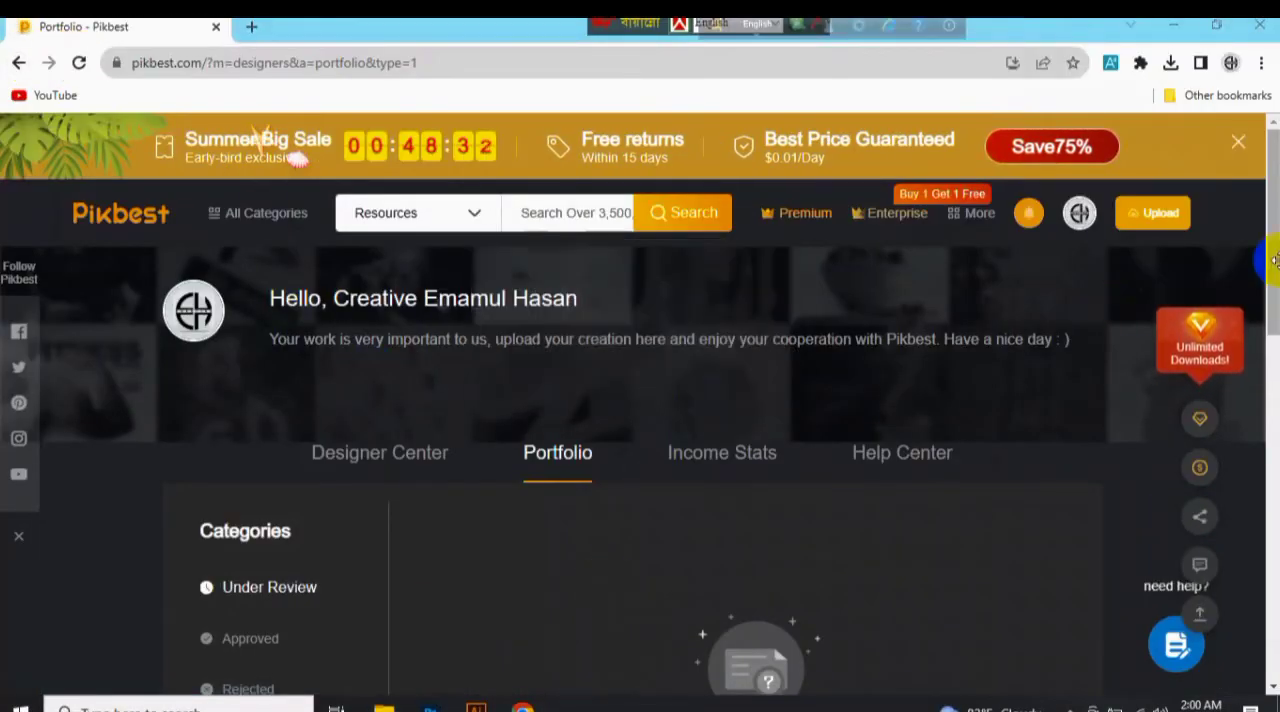
scroll(526, 165, "down", 3)
Switch to Photoshop, save the smart object and return to the Social Media Post blur Mockup document.
left_click(433, 704)
key("ctrl+s")
left_click(674, 83)
Export the blur mockup for web as a high-quality JPEG named Burger-Mockup2 in the Upload folder and close the mockup without saving.
left_click(39, 22)
mouse_move(60, 345)
left_click(309, 405)
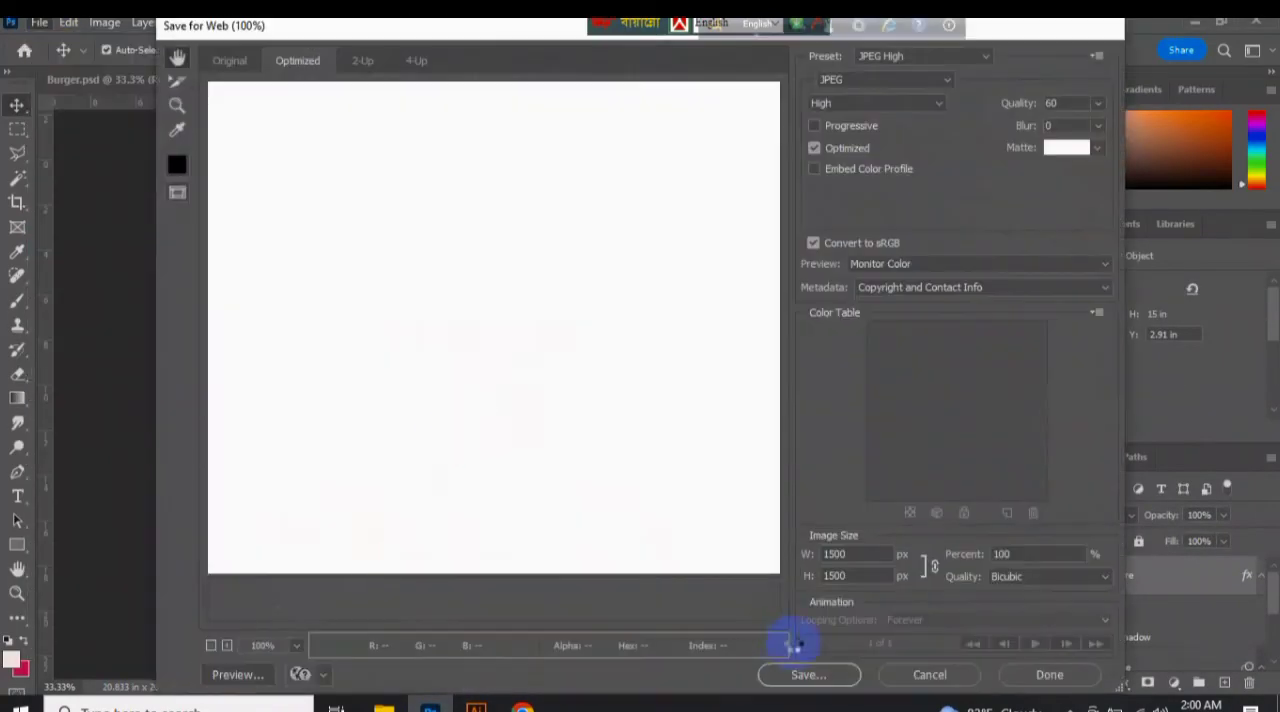
left_click(808, 675)
scroll(371, 263, "down", 5)
left_click(407, 180)
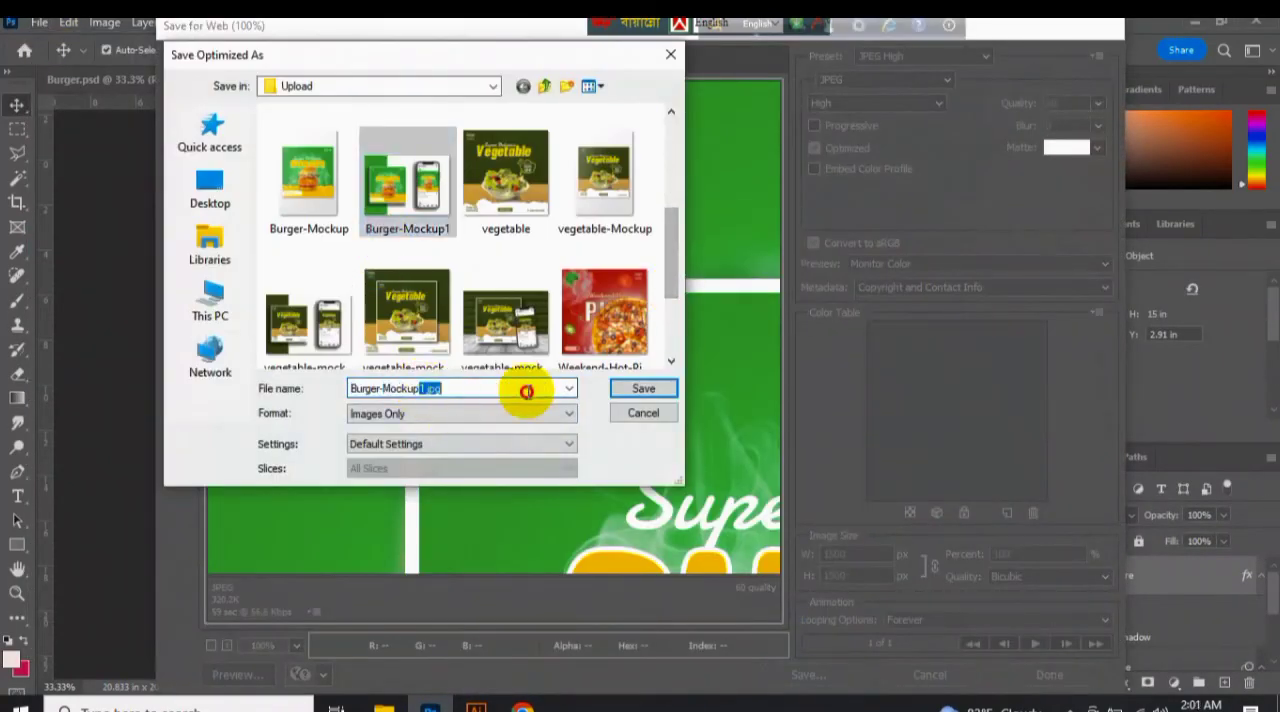
type("2")
key("Return")
left_click(794, 82)
key("n")
left_click(801, 82)
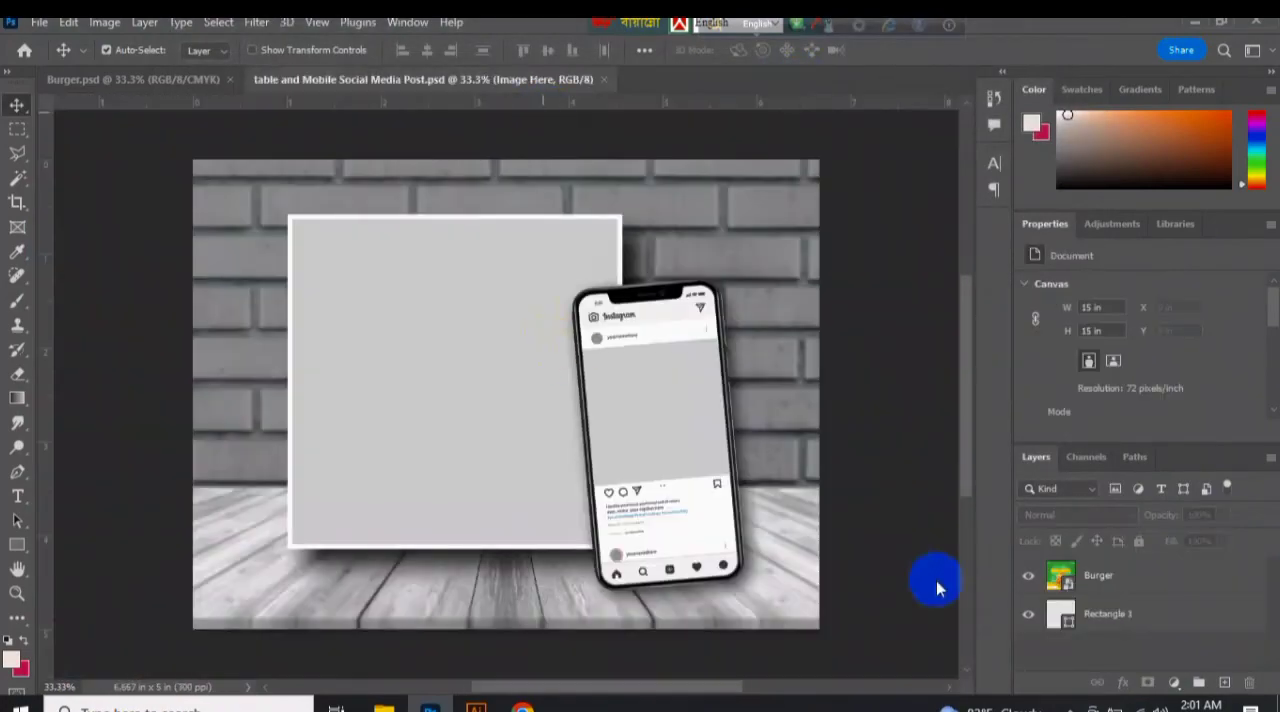
Open the Image Here smart object of the table and Mobile Social Media Post mockup and place the Burger.jpg banner in it.
double_click(1062, 604)
mouse_move(383, 706)
left_click(286, 609)
left_click_drag(1133, 252, 651, 371)
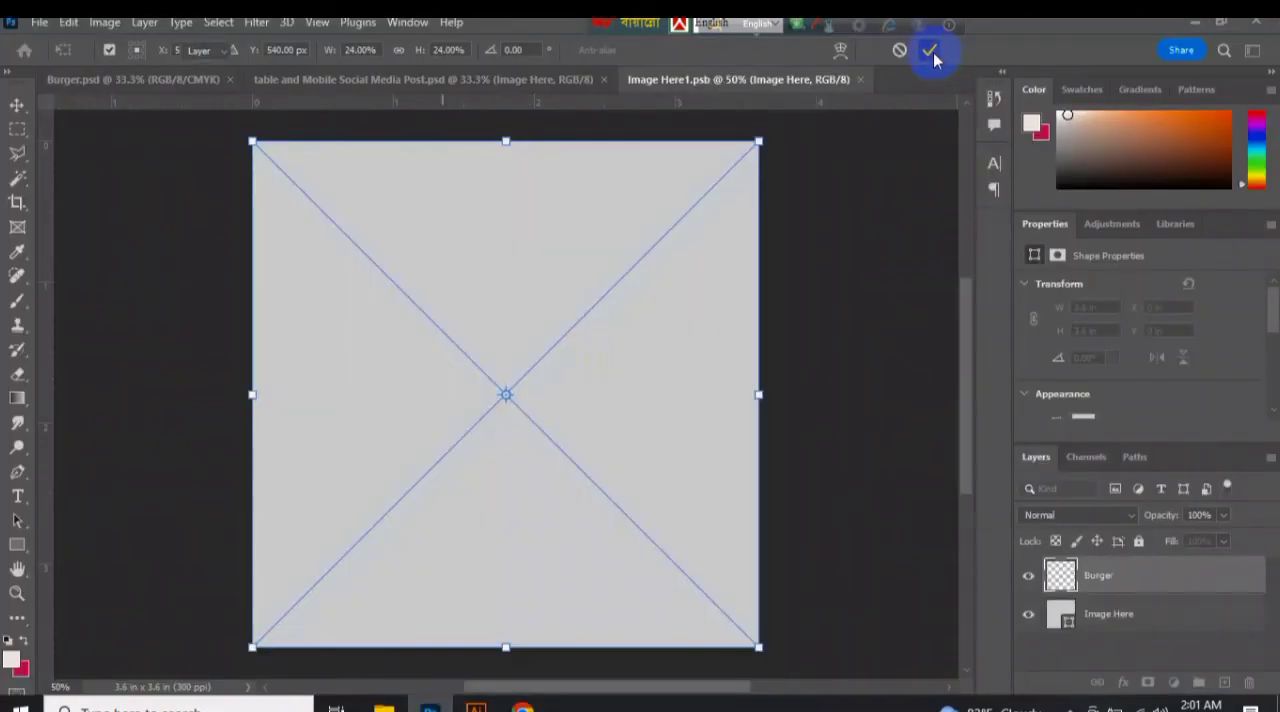
left_click(930, 52)
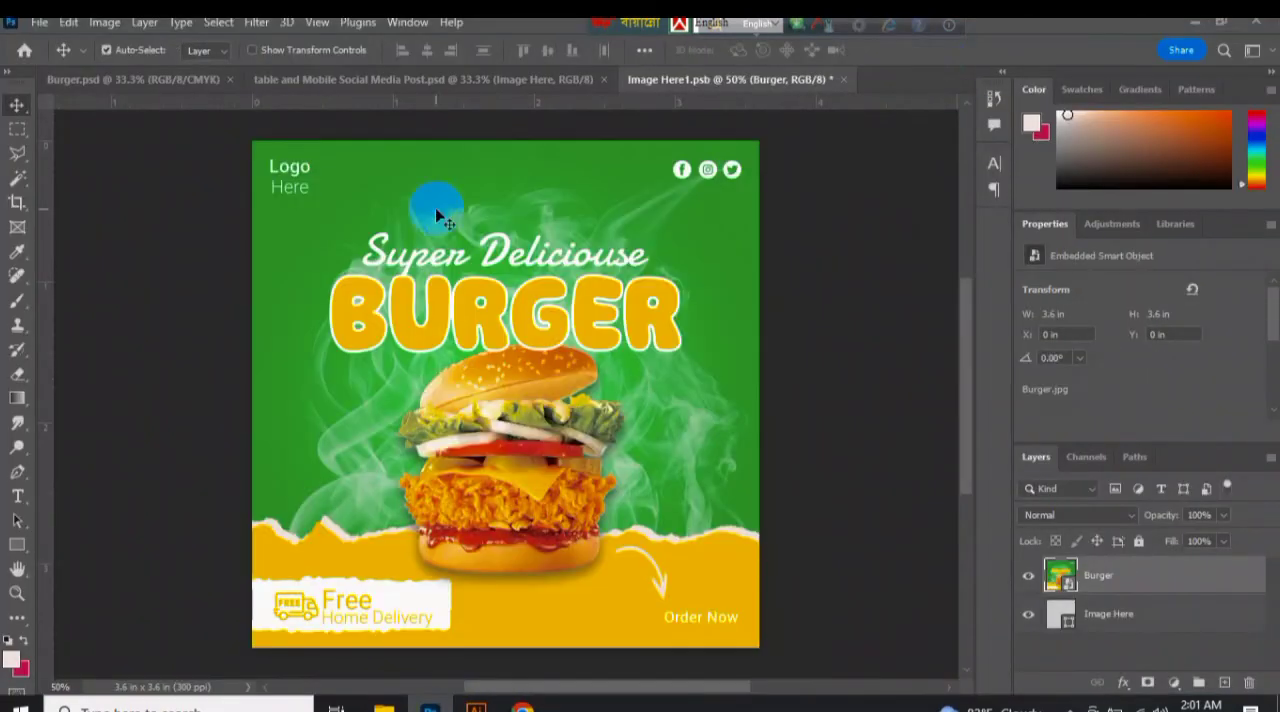
Save the smart object with the burger banner and close it to return to the table and Mobile Social Media Post mockup.
key("ctrl+s")
left_click(567, 80)
left_click(702, 79)
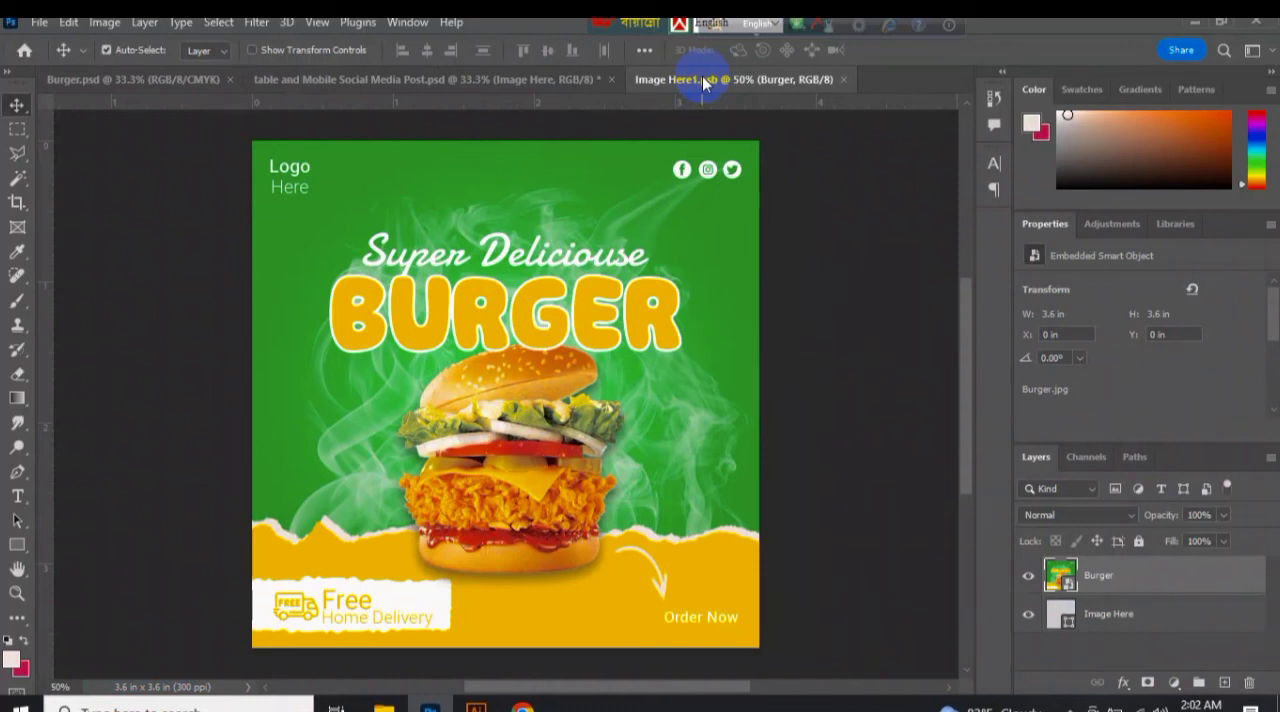
left_click(843, 79)
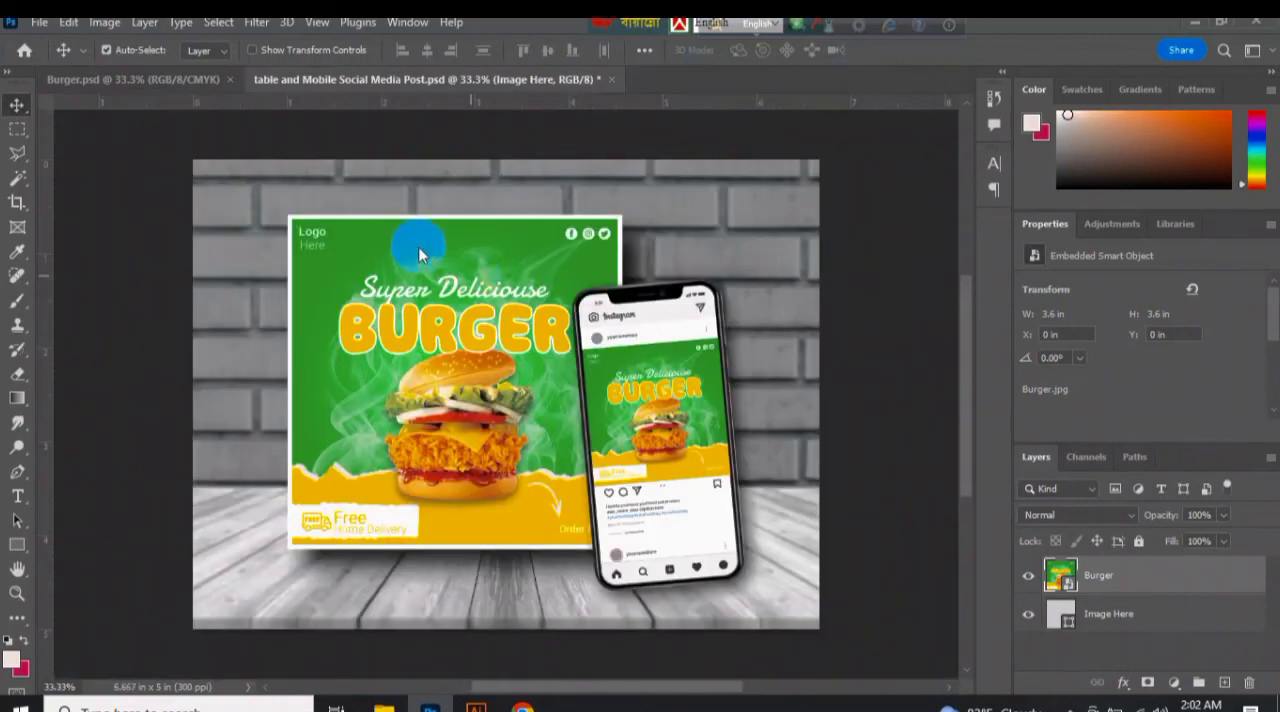
Recolour the mockup's Rectangle 1 background layer with the green sampled from the burger banner.
double_click(1062, 655)
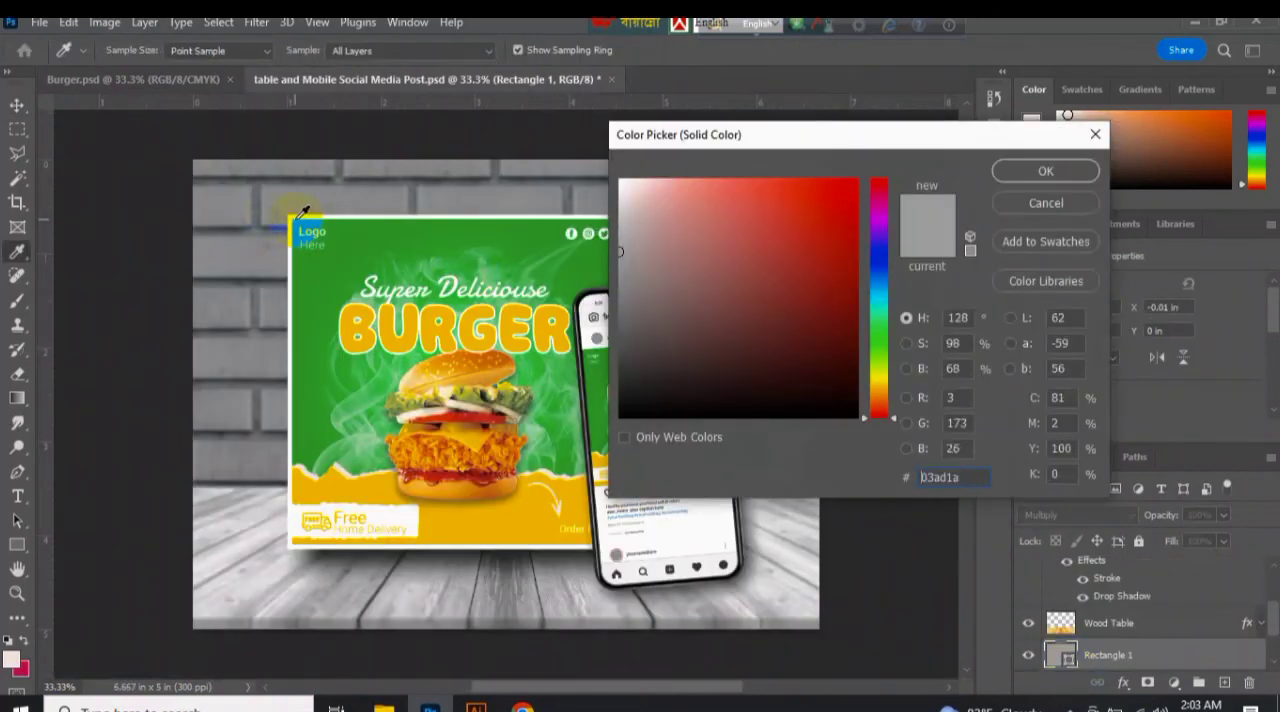
left_click(358, 264)
left_click(1046, 171)
left_click(484, 134)
Export the table and mobile mockup for web as a high-quality JPEG named Burger-Mockup3 in the Upload folder and close the mockup document.
left_click(37, 24)
mouse_move(232, 346)
left_click(307, 417)
left_click(805, 676)
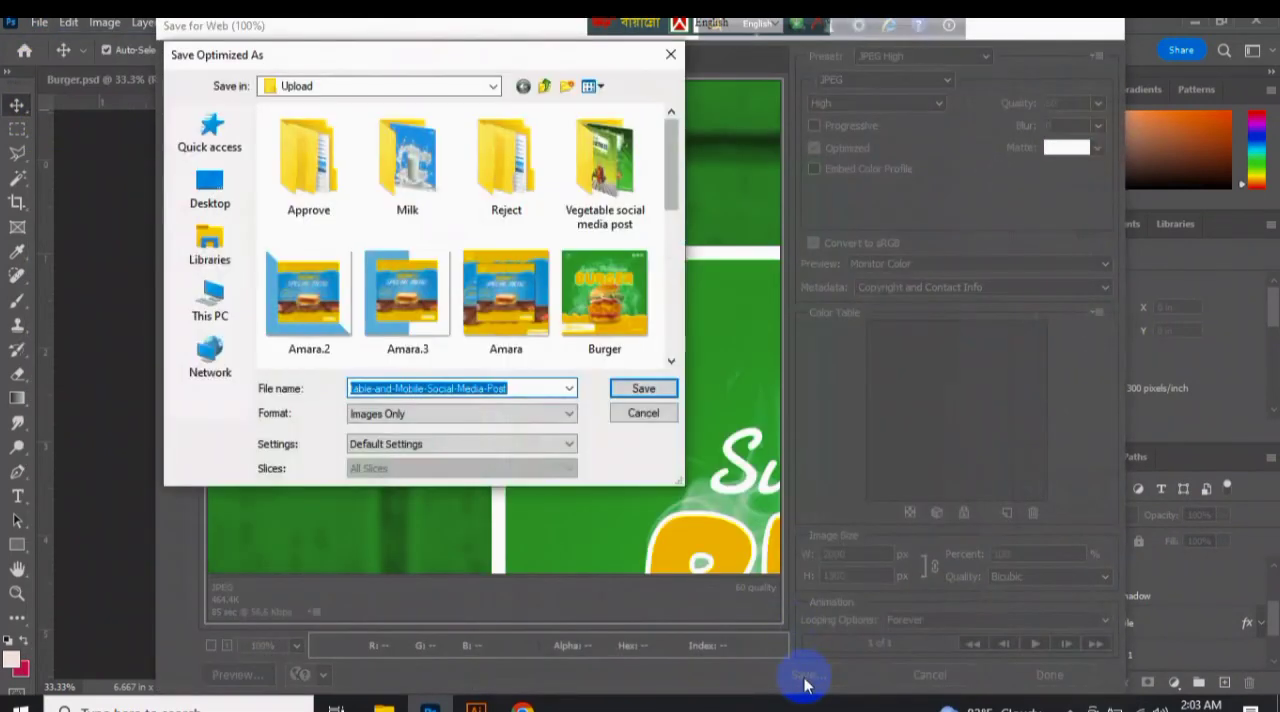
left_click_drag(663, 177, 663, 263)
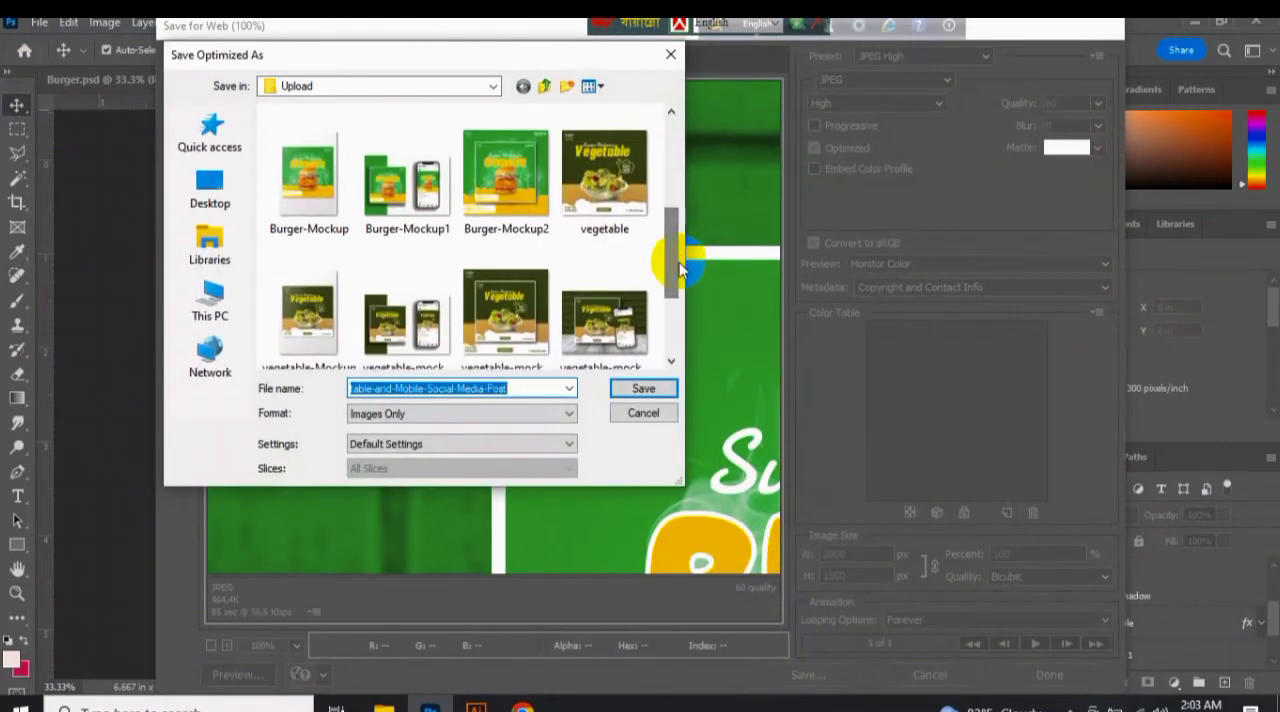
left_click(506, 175)
left_click_drag(382, 389, 499, 389)
key("BackSpace")
type("3")
key("Return")
left_click(551, 80)
left_click(630, 285)
Switch to Chrome, reload the Pikbest portfolio to check the works under review, and look through the approved works.
left_click(522, 708)
left_click(78, 62)
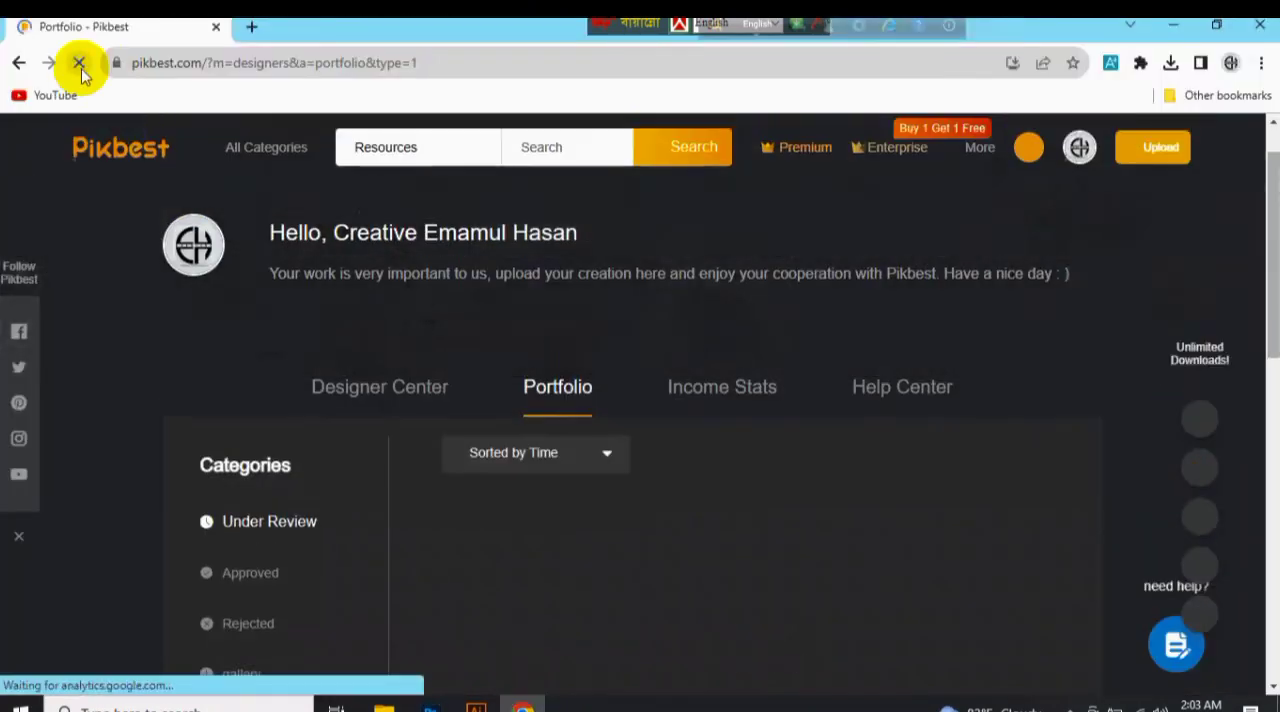
scroll(519, 597, "down", 2)
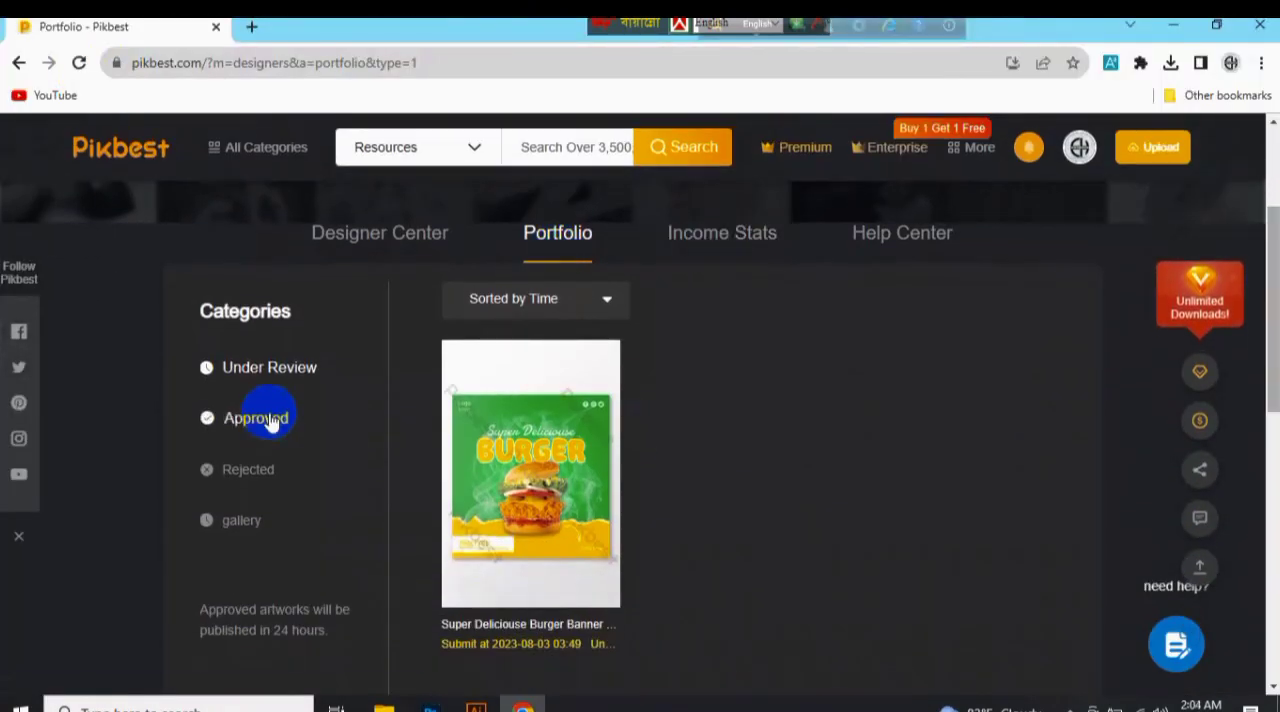
left_click(272, 422)
left_click_drag(1273, 183, 1273, 241)
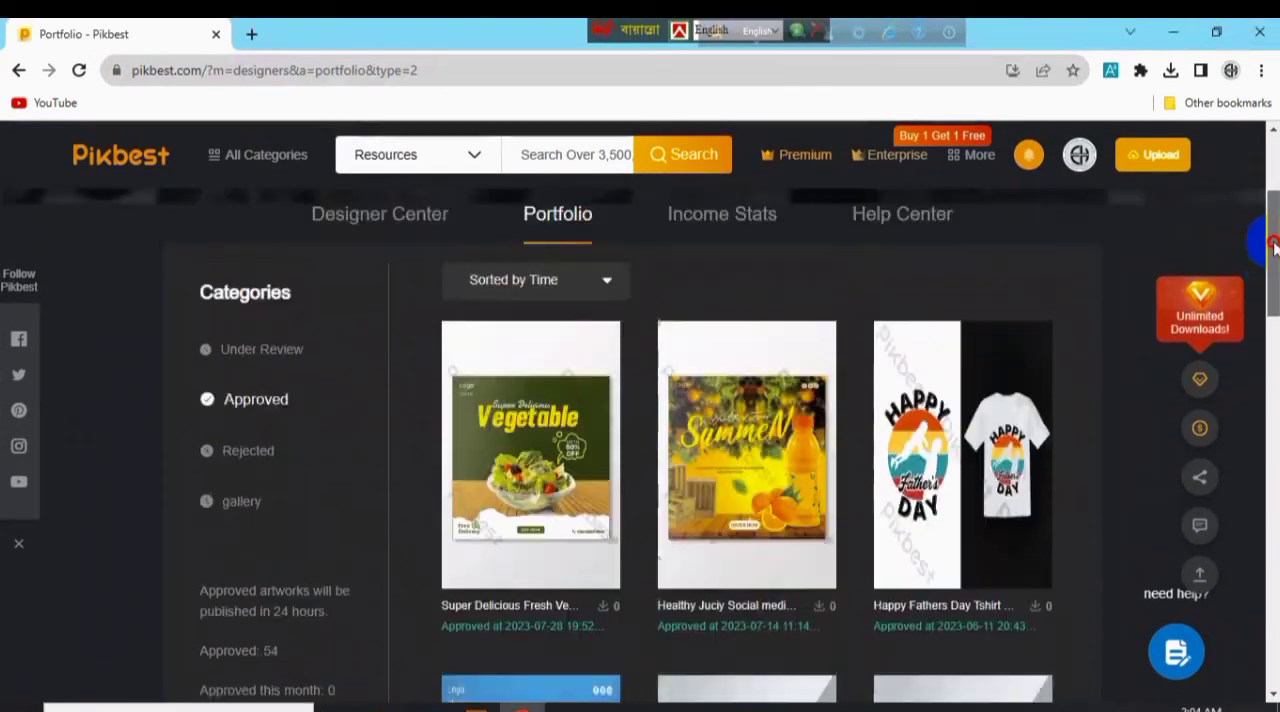